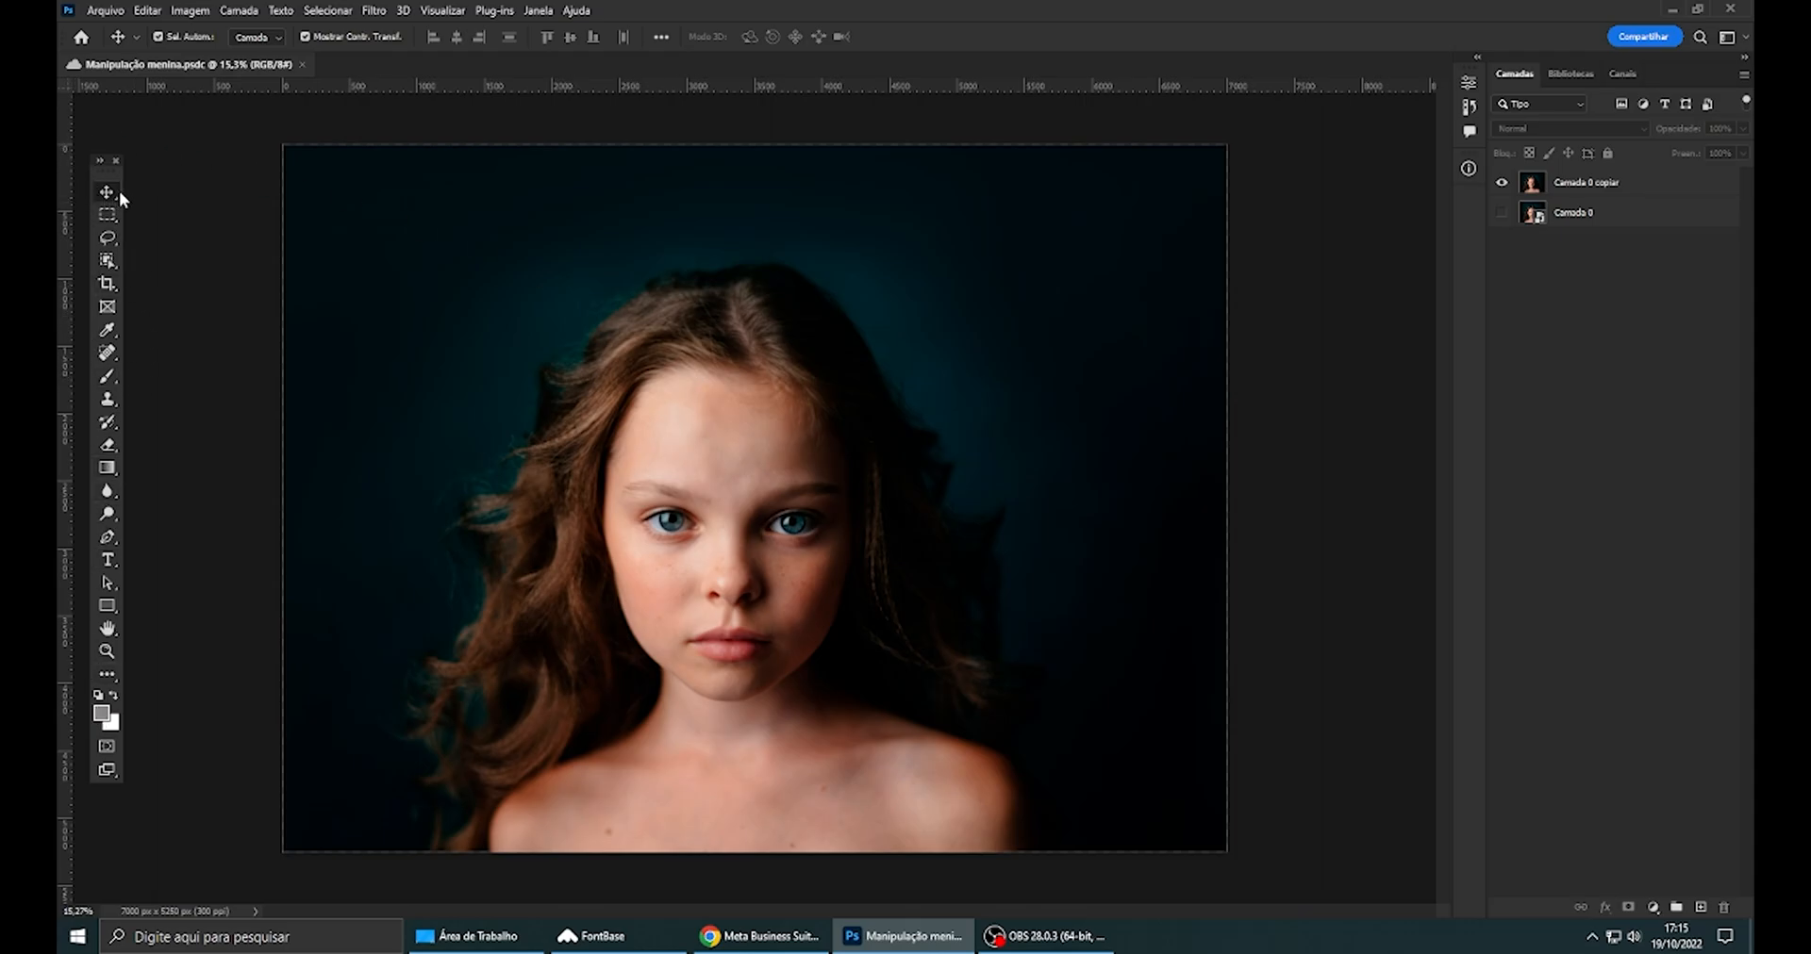
# - Close and restore the floating toolbox, and switch it to two columns and back to one
pyautogui.click(113, 163)
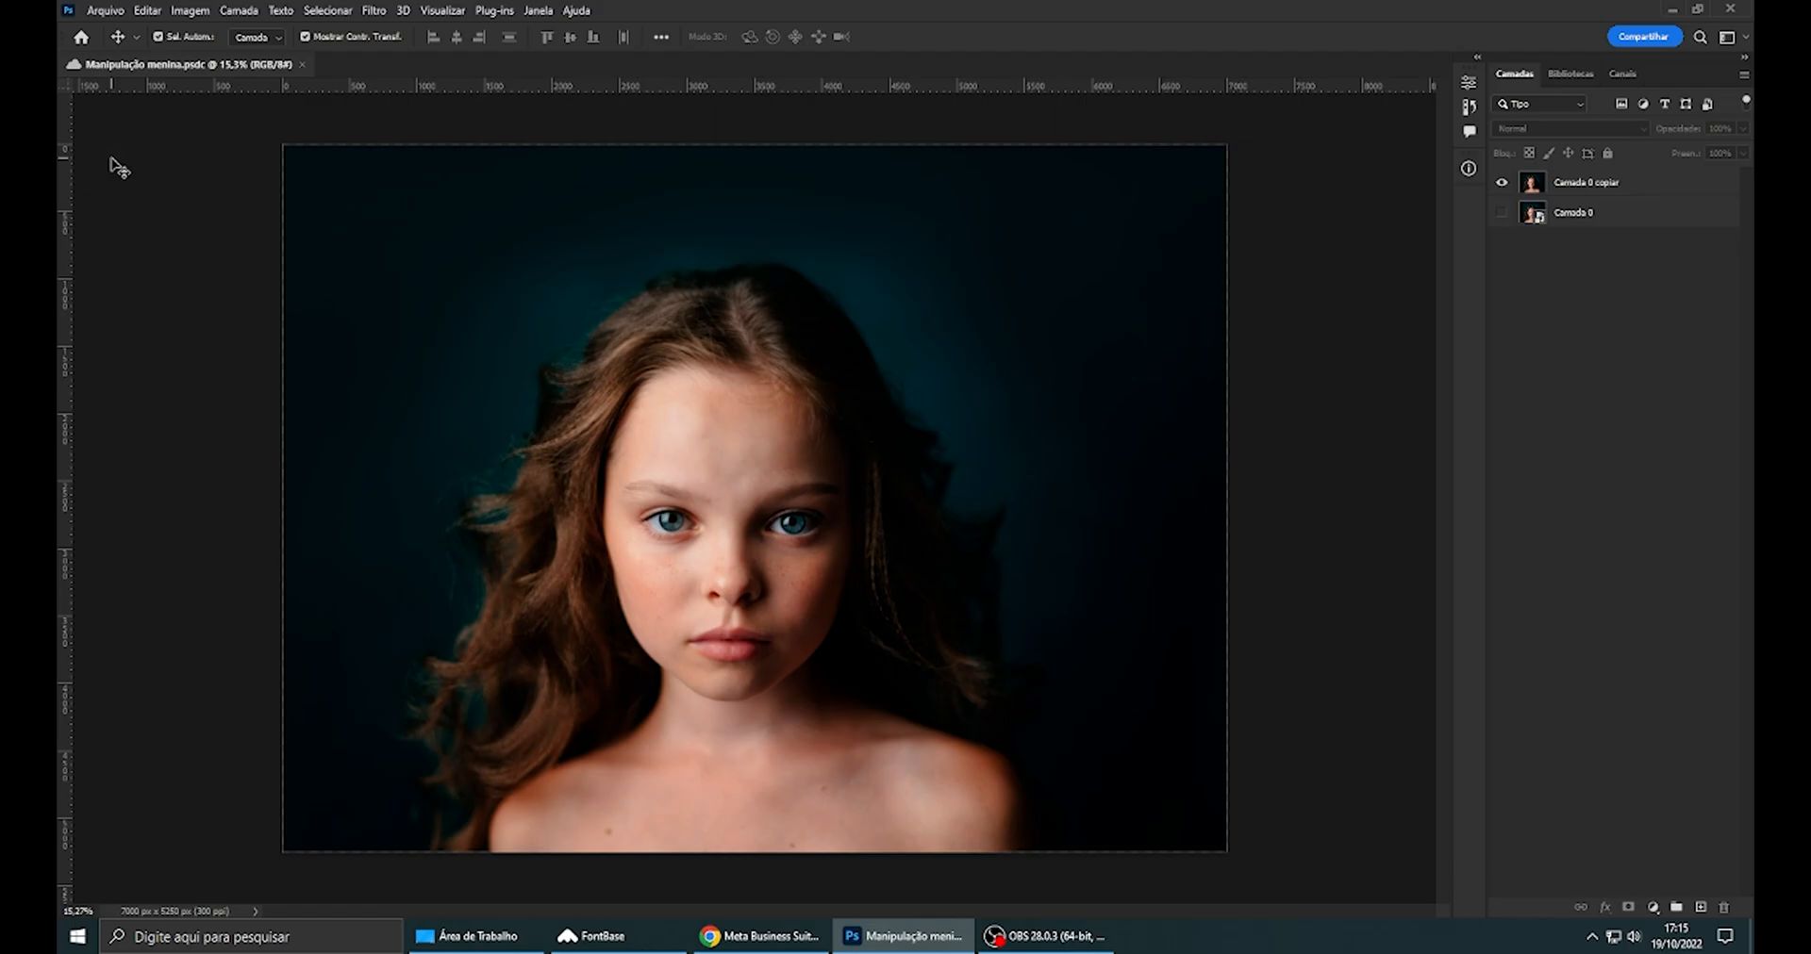
pyautogui.click(539, 12)
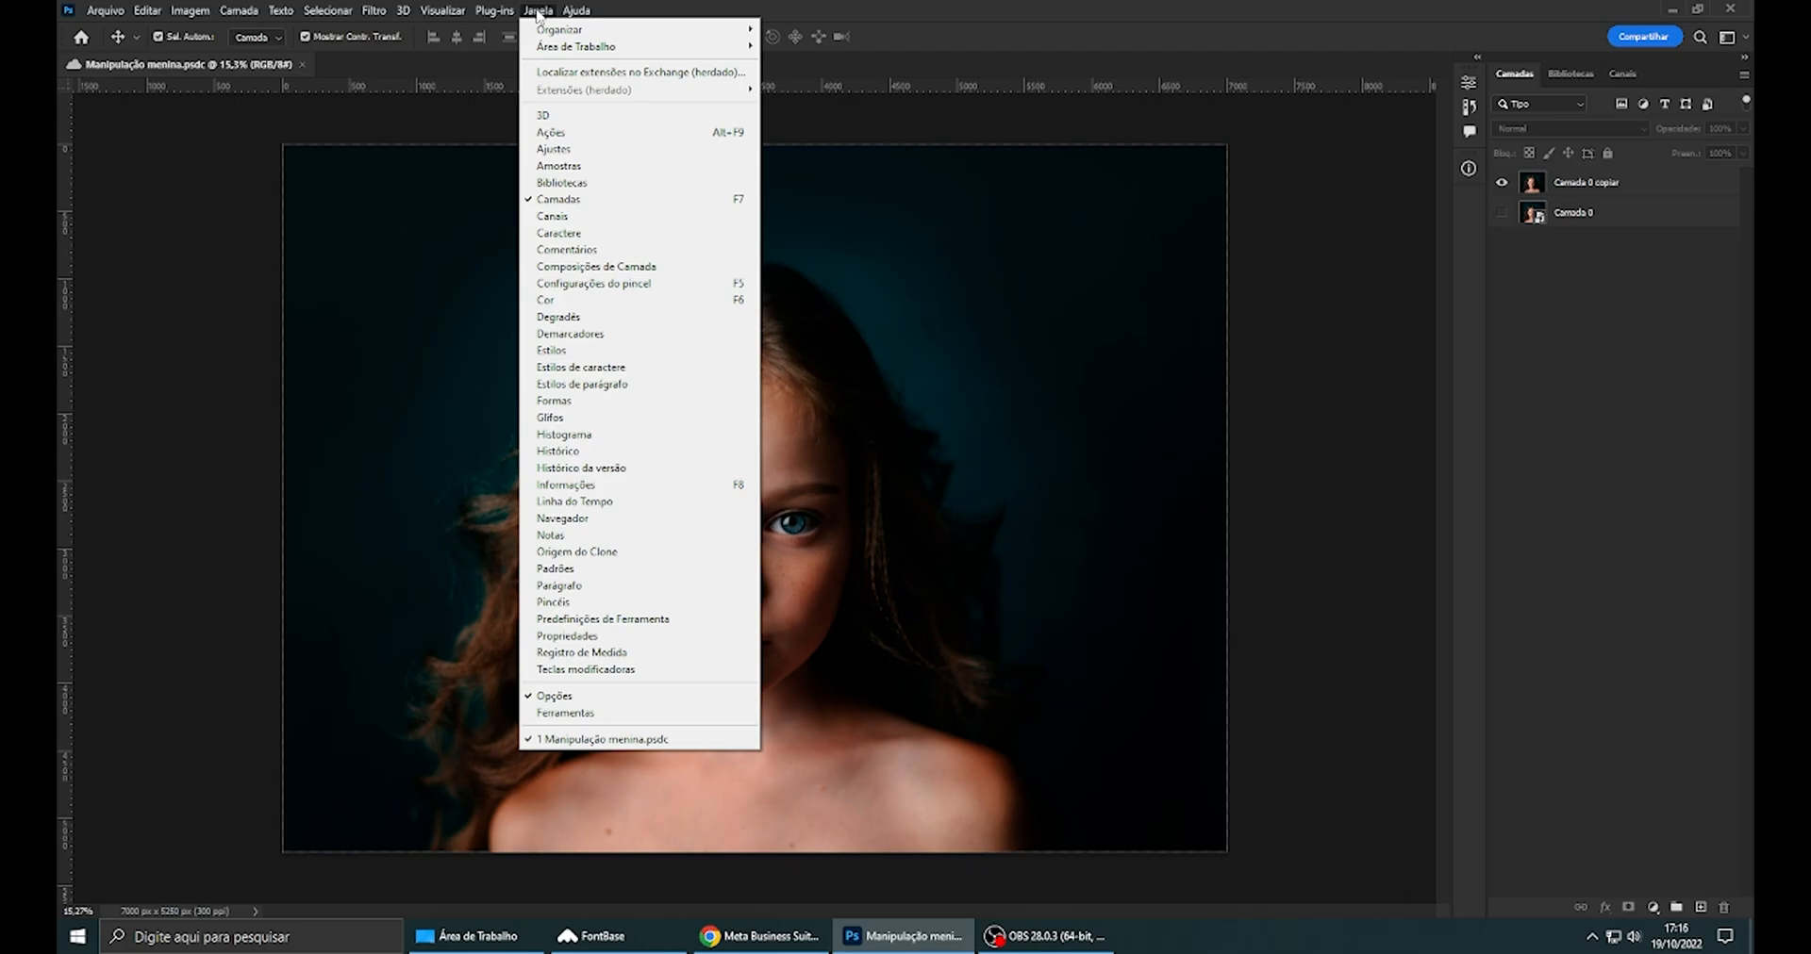
pyautogui.click(551, 717)
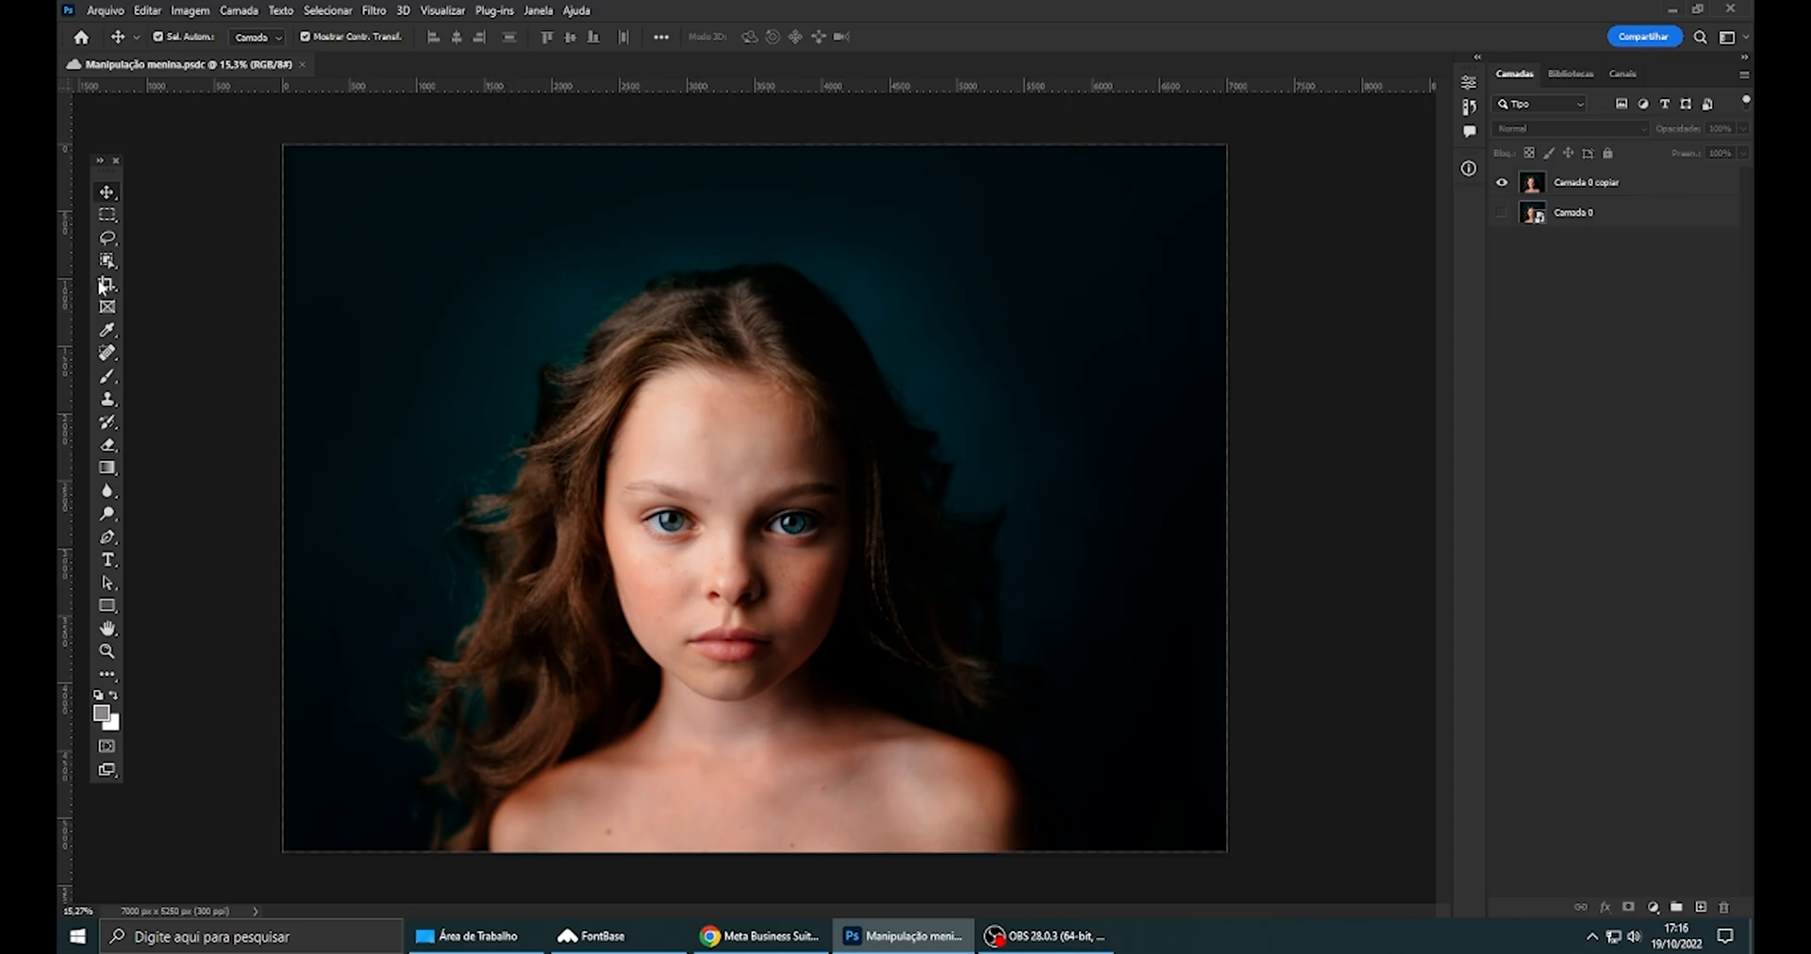
pyautogui.click(100, 162)
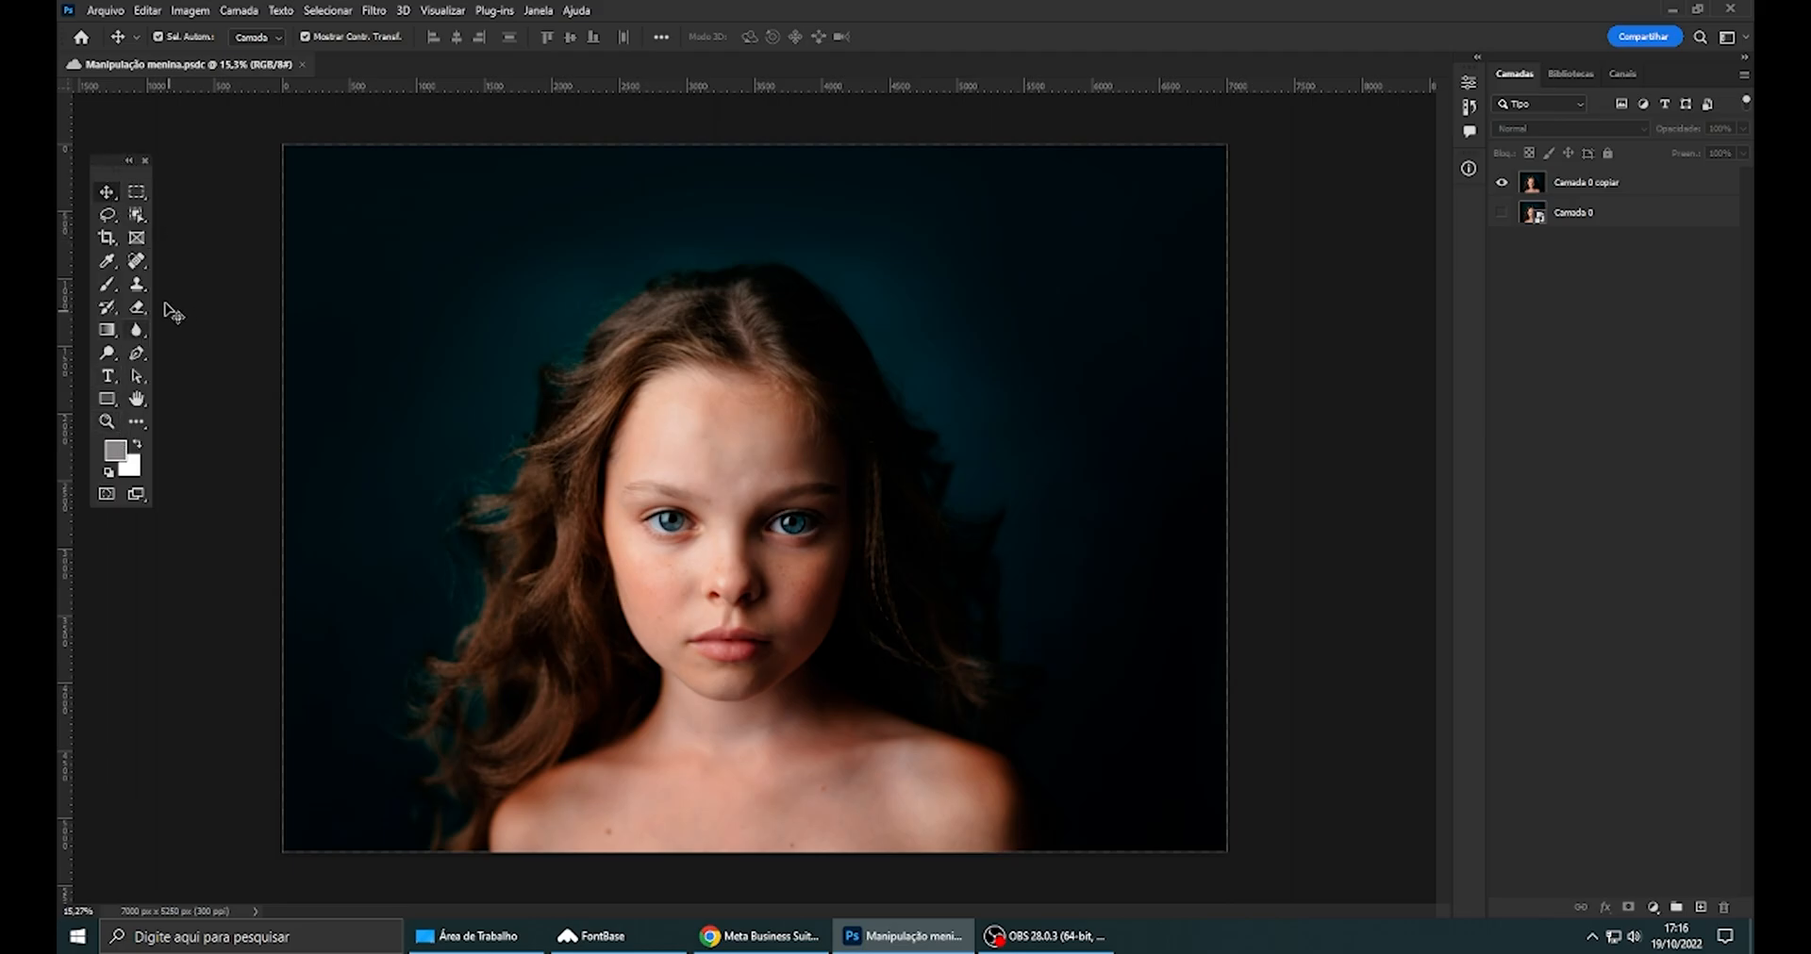
pyautogui.click(131, 164)
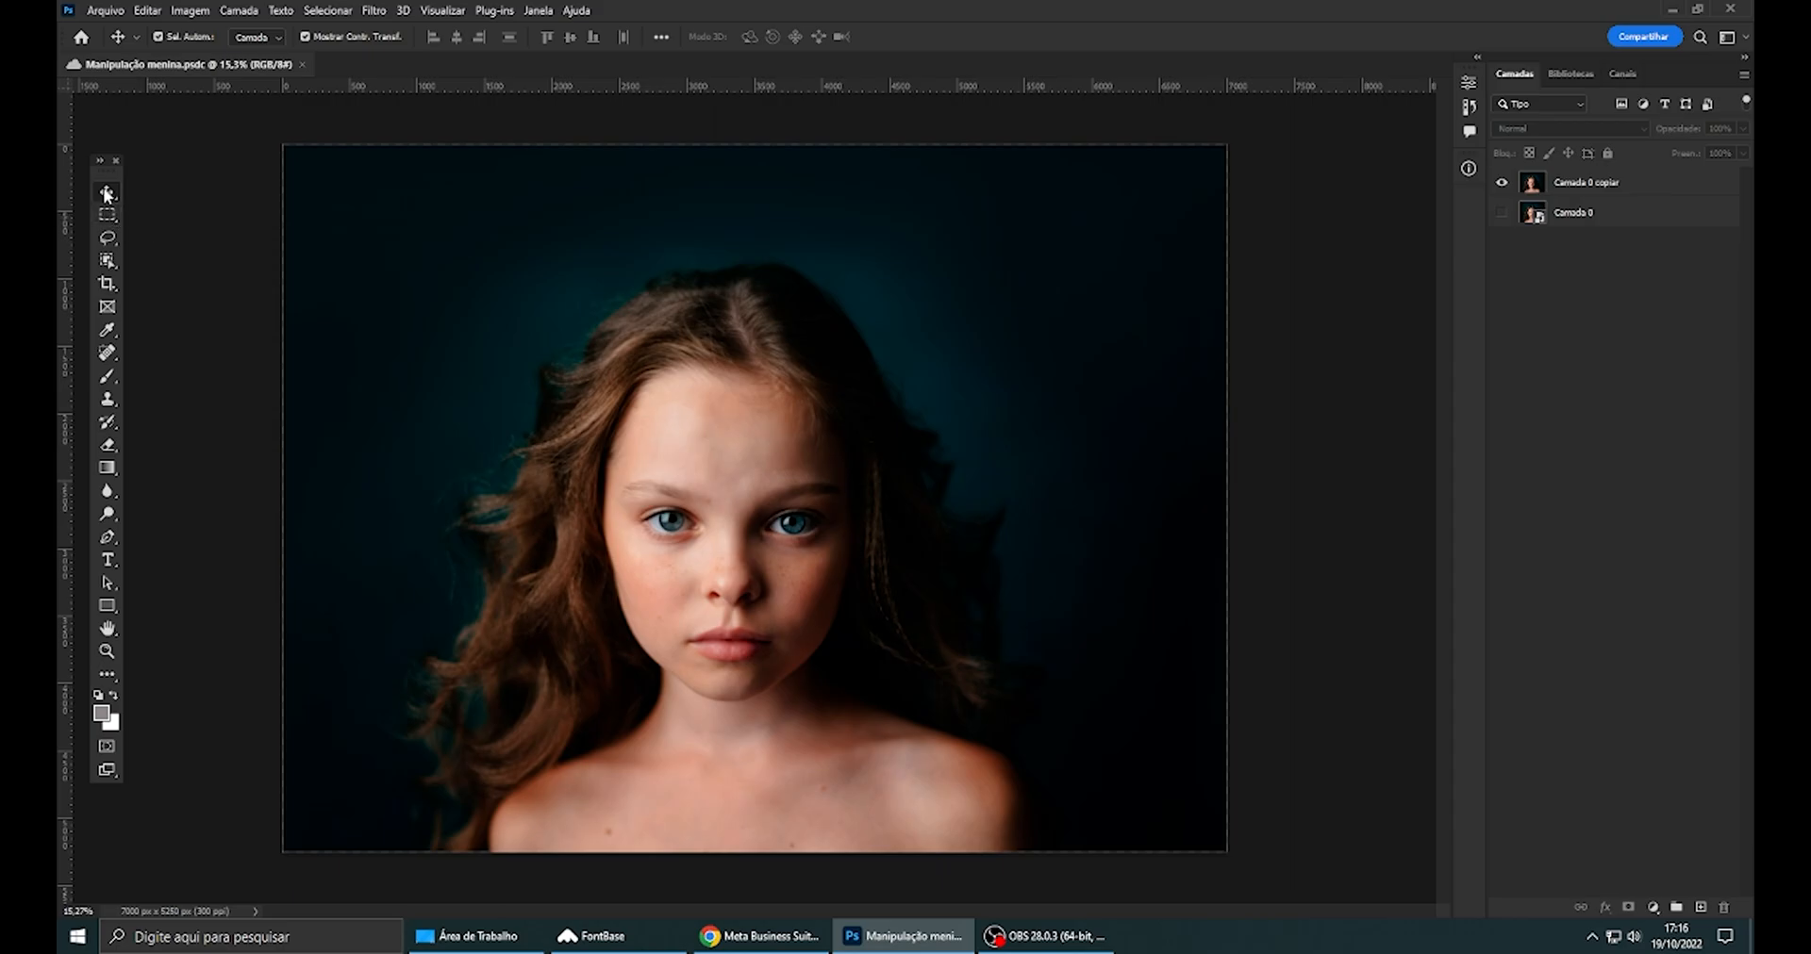
# - Choose the Move tool, try shifting the portrait layer across the canvas, and undo the move
pyautogui.hotkey('ctrl', 's')
pyautogui.rightClick(115, 196)
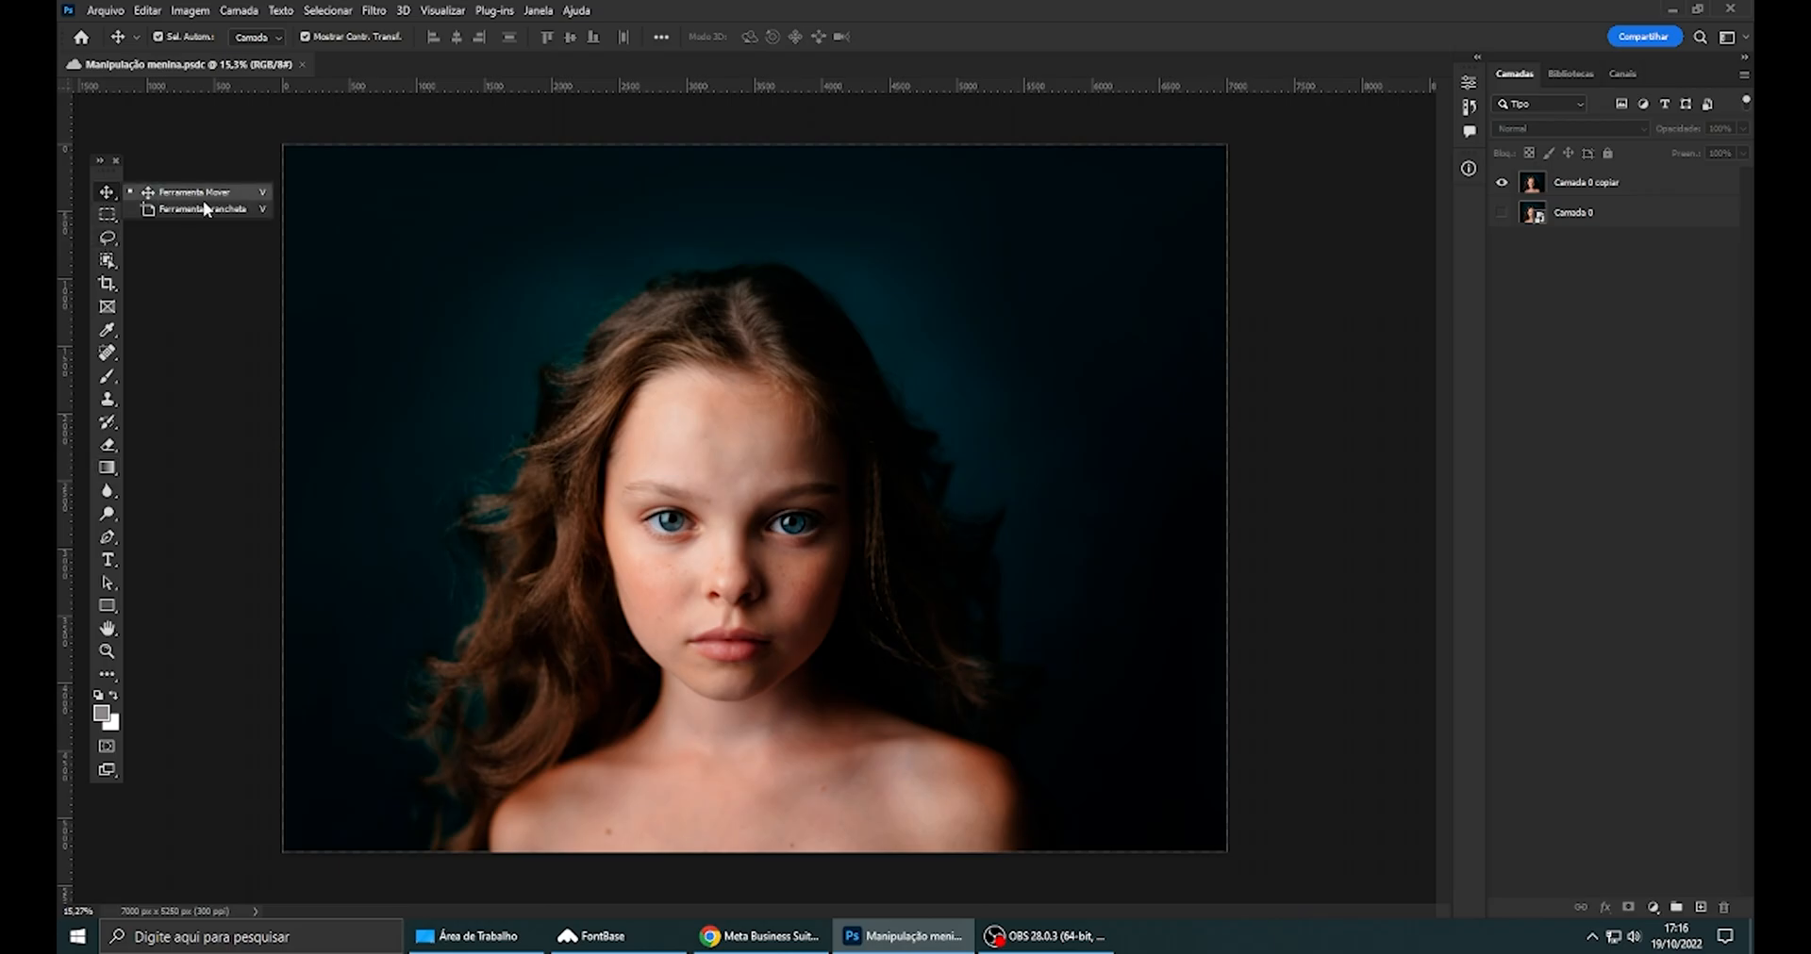
pyautogui.click(235, 190)
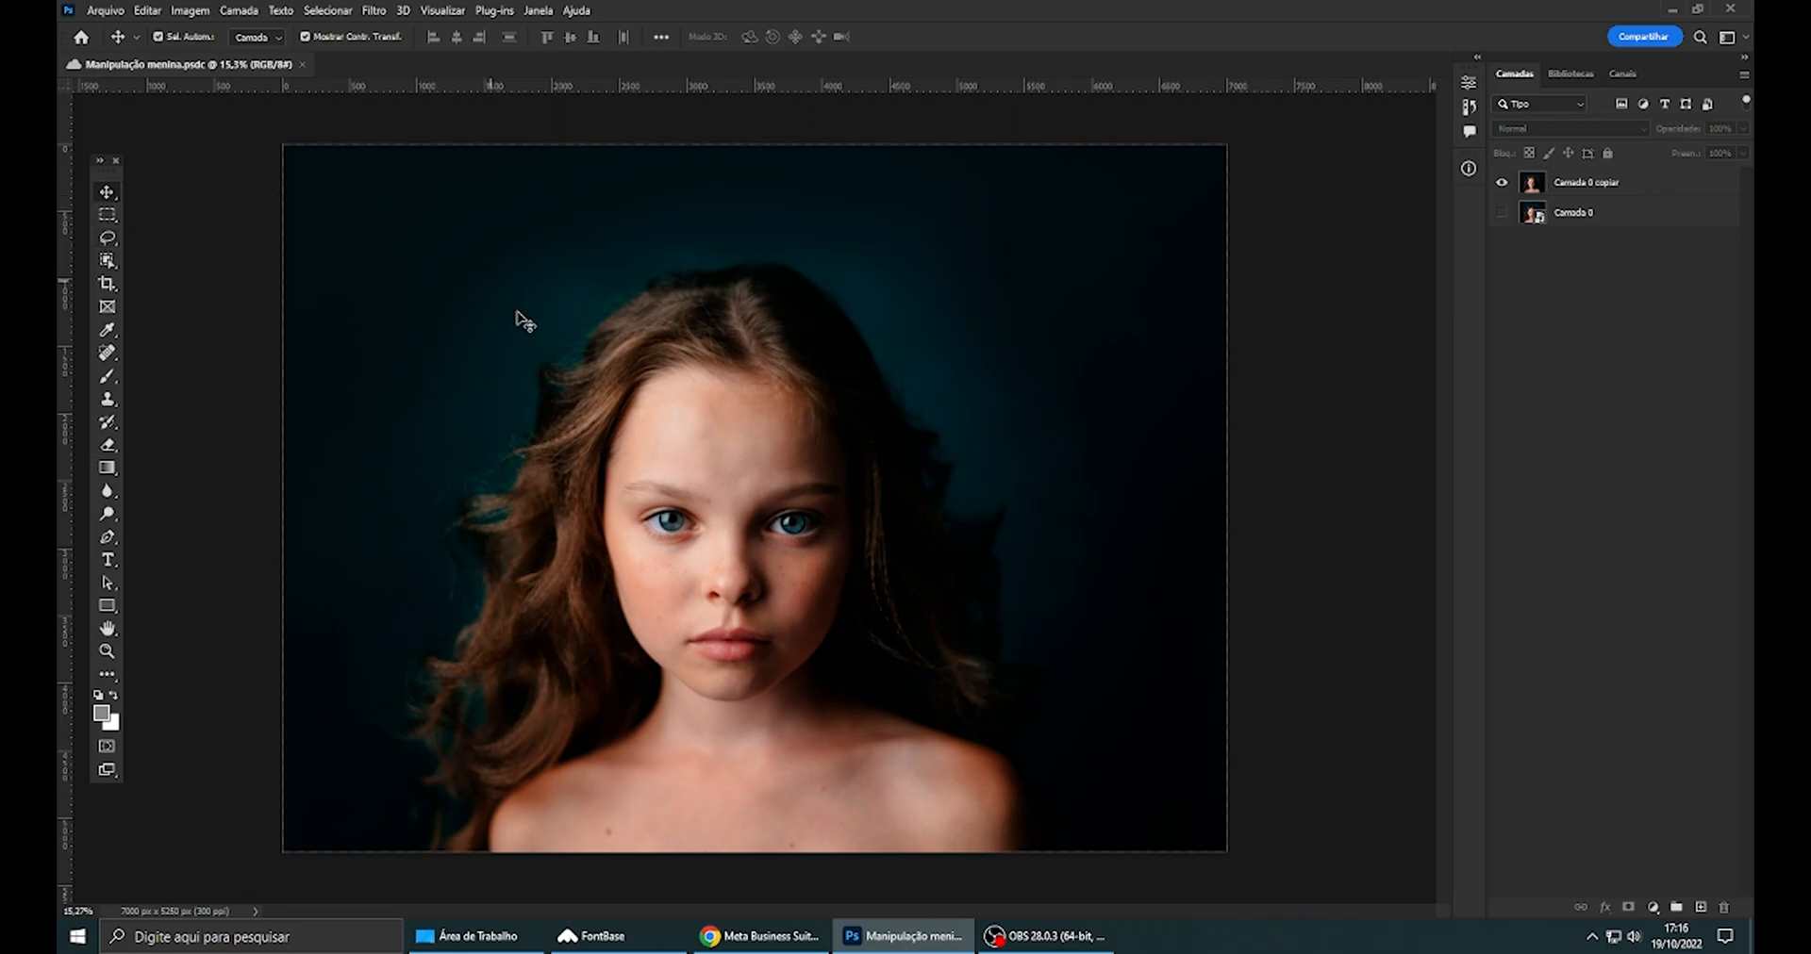
pyautogui.moveTo(474, 497); pyautogui.dragTo(773, 549)
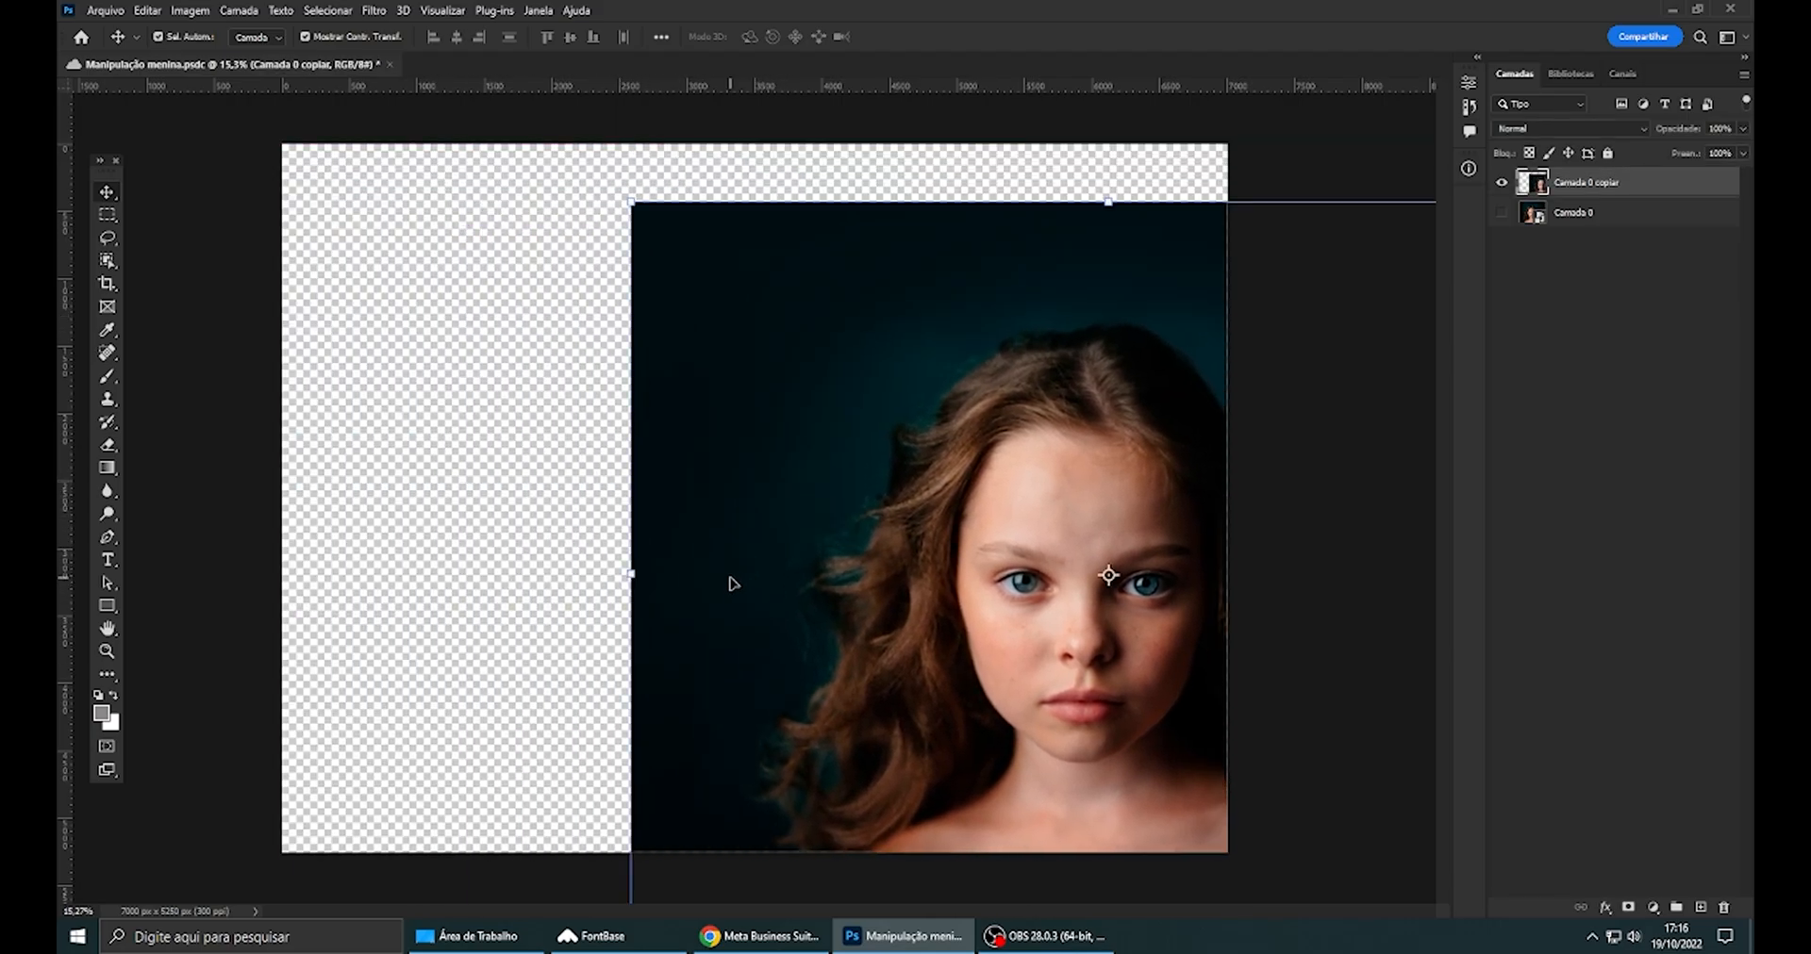
pyautogui.hotkey('ctrl', 'z')
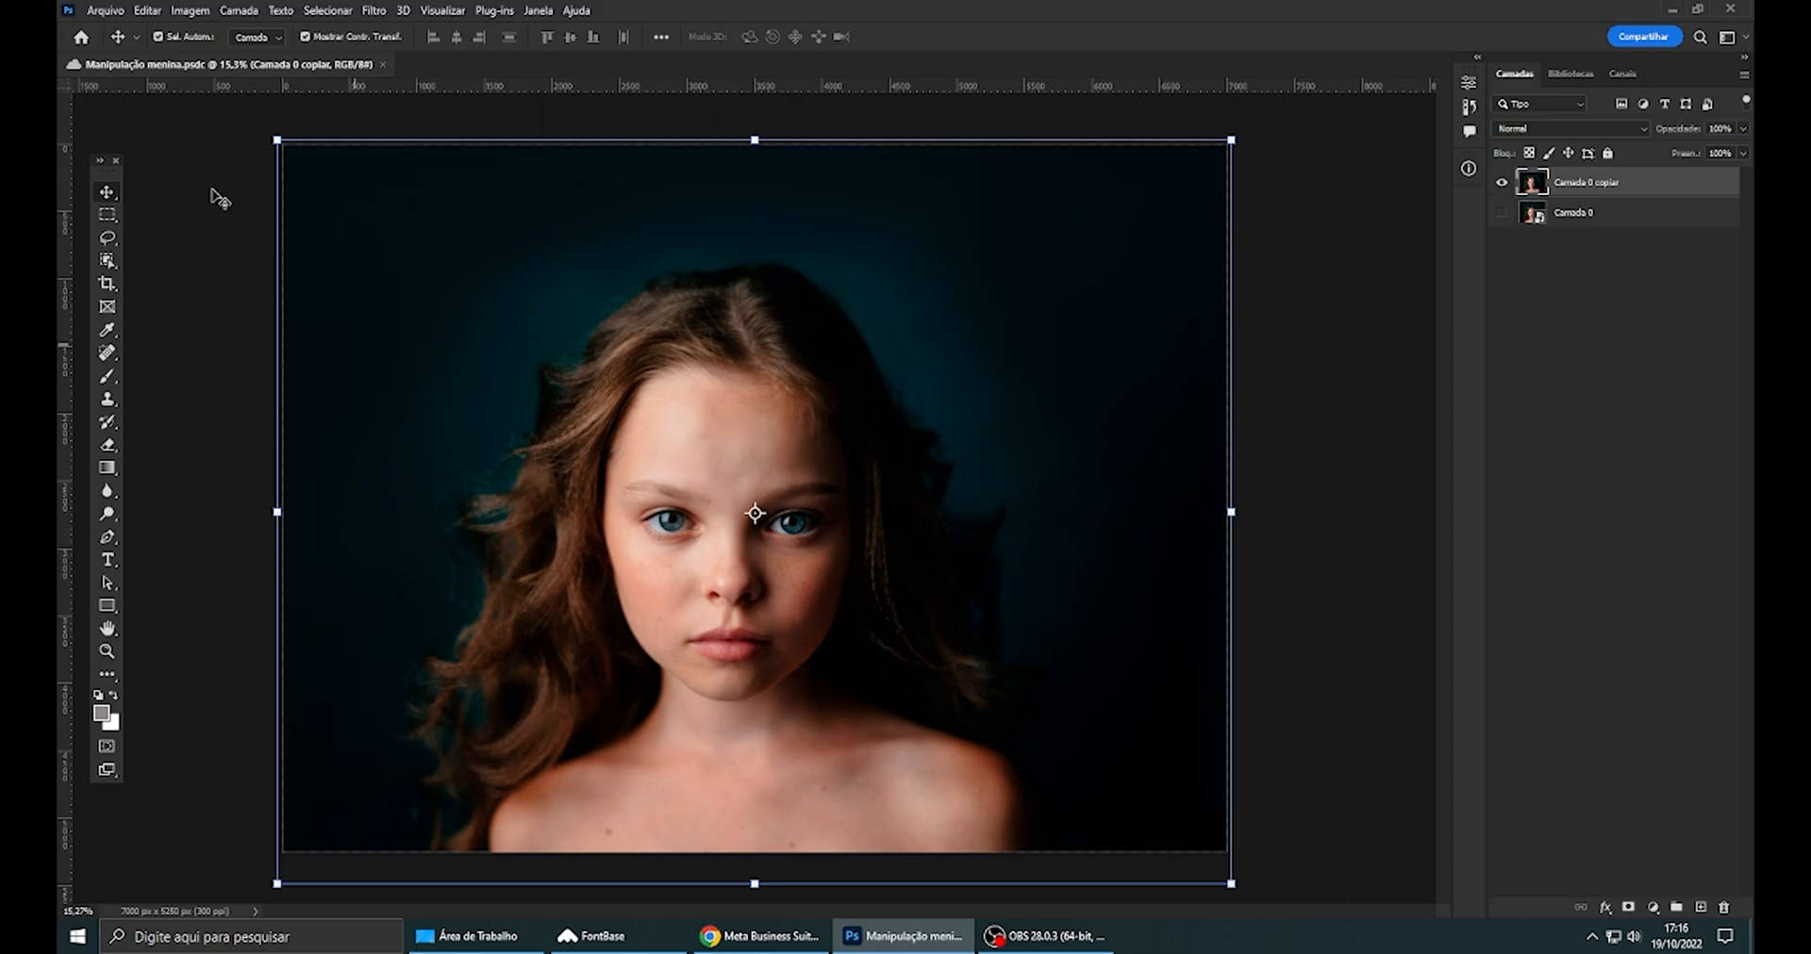
# - Turn off automatic layer selection and move the portrait layer down and to the right on the canvas
pyautogui.click(180, 39)
pyautogui.moveTo(283, 214); pyautogui.dragTo(469, 378)
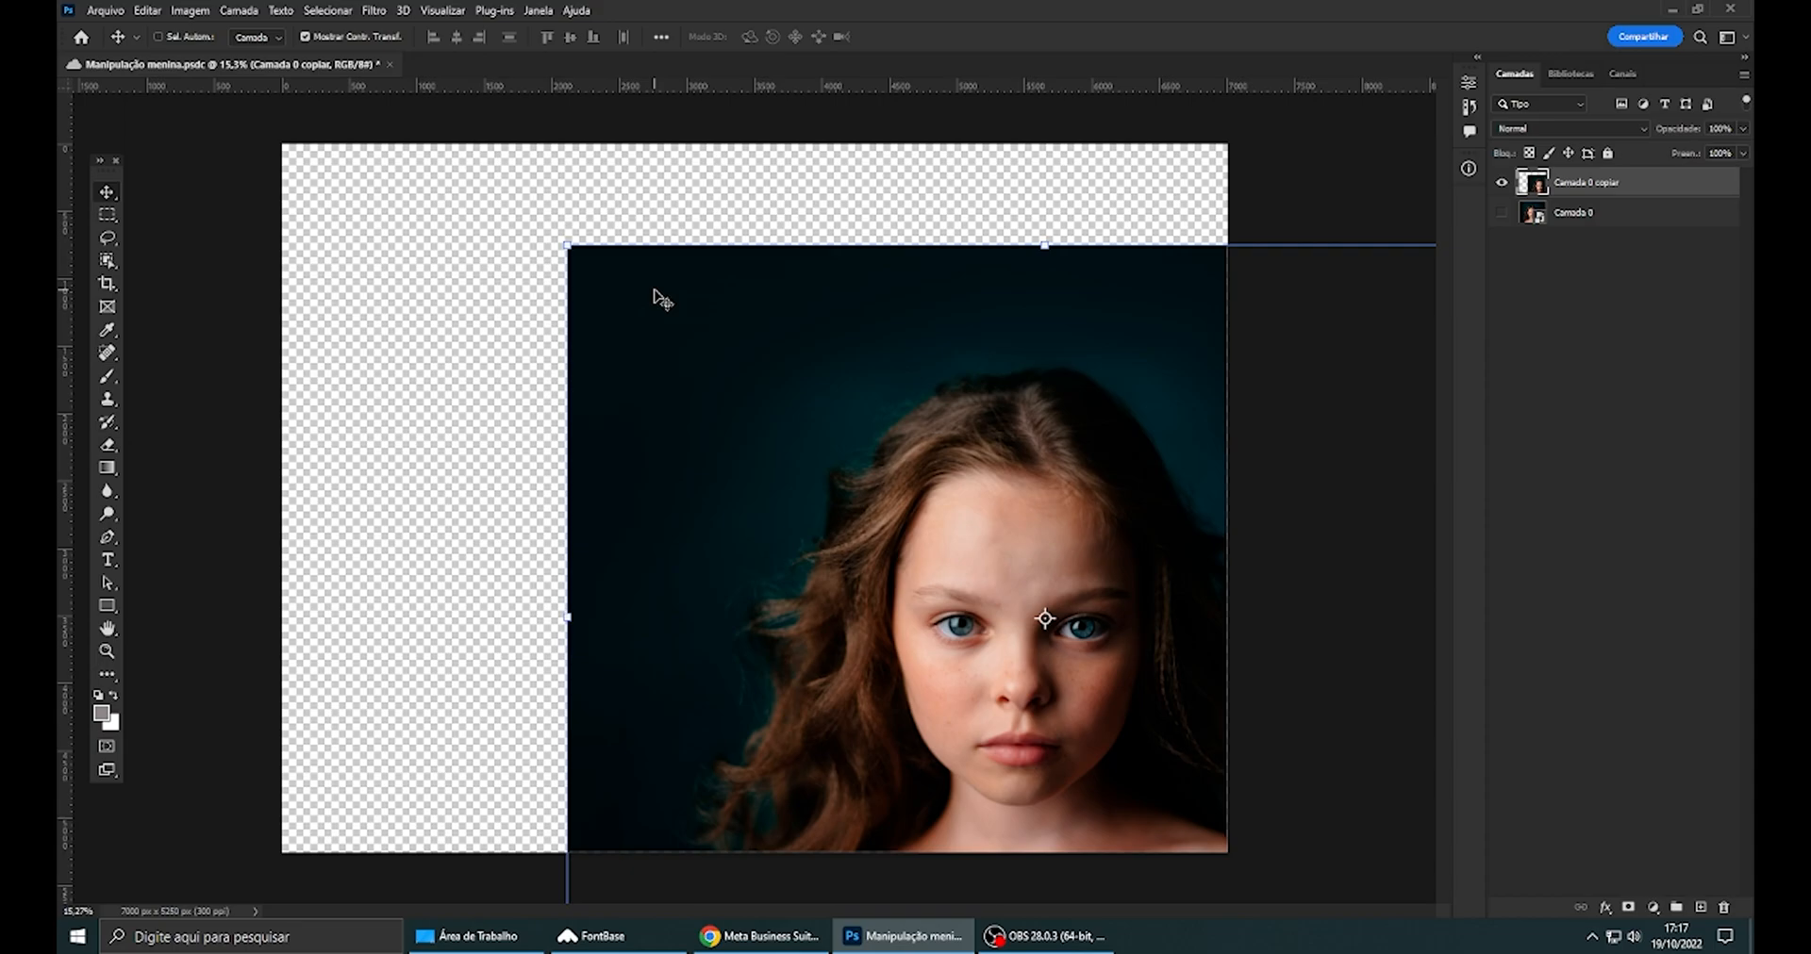
# - Draw a black square about 1578 px wide over the portrait's left edge and reposition it with the Move tool
pyautogui.click(108, 607)
pyautogui.moveTo(397, 356)
pyautogui.mouseDown()
pyautogui.moveTo(591, 619)
pyautogui.moveTo(610, 604)
pyautogui.mouseUp()
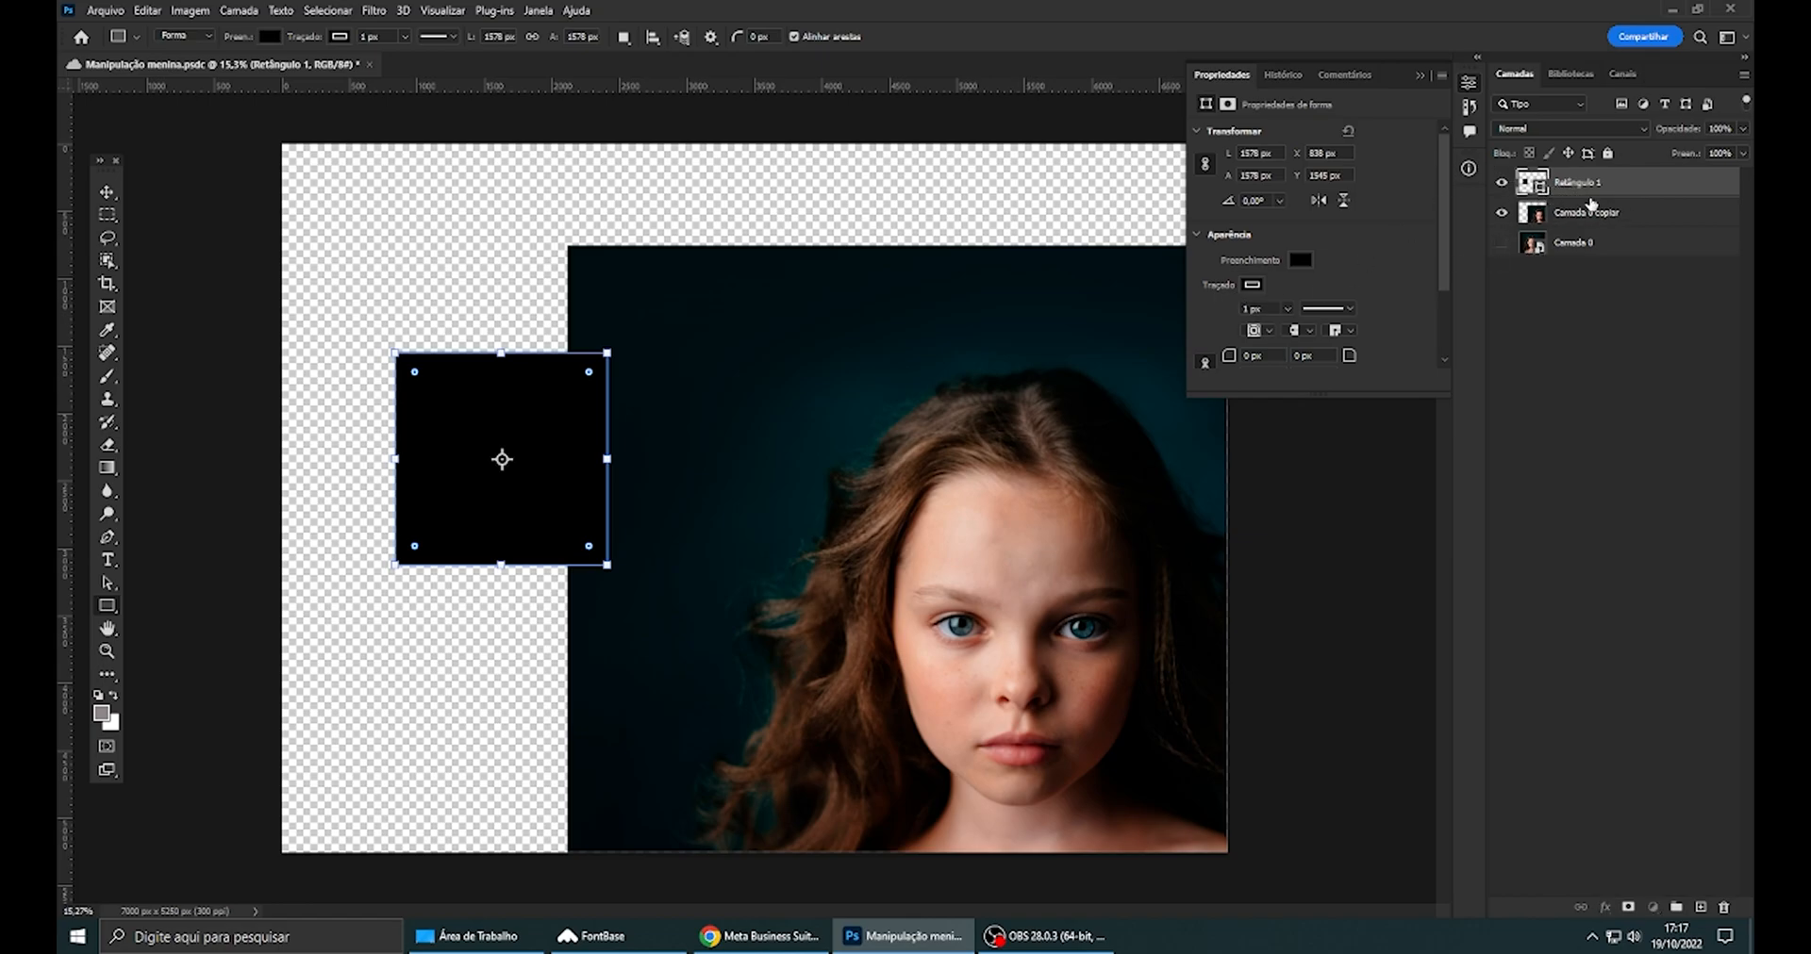
pyautogui.click(108, 194)
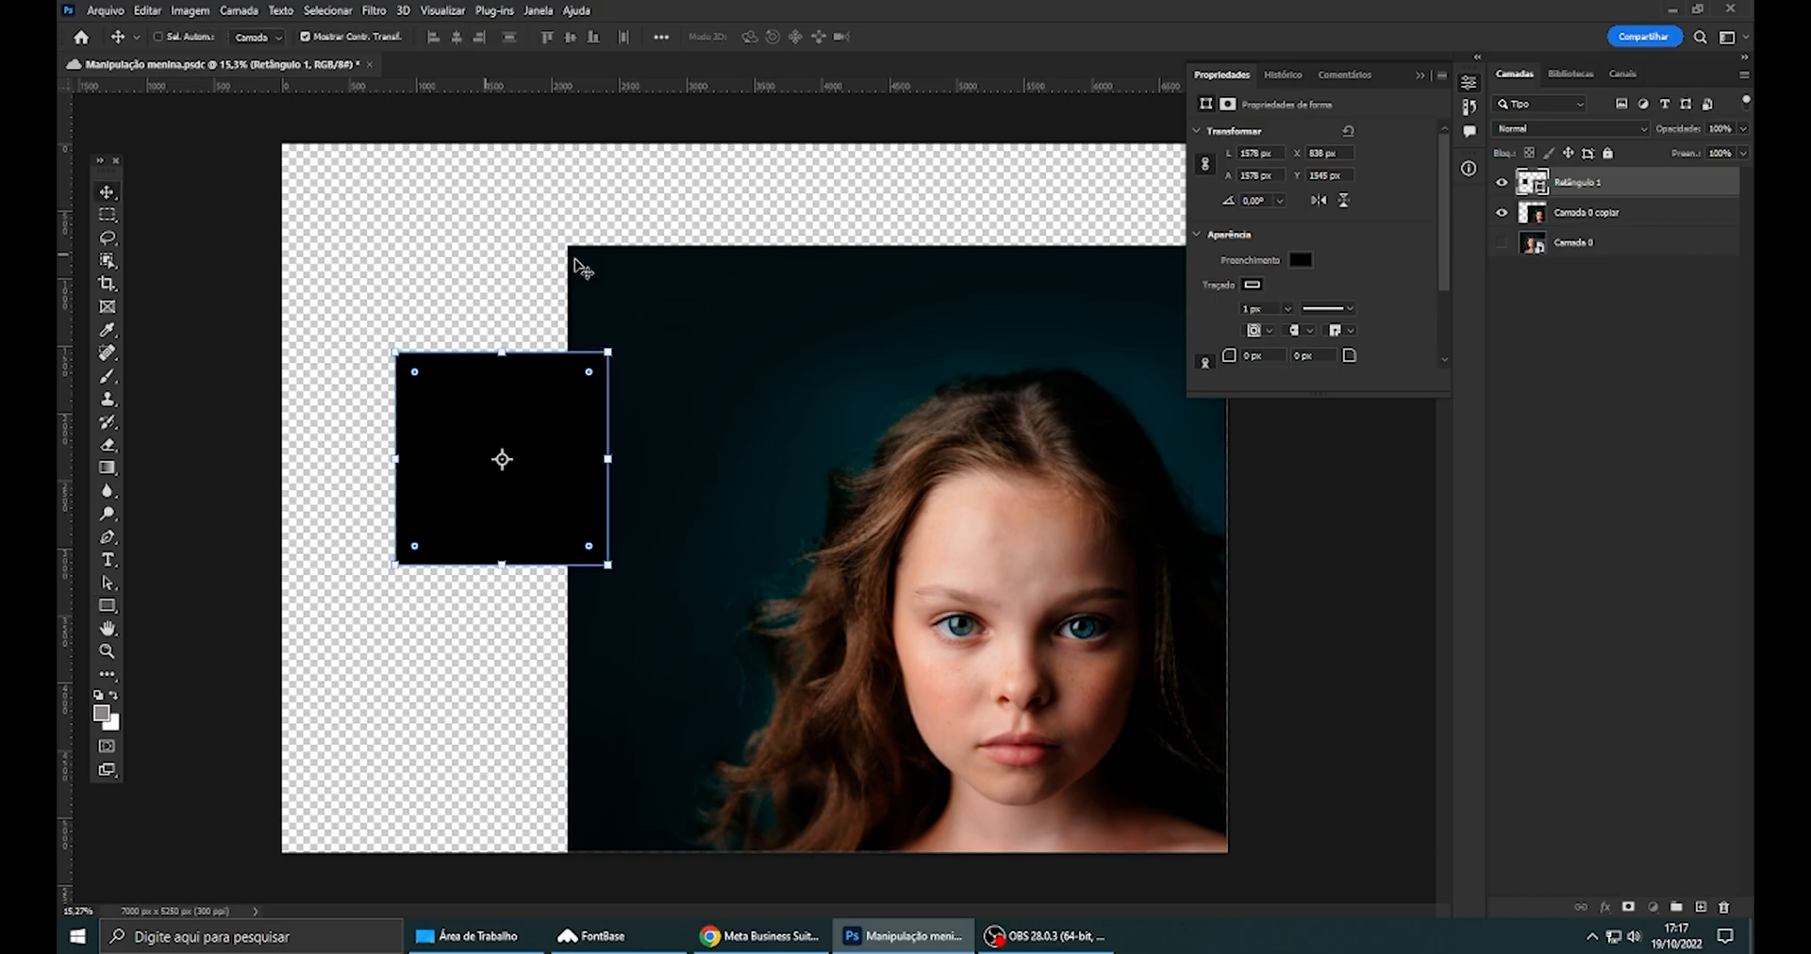
pyautogui.moveTo(520, 207); pyautogui.dragTo(773, 215)
pyautogui.moveTo(469, 404); pyautogui.dragTo(416, 488)
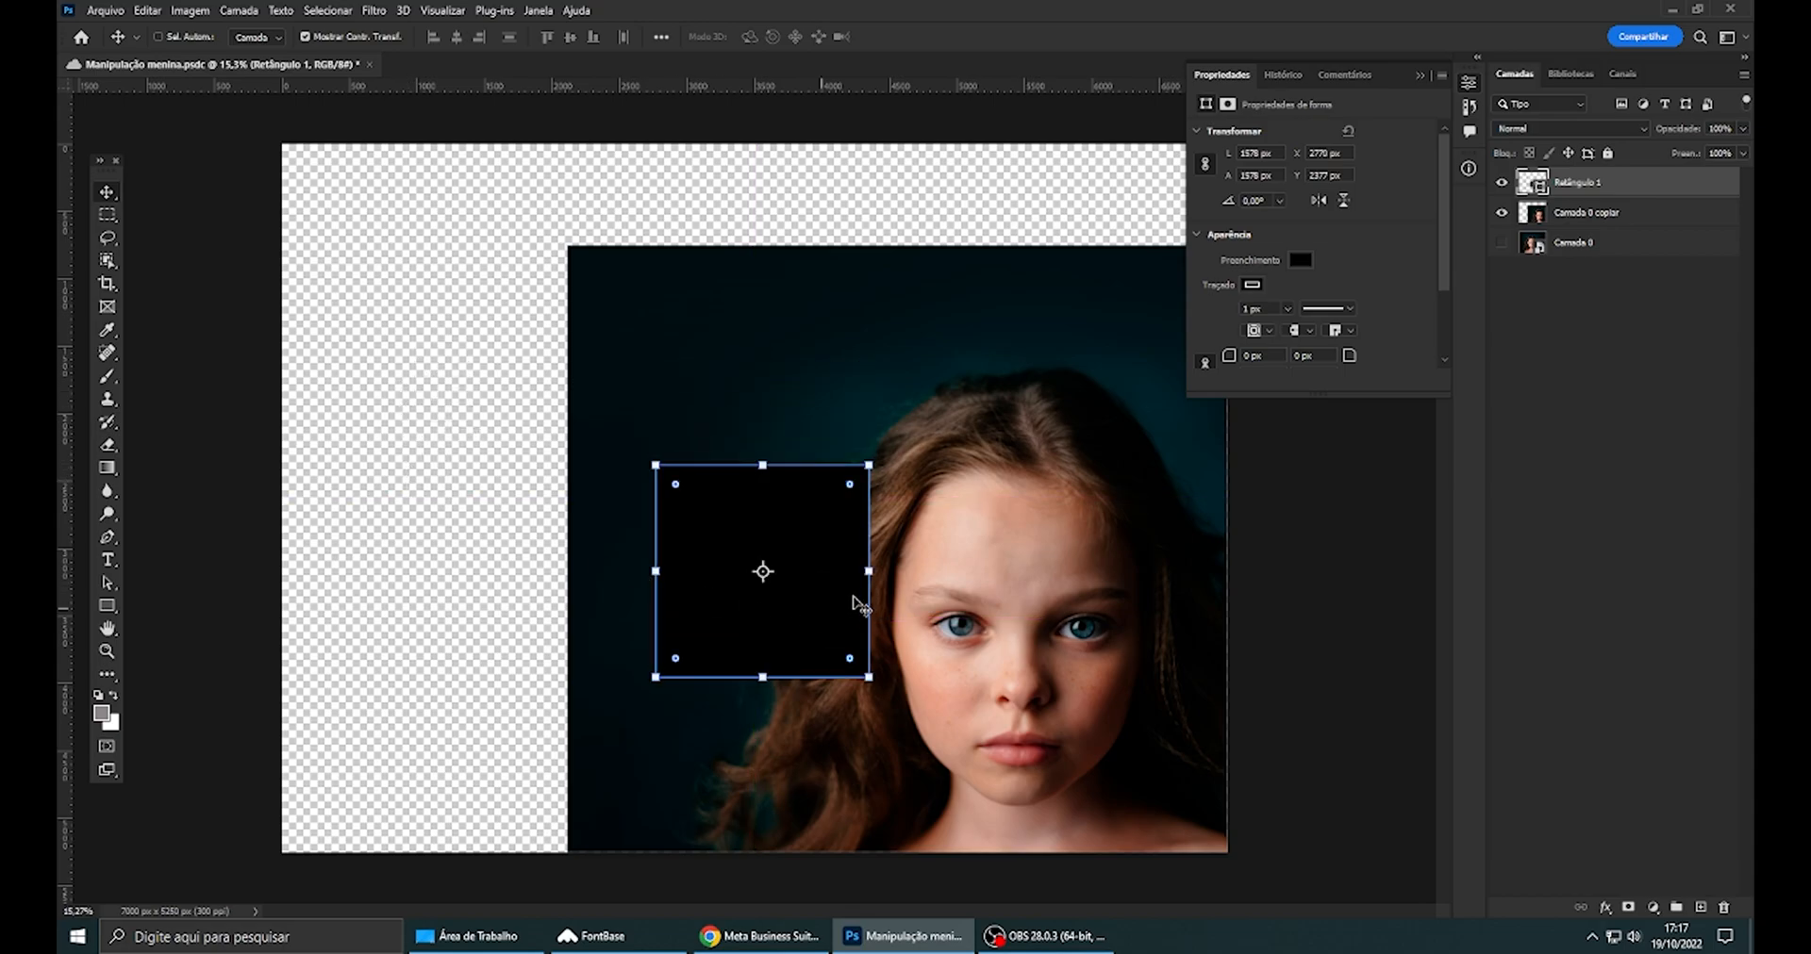
pyautogui.moveTo(792, 578); pyautogui.dragTo(556, 417)
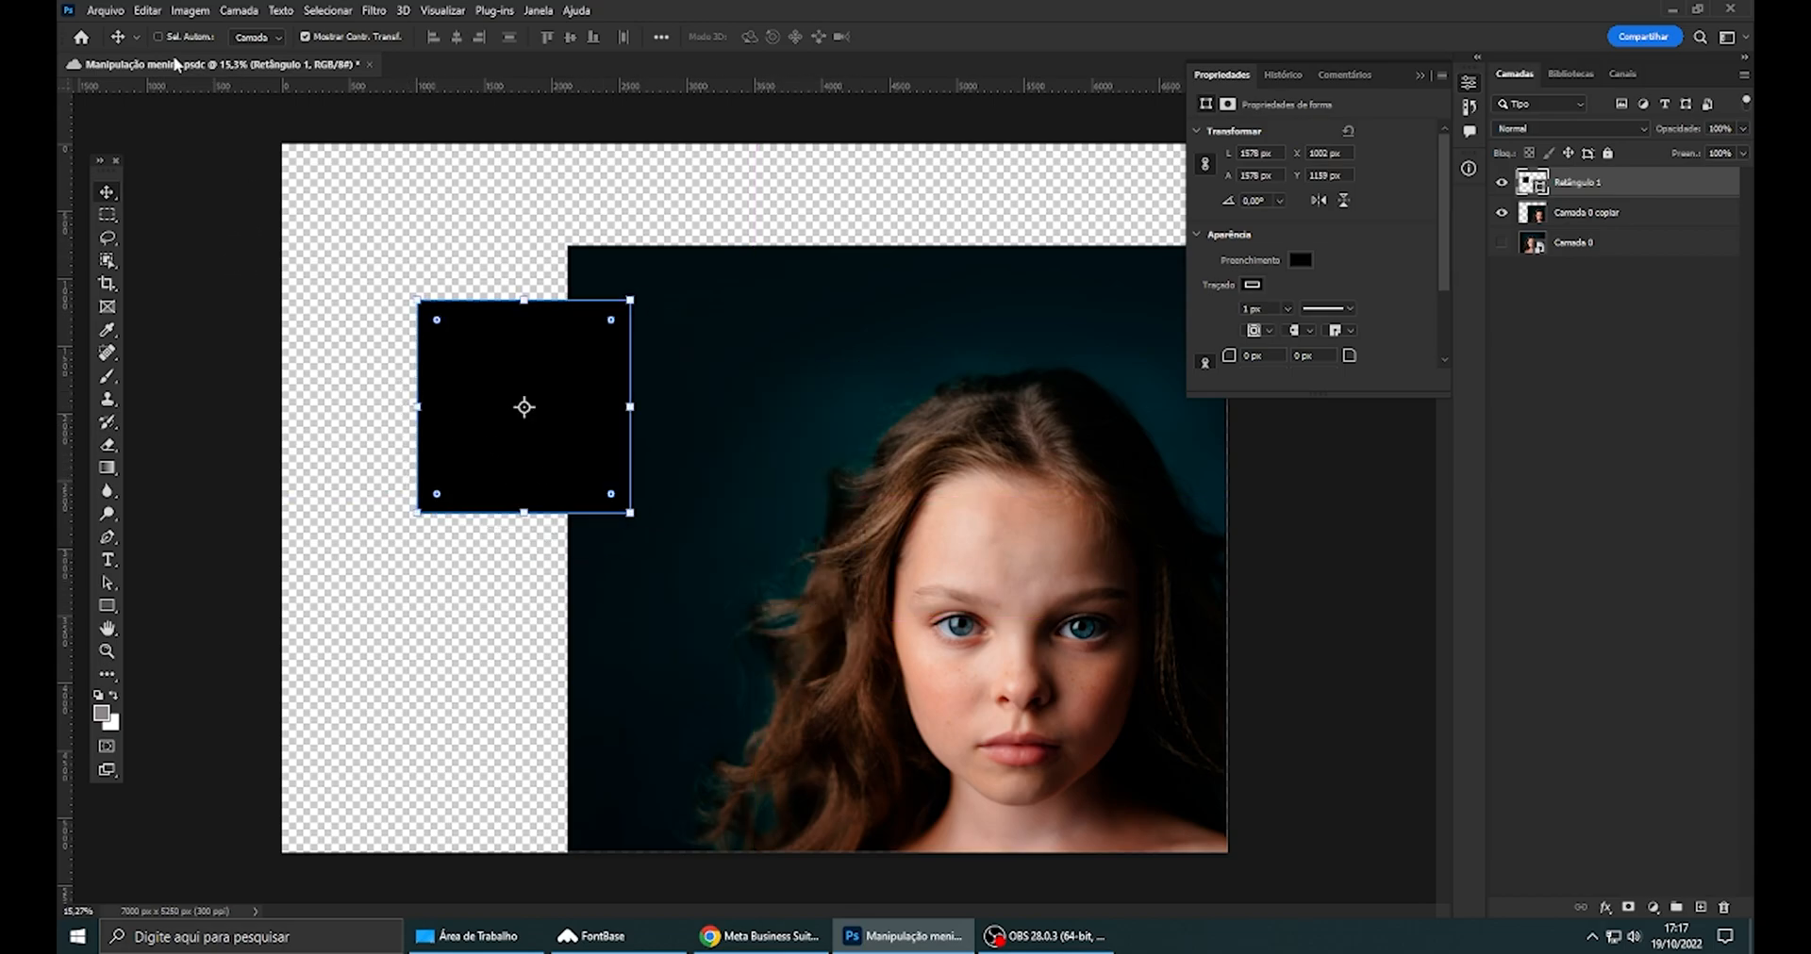
# - Turn automatic layer selection back on, return the portrait to X 0 px, Y 0 px, and remove the black square
pyautogui.click(198, 39)
pyautogui.click(1002, 517)
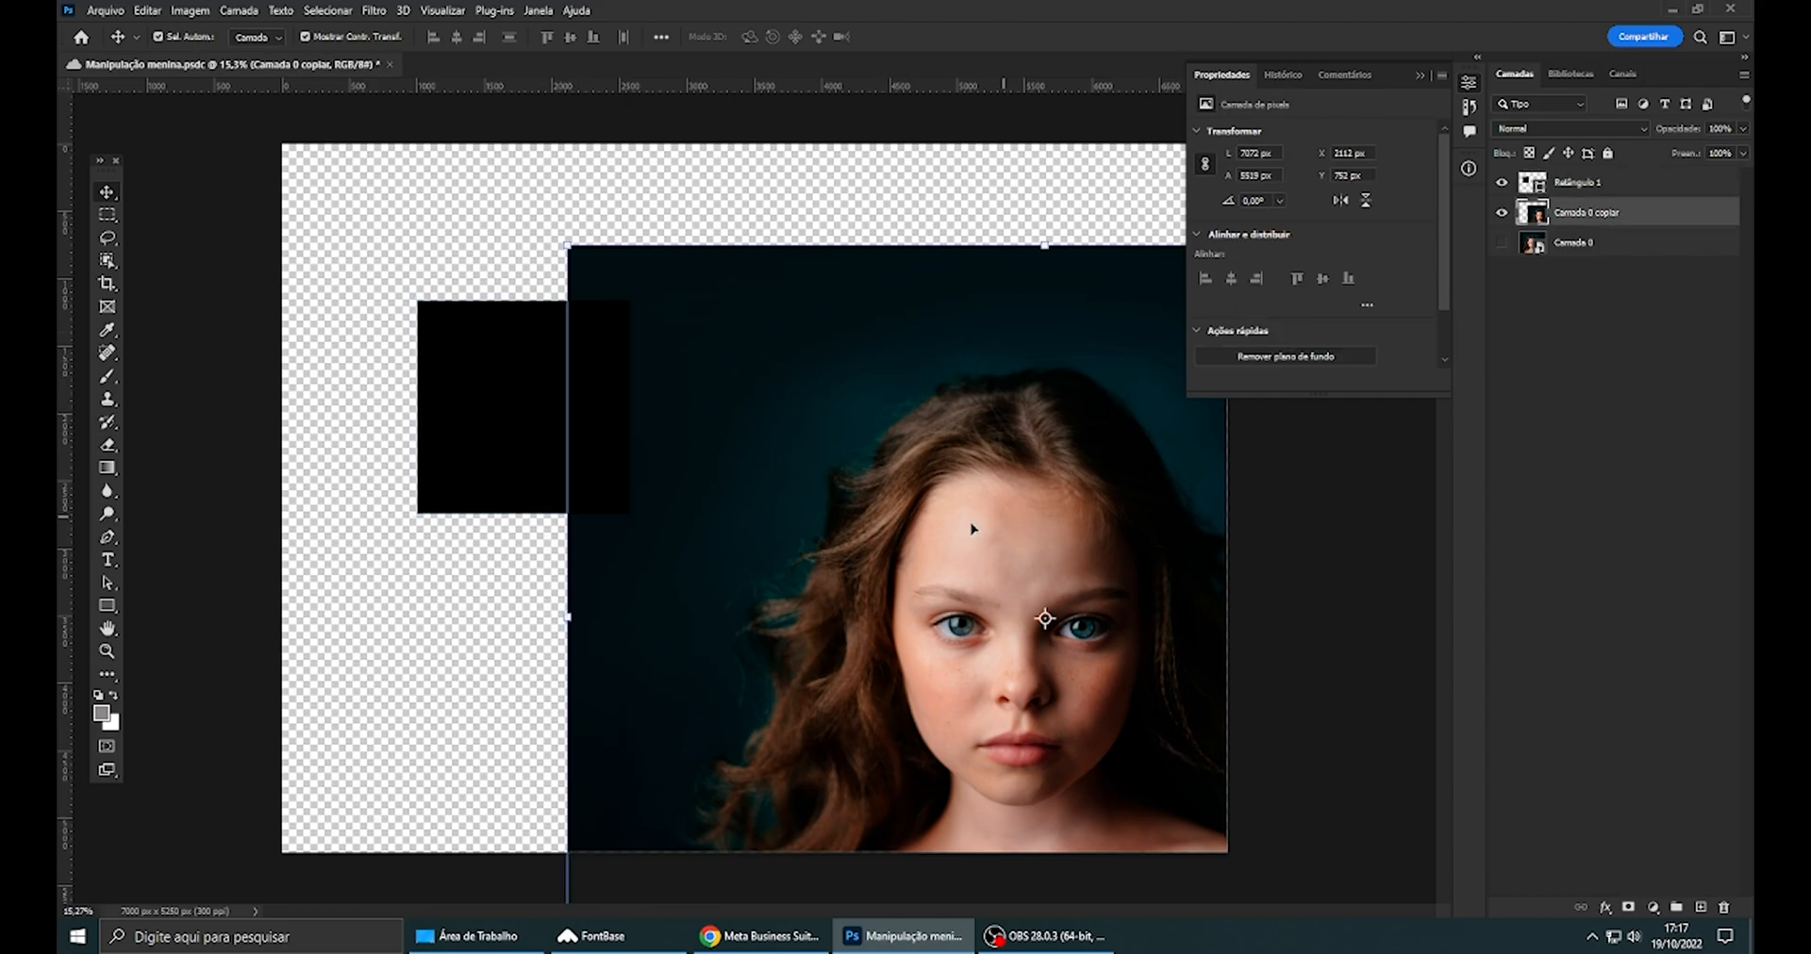
pyautogui.moveTo(931, 755); pyautogui.dragTo(671, 660)
pyautogui.click(583, 430)
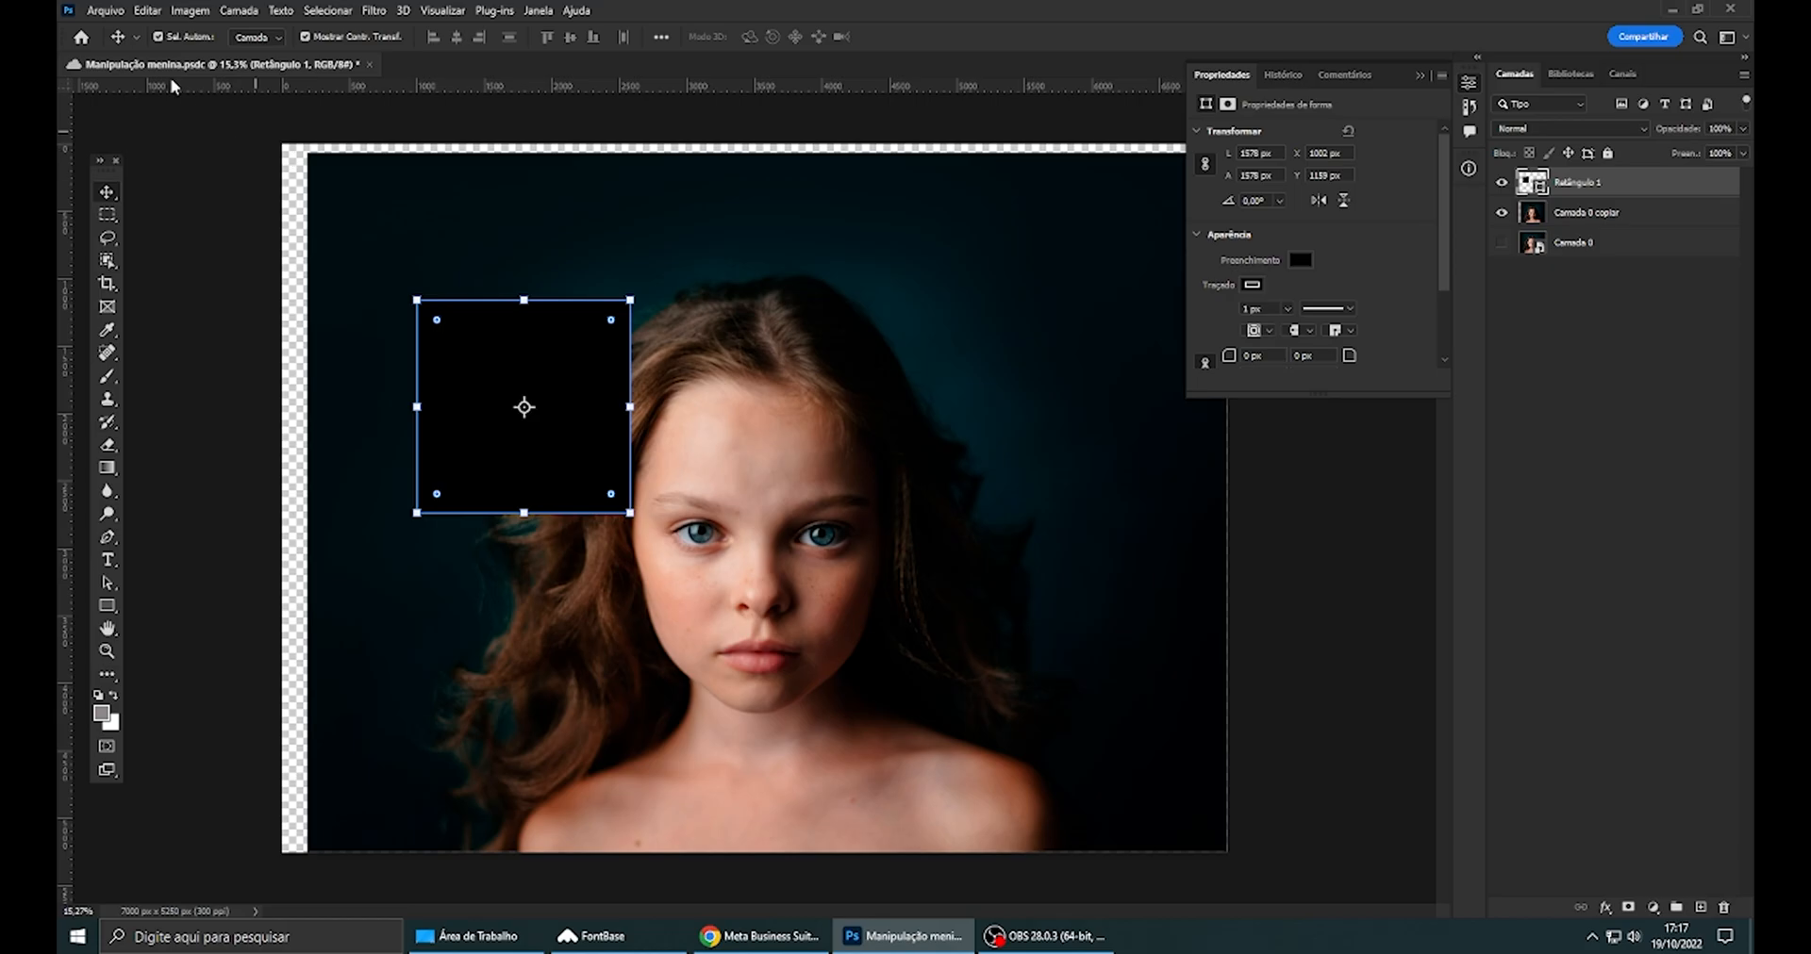
pyautogui.click(157, 36)
pyautogui.moveTo(764, 433); pyautogui.dragTo(803, 630)
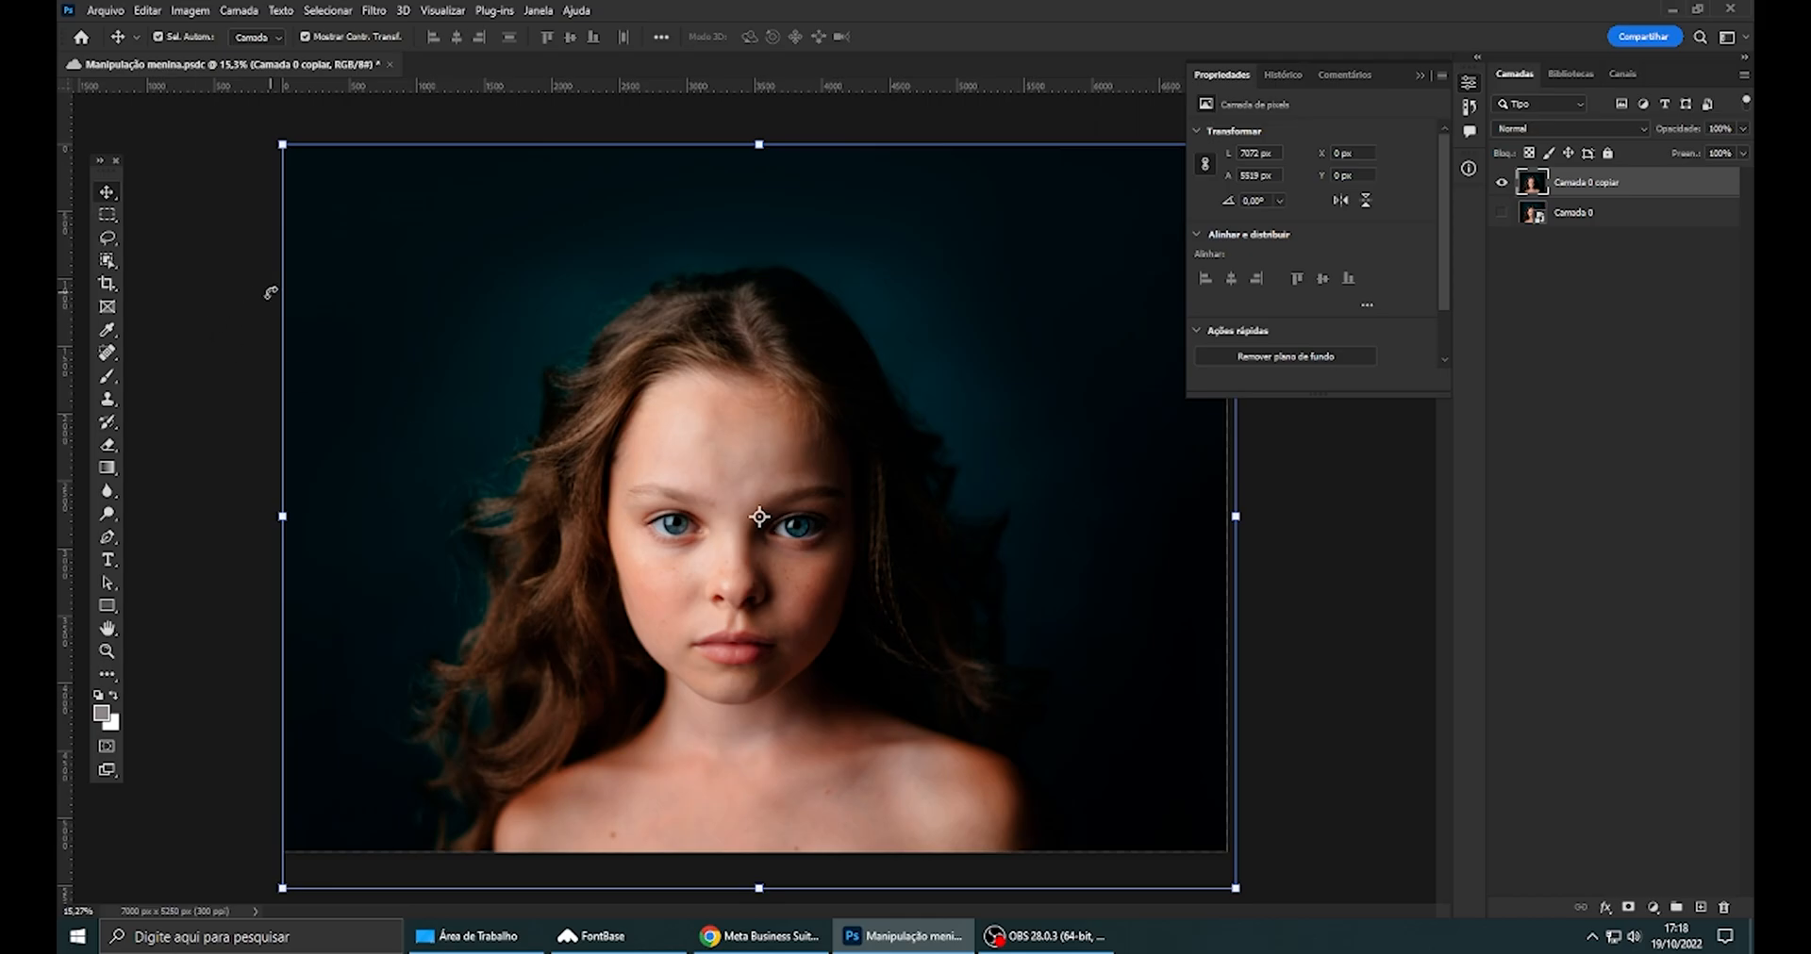
# - Activate the Artboard tool (Ferramenta prancheta) from the Move tool group
pyautogui.rightClick(109, 198)
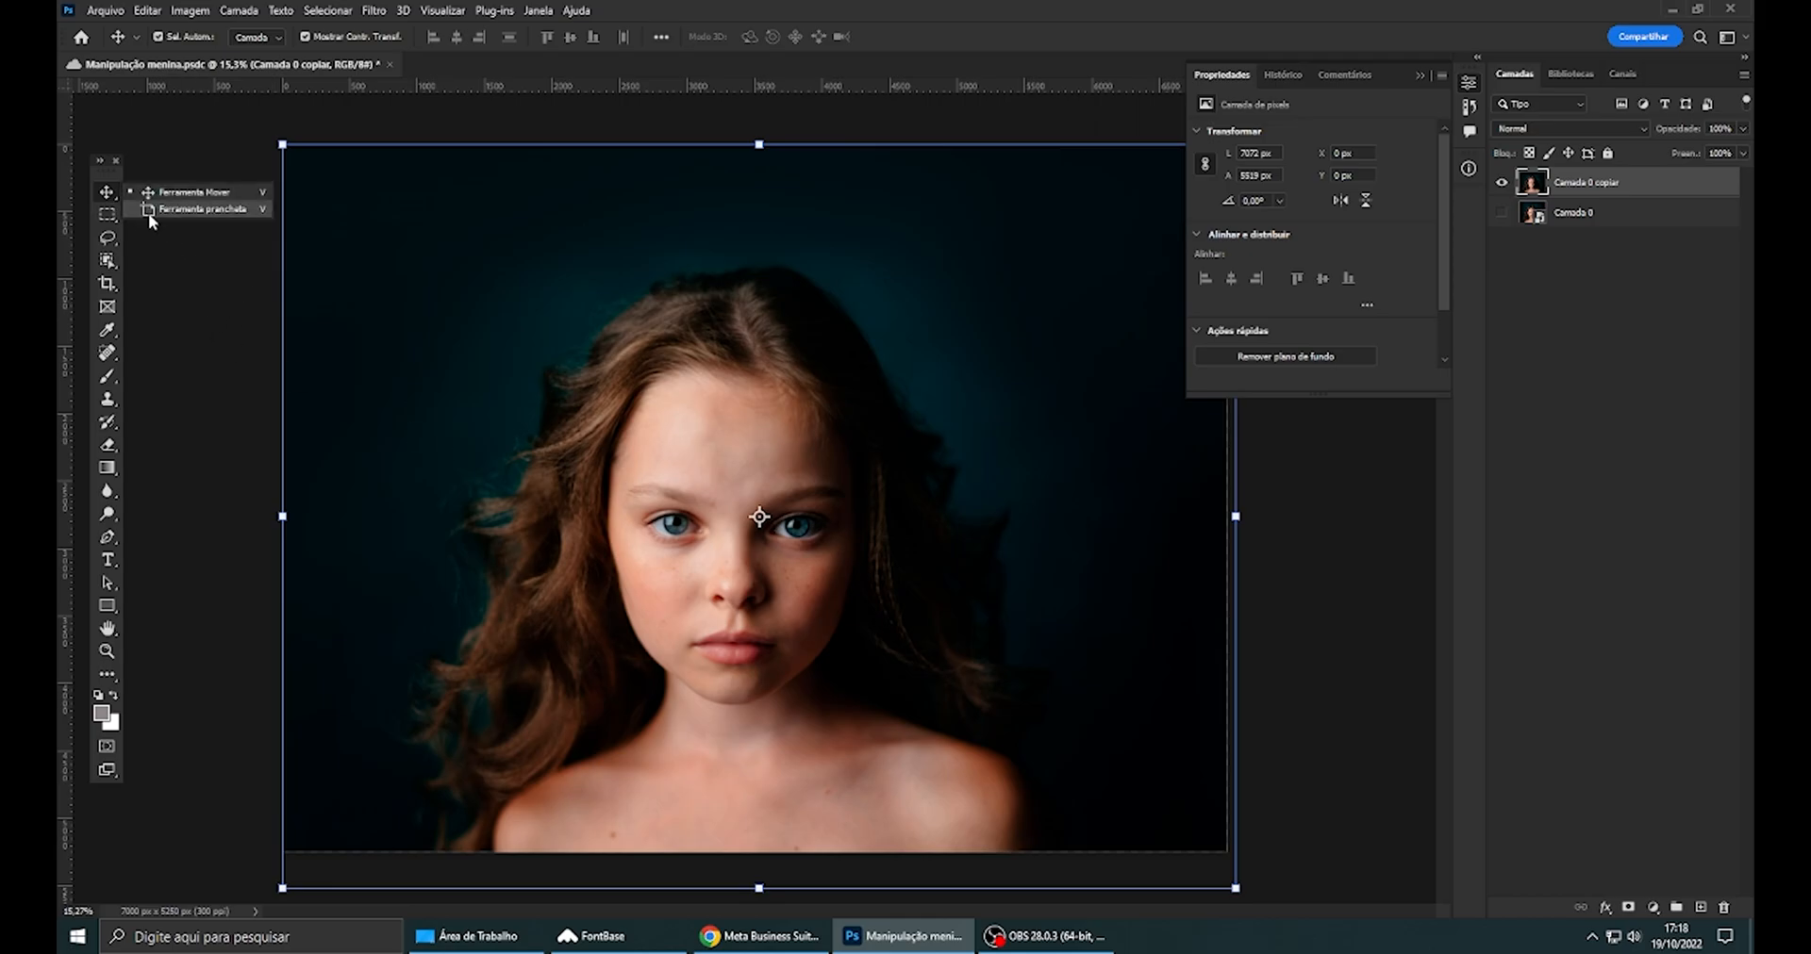
pyautogui.rightClick(104, 193)
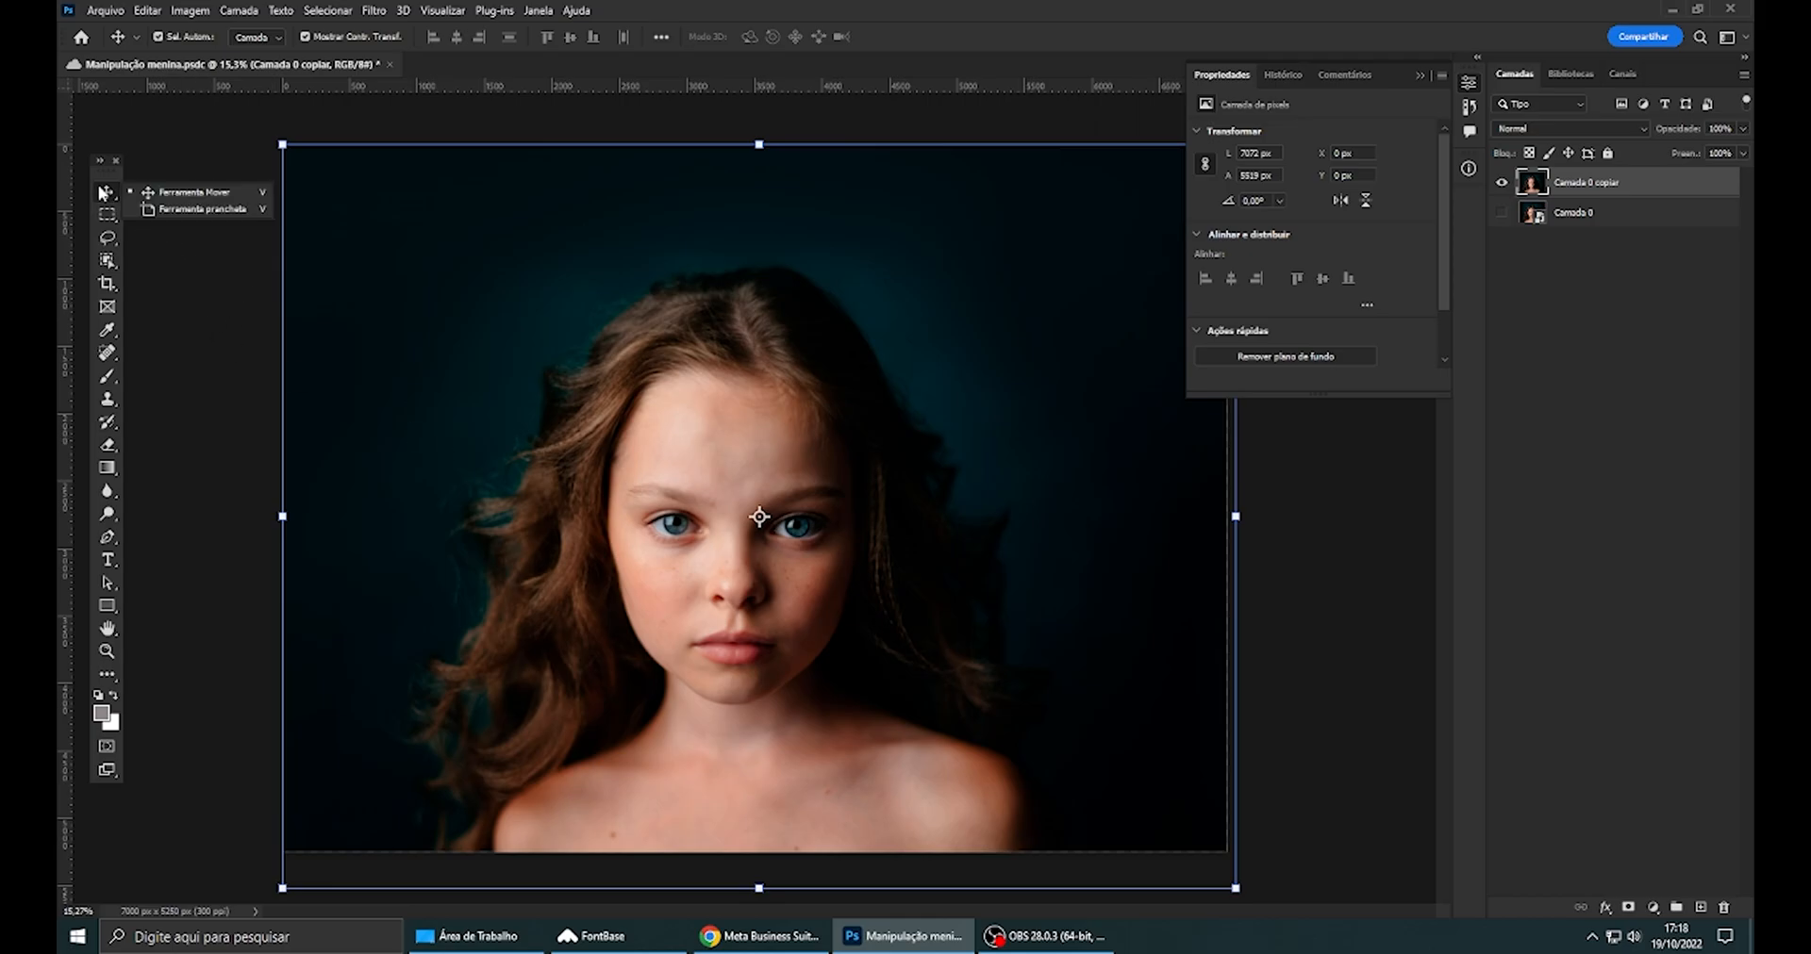
pyautogui.click(189, 210)
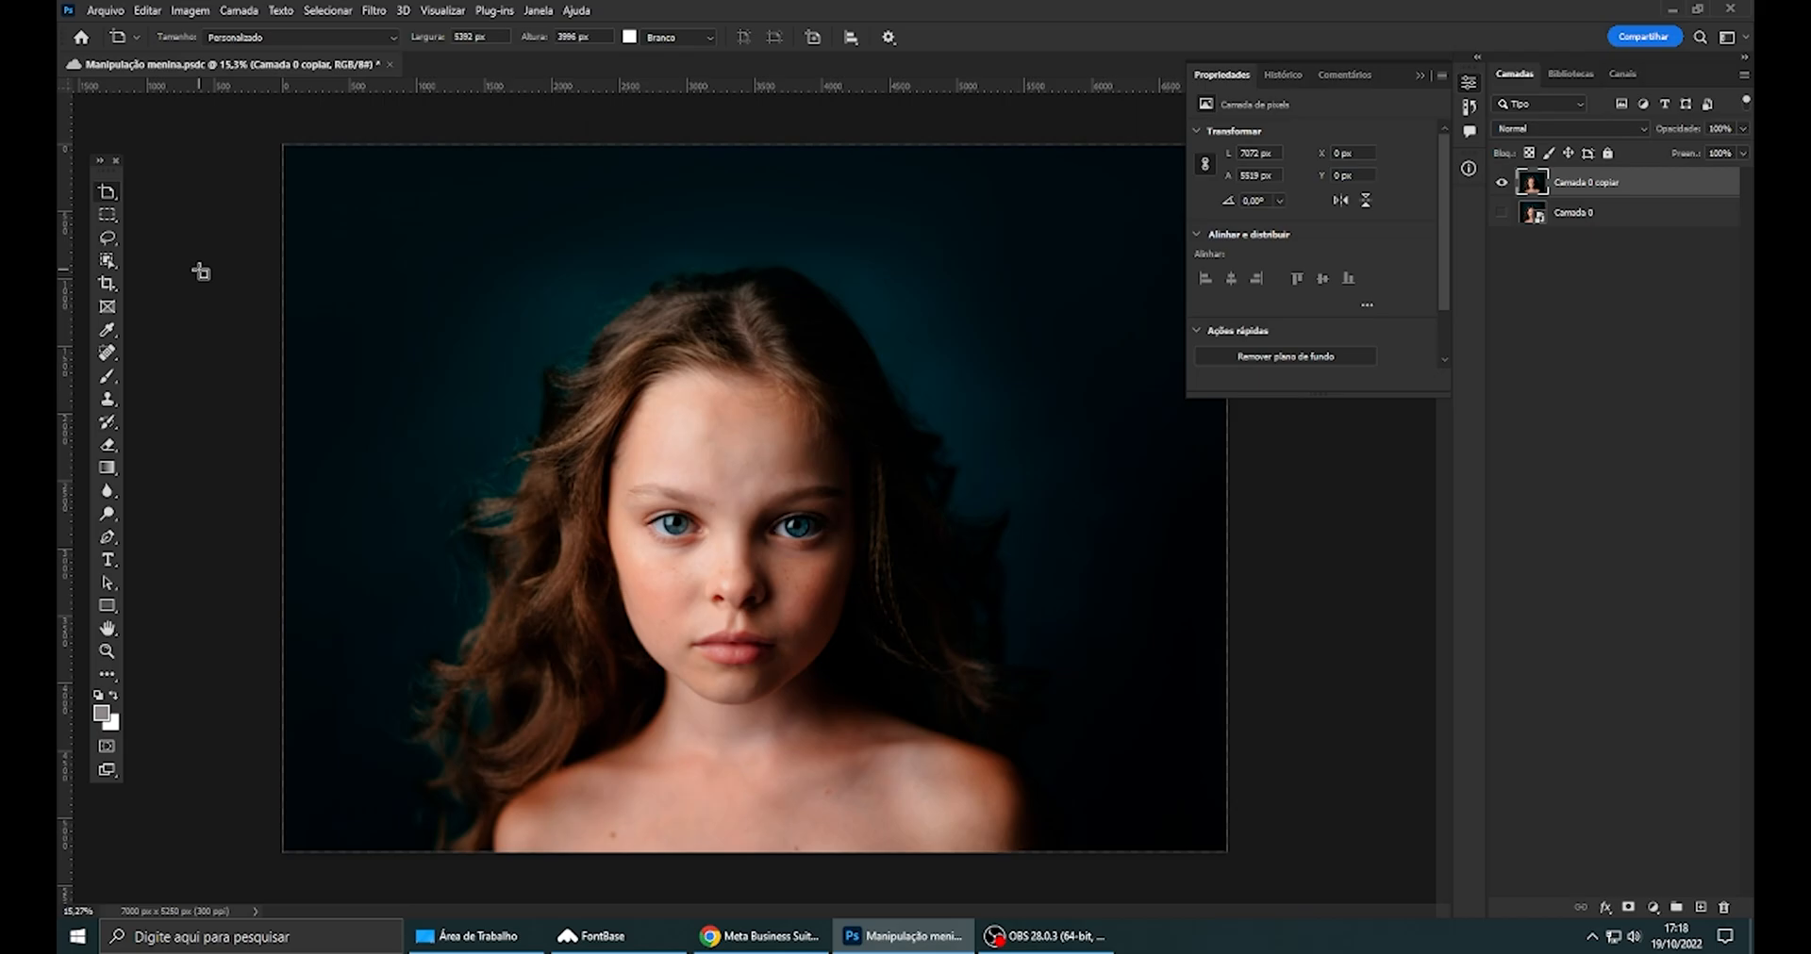
pyautogui.scroll(-2, 538, 506)
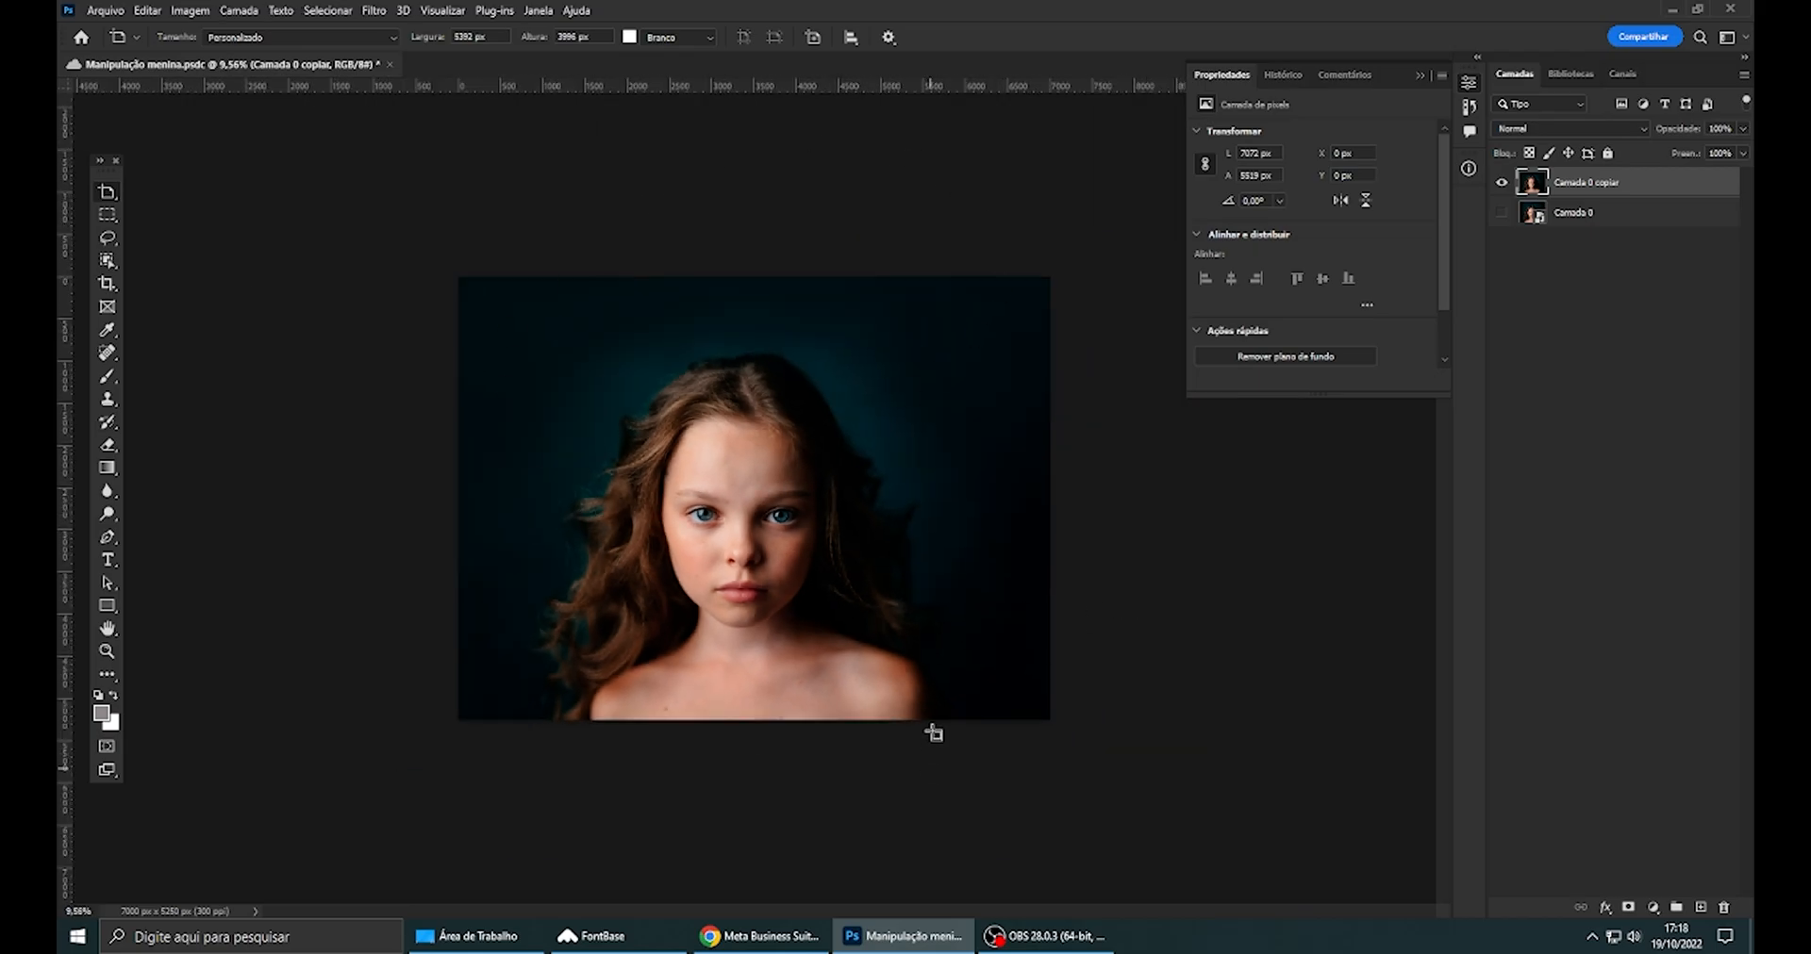
pyautogui.scroll(1, 905, 437)
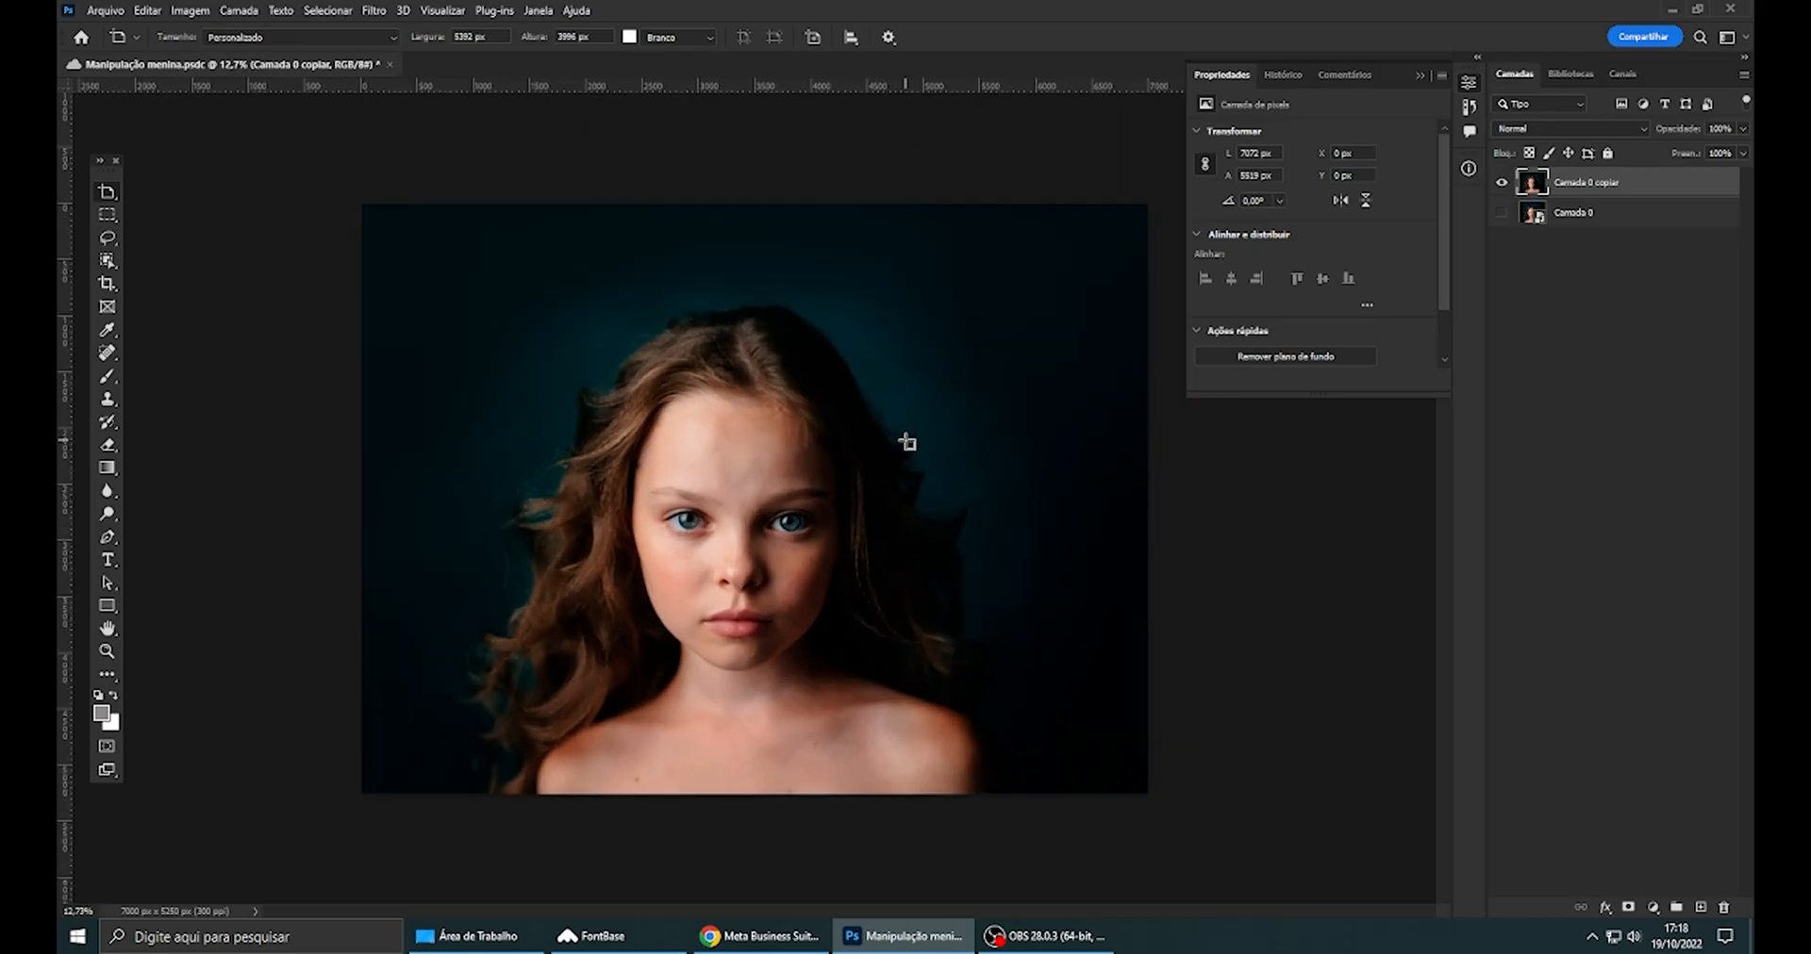
# - Return to the Move tool, try shifting the portrait layer, and undo that move
pyautogui.rightClick(106, 195)
pyautogui.click(175, 191)
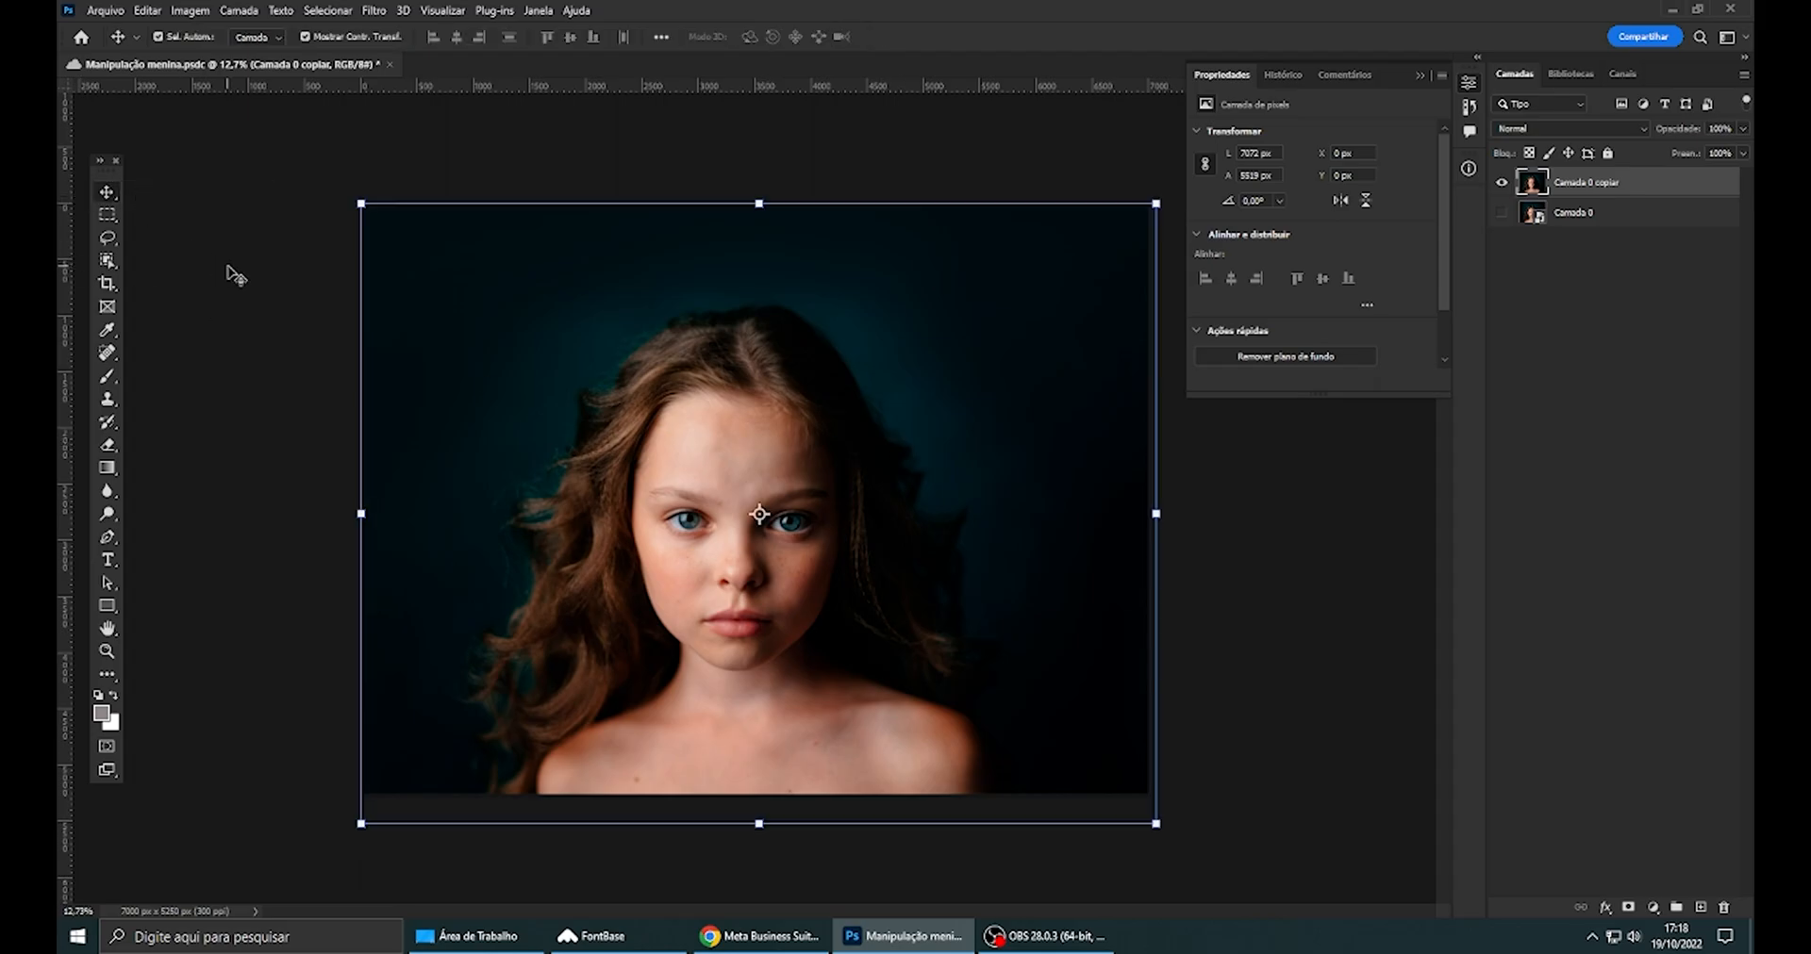
pyautogui.moveTo(436, 286); pyautogui.dragTo(707, 372)
pyautogui.hotkey('ctrl', 'z')
# - Create a 5250 × 5250 px artboard over the portrait with the Artboard tool
pyautogui.rightClick(110, 194)
pyautogui.click(179, 210)
pyautogui.moveTo(372, 202); pyautogui.dragTo(1100, 792)
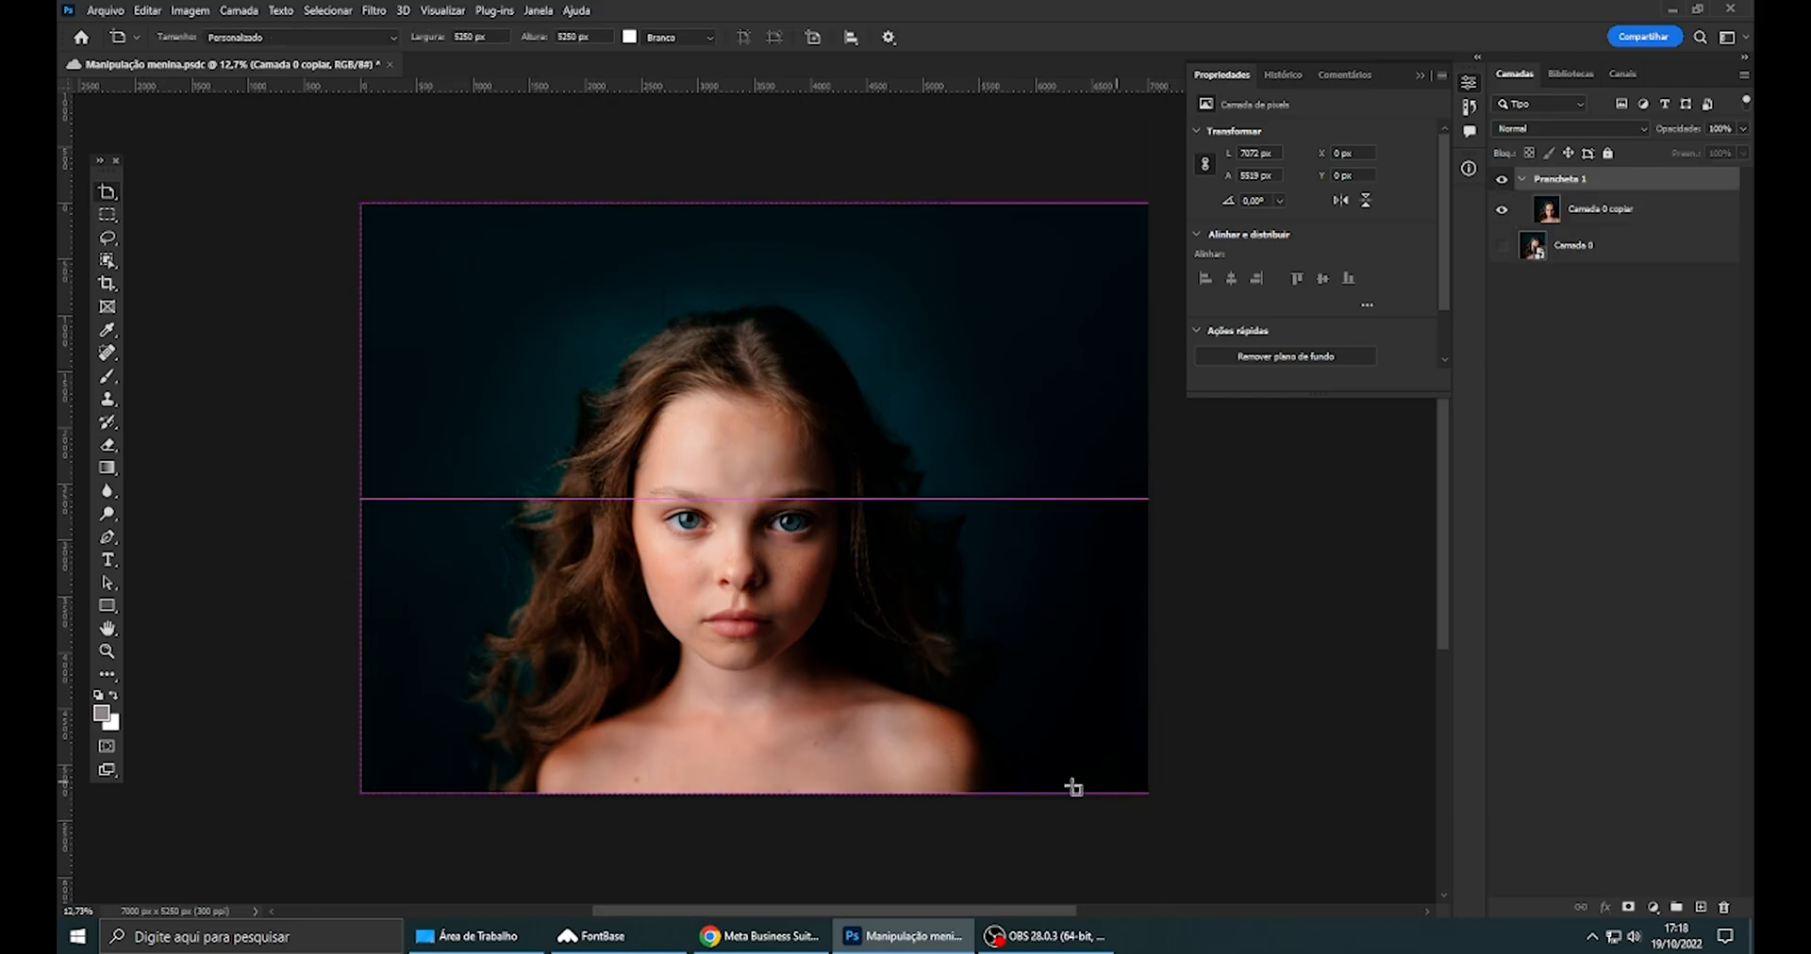
# - Move the portrait layer left inside the artboard to X -500 px, Y 0 px with the Move tool
pyautogui.rightClick(108, 194)
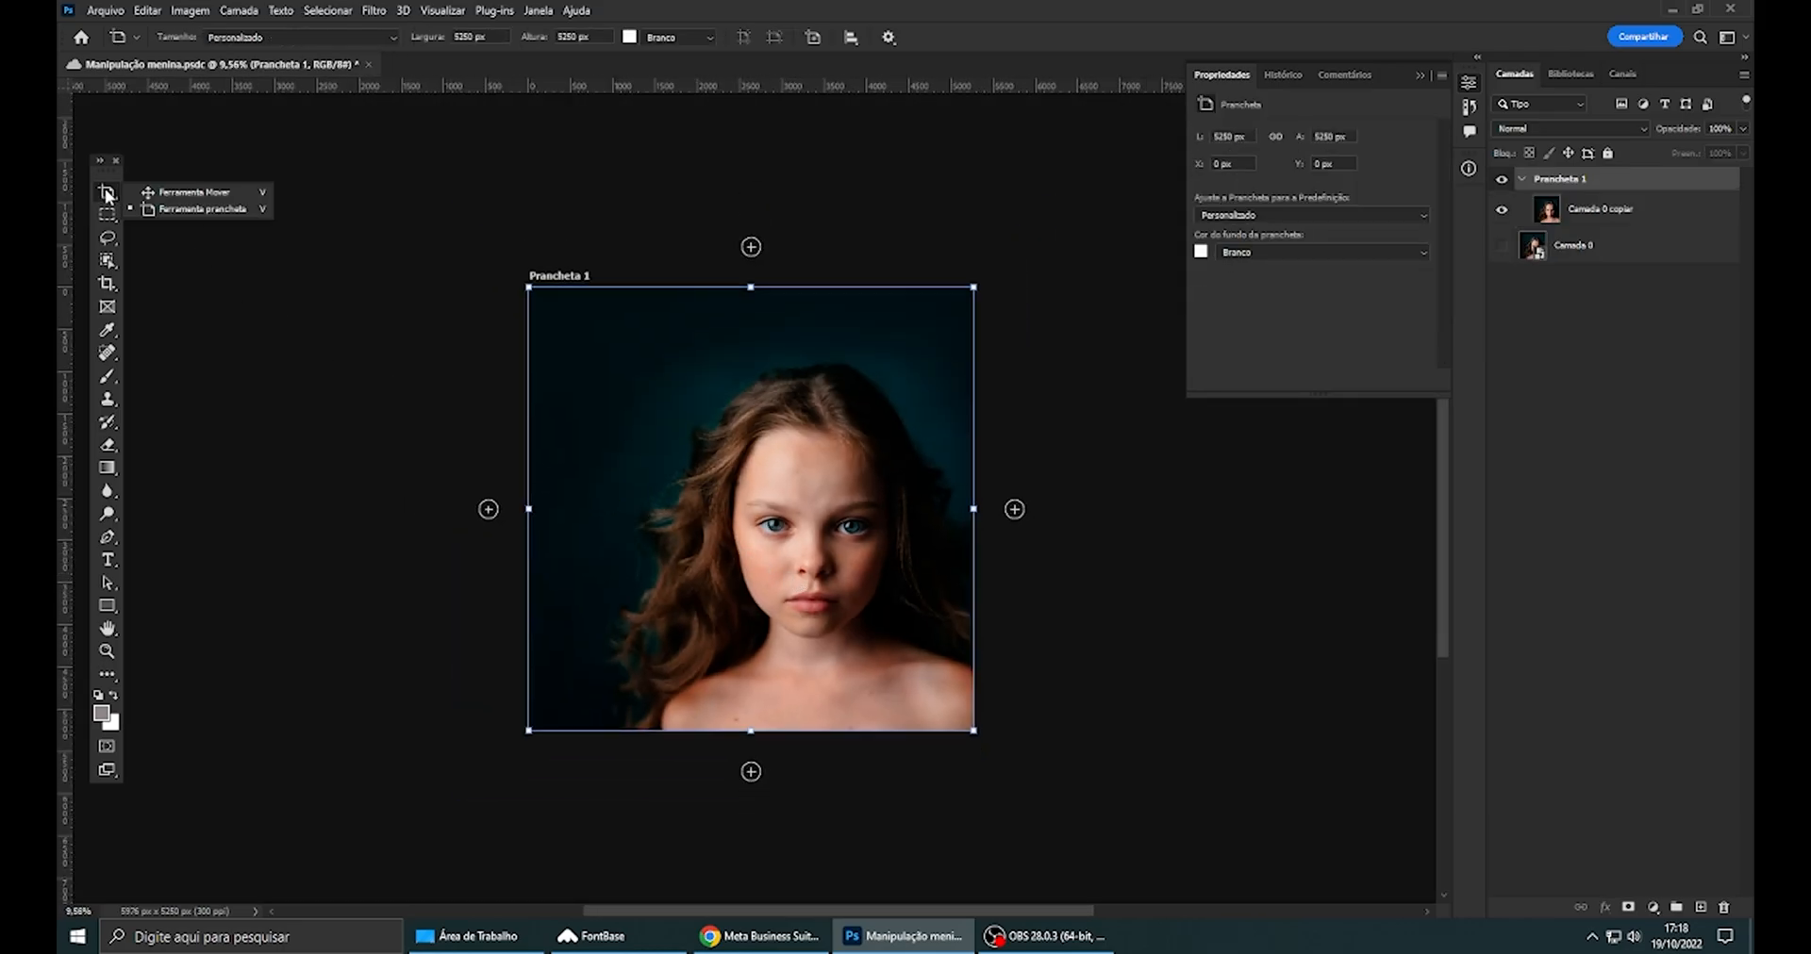
pyautogui.click(173, 200)
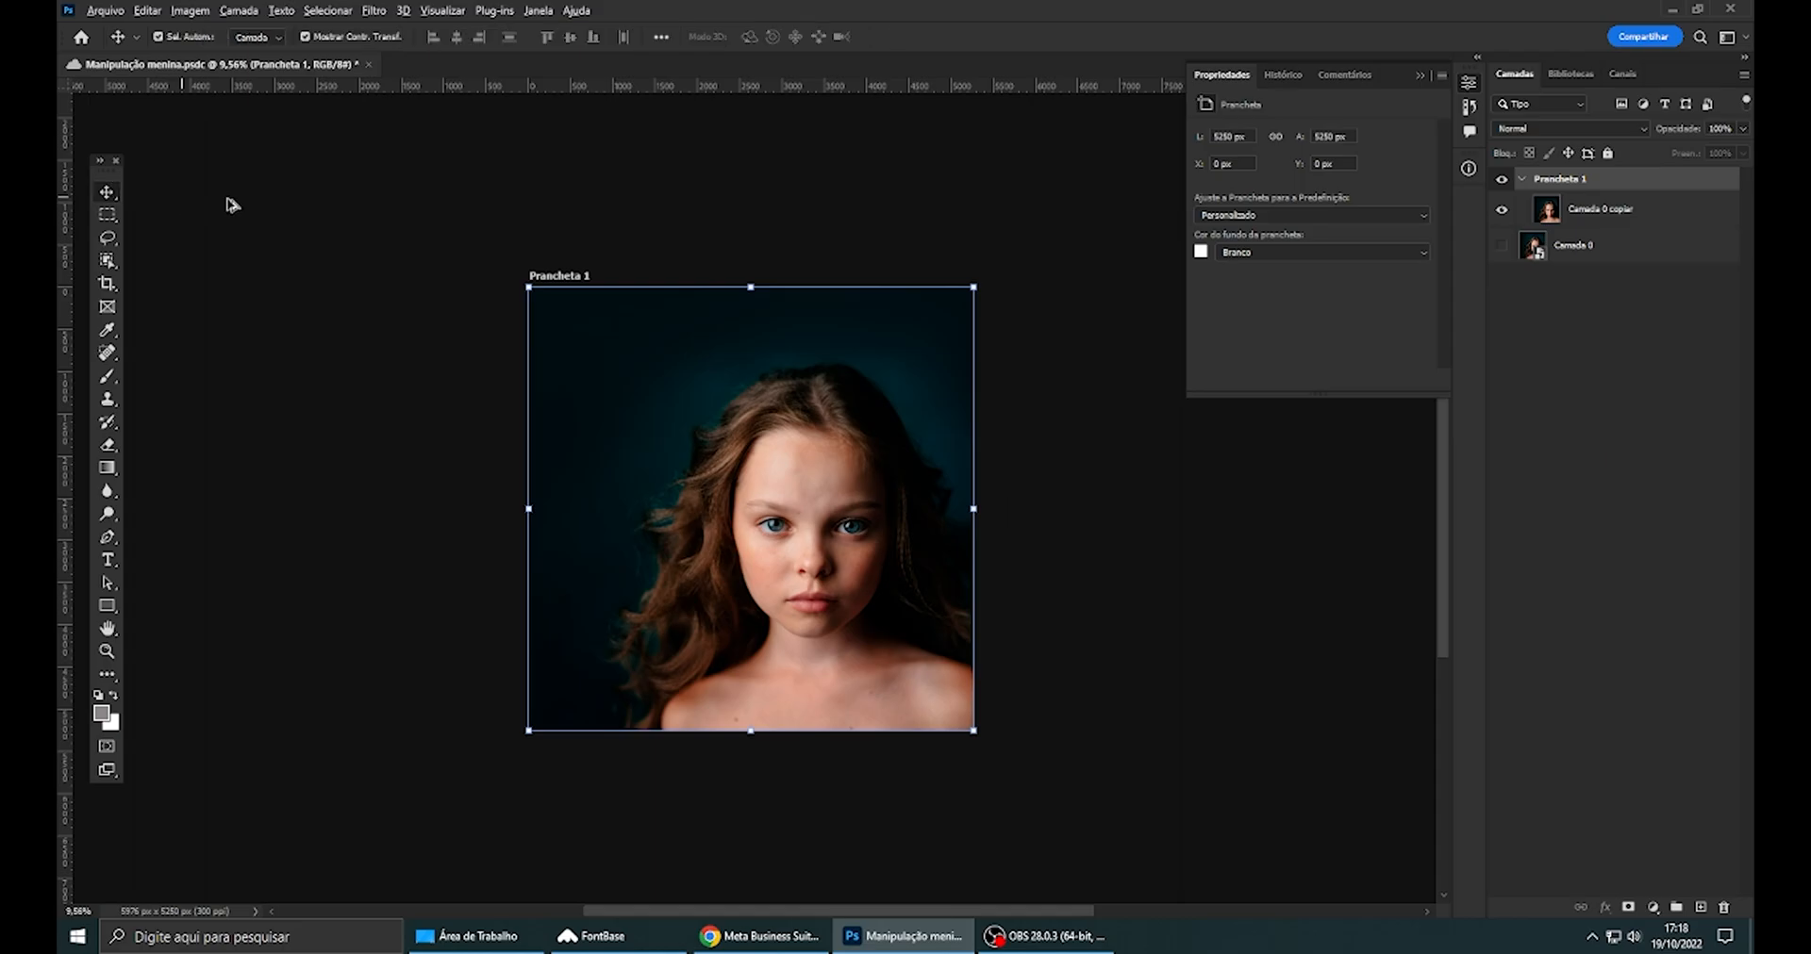
pyautogui.scroll(2, 792, 528)
pyautogui.moveTo(812, 558); pyautogui.dragTo(762, 561)
pyautogui.scroll(-3, 598, 514)
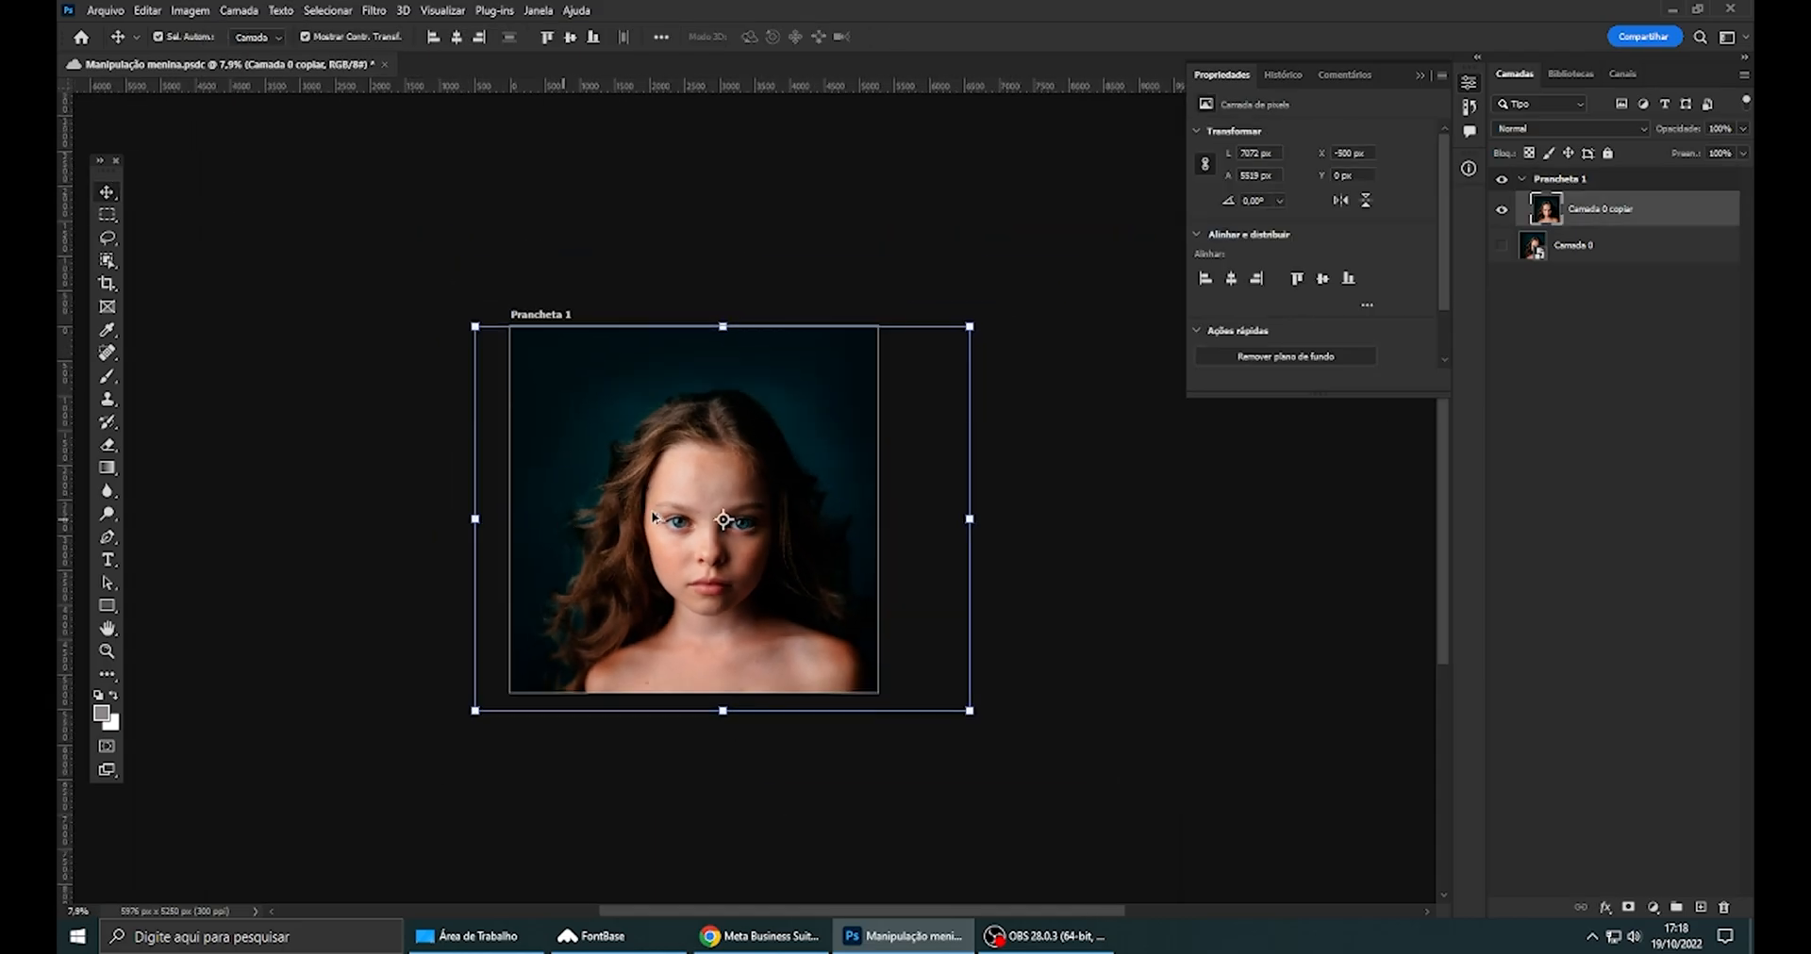
# - Add two copies of the artboard with its contents to the right of the original, and undo both
pyautogui.click(667, 279)
pyautogui.click(559, 315)
pyautogui.keyDown('alt'); pyautogui.click(920, 510); pyautogui.keyUp('alt')
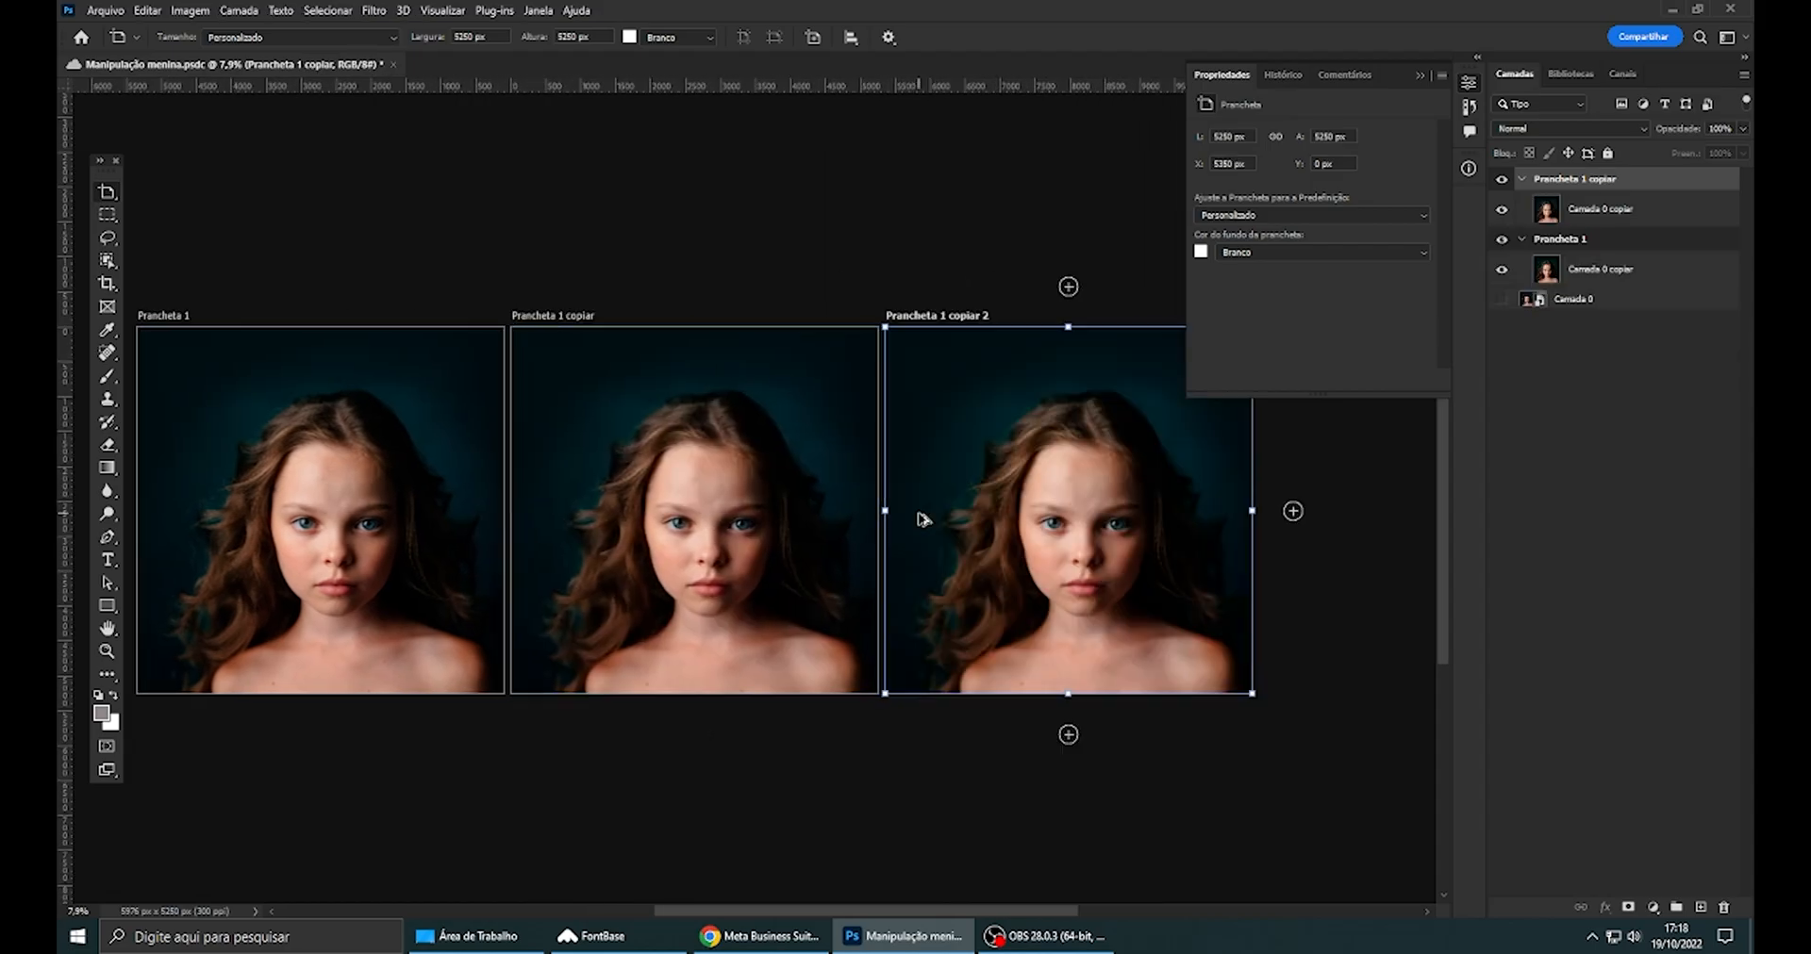
pyautogui.keyDown('alt'); pyautogui.click(920, 512); pyautogui.keyUp('alt')
pyautogui.scroll(-2, 954, 528)
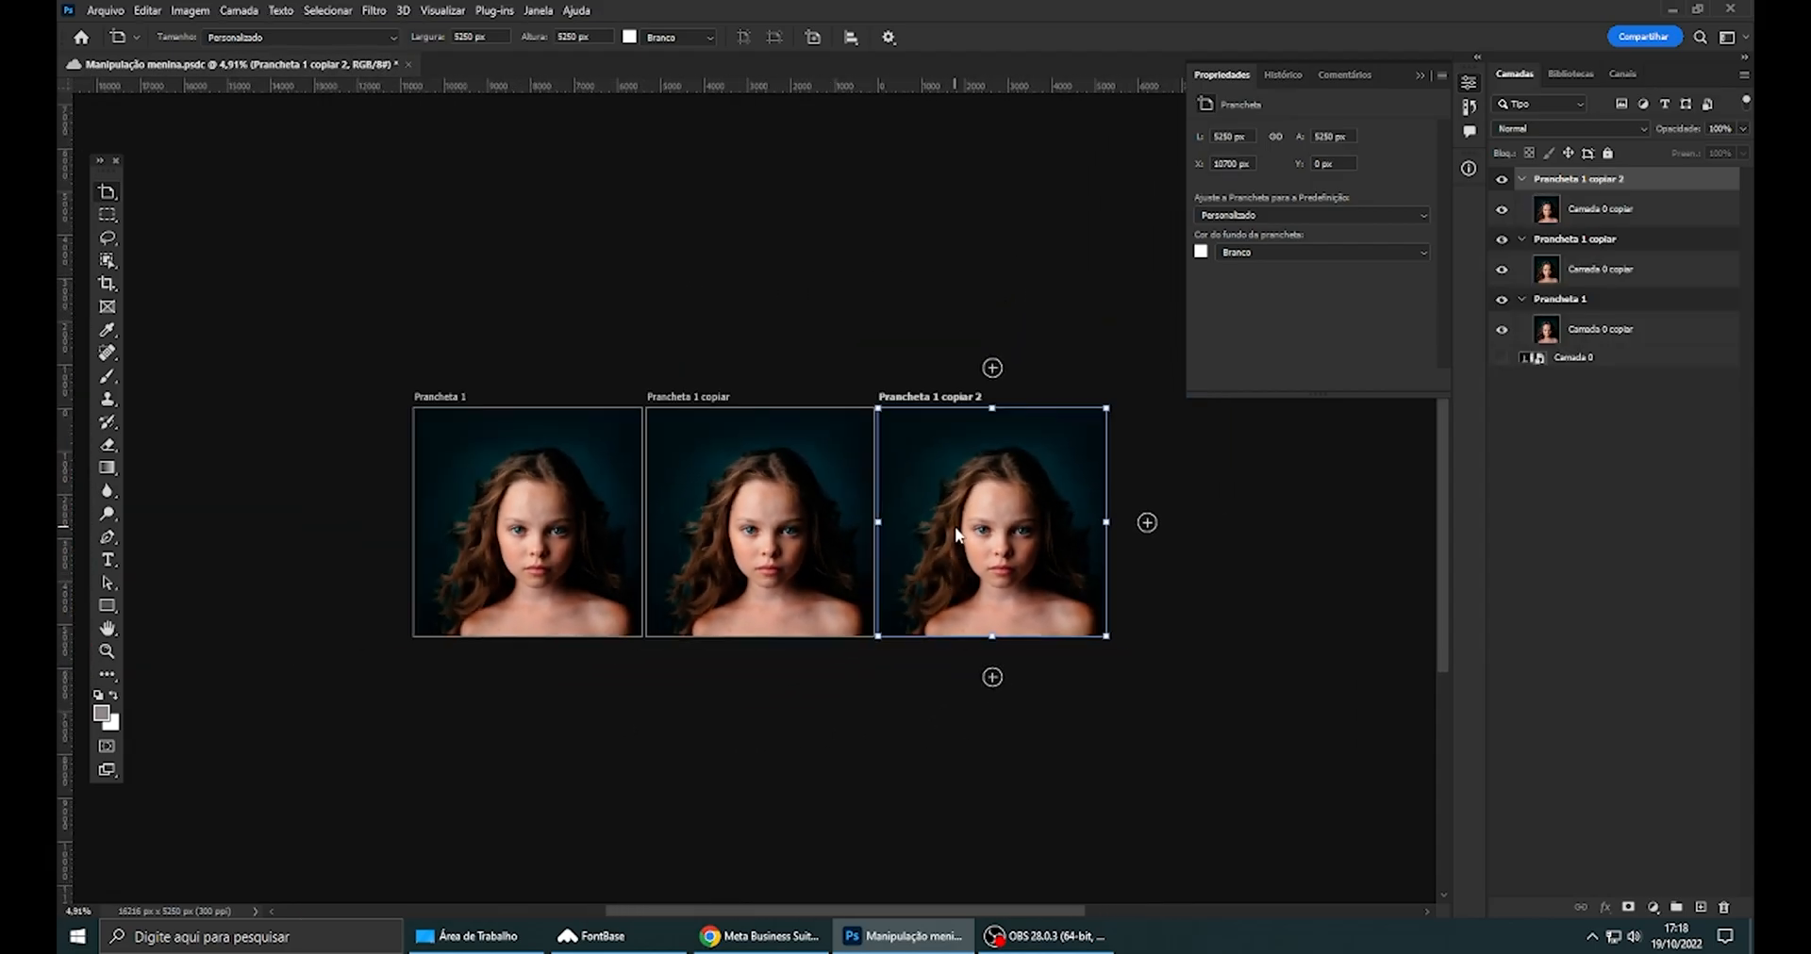
pyautogui.hotkey('ctrl', 'z')
pyautogui.hotkey('ctrl', 'z')
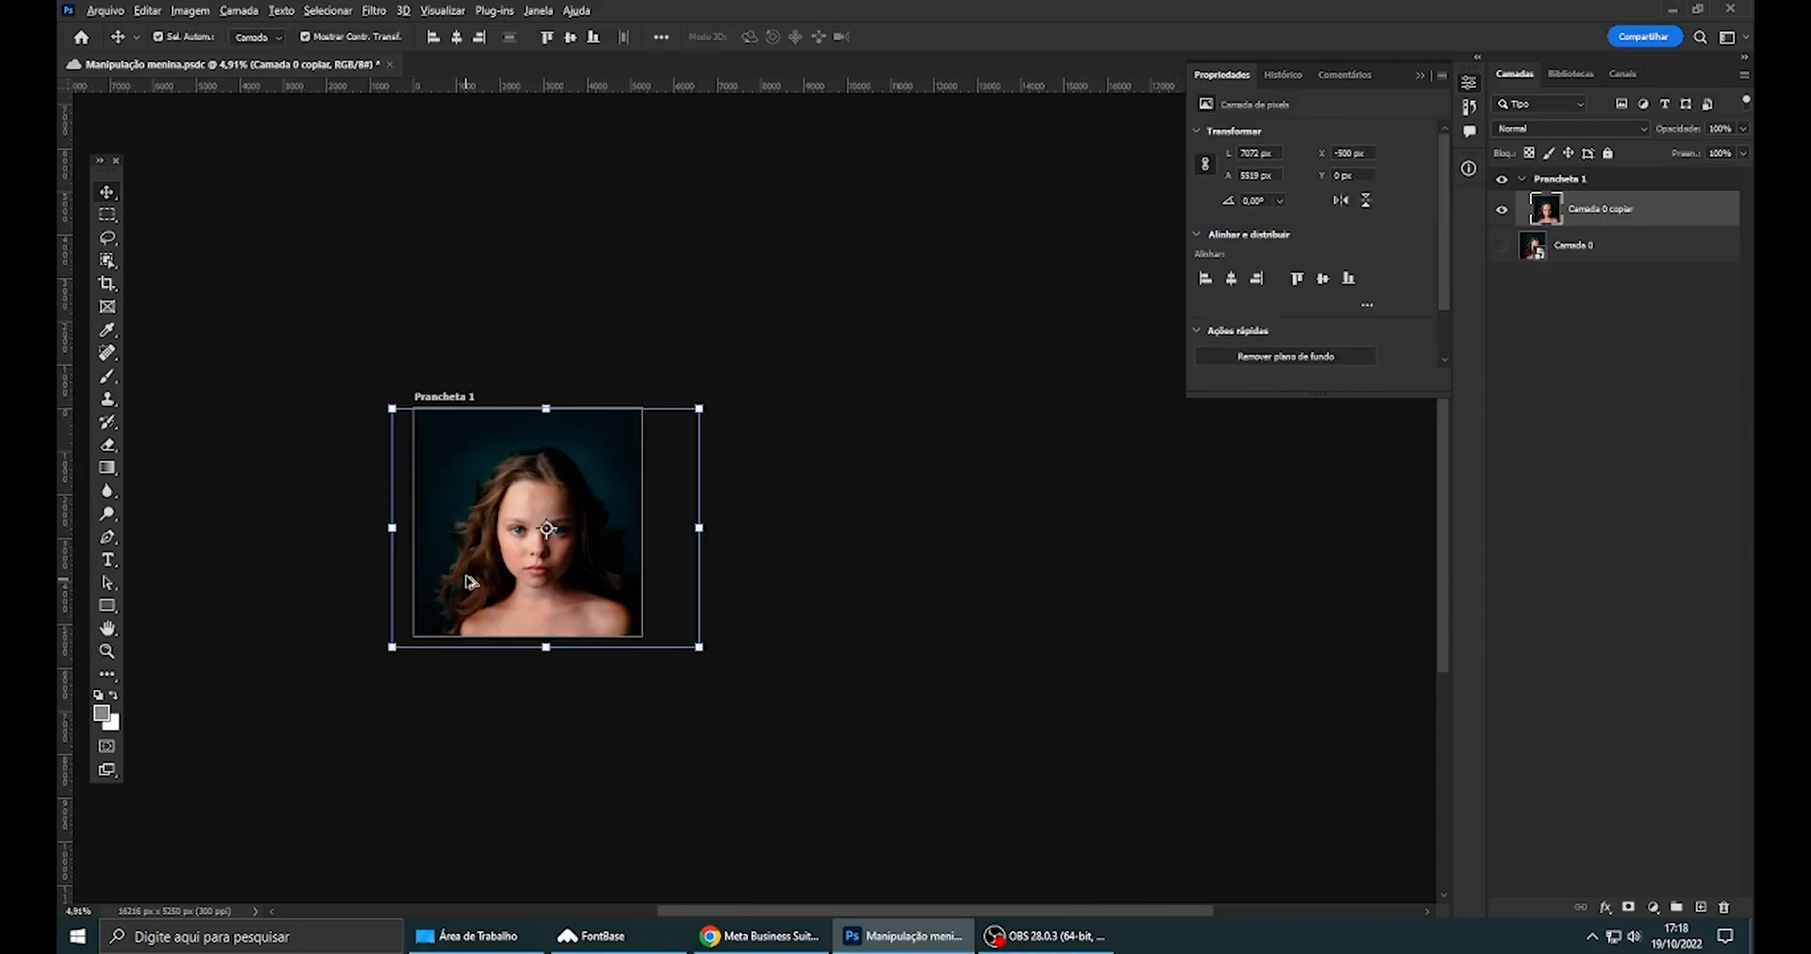
# - Switch to the Artboard tool and review its preset device, web and icon sizes
pyautogui.scroll(3, 467, 566)
pyautogui.rightClick(108, 194)
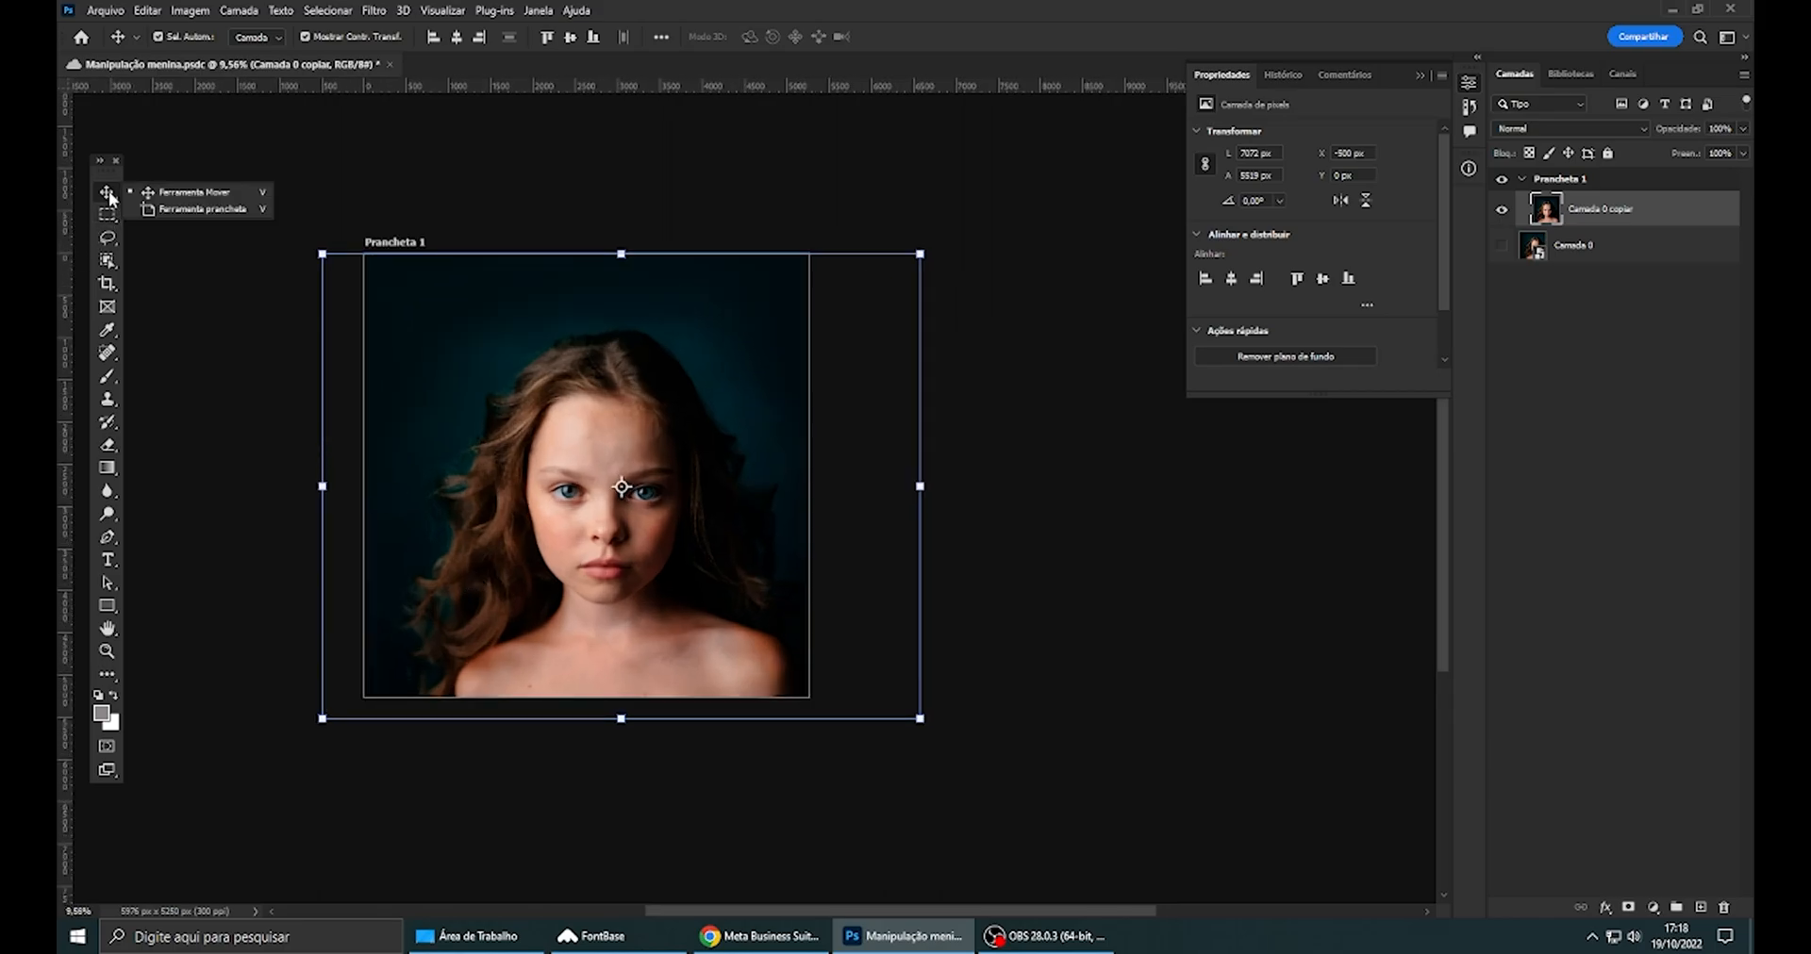
pyautogui.click(156, 211)
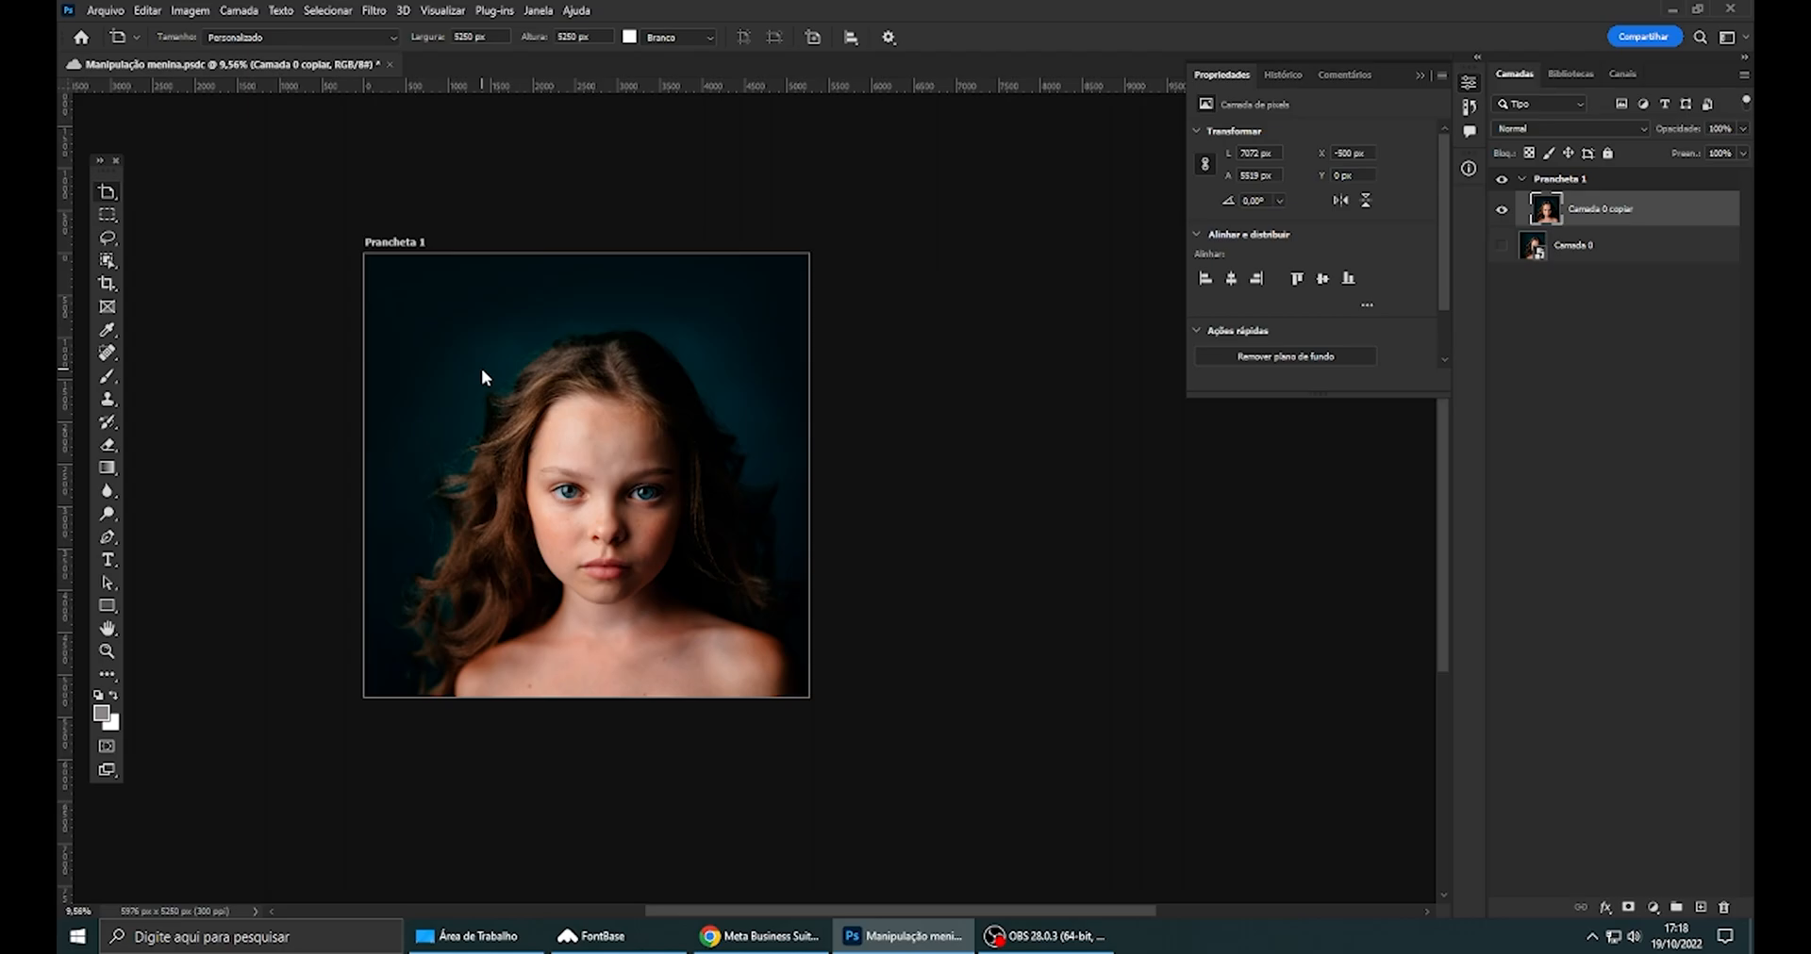
pyautogui.click(253, 38)
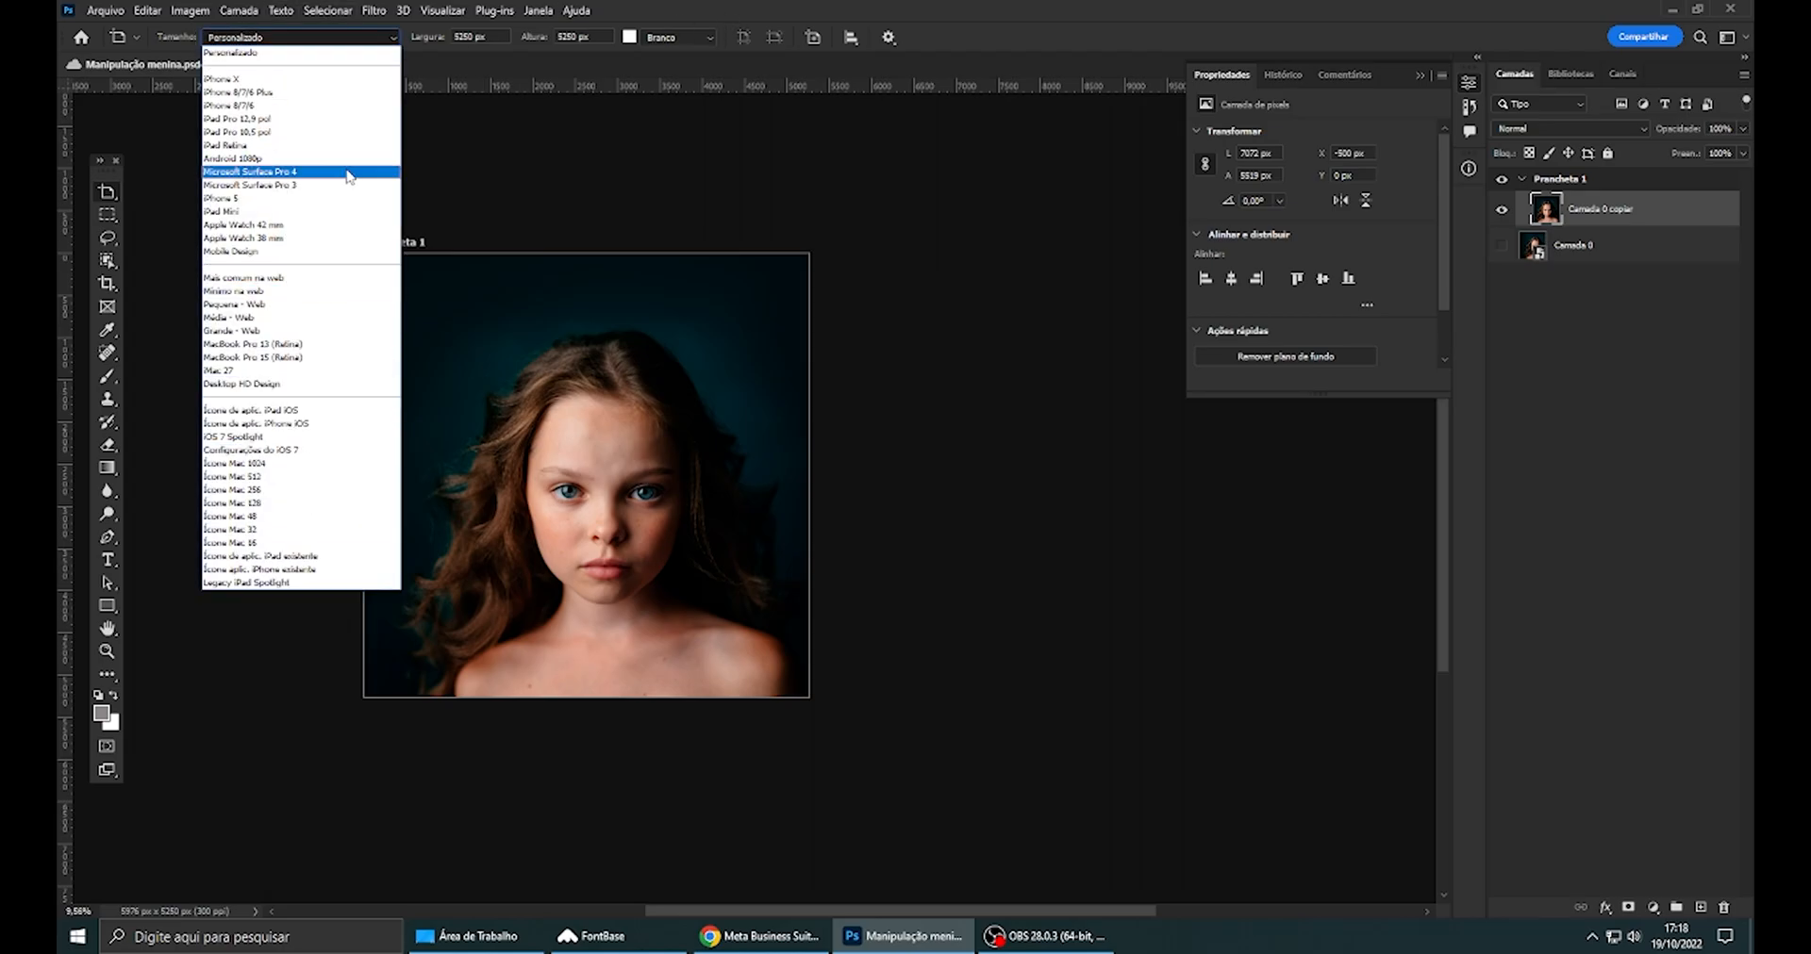
pyautogui.click(436, 40)
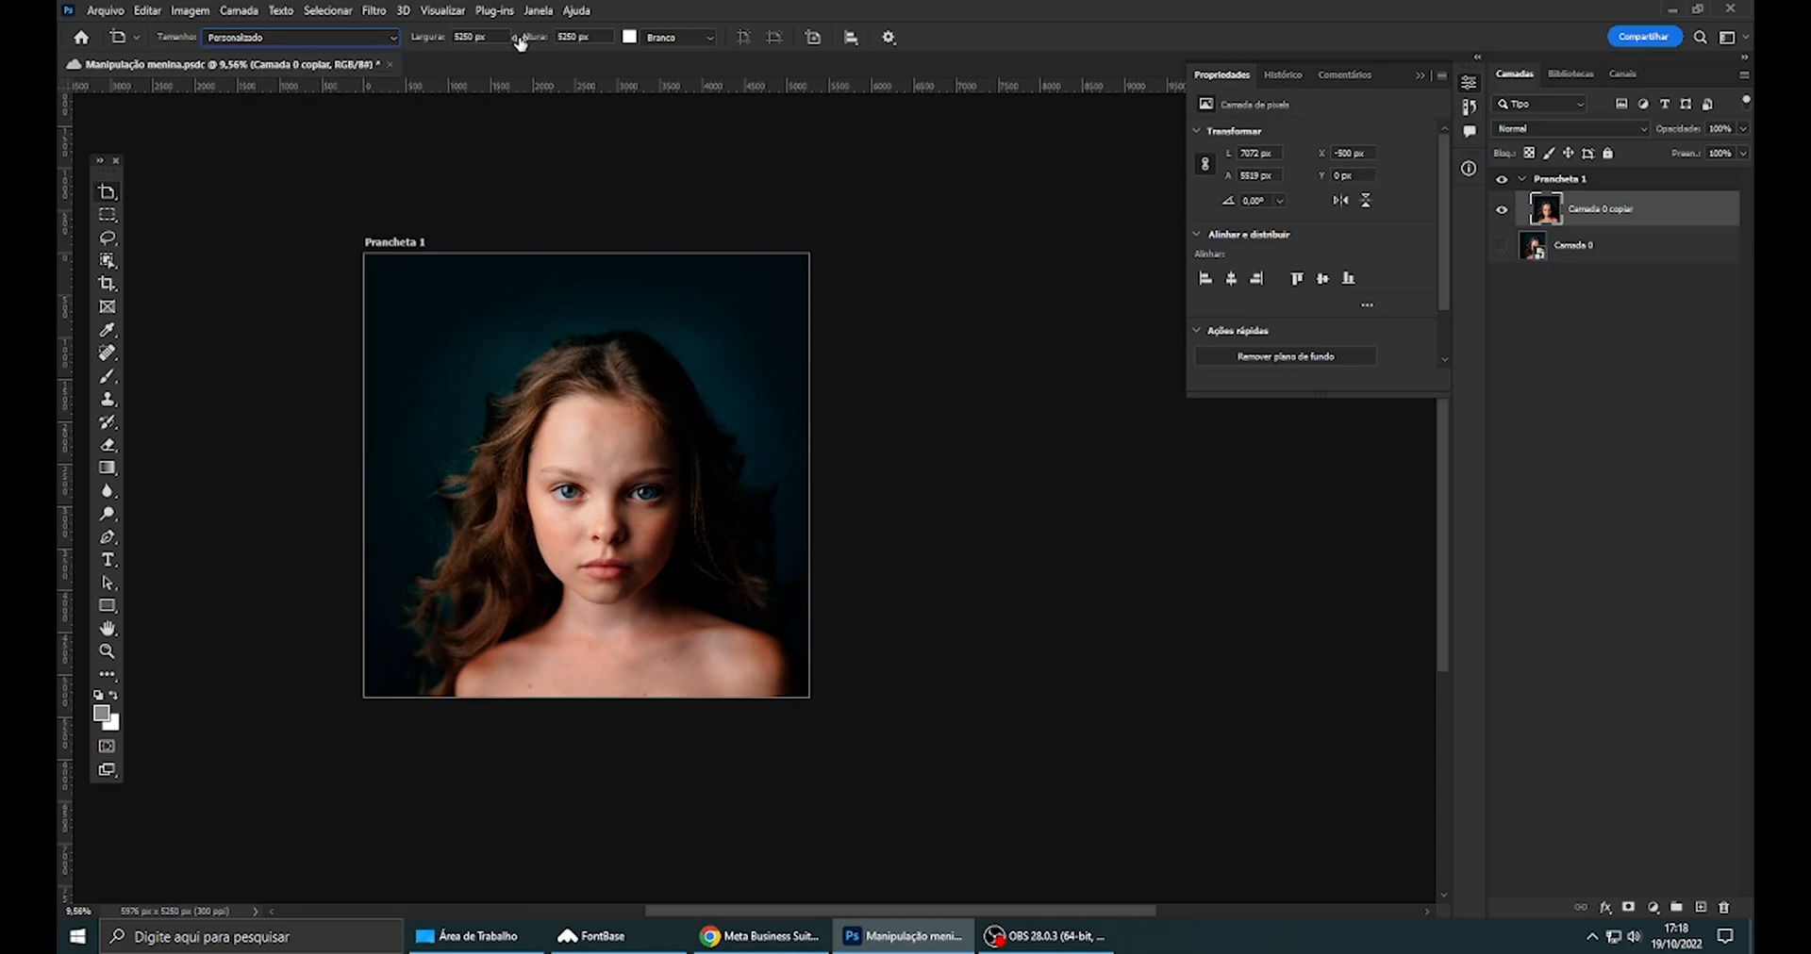
# - Try a custom artboard background colour, picking dark reddish brown #3a2626, and discard it
pyautogui.click(709, 38)
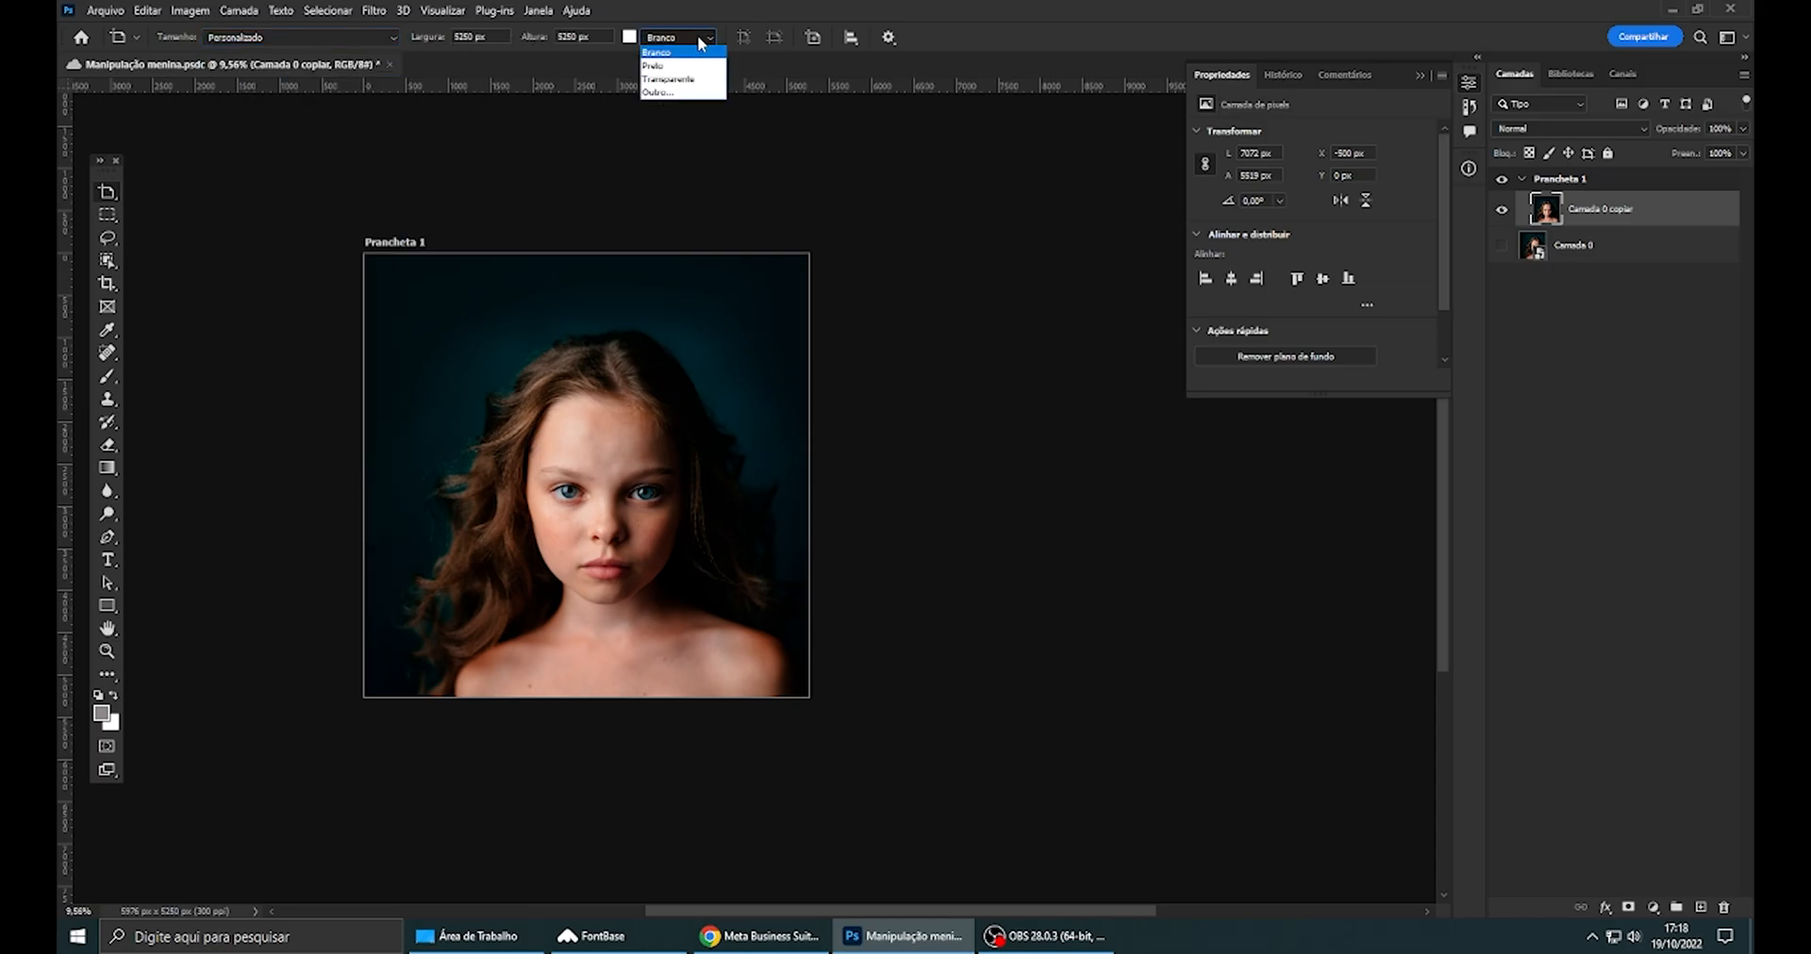
pyautogui.click(657, 93)
pyautogui.moveTo(971, 285); pyautogui.dragTo(884, 376)
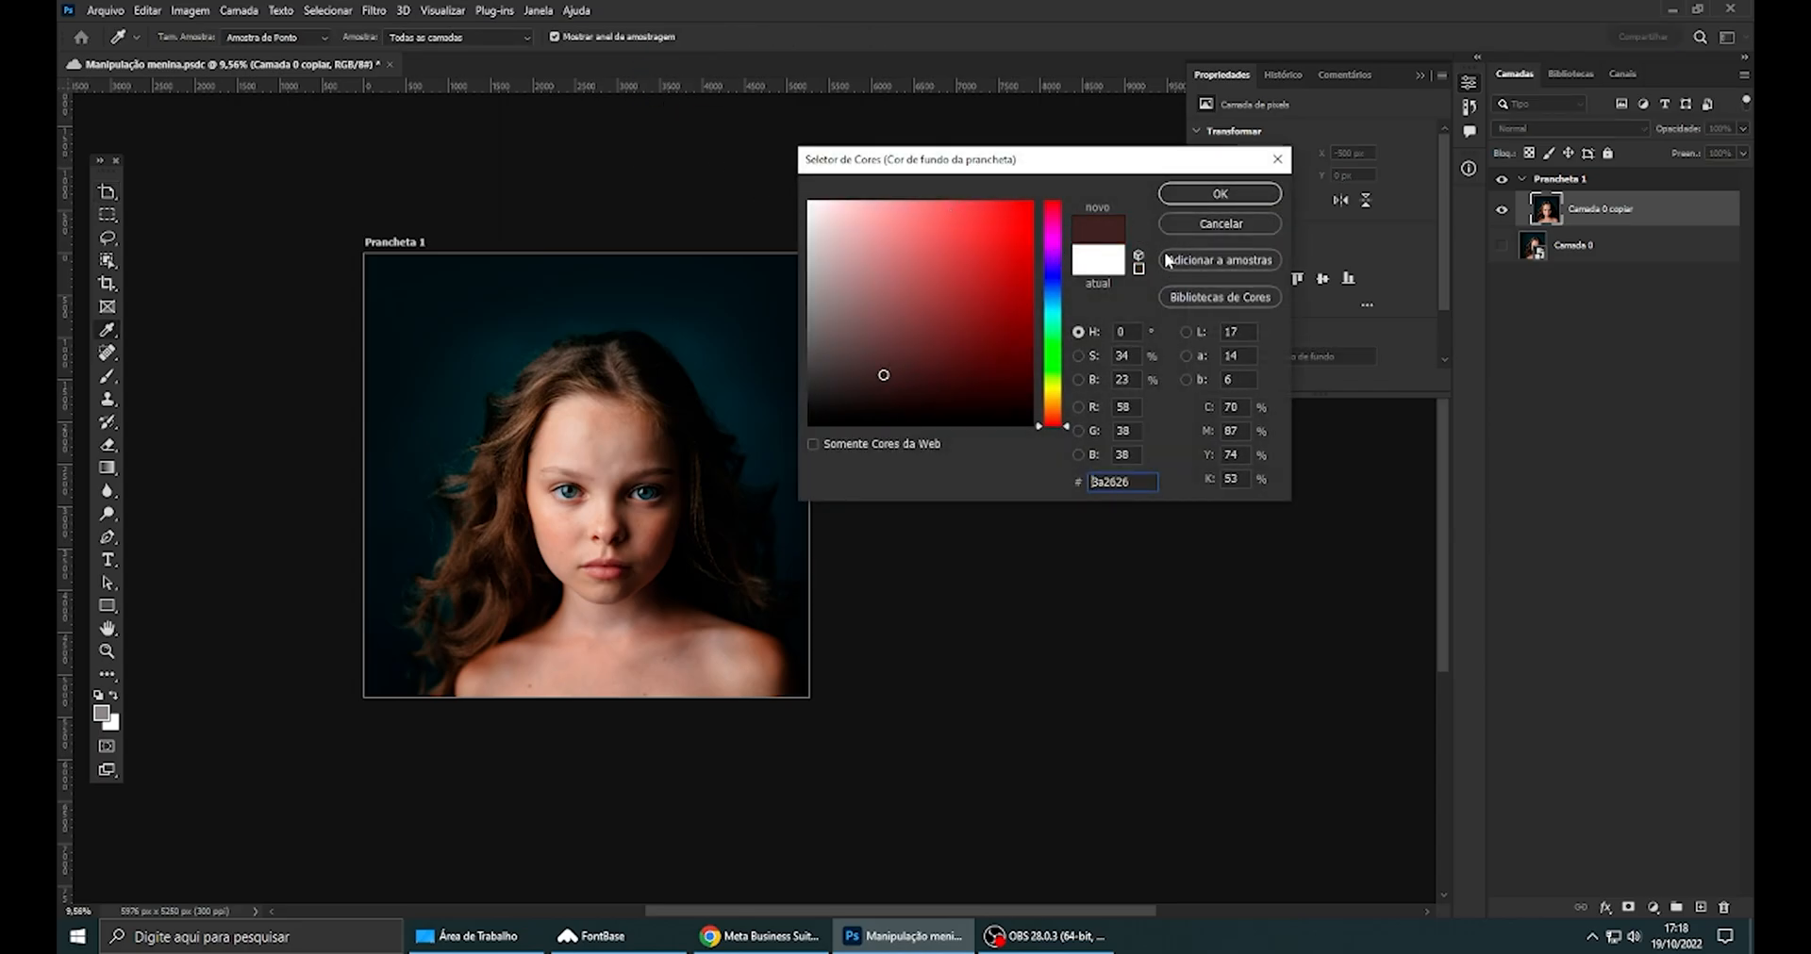
pyautogui.click(1207, 225)
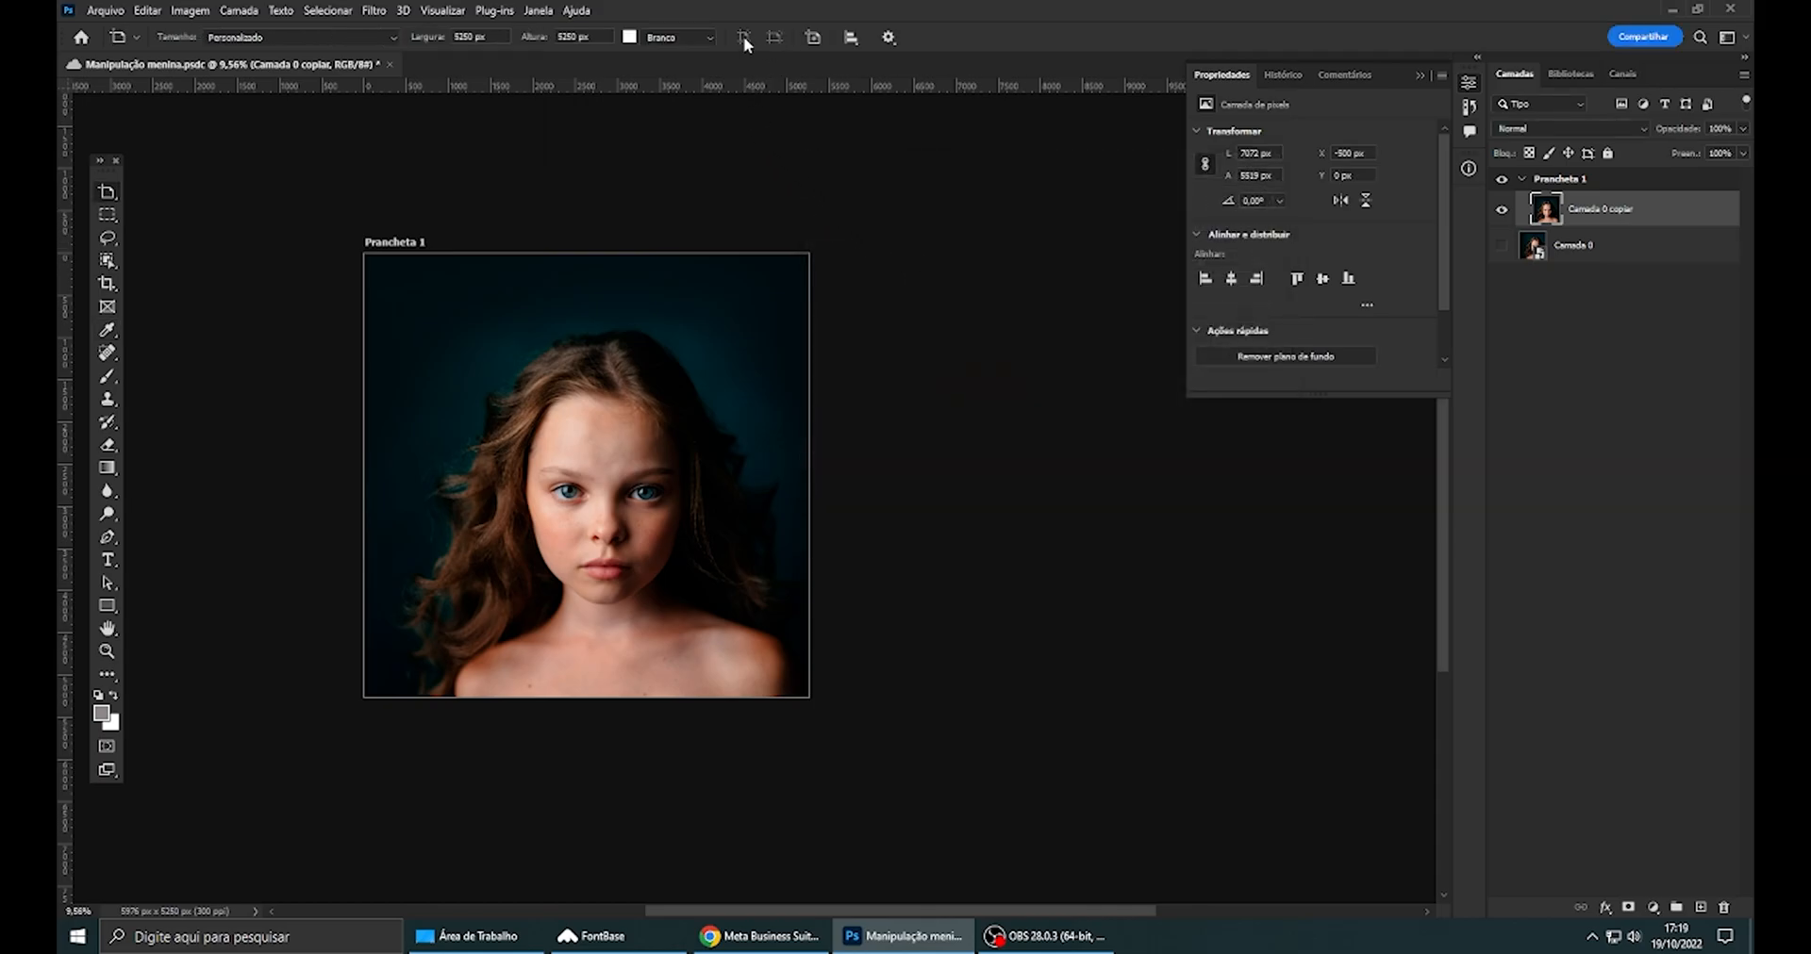
# - Examine the Artboard tool's alignment and distribution choices and its nesting and canvas behaviour settings
pyautogui.click(852, 39)
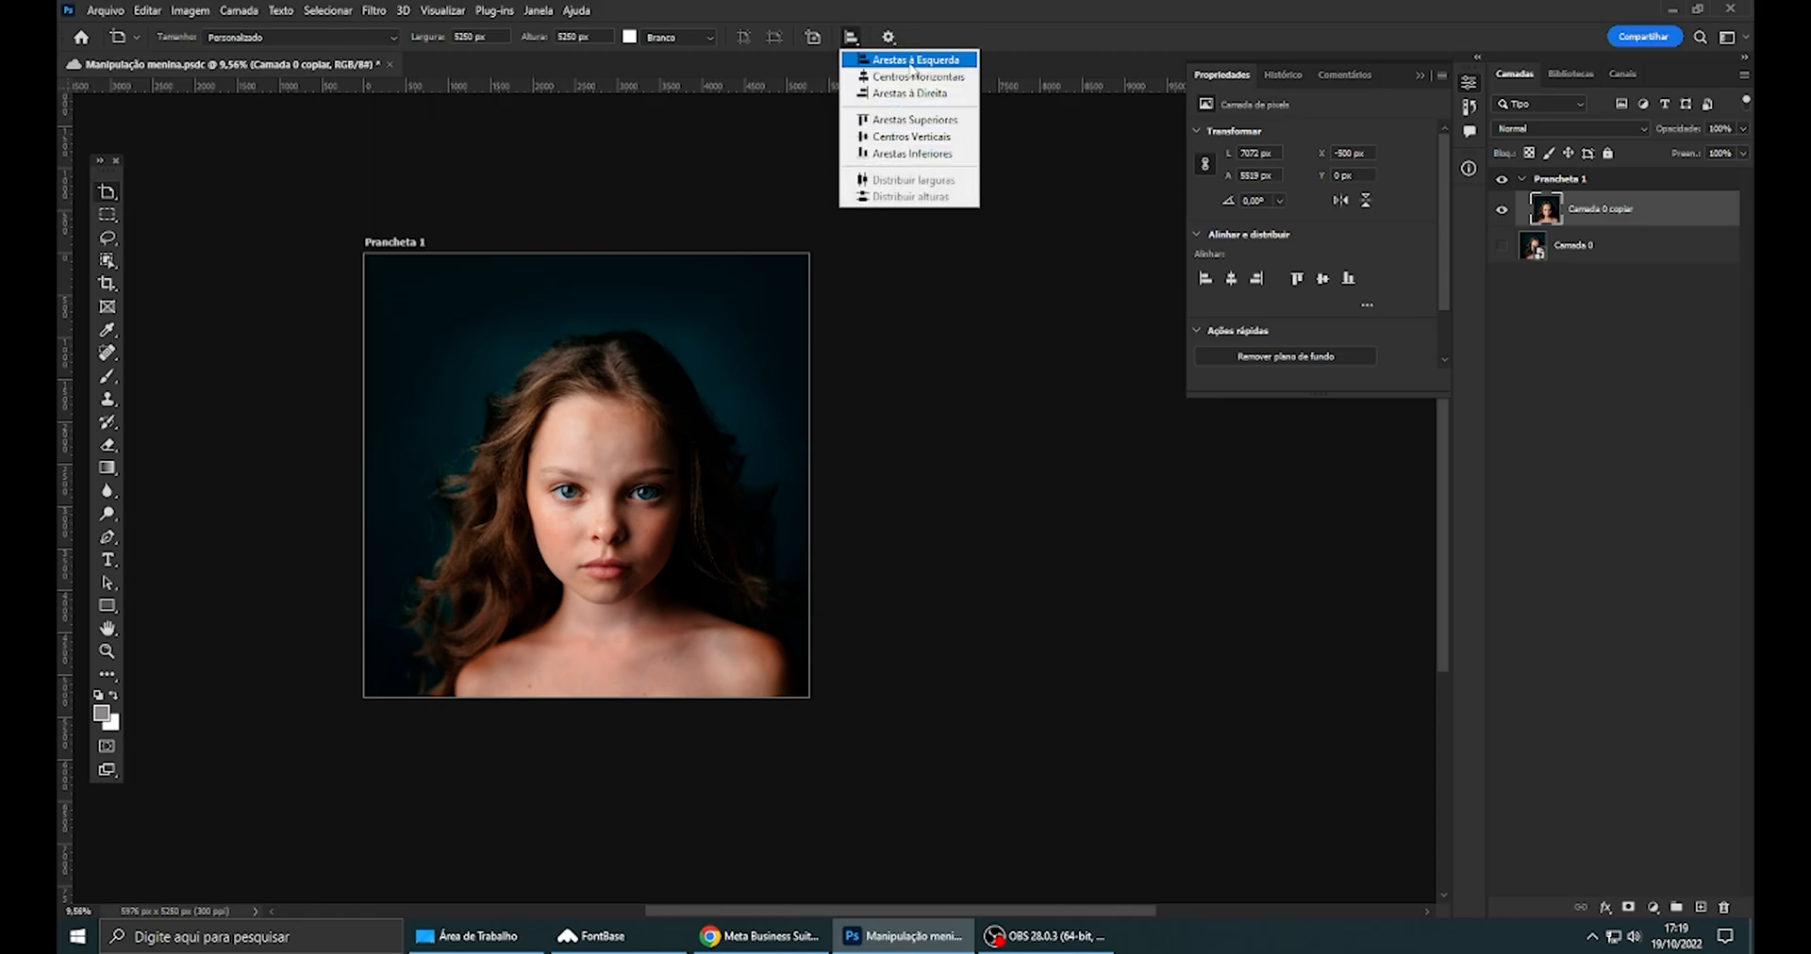
pyautogui.click(892, 48)
pyautogui.click(891, 45)
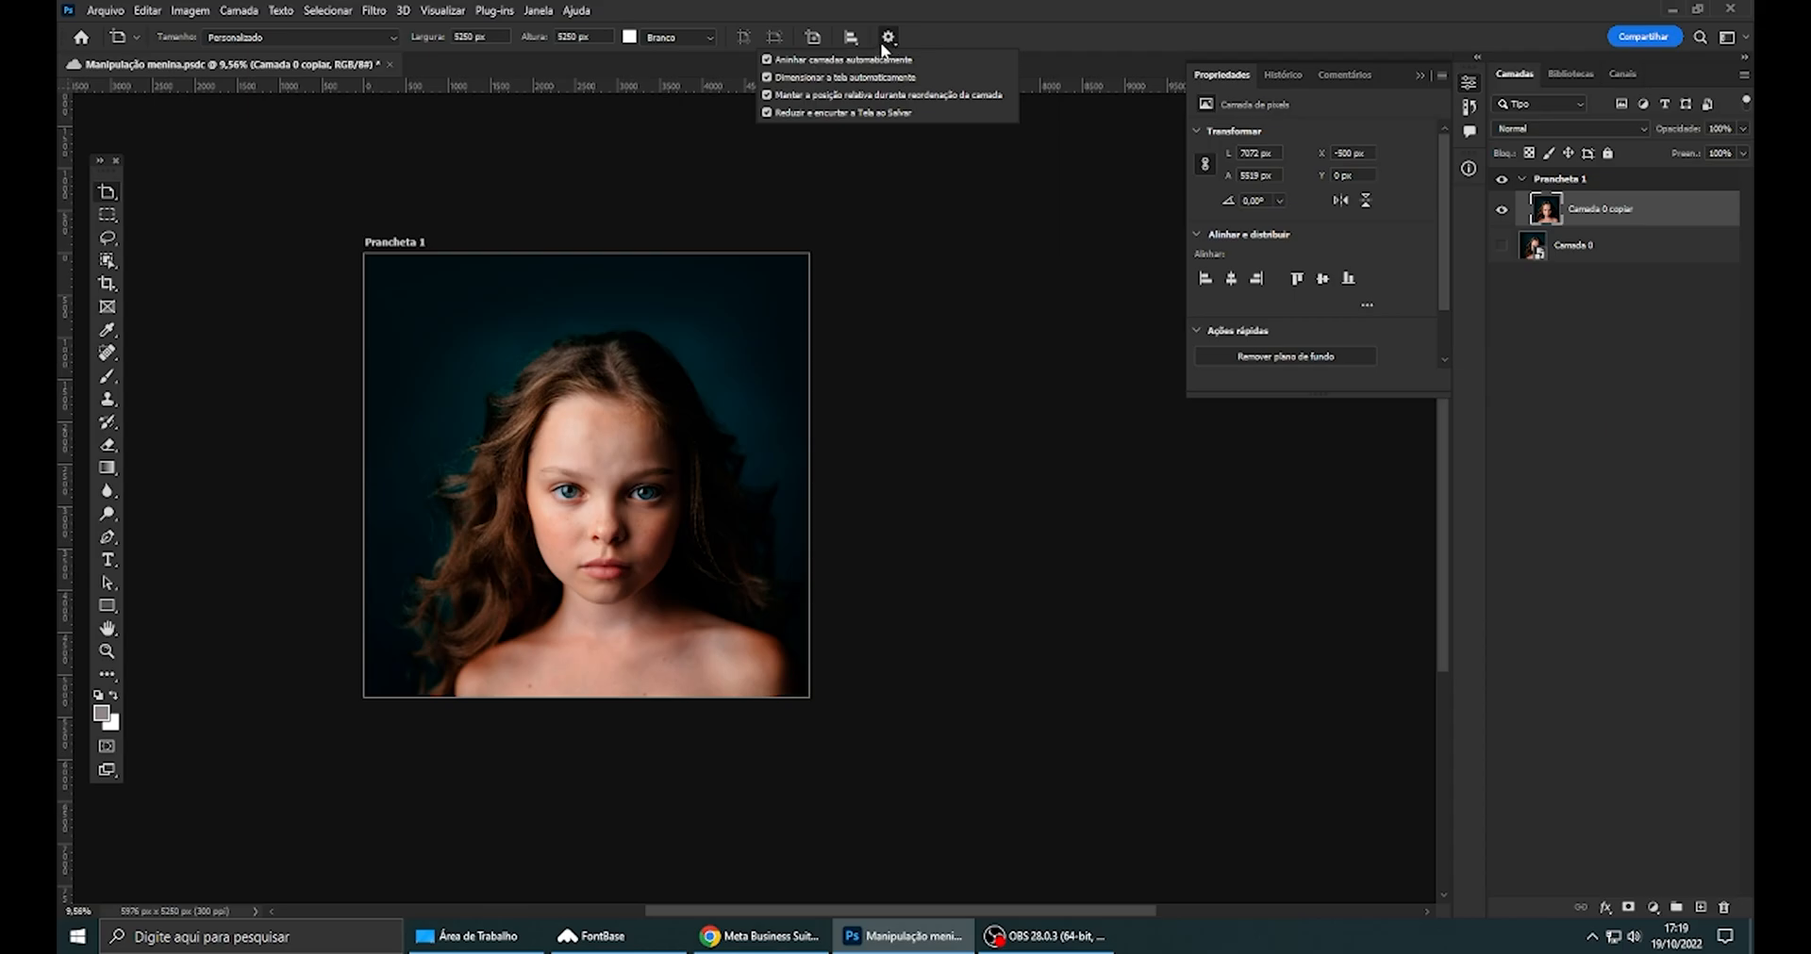
# - Return to the Move tool, undo the layer shift and the artboard creation, and deselect the portrait layer
pyautogui.rightClick(107, 191)
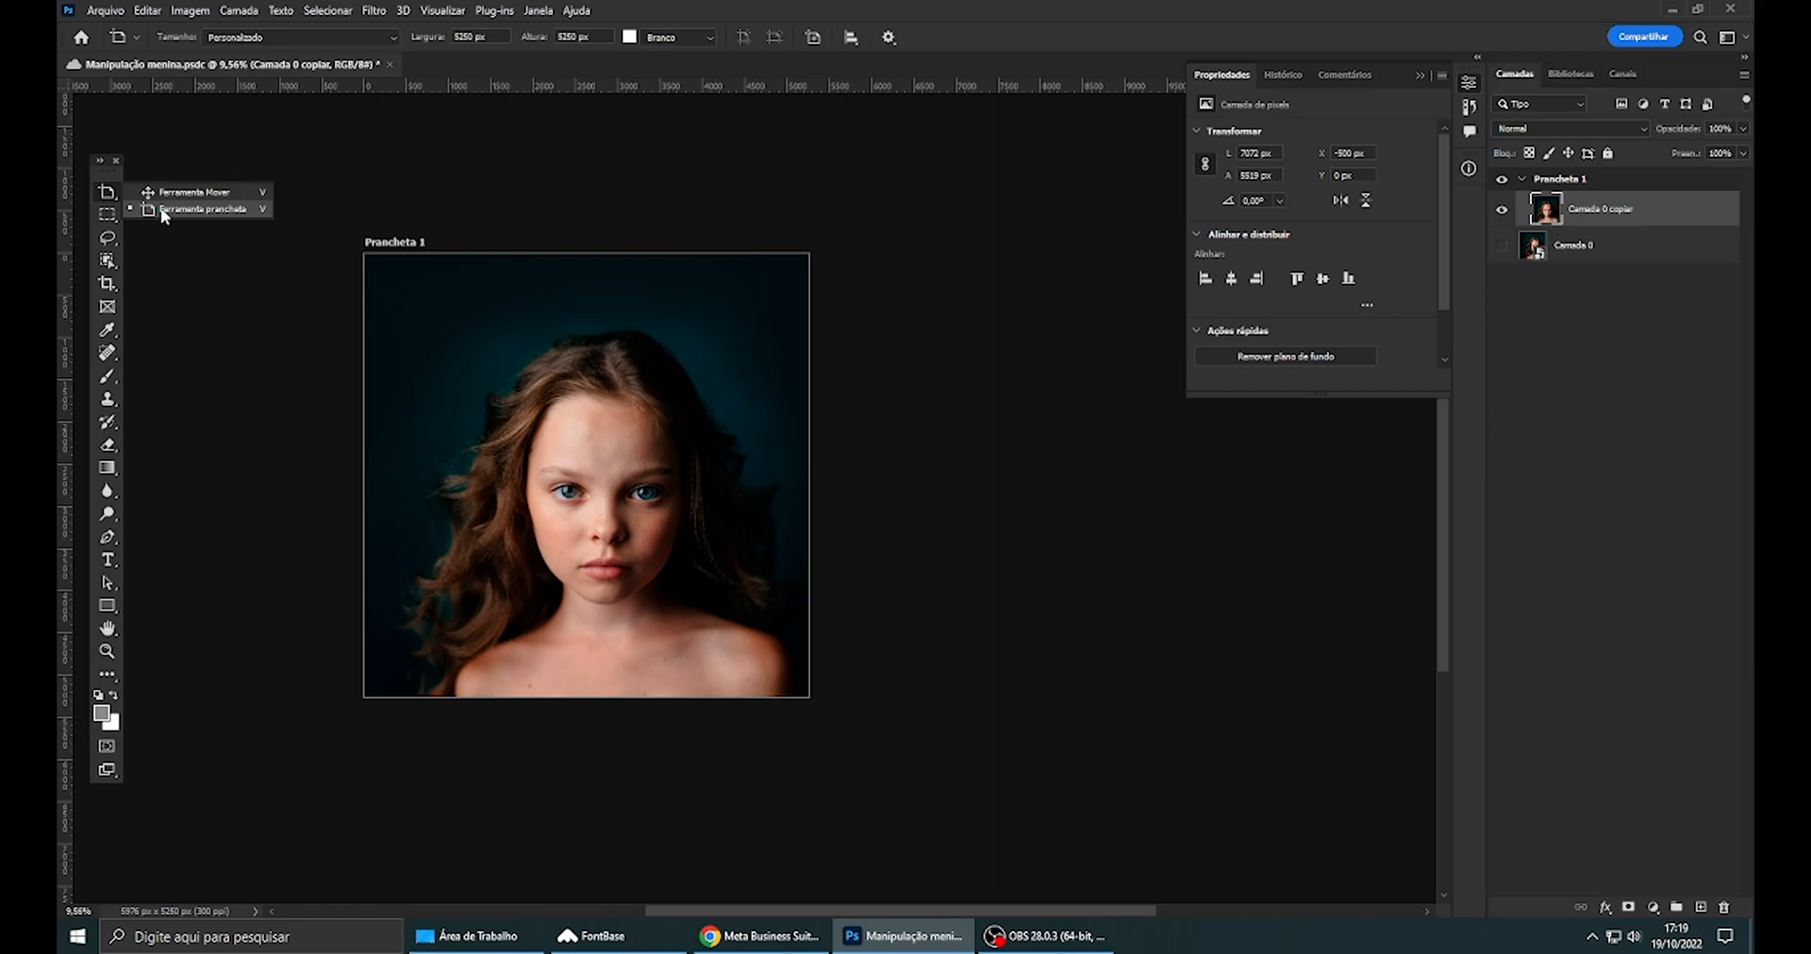
pyautogui.click(193, 191)
pyautogui.hotkey('ctrl', 'z')
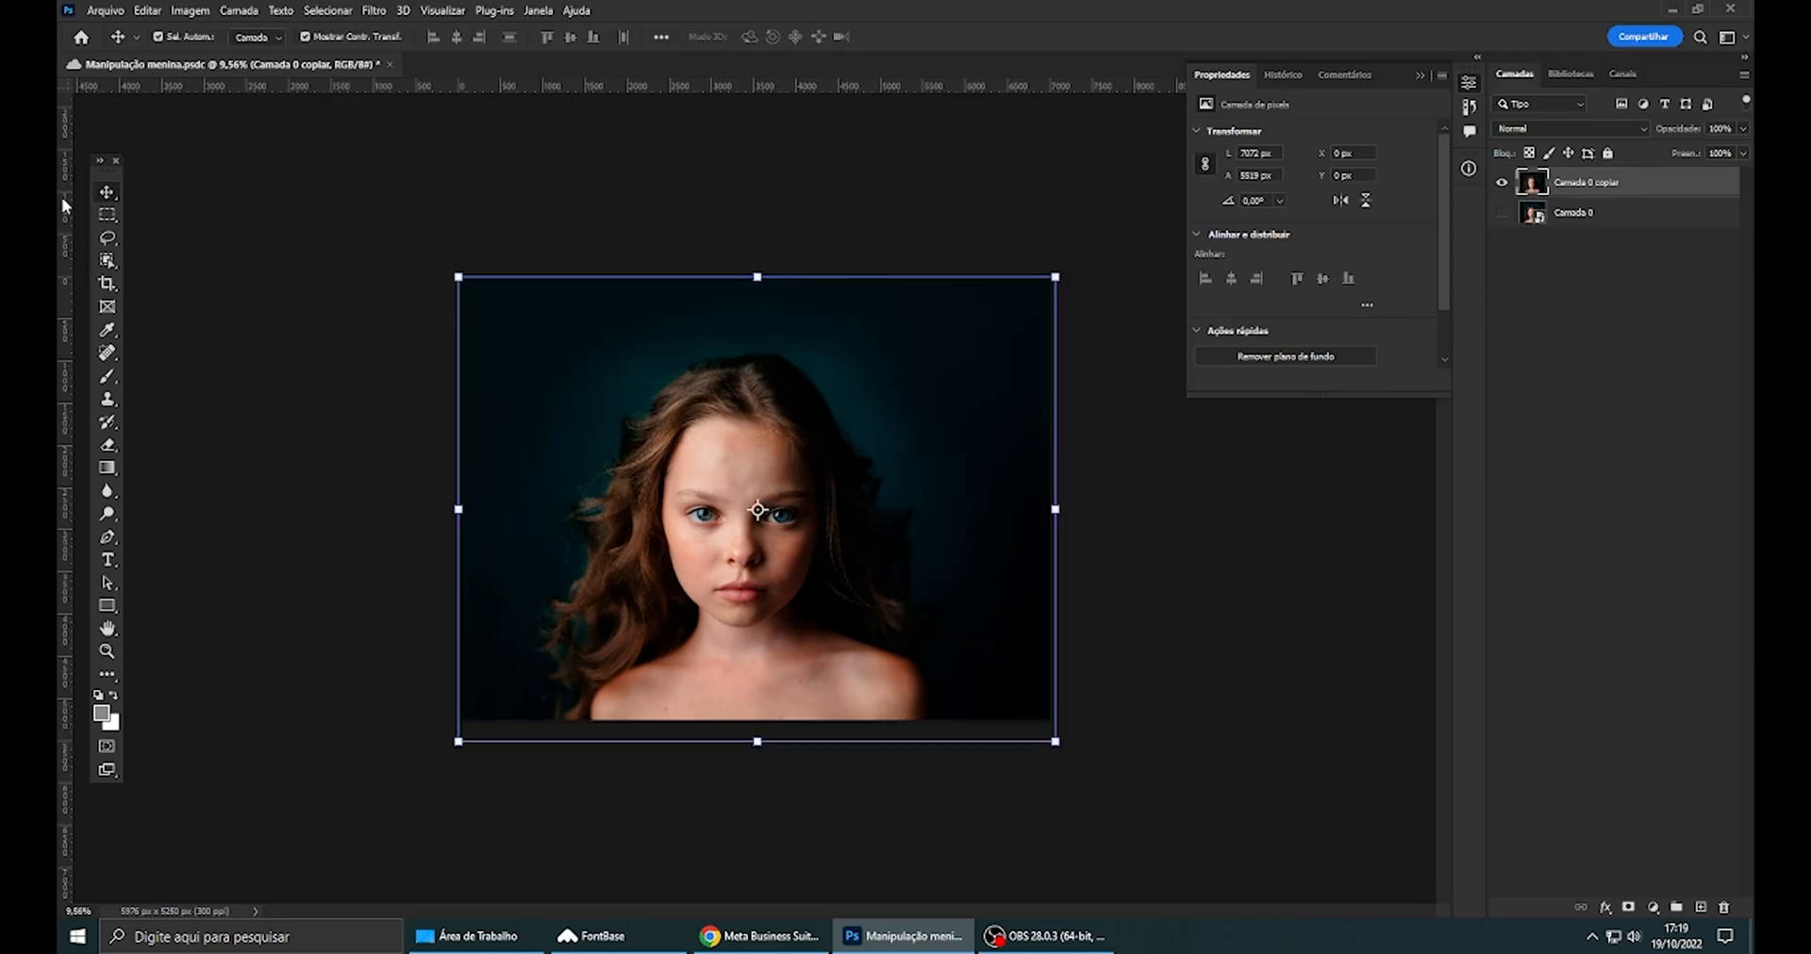
pyautogui.rightClick(106, 192)
pyautogui.click(200, 193)
pyautogui.click(236, 219)
pyautogui.scroll(3, 893, 472)
pyautogui.scroll(1, 889, 500)
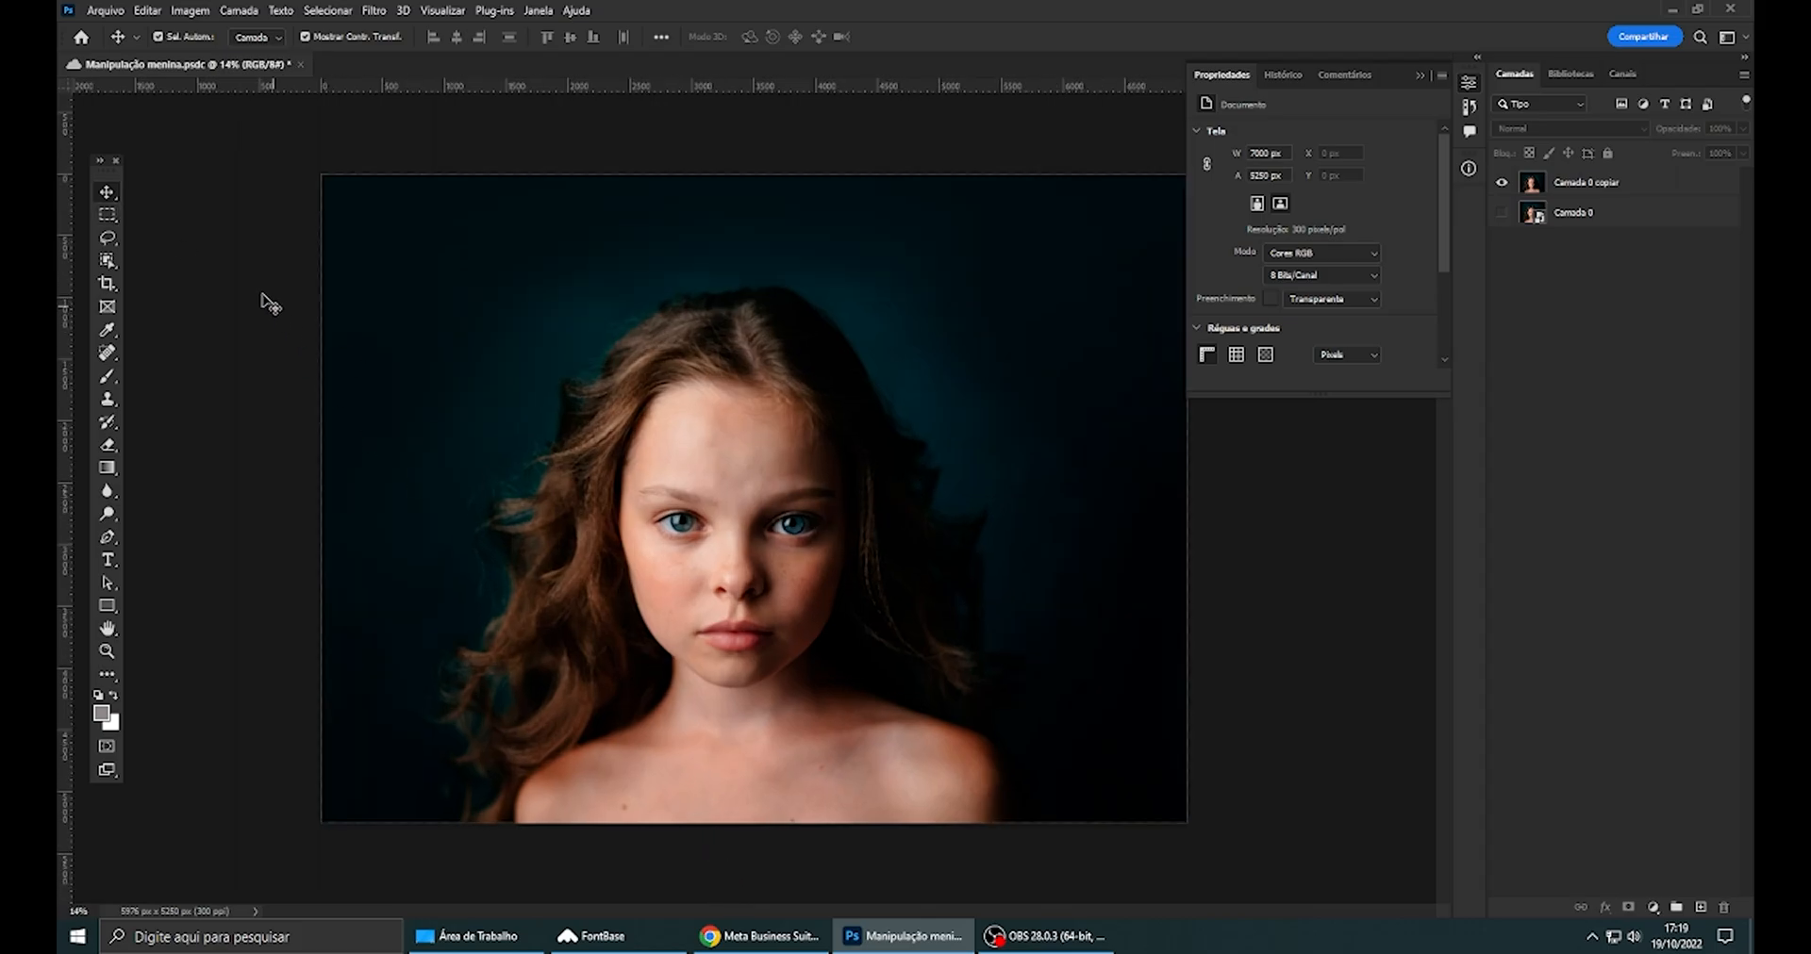
# - Look through the tool variants in the Marquee, Lasso and Object Selection groups
pyautogui.click(101, 218)
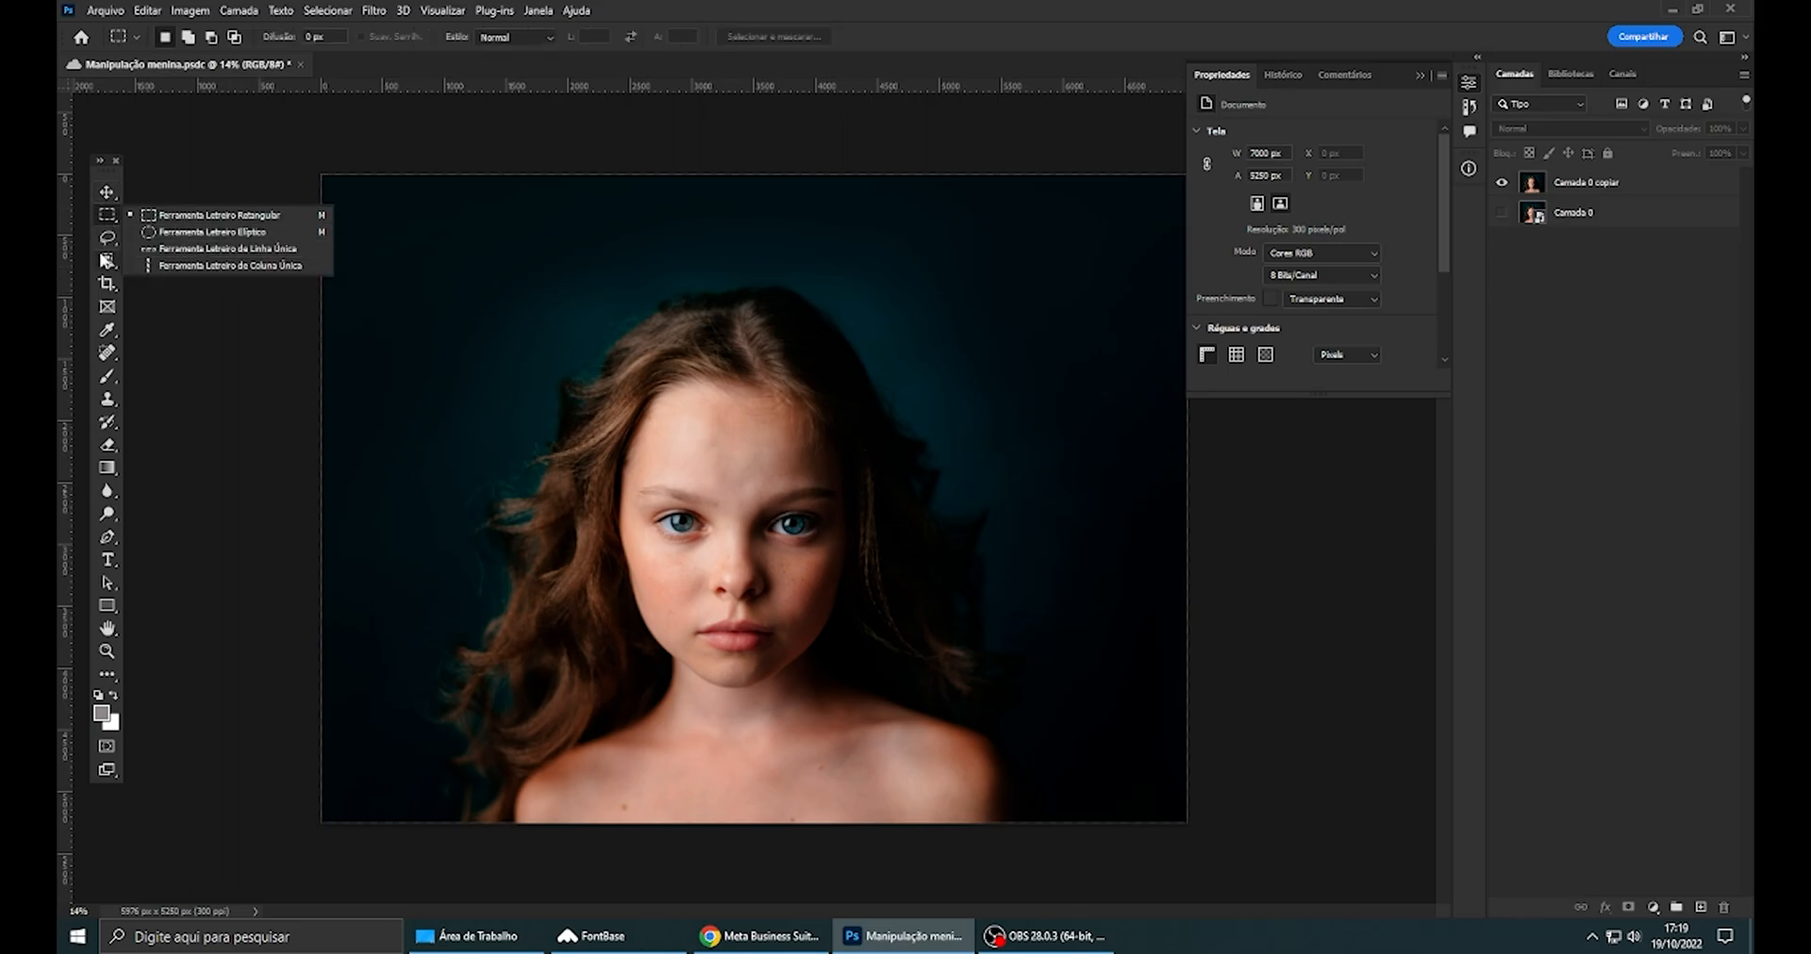
pyautogui.click(105, 242)
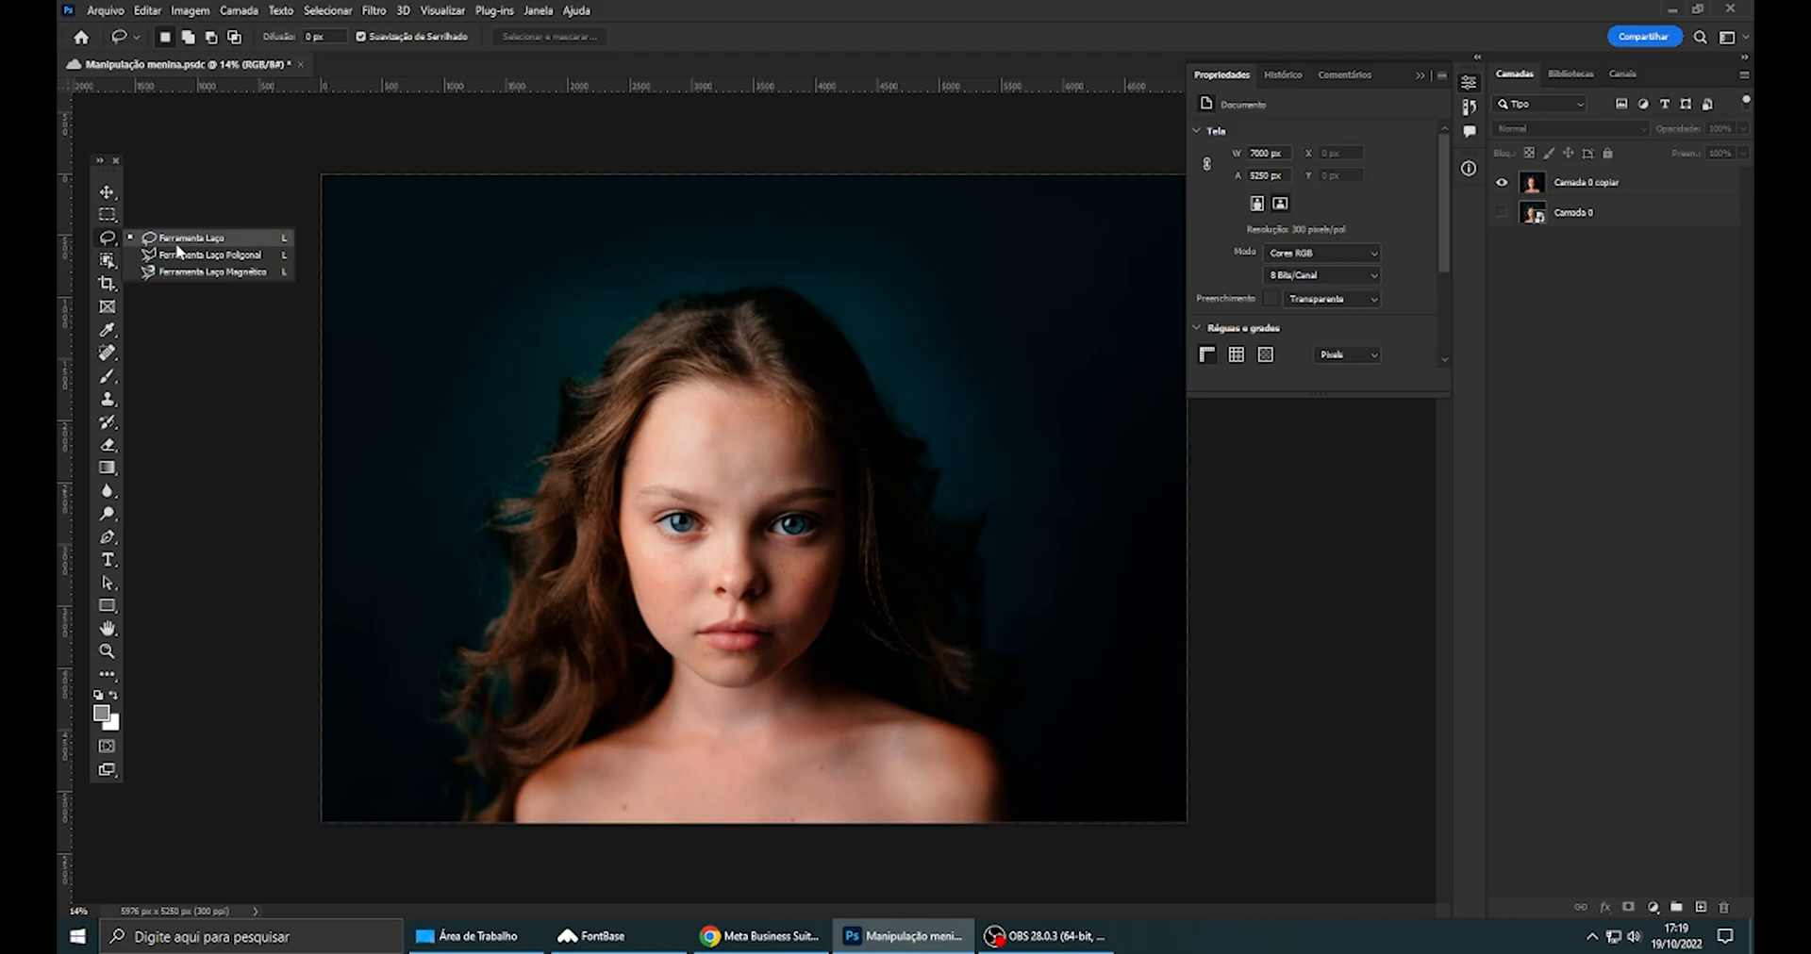
pyautogui.click(117, 264)
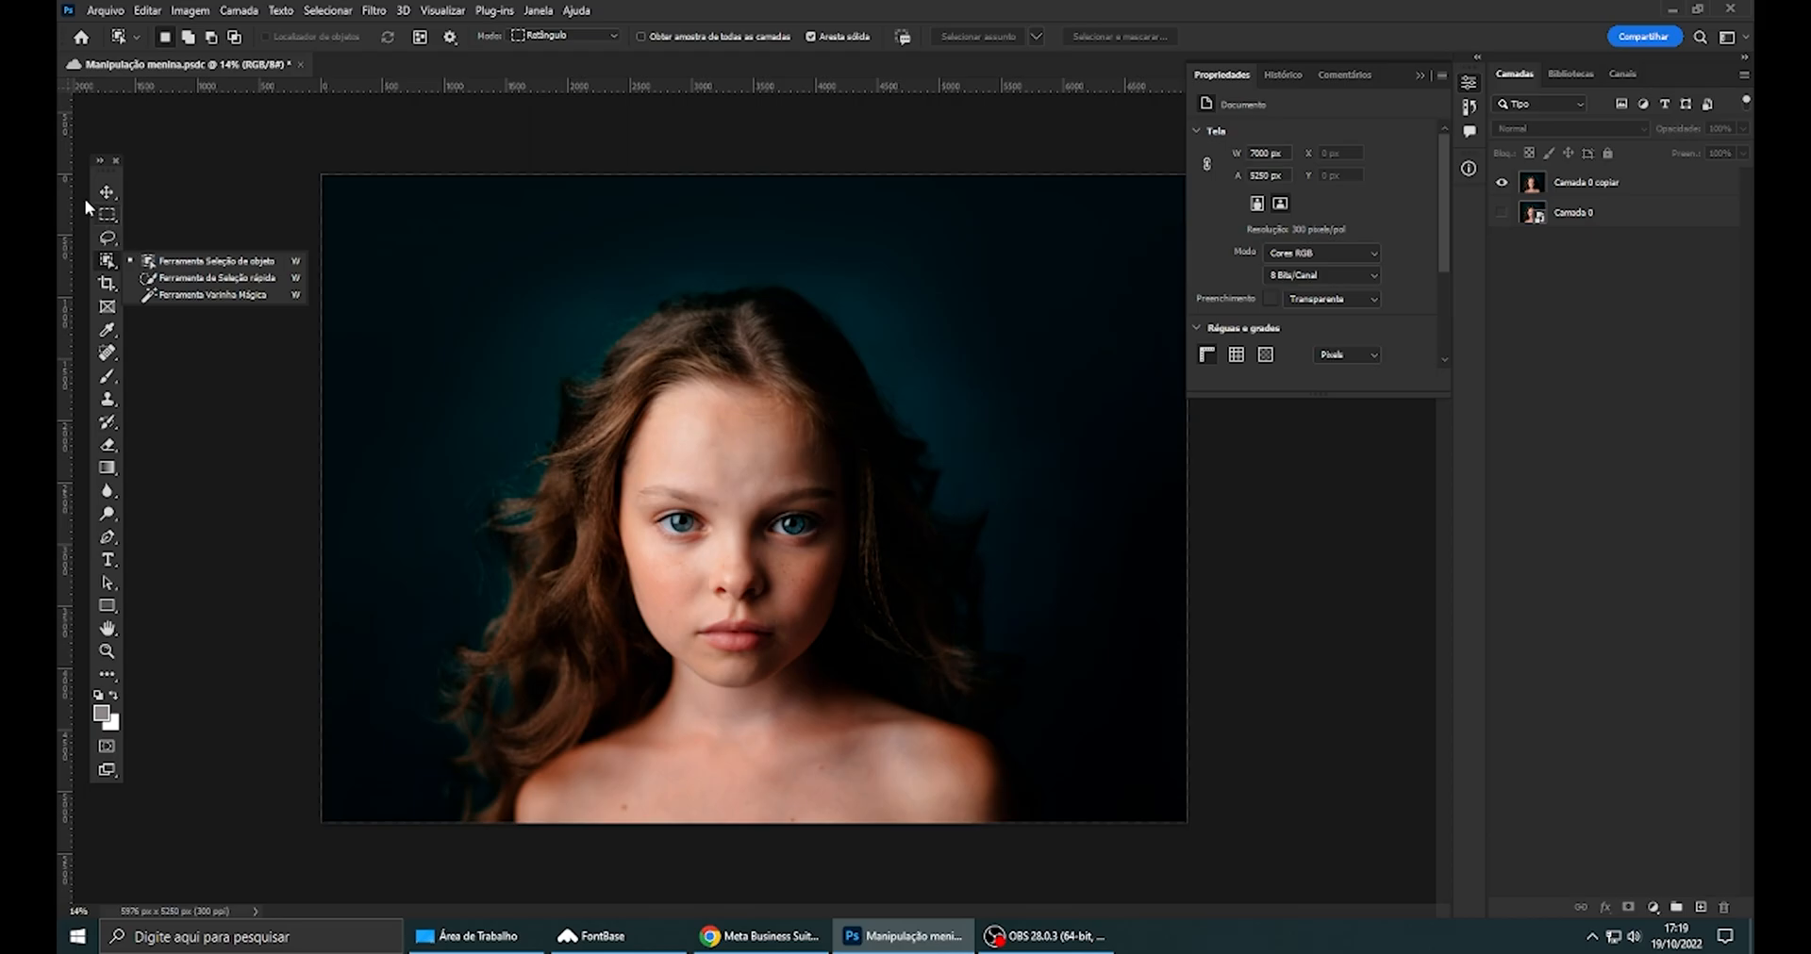
# - Draw a freely proportioned rectangular selection around the girl's head with the Rectangular Marquee tool
pyautogui.click(107, 216)
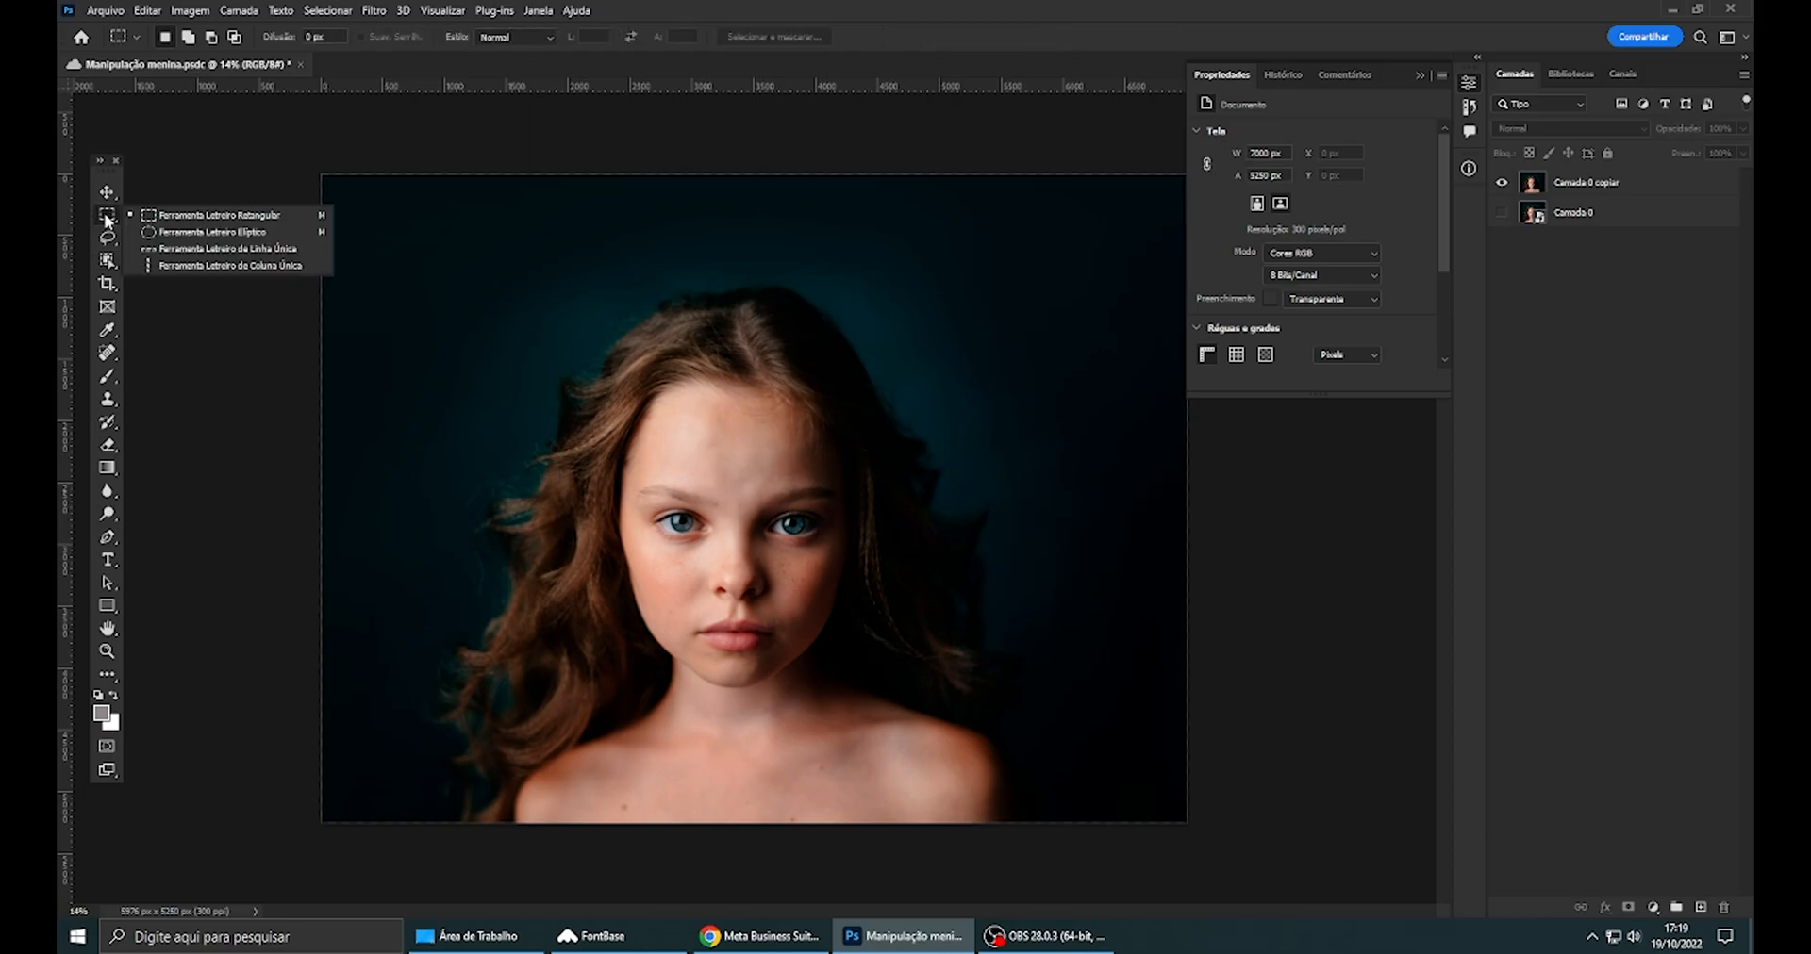
pyautogui.click(164, 223)
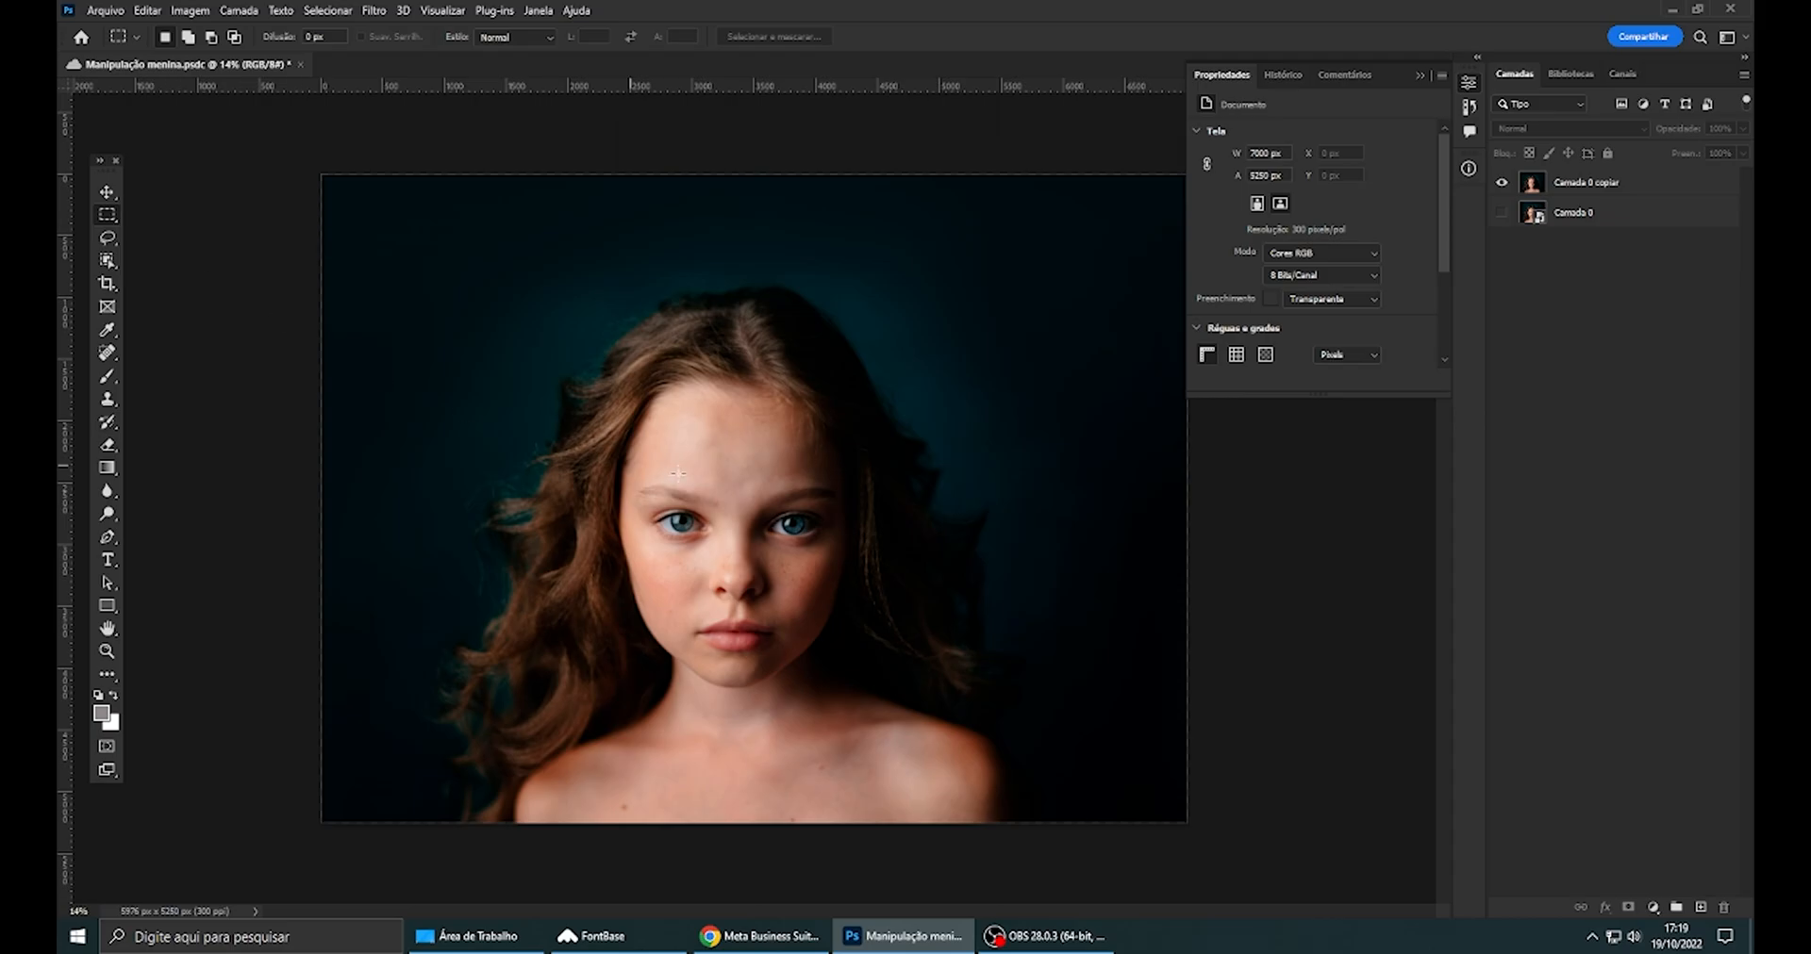
pyautogui.moveTo(547, 277); pyautogui.dragTo(908, 714)
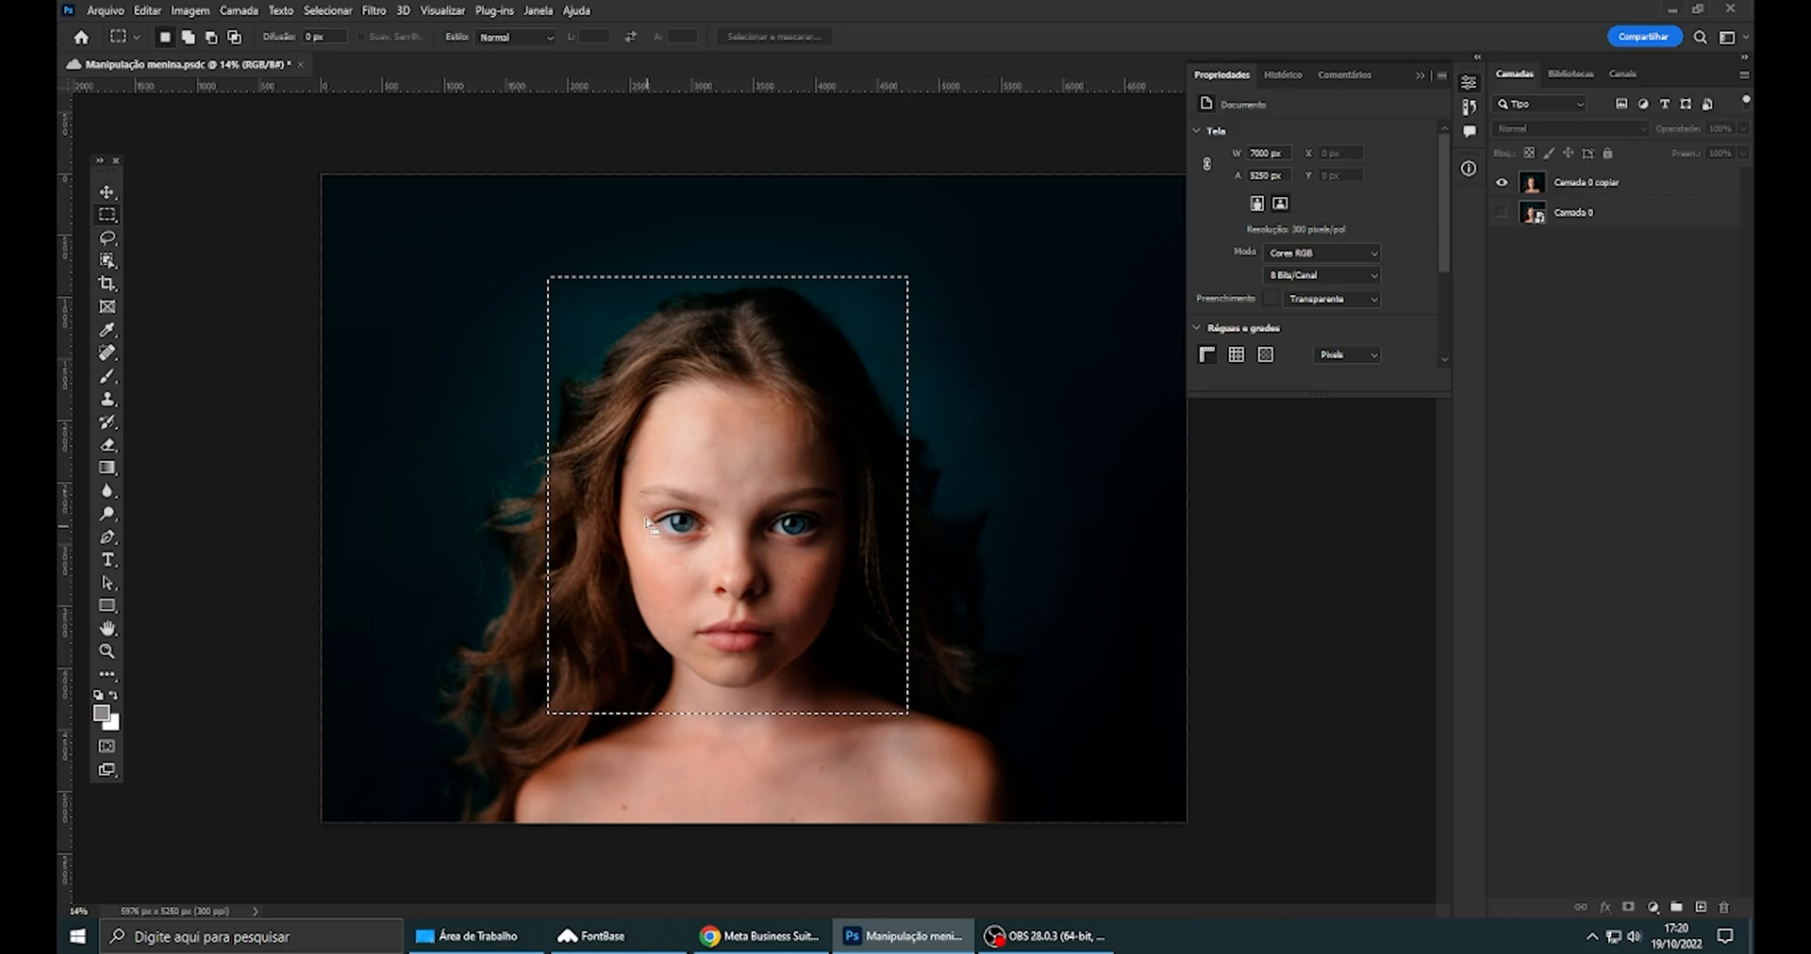
# - Set the marquee style to Fixed Ratio and draw a square selection over the girl's head
pyautogui.click(511, 37)
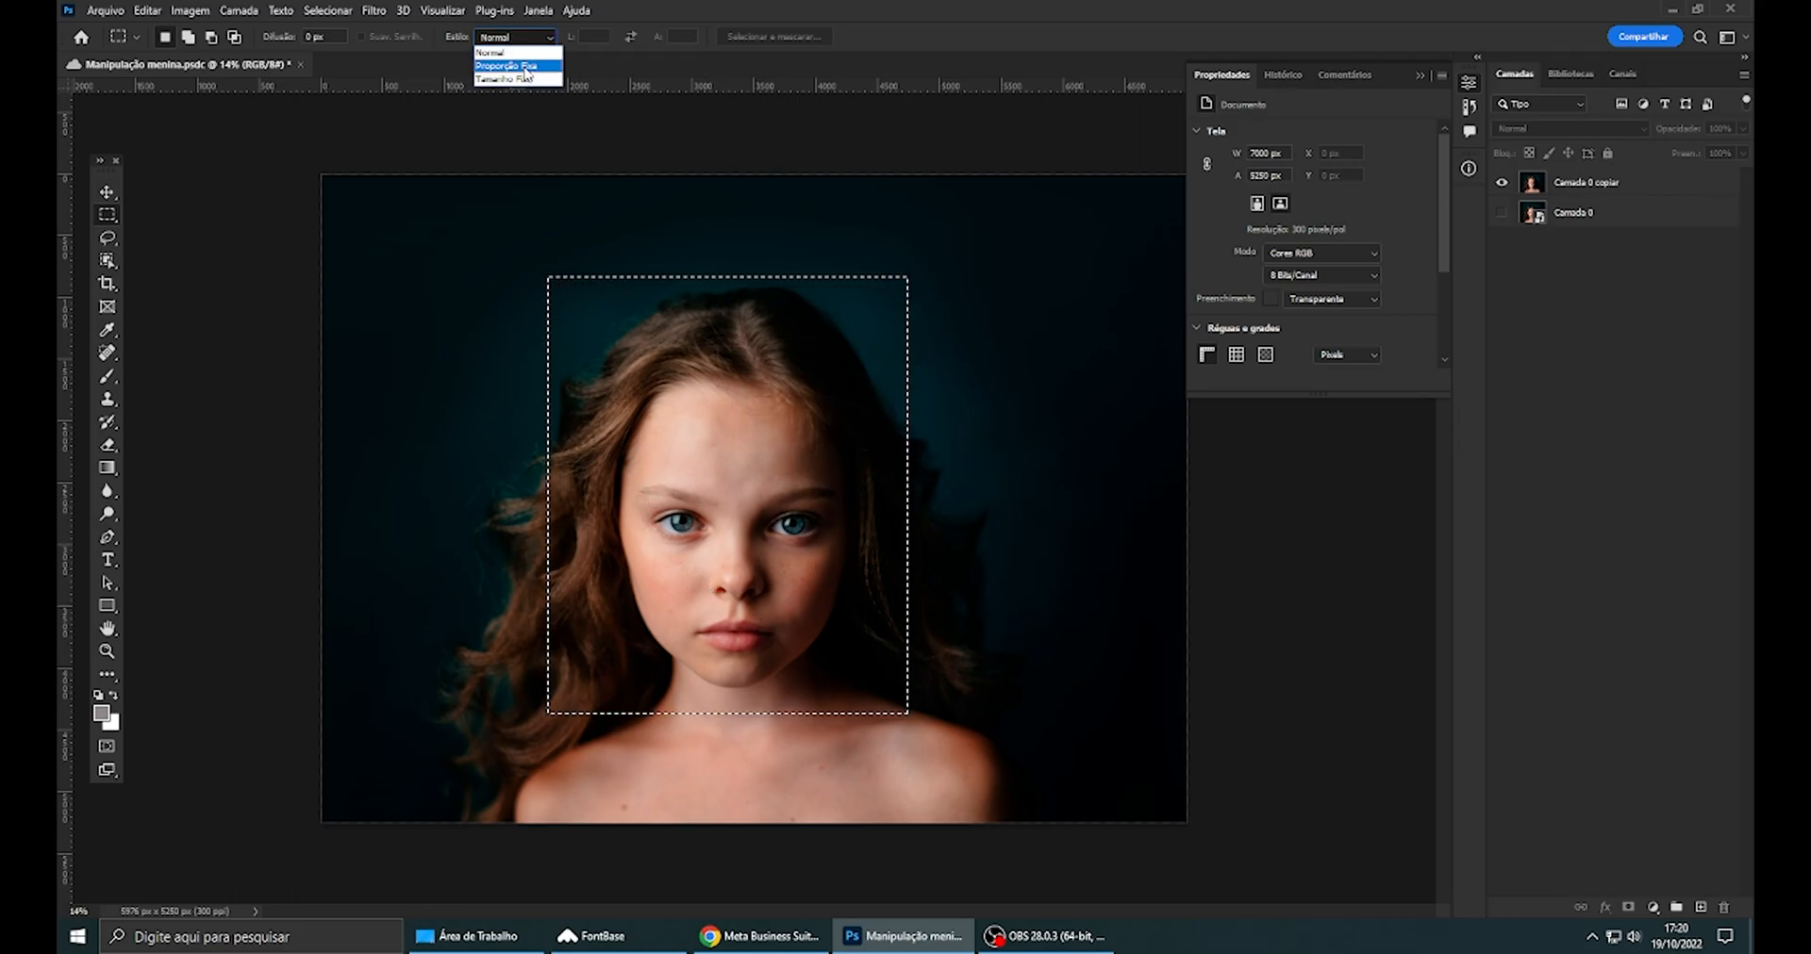
pyautogui.click(524, 65)
pyautogui.moveTo(505, 255); pyautogui.dragTo(914, 671)
# - Set the marquee style to Fixed Size at 1080 × 1080 px and place the selection over the eye on the image's left side
pyautogui.click(514, 37)
pyautogui.click(530, 81)
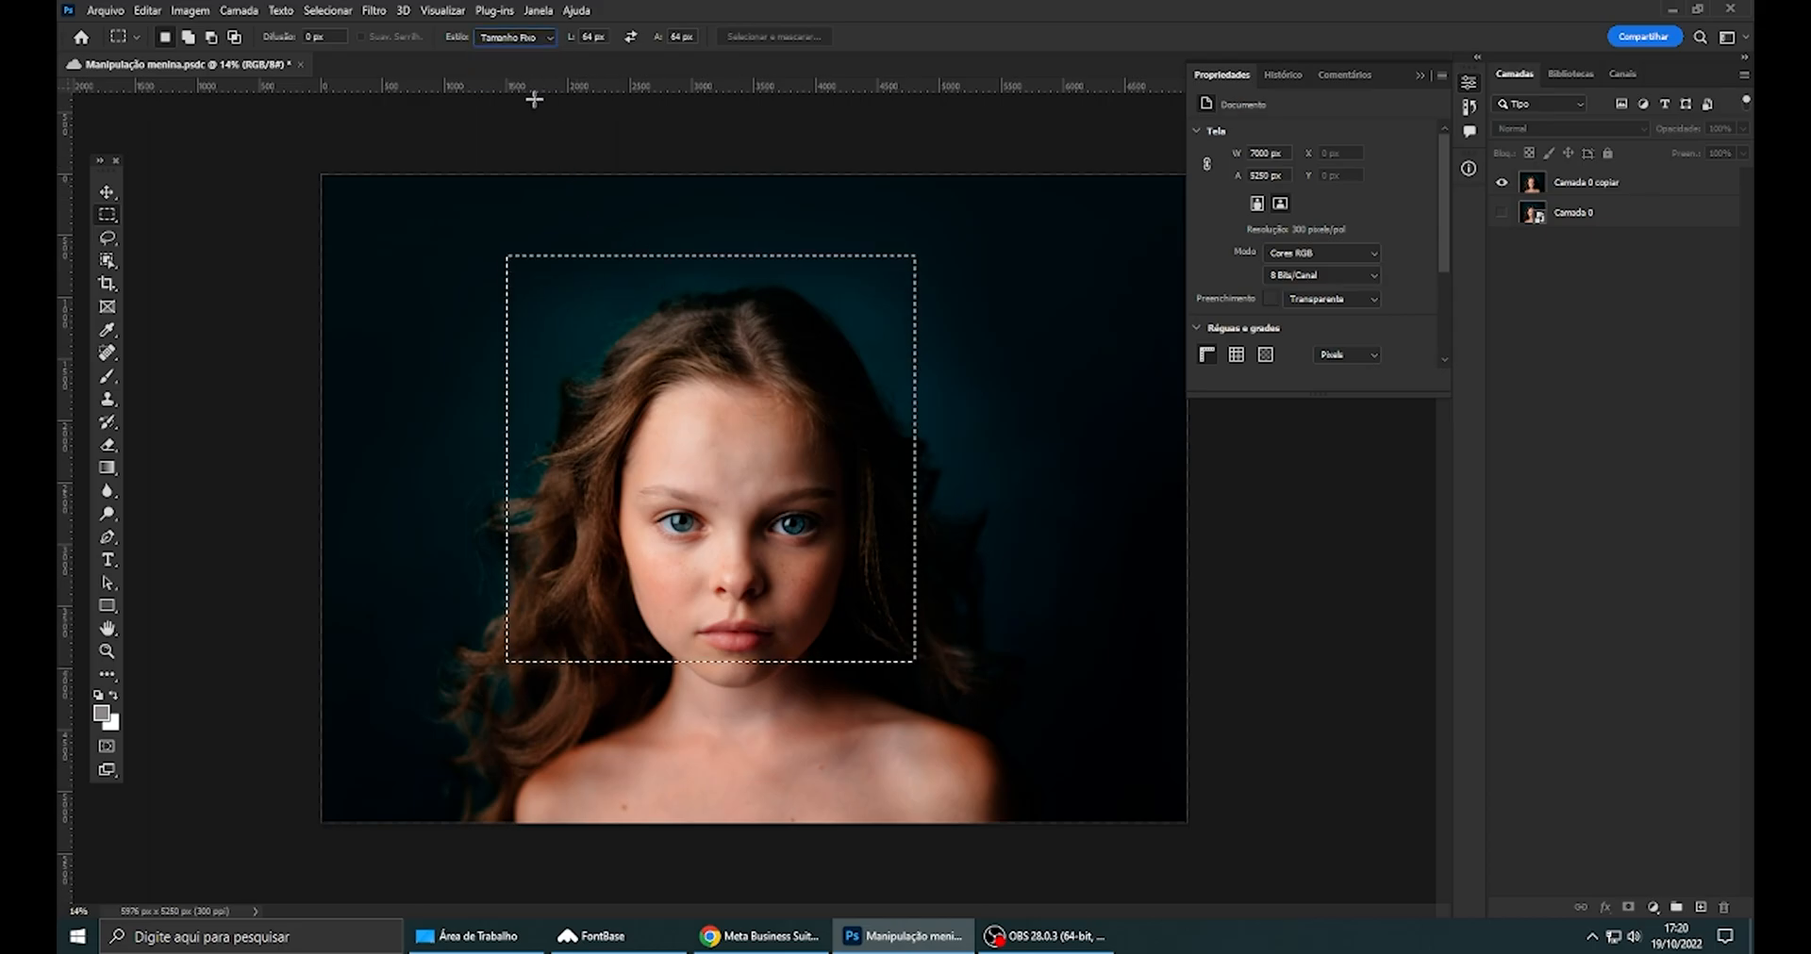
pyautogui.moveTo(570, 387); pyautogui.dragTo(786, 560)
pyautogui.click(786, 560)
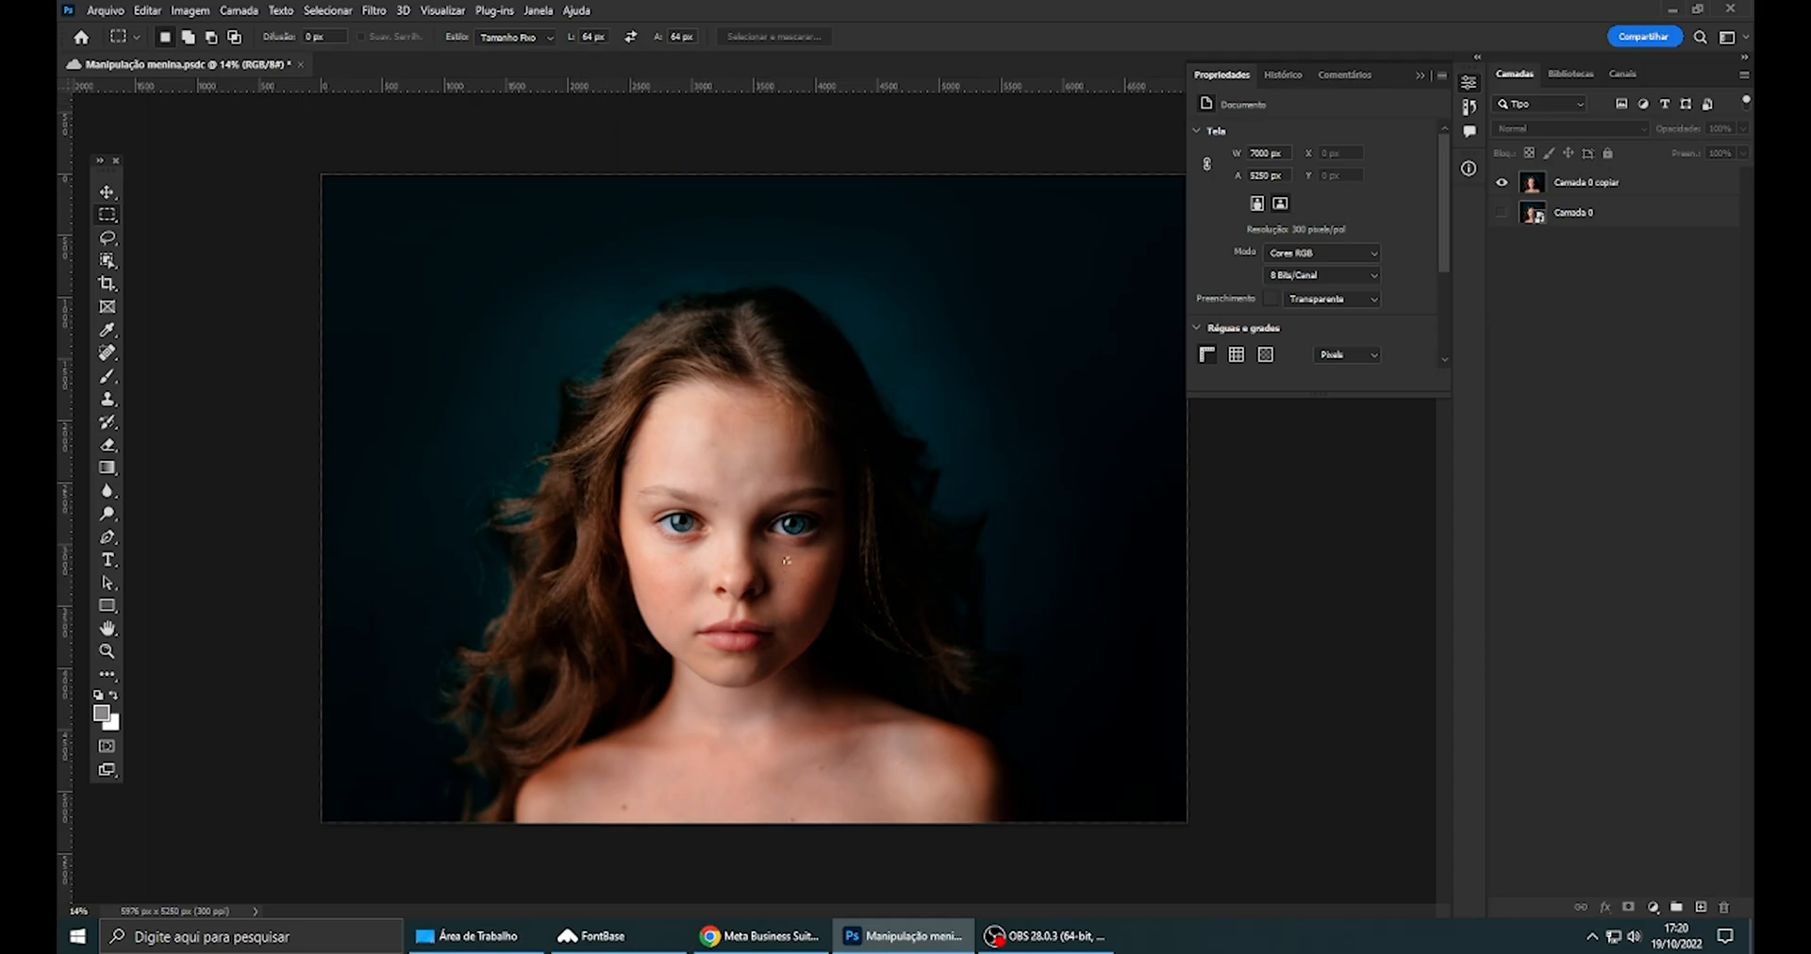
pyautogui.write('1080')
pyautogui.press('Tab')
pyautogui.write('10')
pyautogui.click(640, 401)
pyautogui.moveTo(727, 485); pyautogui.dragTo(707, 538)
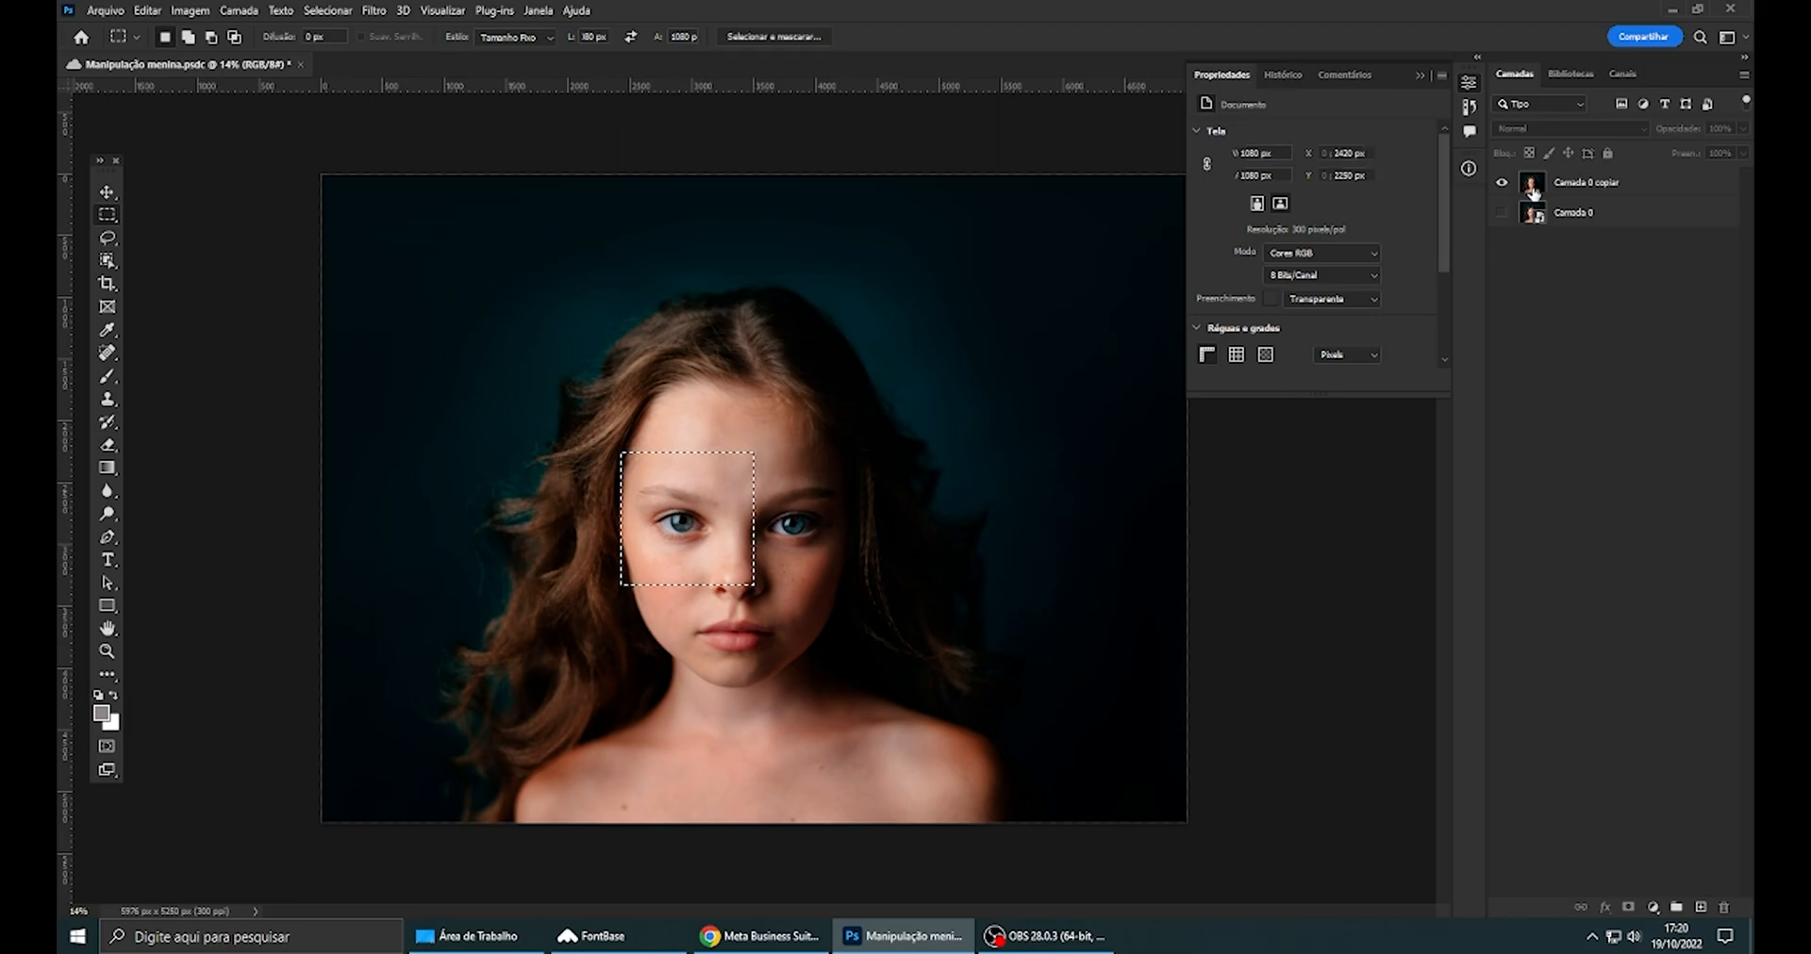
# - Copy the selected square to a new layer, hide the portrait layer to view it alone, and undo the copy
pyautogui.hotkey('ctrl', 'j')
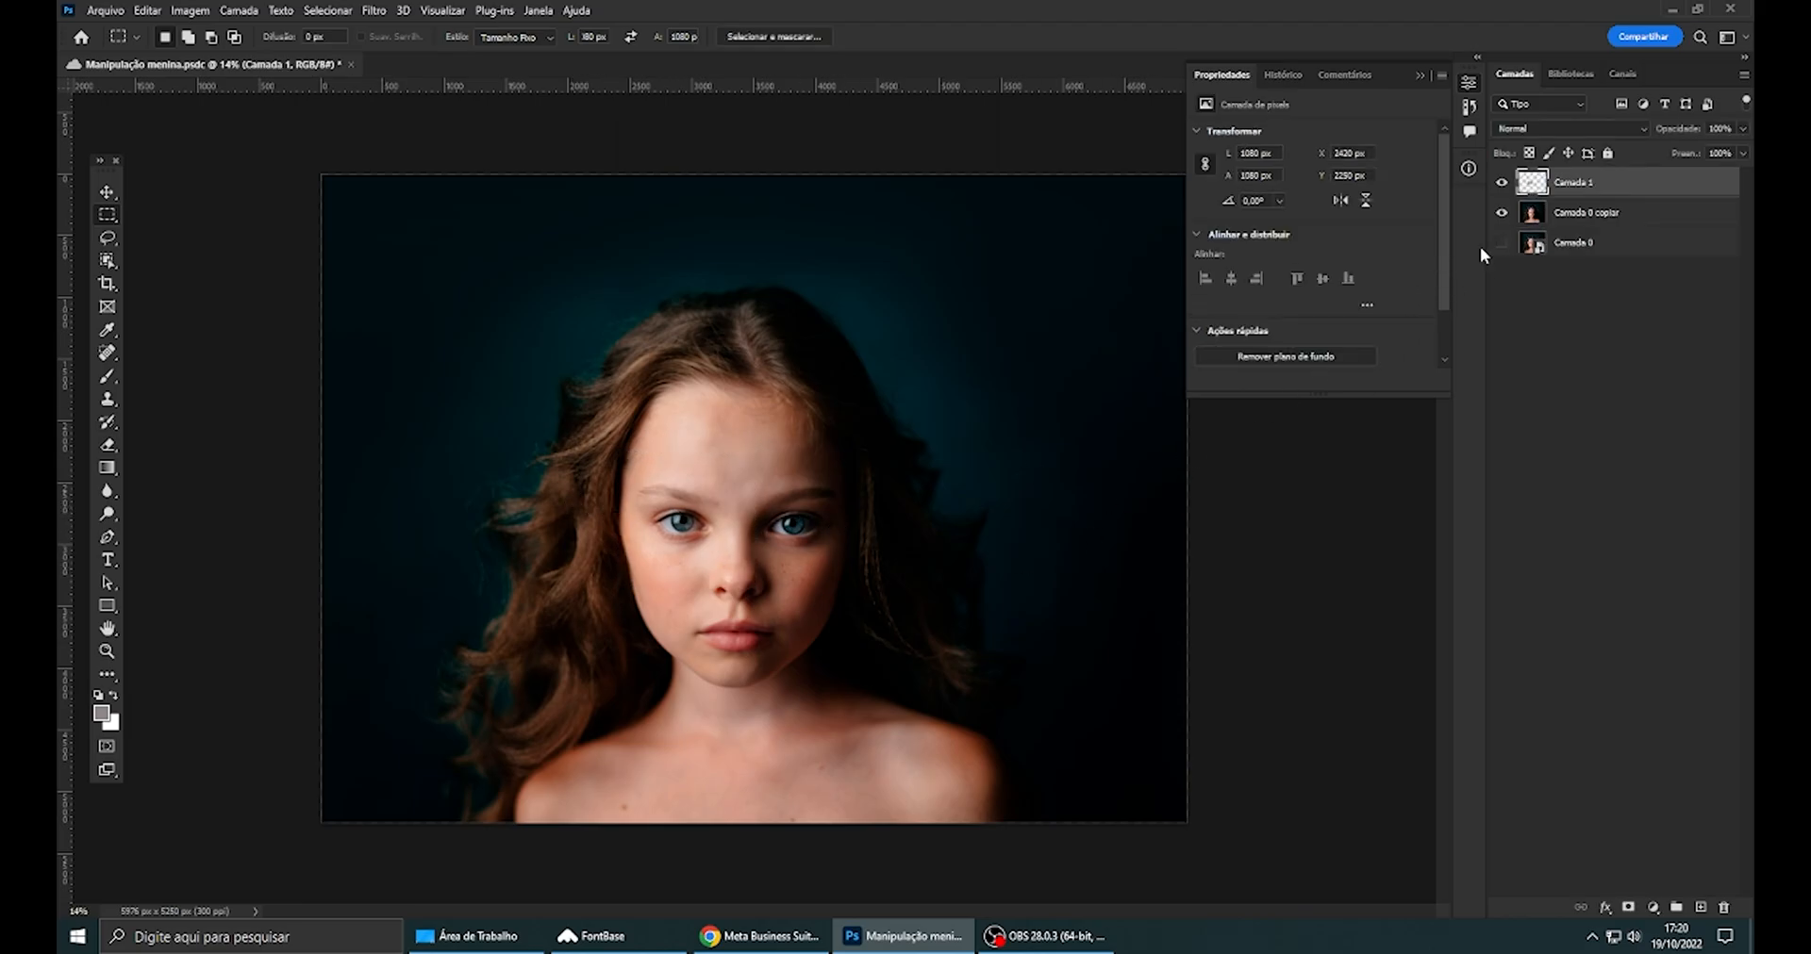
pyautogui.click(1565, 212)
pyautogui.click(1502, 212)
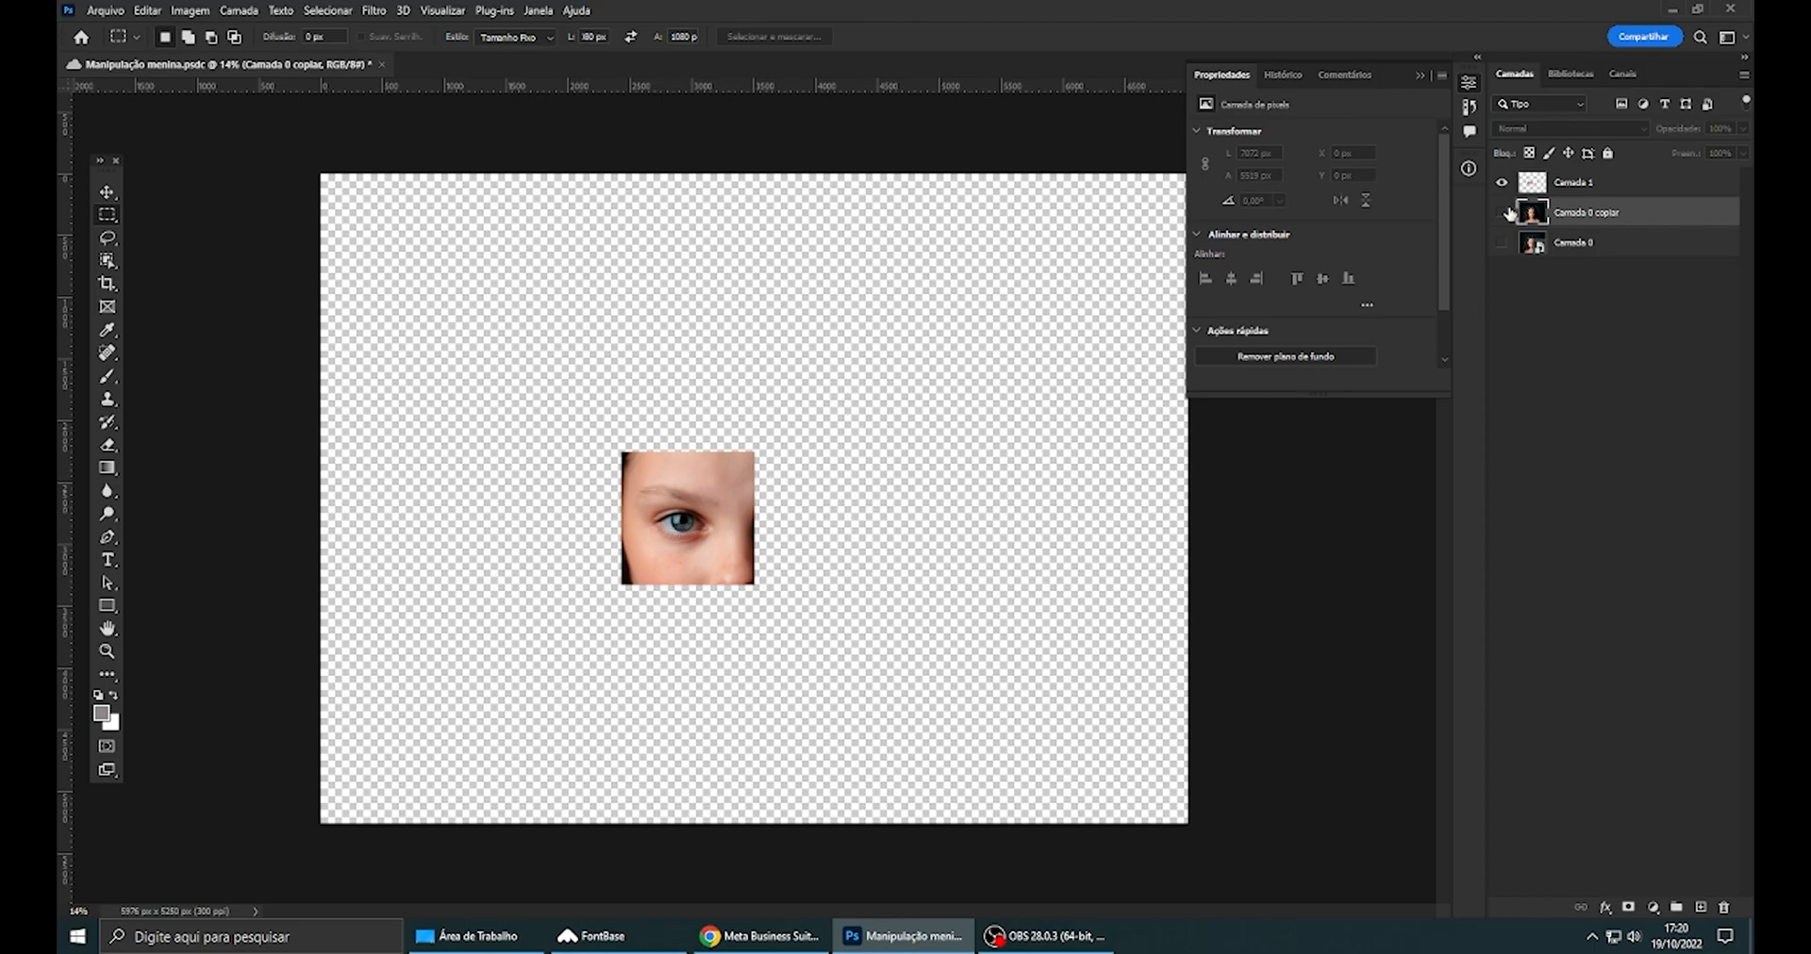
pyautogui.click(1504, 213)
pyautogui.hotkey('ctrl', 'z')
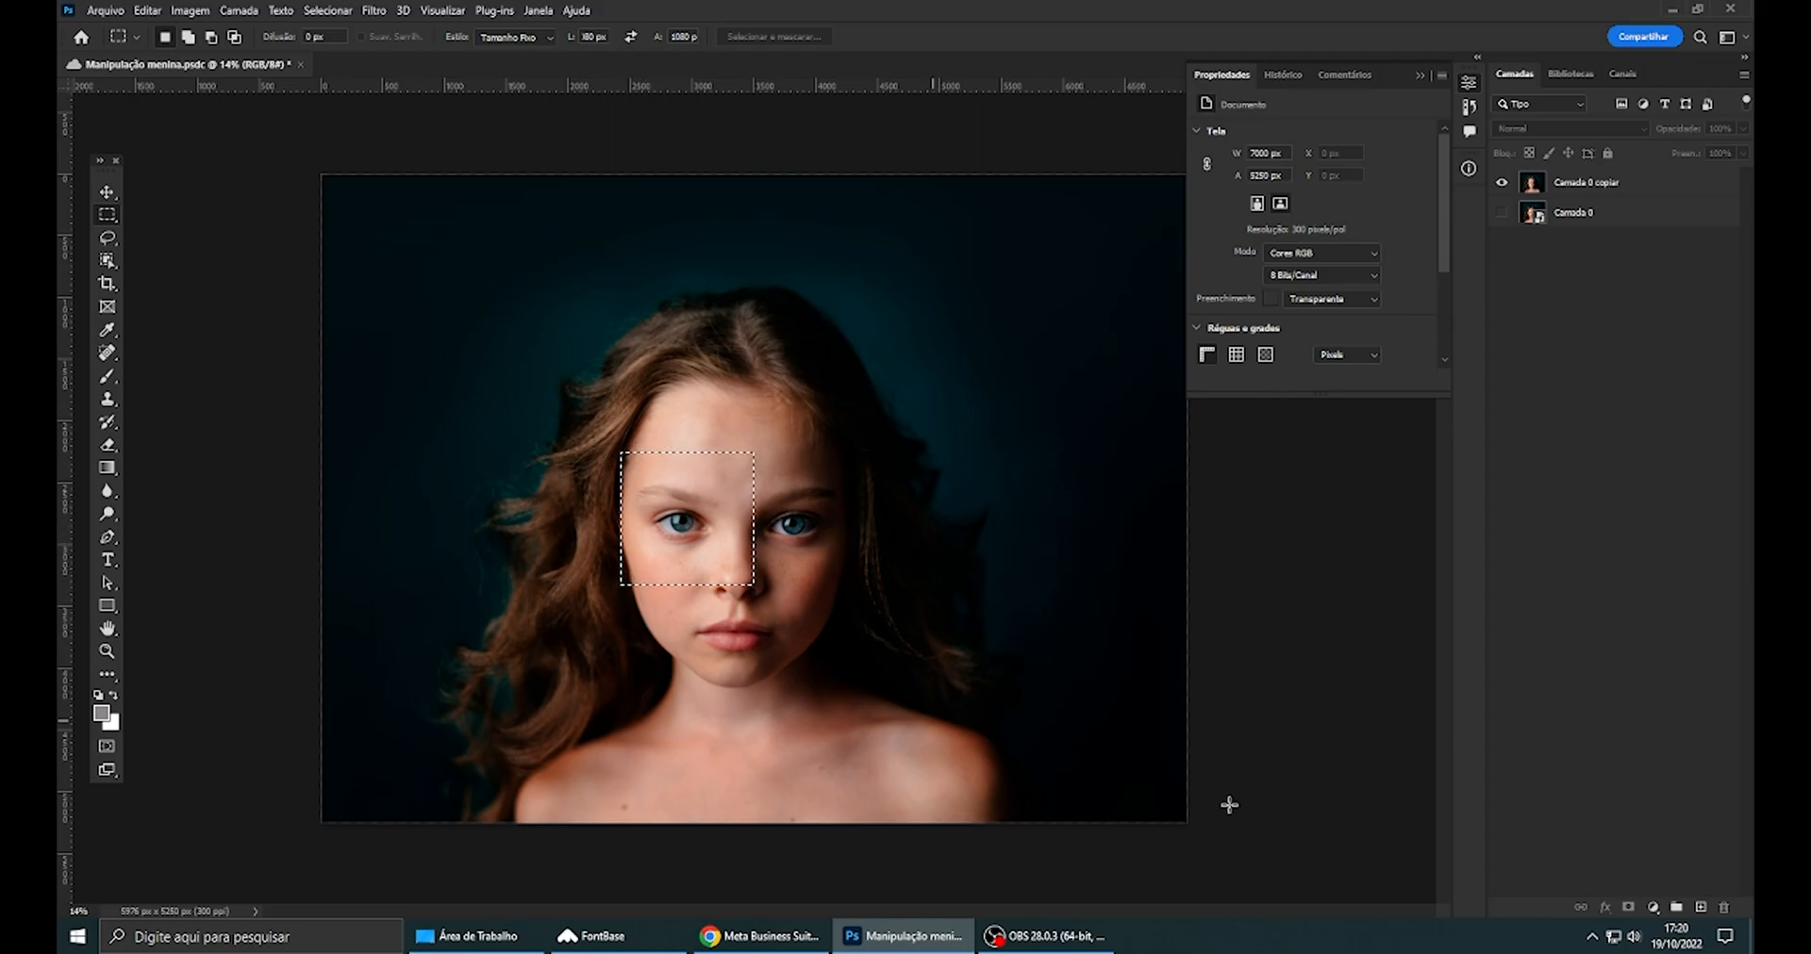
# - Add a layer mask from the square selection to the Camada 0 copiar layer, save the file, and undo the mask
pyautogui.click(1566, 185)
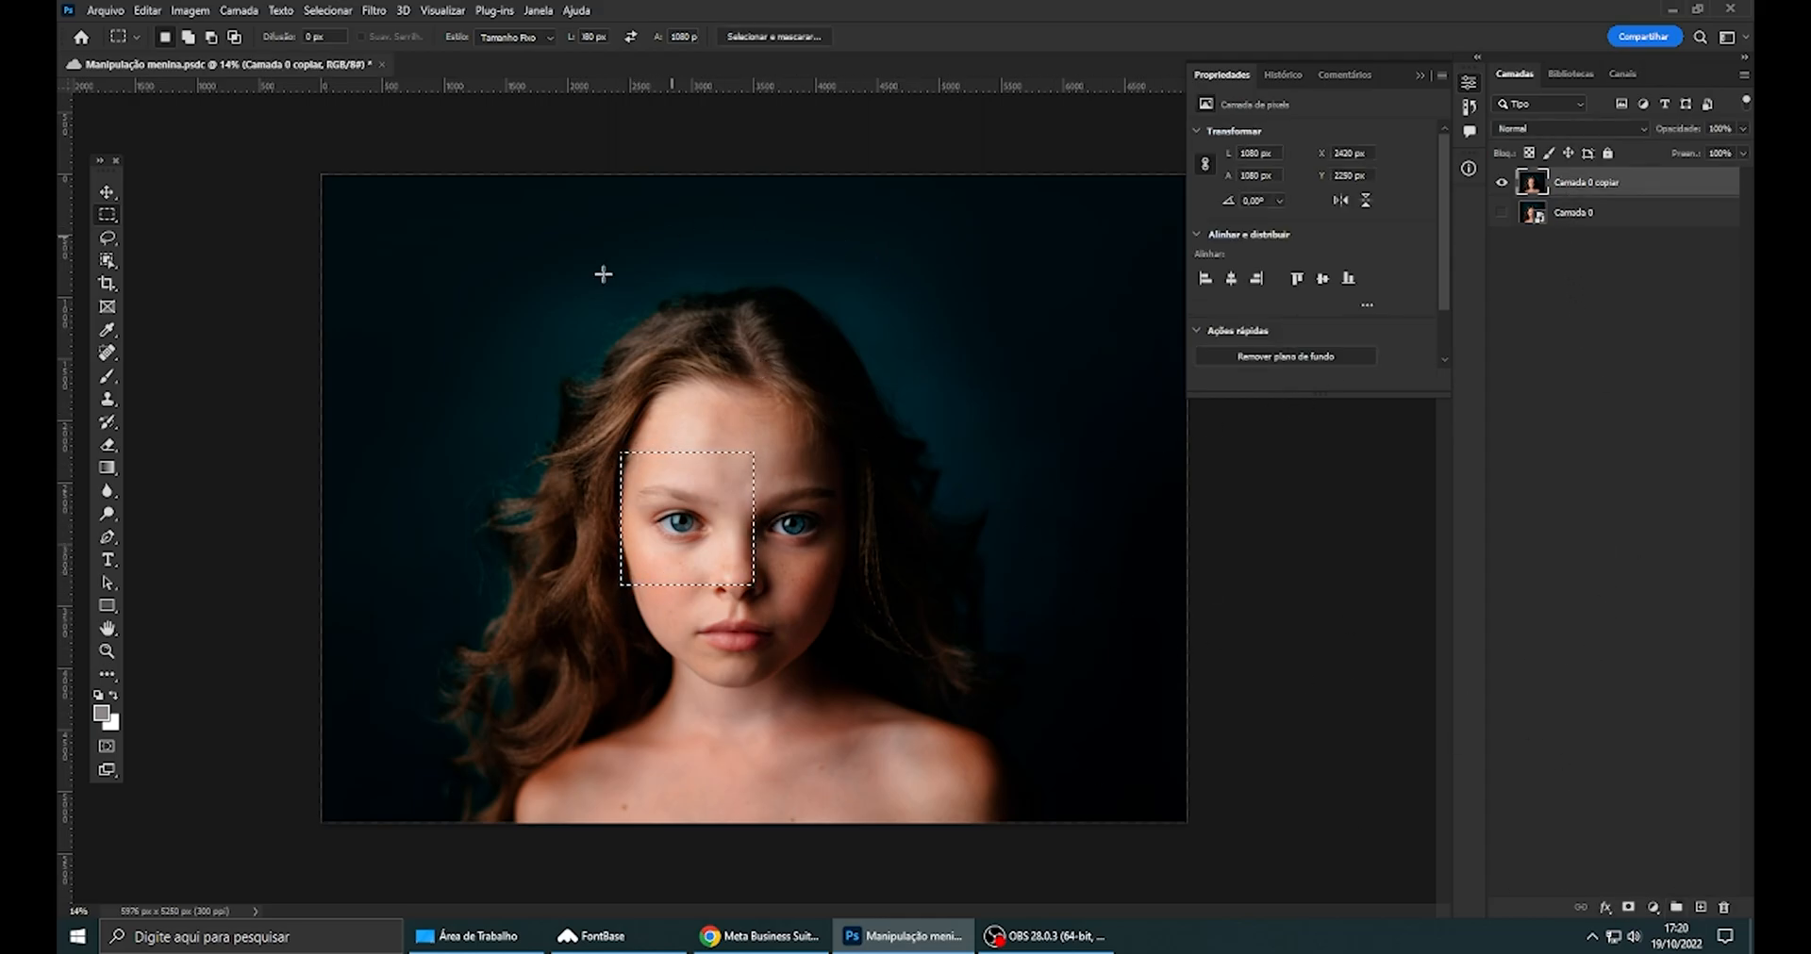
pyautogui.click(1627, 907)
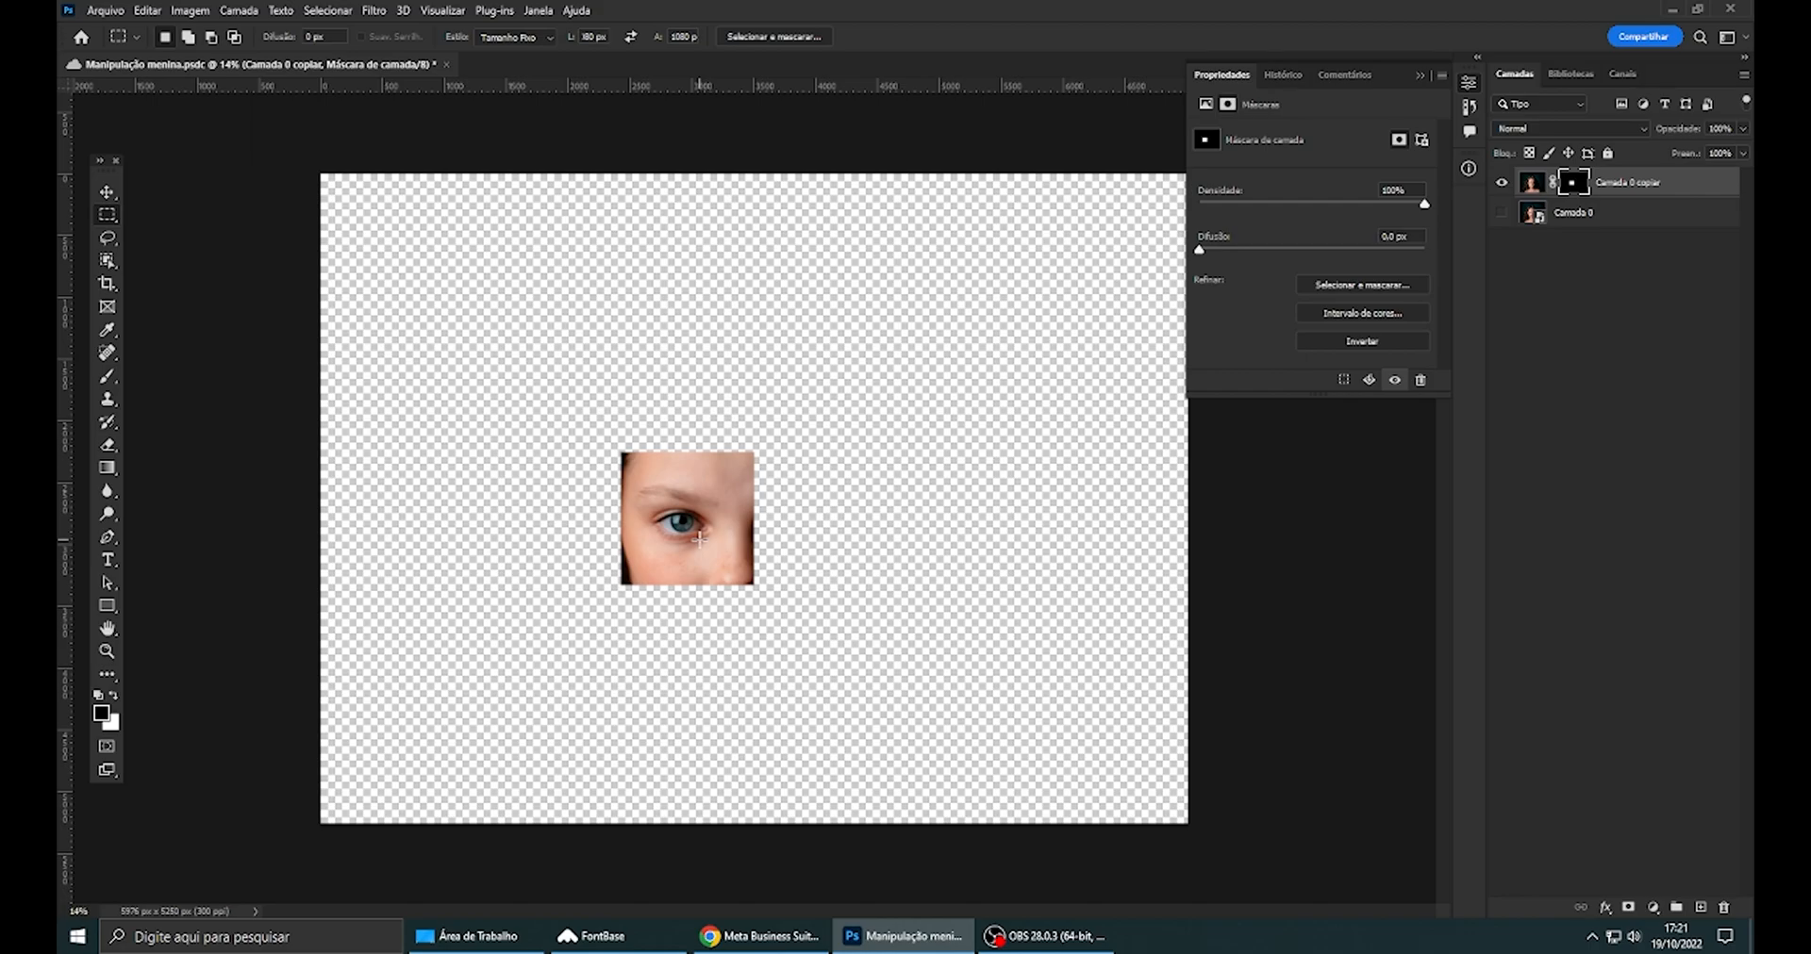
pyautogui.hotkey('ctrl', 's')
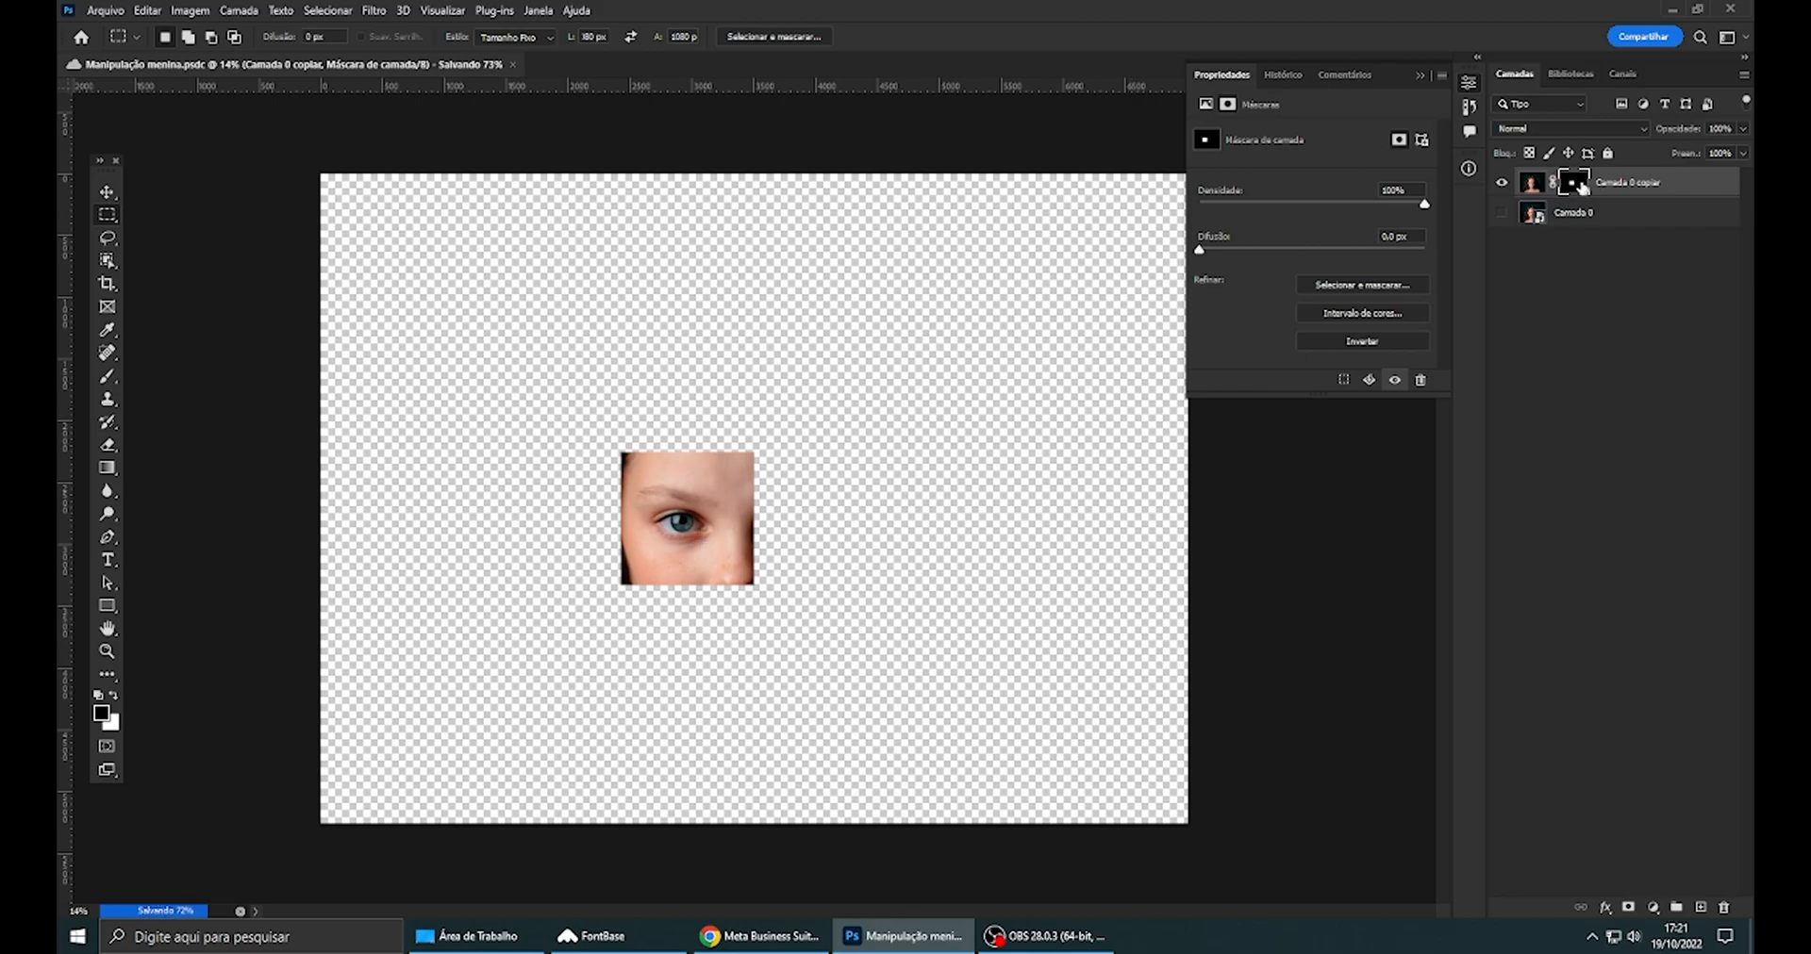
pyautogui.hotkey('ctrl', 'z')
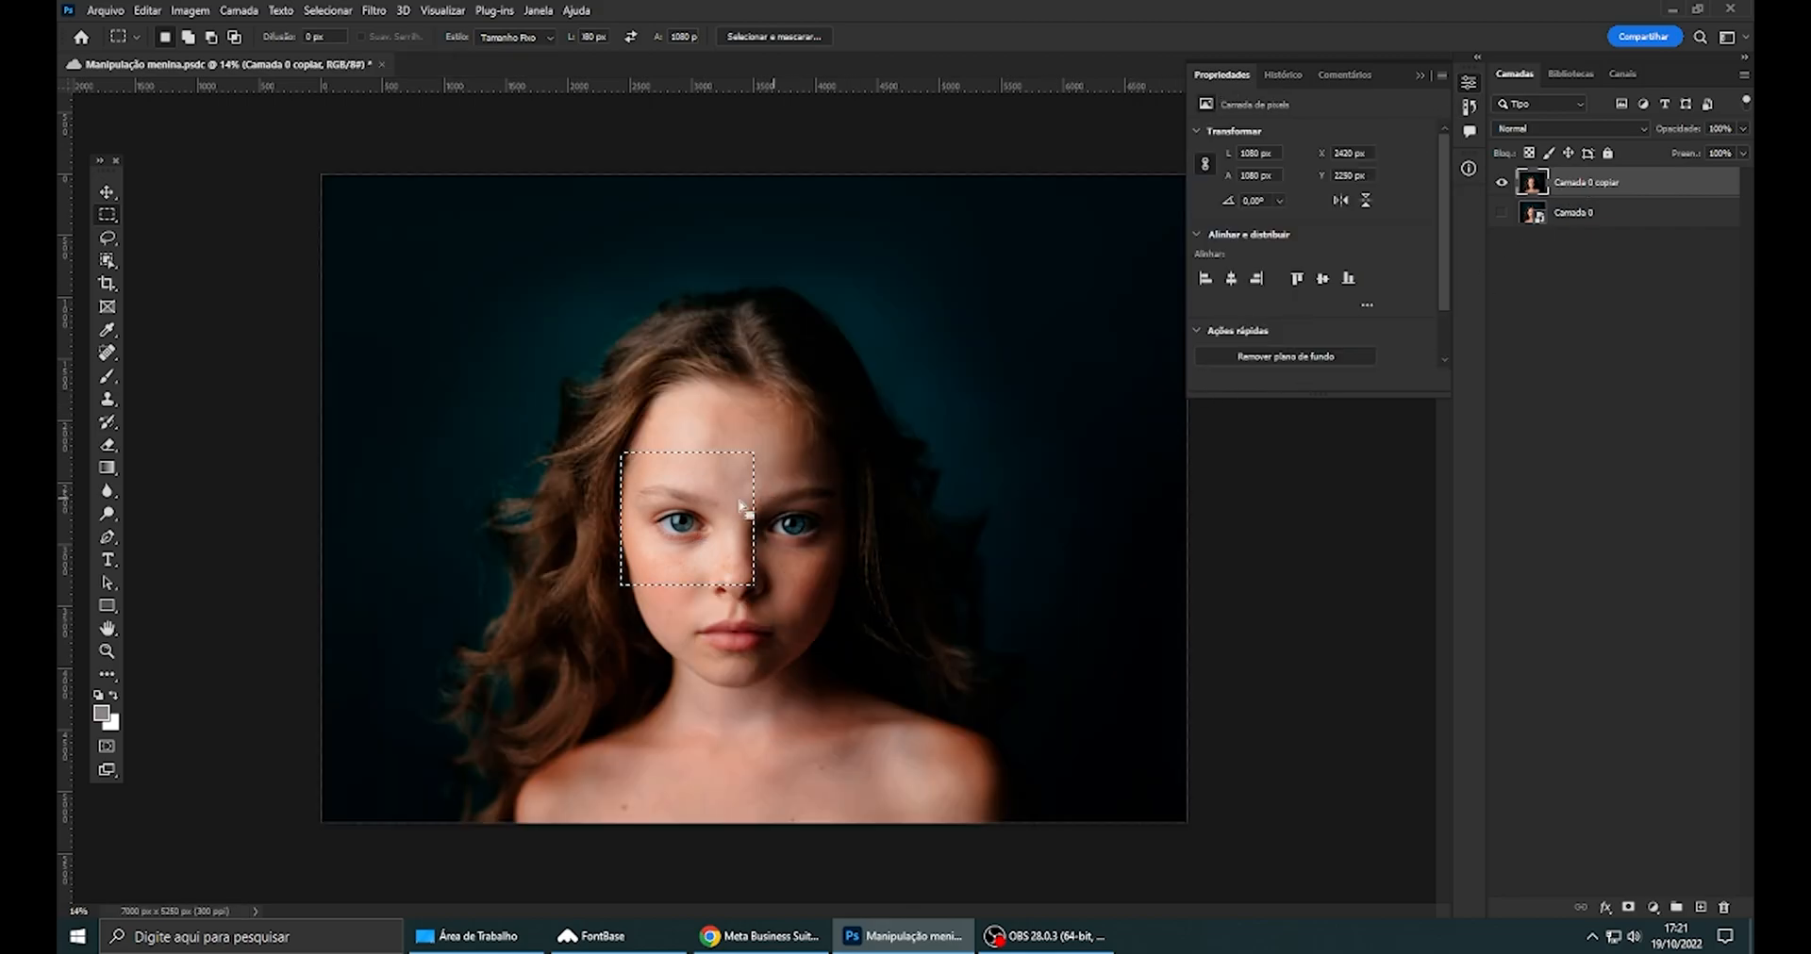
# - Clear the square selection, draw a circular one about 2837 px wide around the face with the Elliptical Marquee tool, and reposition it
pyautogui.hotkey('ctrl', 'd')
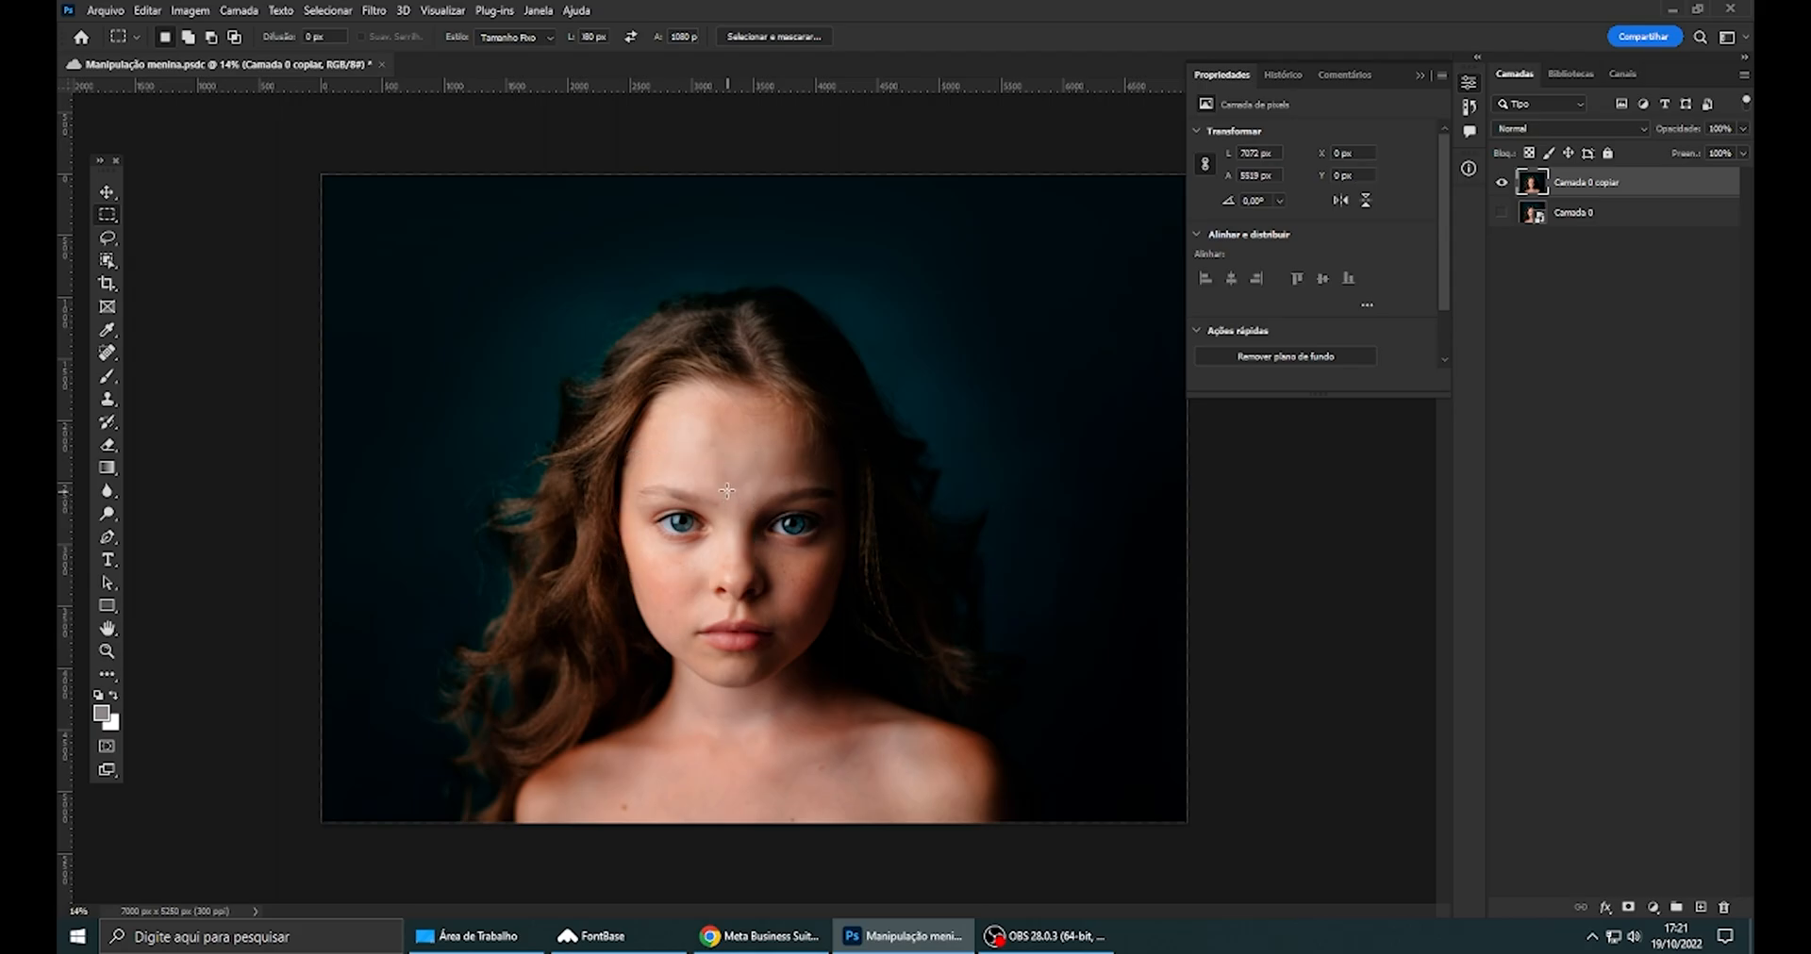
pyautogui.rightClick(108, 223)
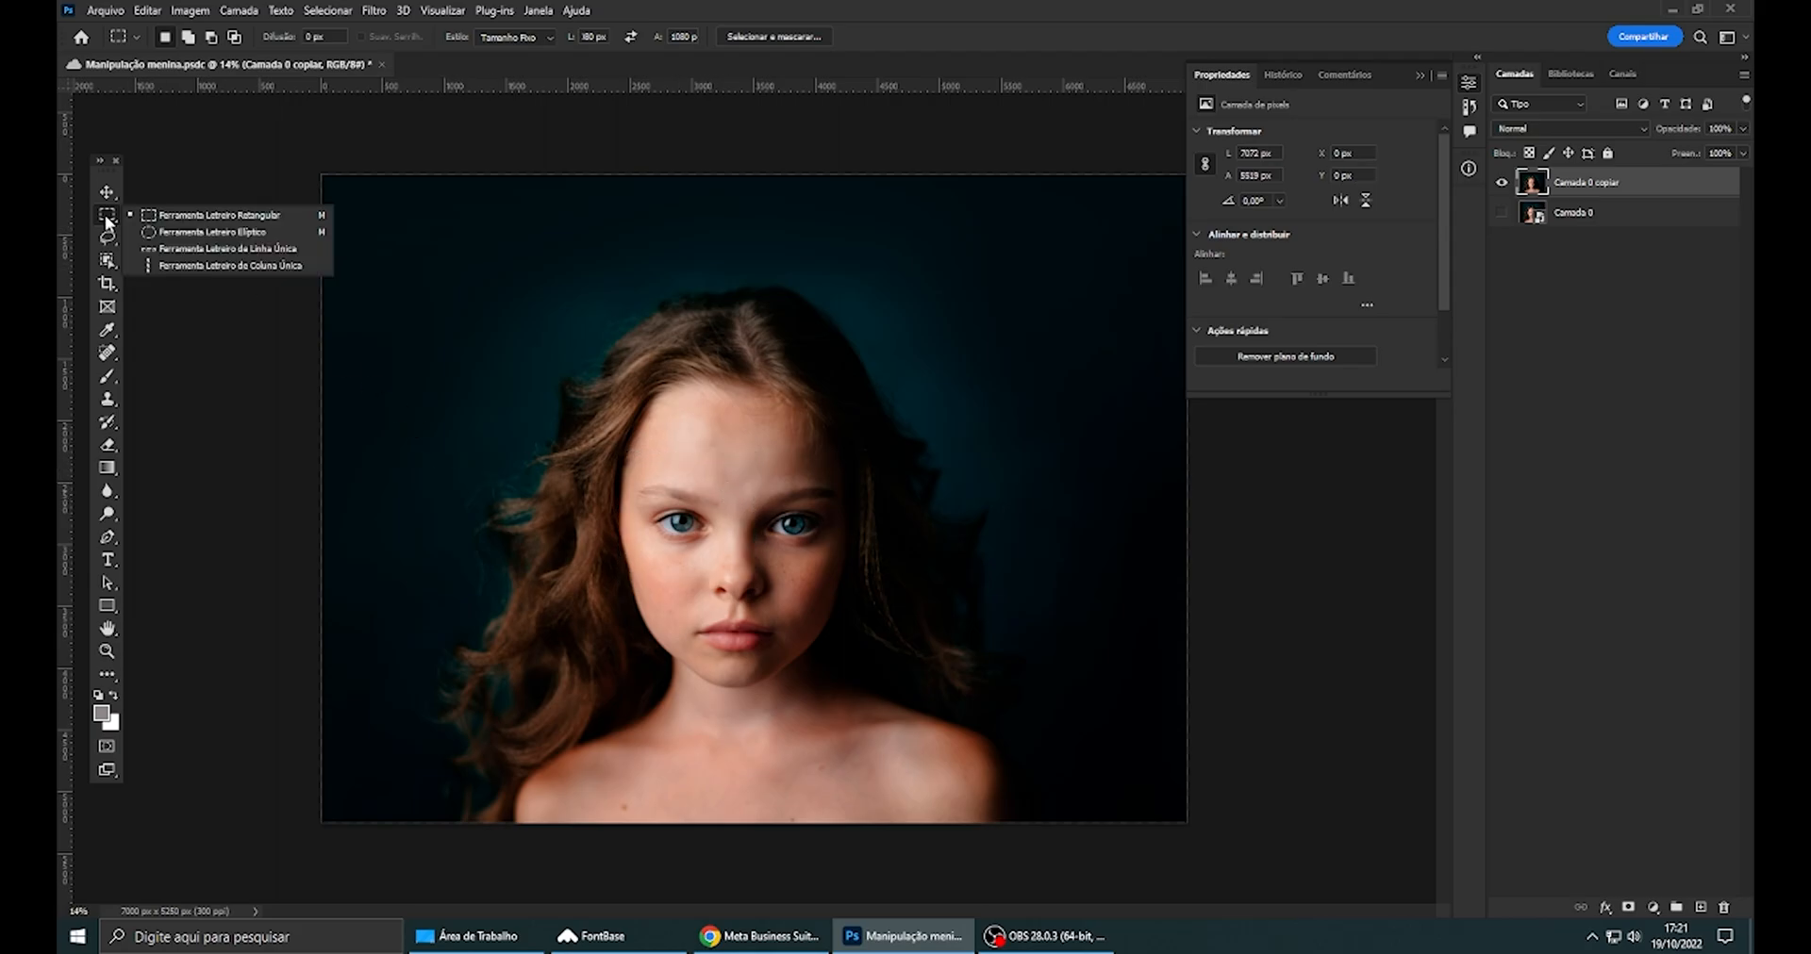
pyautogui.click(170, 232)
pyautogui.moveTo(580, 325); pyautogui.dragTo(930, 695)
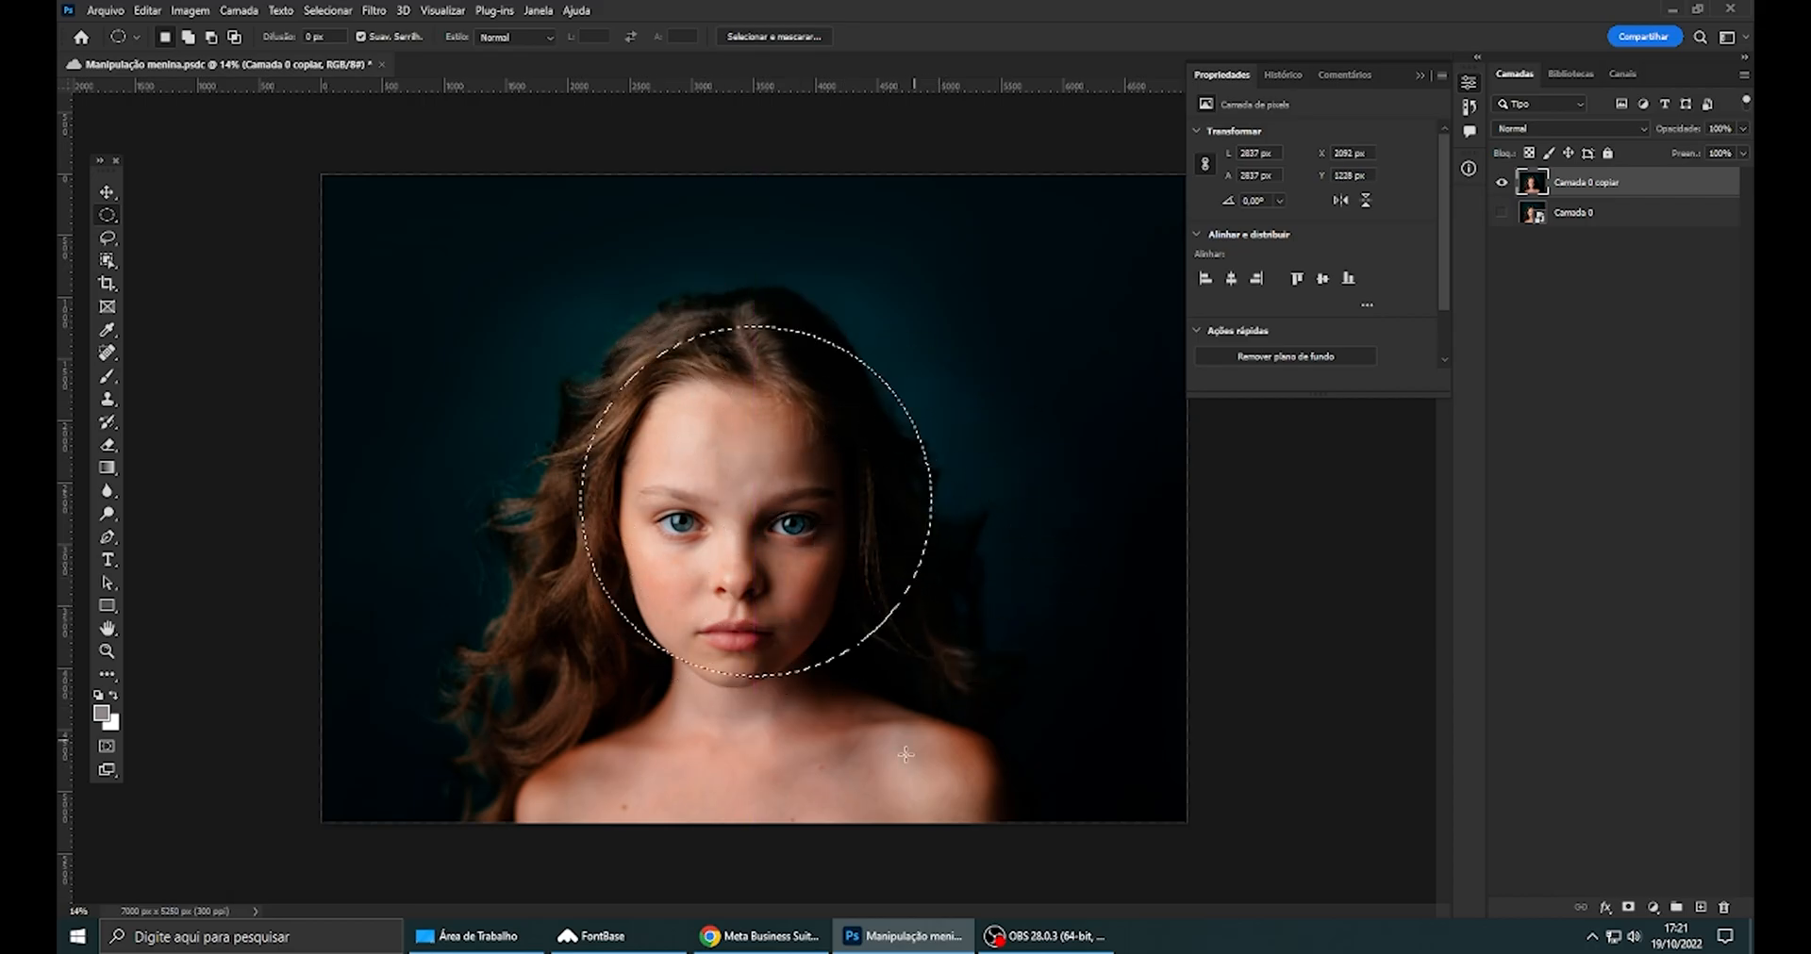
pyautogui.moveTo(728, 510); pyautogui.dragTo(809, 579)
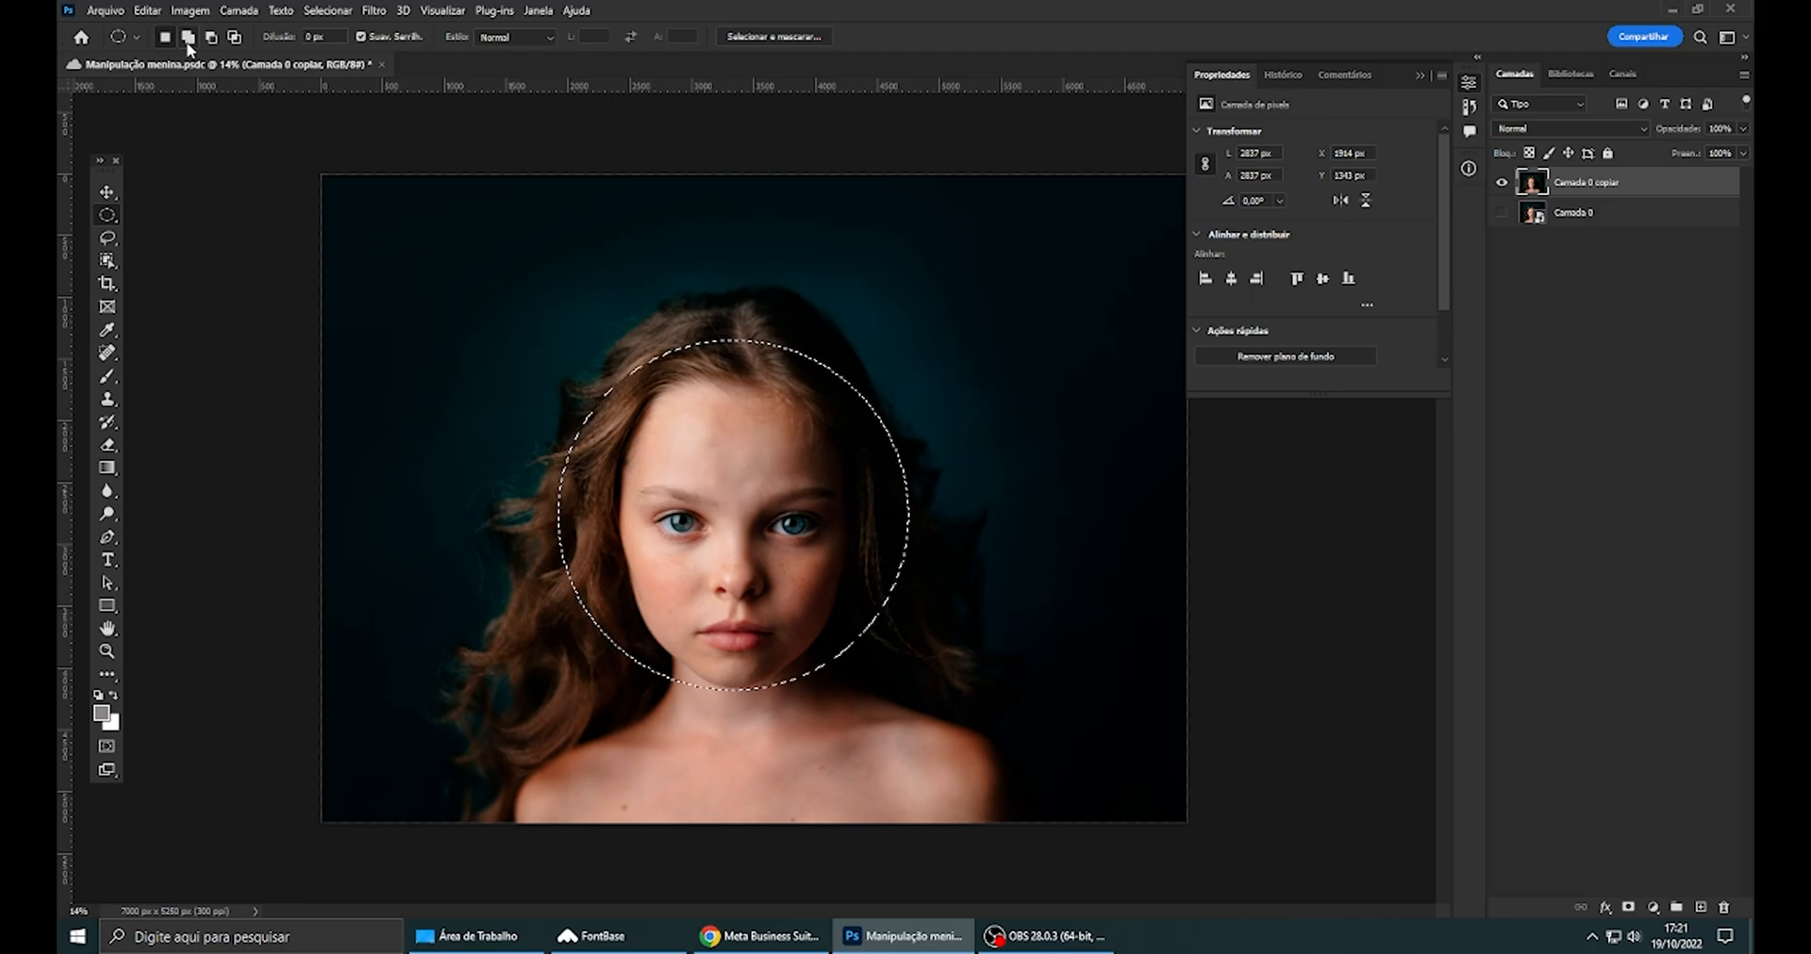
# - Draw an elliptical selection about 1094 × 1244 px beside the head's upper left and add a large overlapping circle over the face
pyautogui.moveTo(447, 251); pyautogui.dragTo(582, 405)
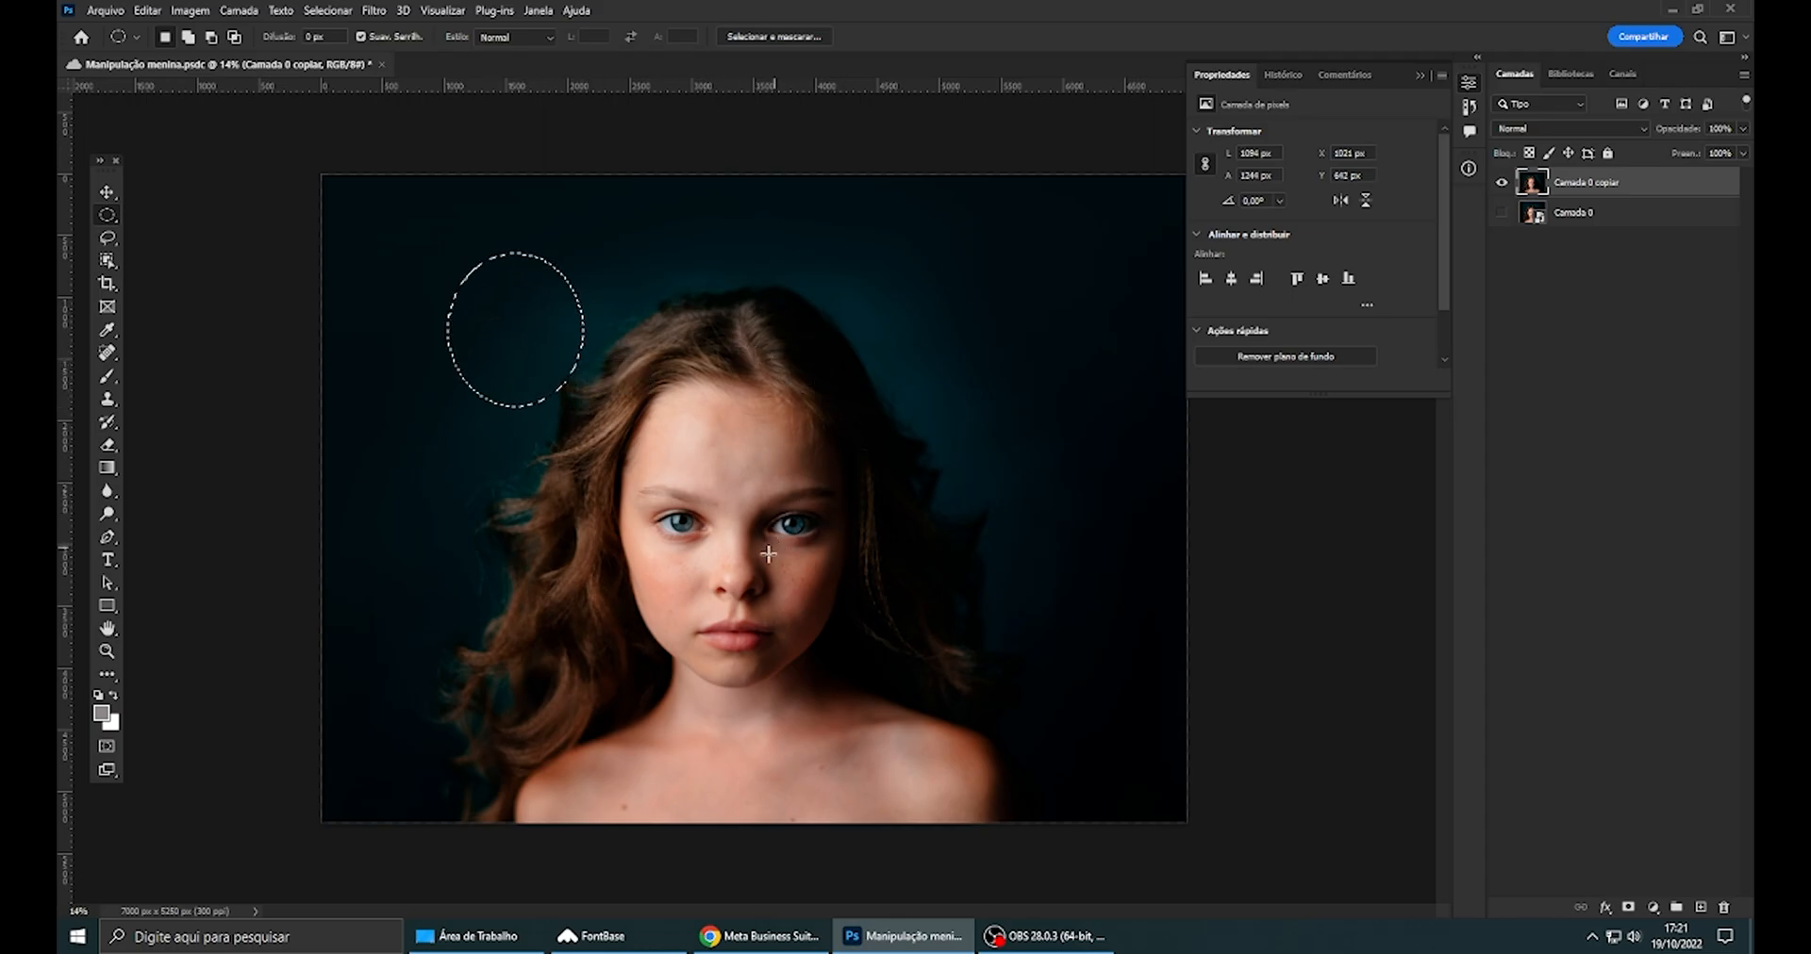
pyautogui.click(188, 38)
pyautogui.moveTo(842, 654); pyautogui.dragTo(500, 306)
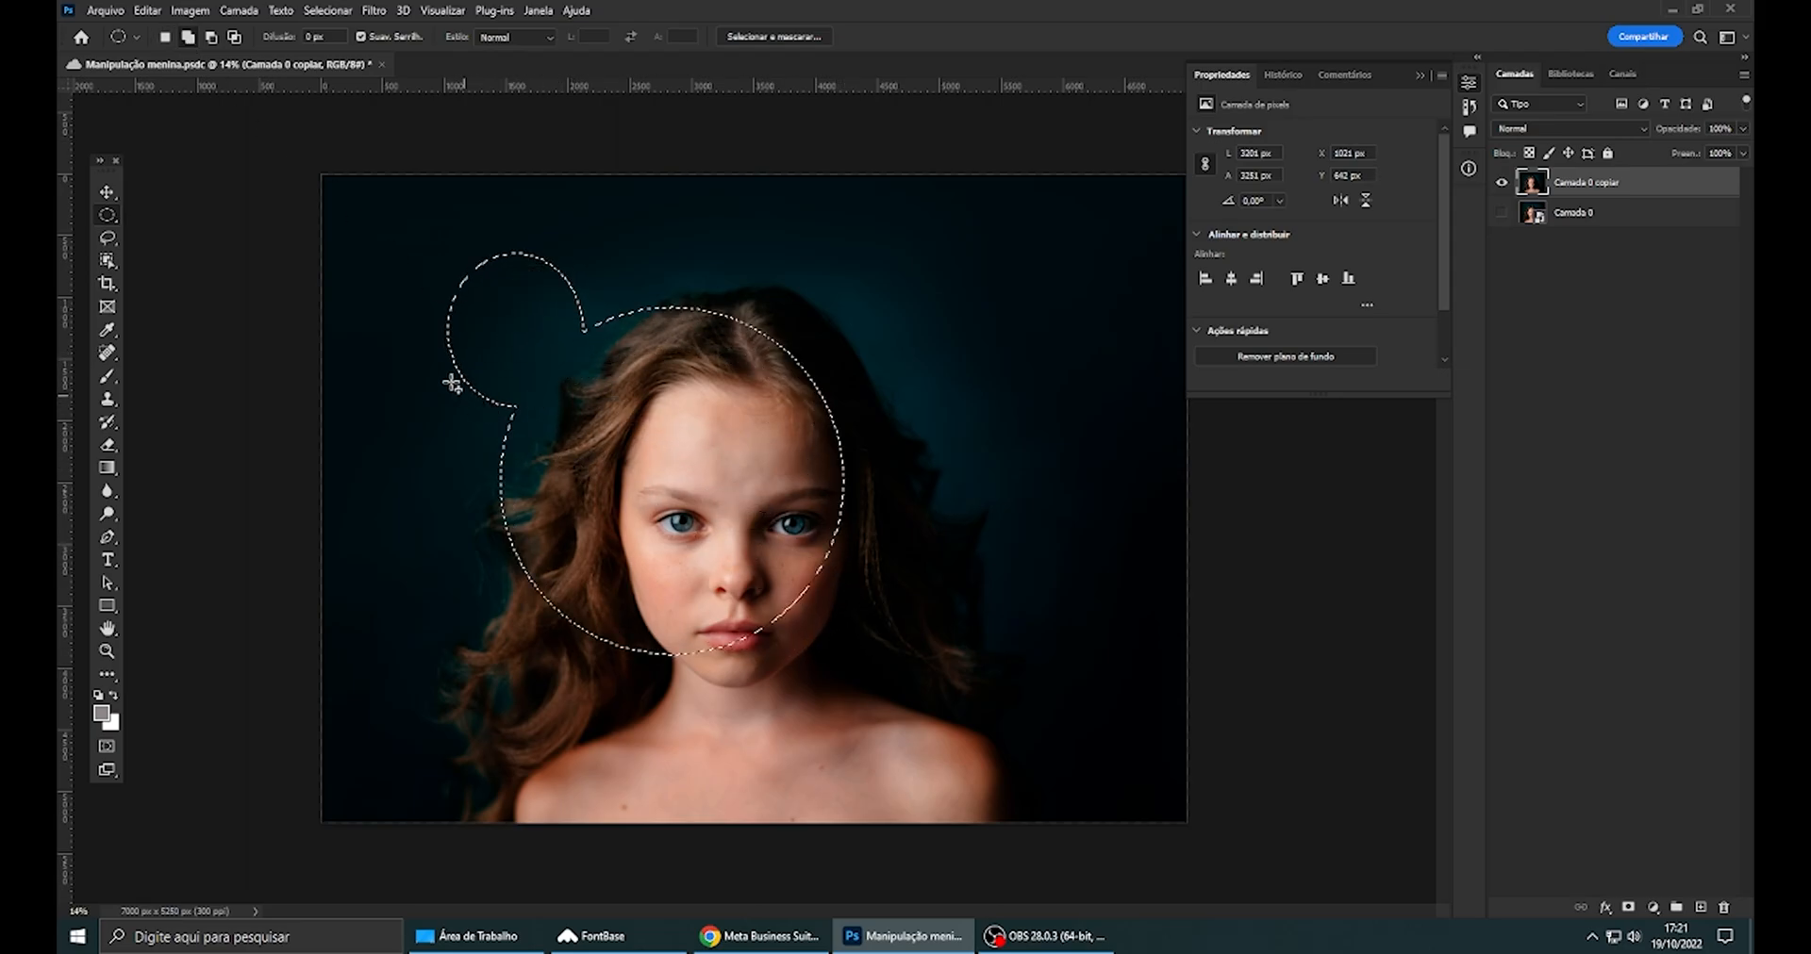
# - Subtract elliptical areas from the upper-right and lower face parts of the combined selection
pyautogui.moveTo(915, 341); pyautogui.dragTo(752, 525)
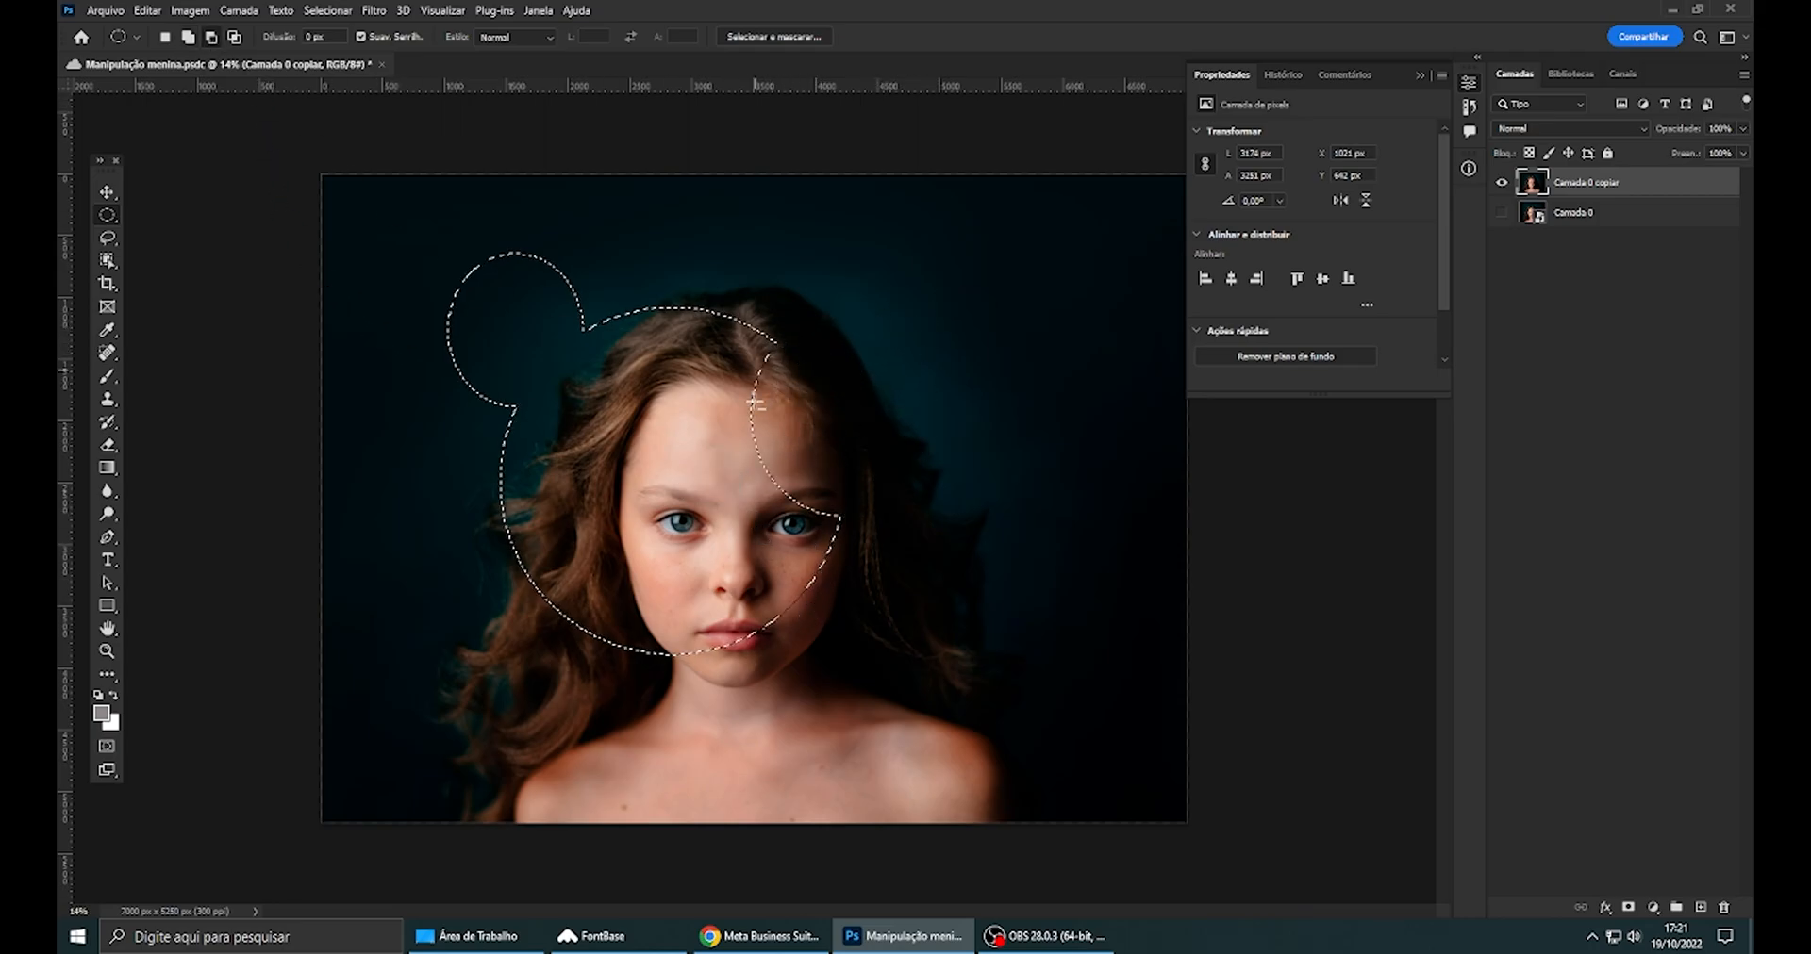
pyautogui.moveTo(858, 741)
pyautogui.mouseDown()
pyautogui.moveTo(745, 521)
pyautogui.moveTo(698, 491)
pyautogui.moveTo(653, 511)
pyautogui.mouseUp()
pyautogui.click(210, 37)
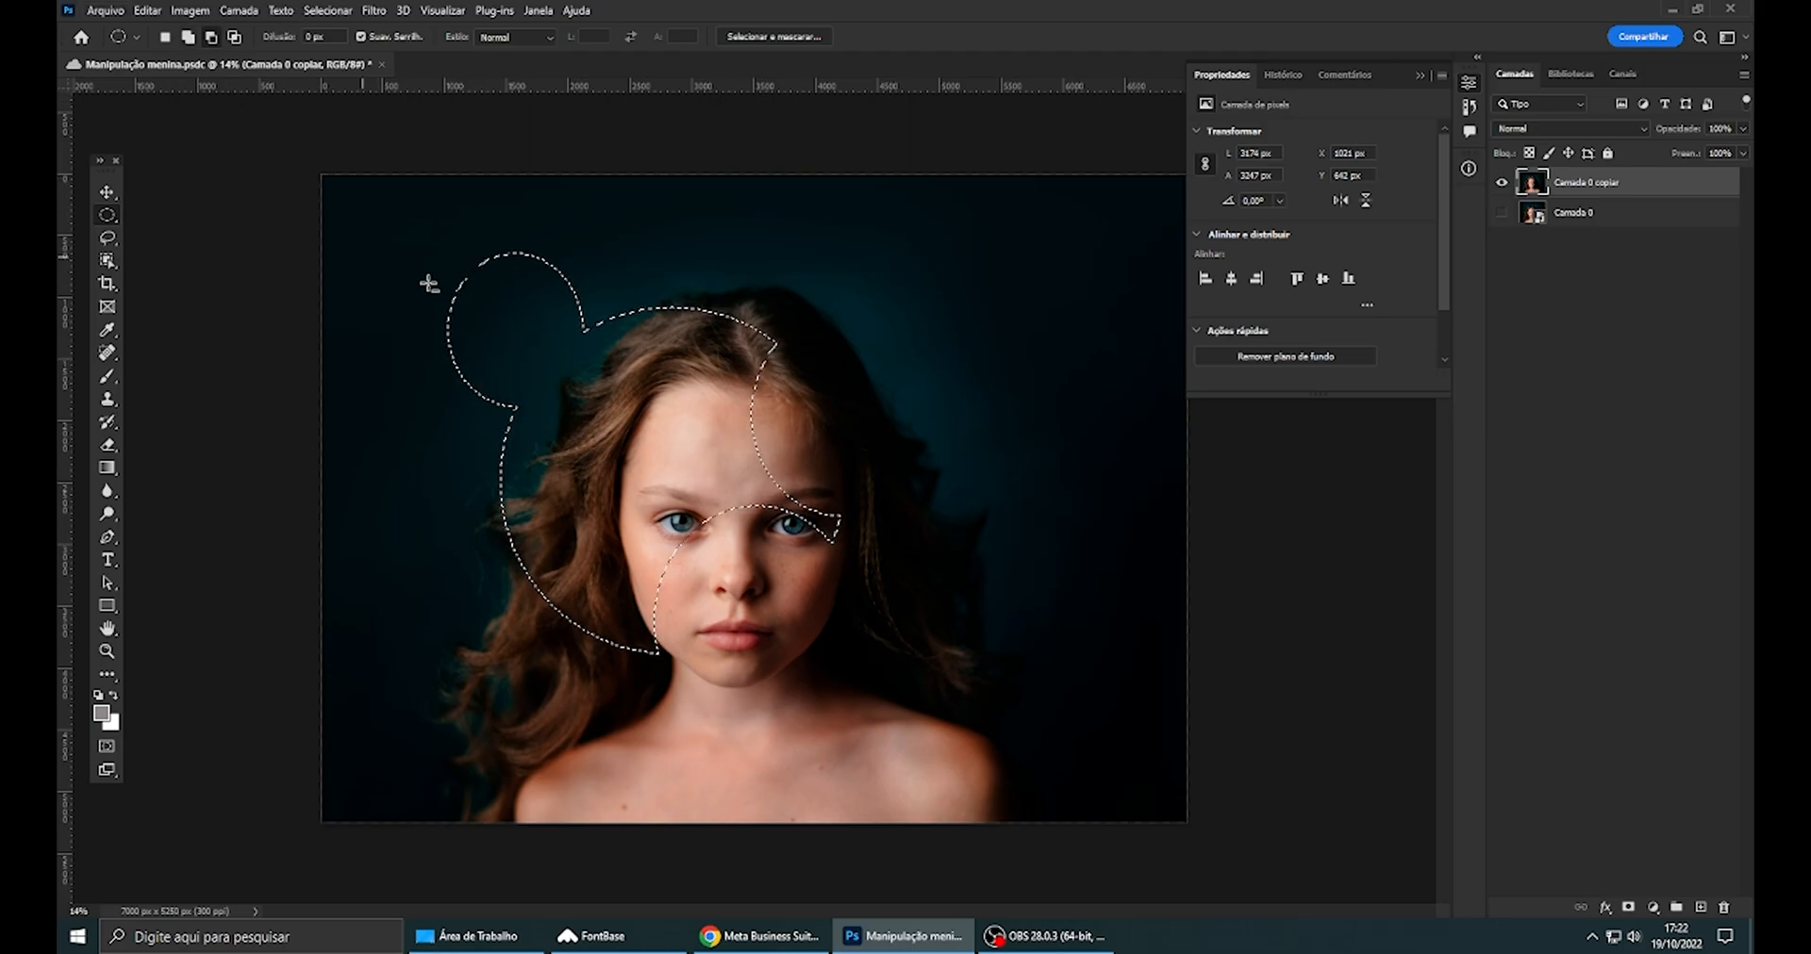
# - Extend the combined selection with overlapping ellipses around the head and chin
pyautogui.moveTo(802, 314); pyautogui.dragTo(675, 455)
pyautogui.hotkey('ctrl', 'z')
pyautogui.hotkey('ctrl', 'z')
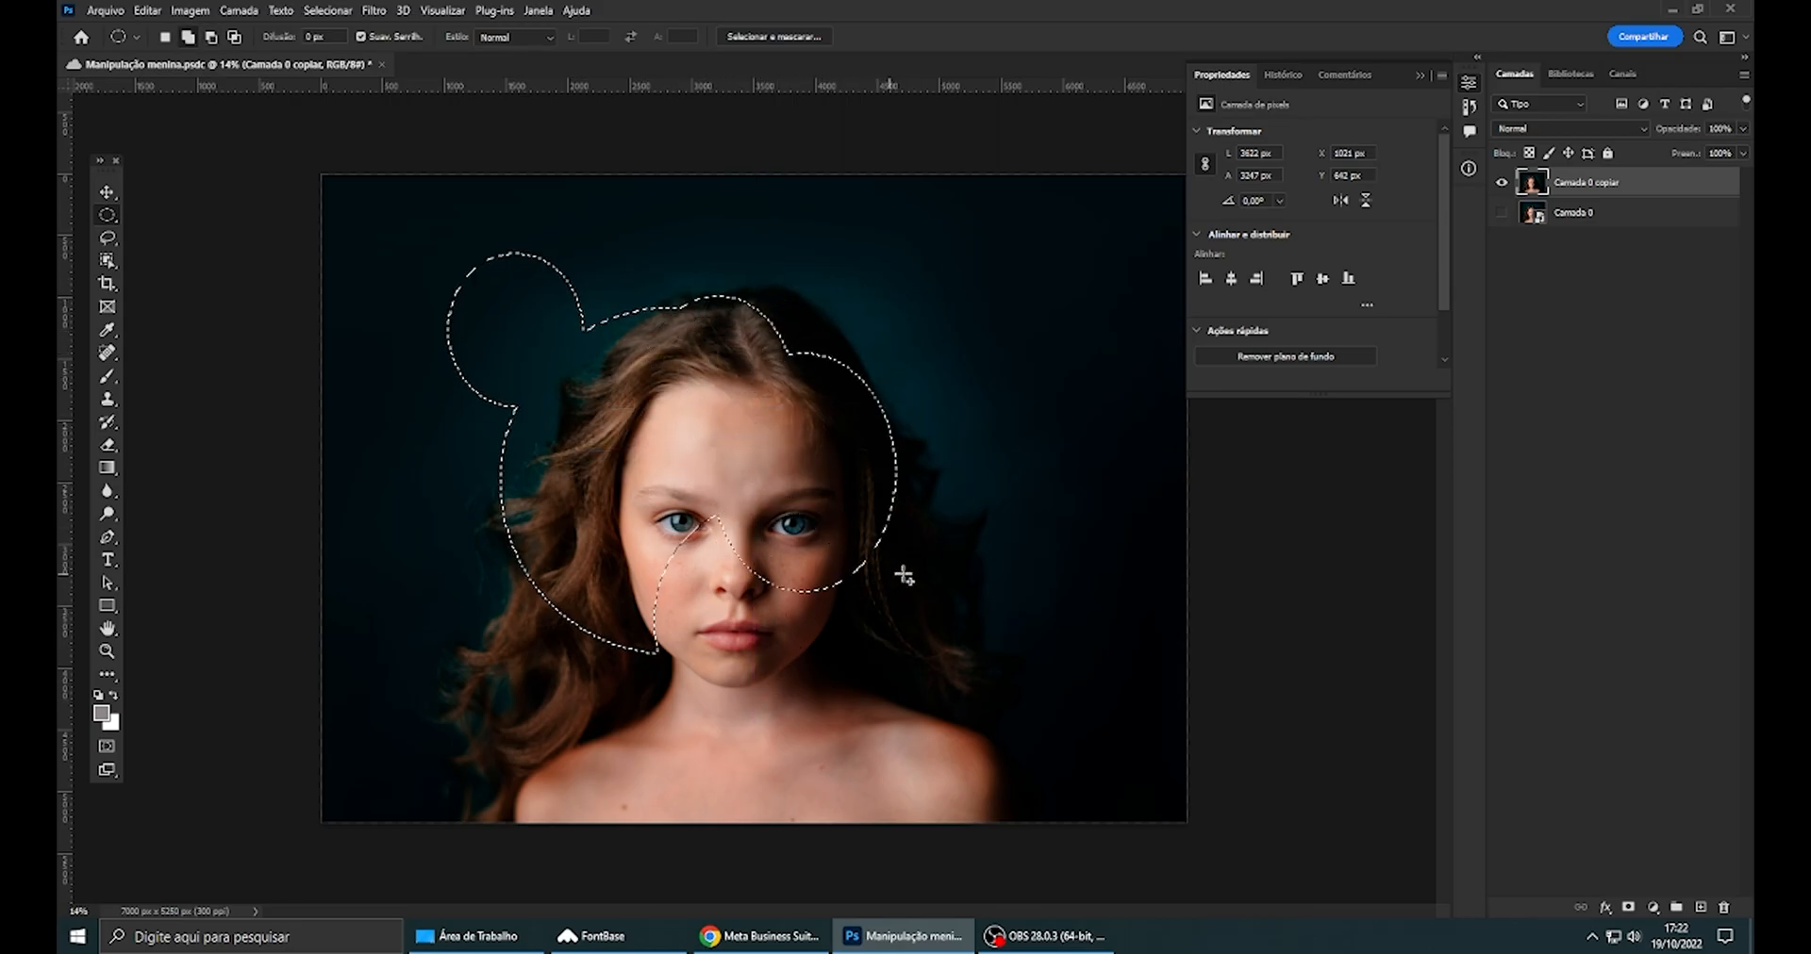
pyautogui.hotkey('ctrl', 'z')
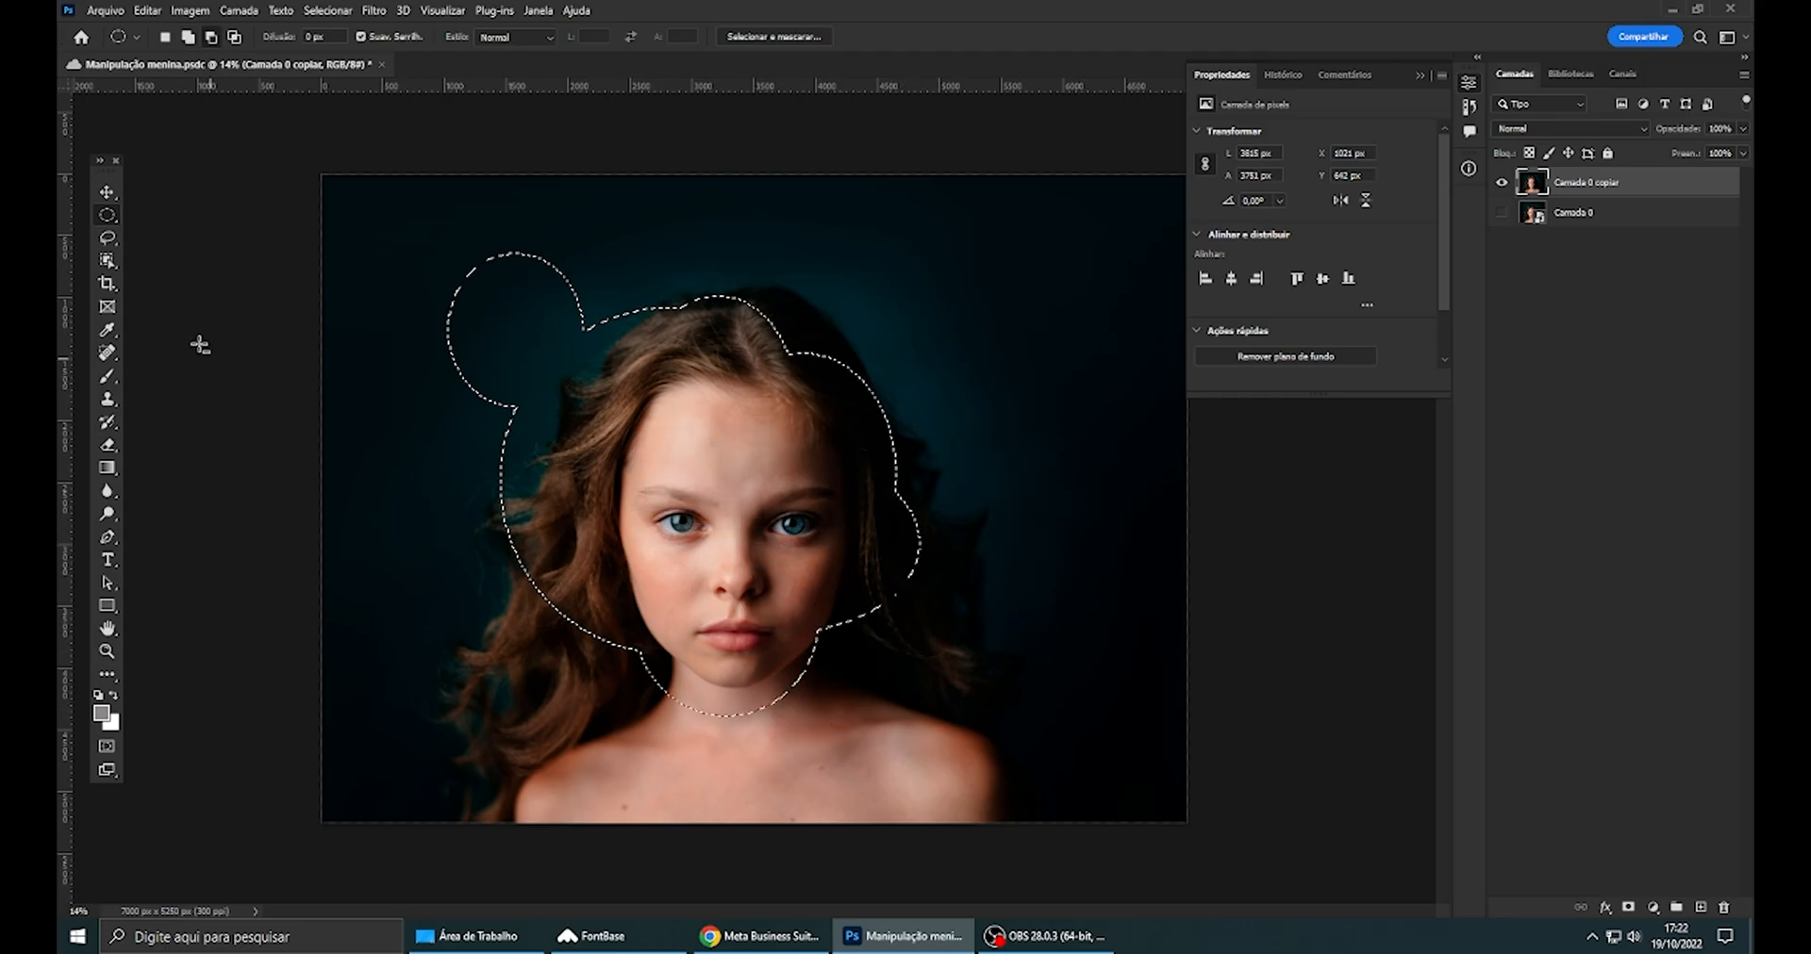
# - Switch to the Single Row Marquee tool and clear the combined selection
pyautogui.rightClick(104, 222)
pyautogui.click(212, 249)
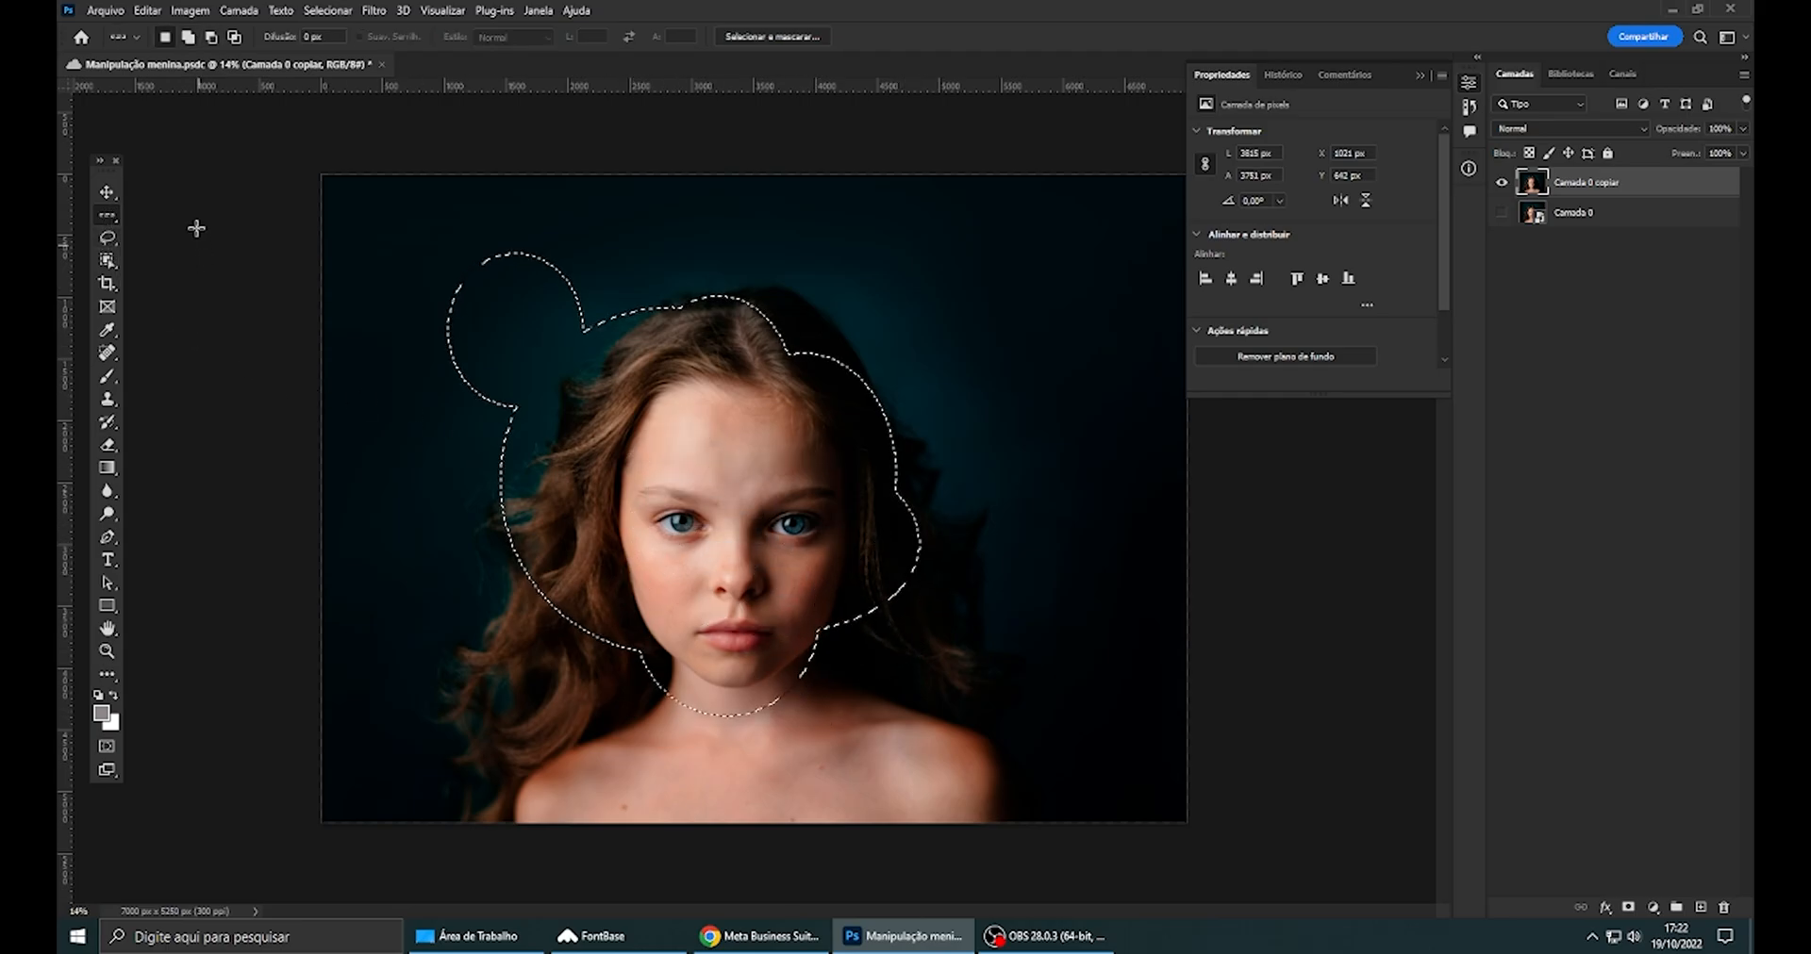
pyautogui.hotkey('ctrl', 'd')
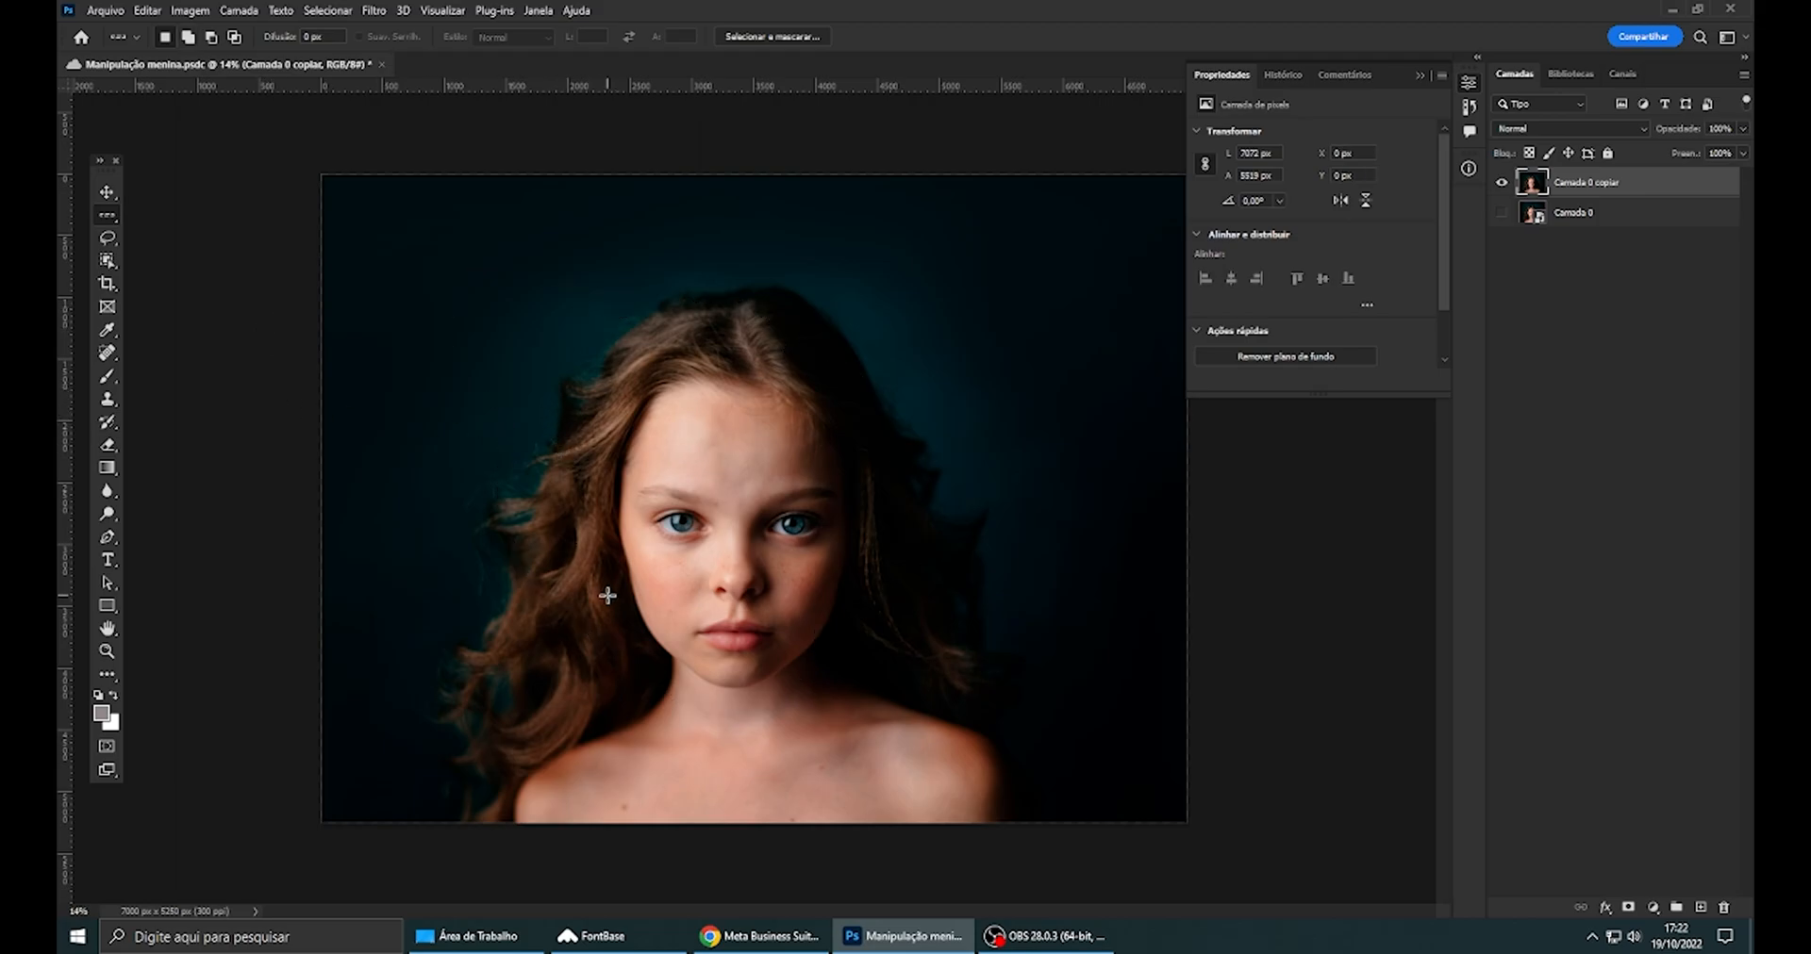
# - Draw a circular selection about 3001 px wide around the face with the Elliptical Marquee tool and clear it
pyautogui.rightClick(104, 220)
pyautogui.click(188, 233)
pyautogui.moveTo(593, 343)
pyautogui.mouseDown()
pyautogui.moveTo(821, 663)
pyautogui.moveTo(939, 671)
pyautogui.mouseUp()
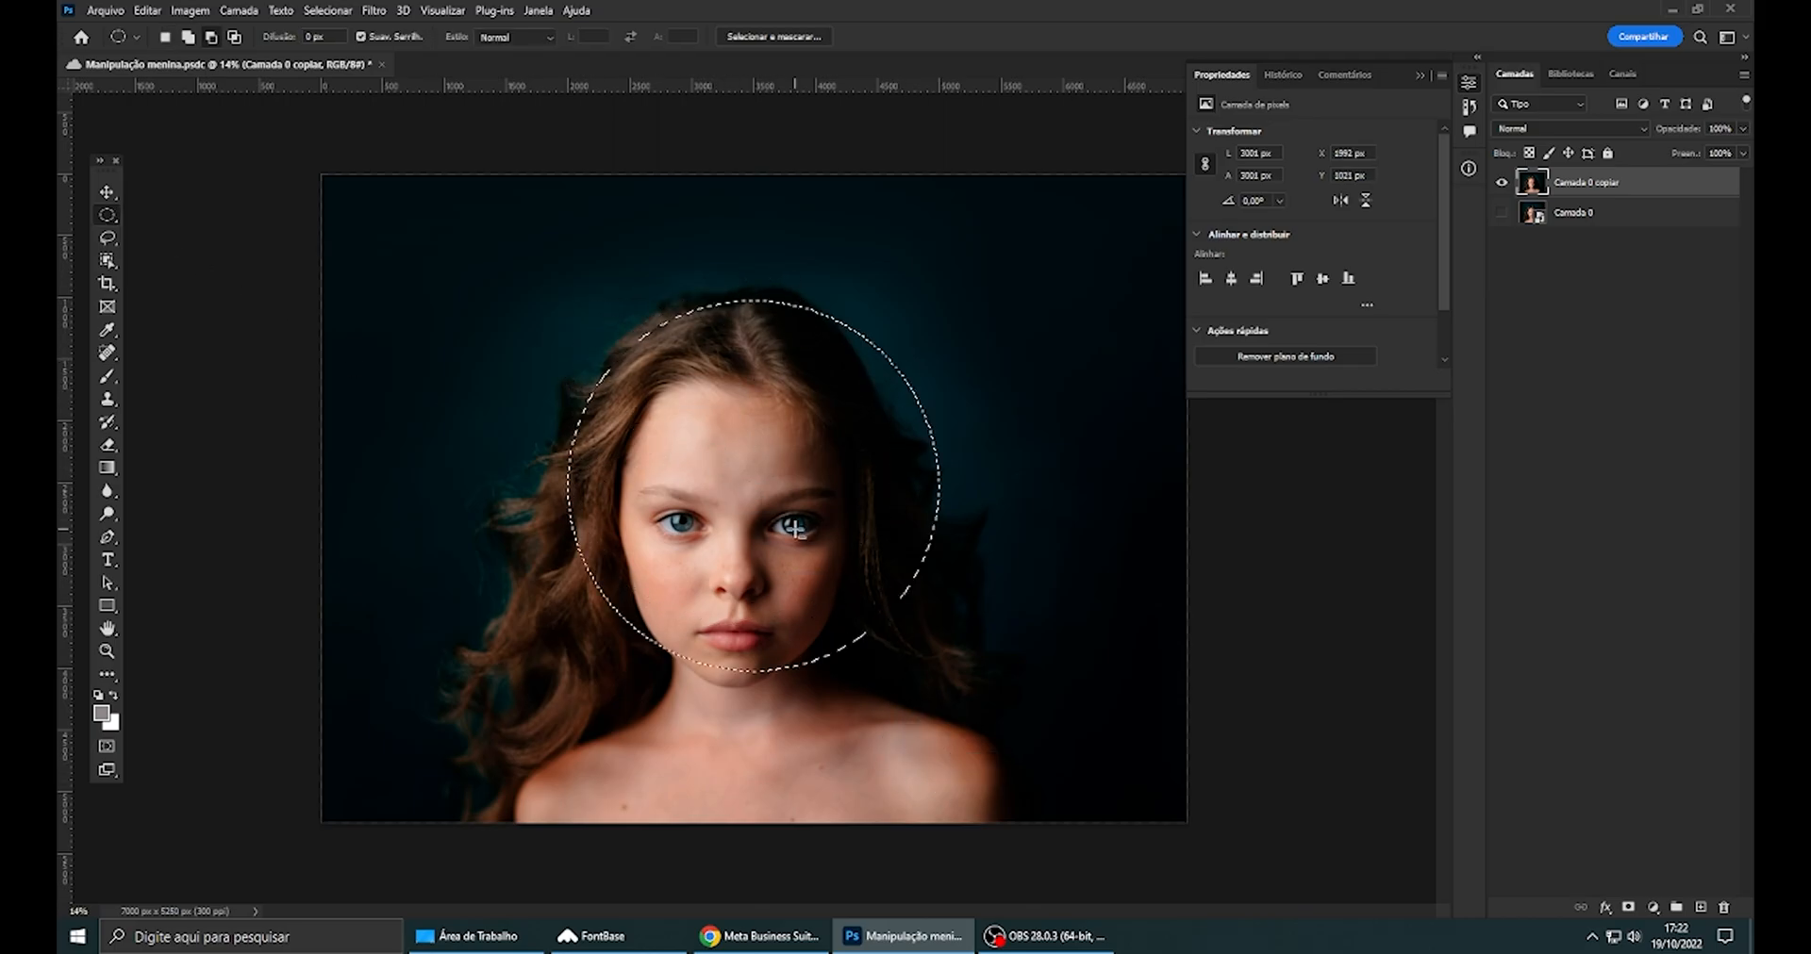
pyautogui.hotkey('ctrl', 'd')
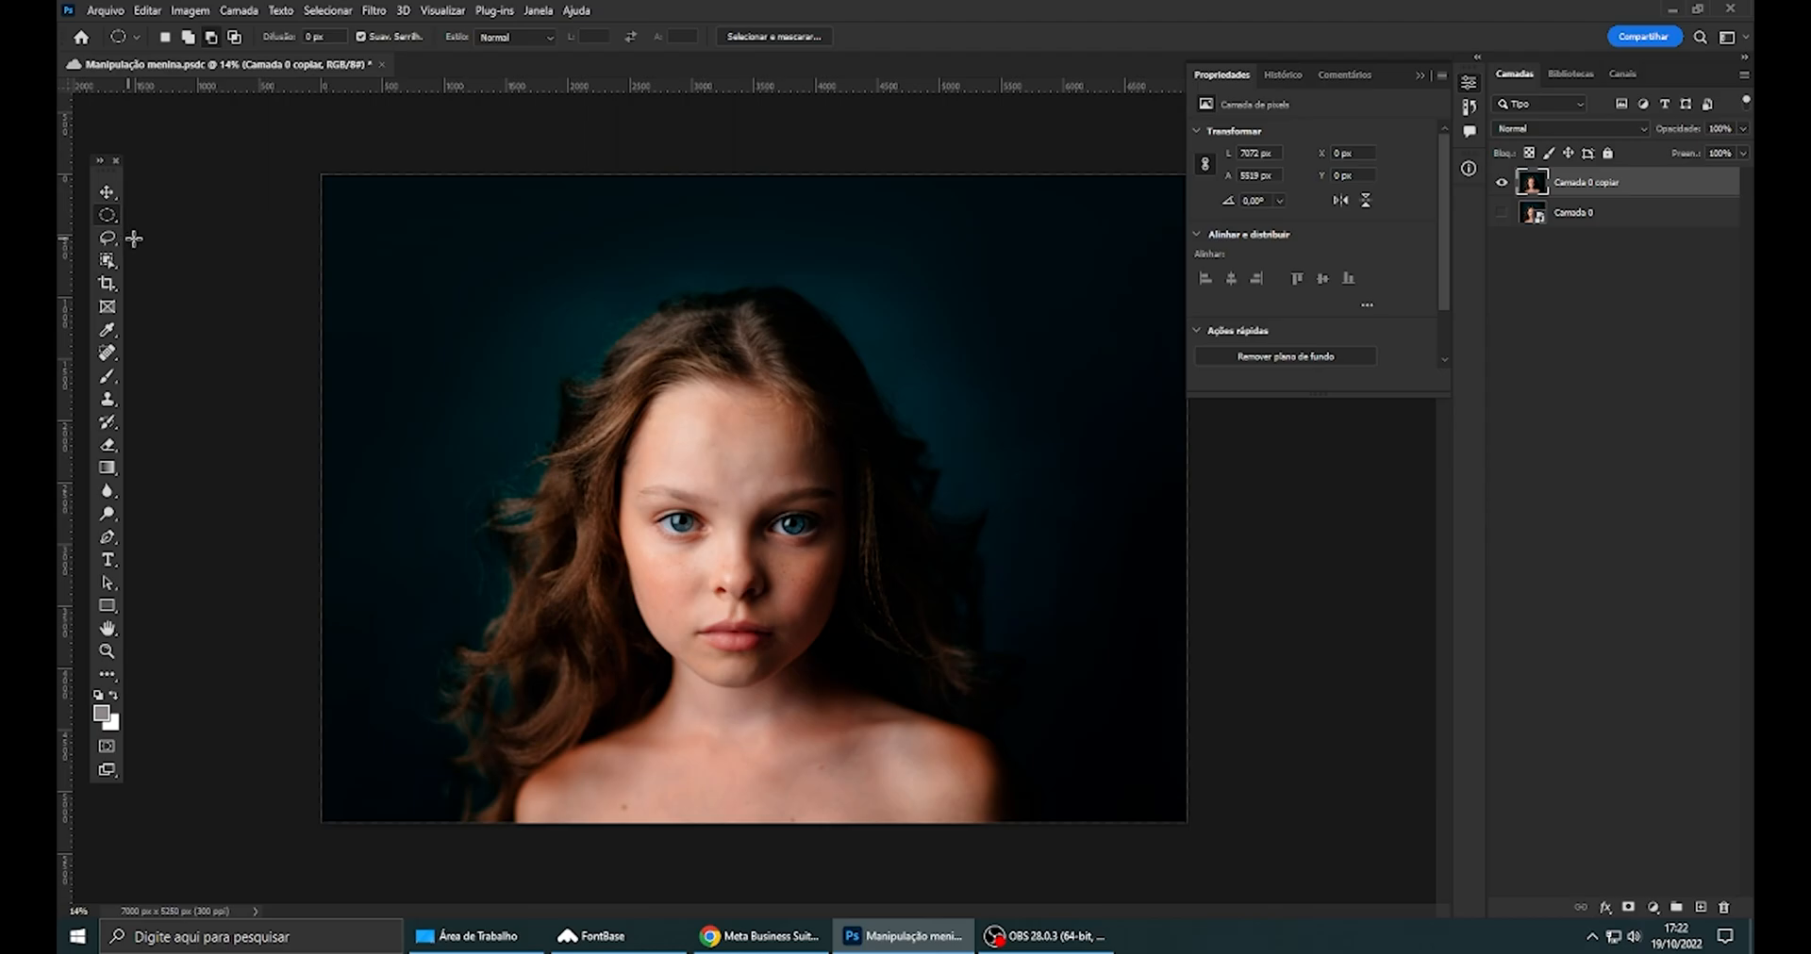
# - Try deleting the contents of a new elliptical selection about 4144 × 3308 px around the face, undo the deletion, and clear the selection
pyautogui.moveTo(475, 312); pyautogui.dragTo(986, 721)
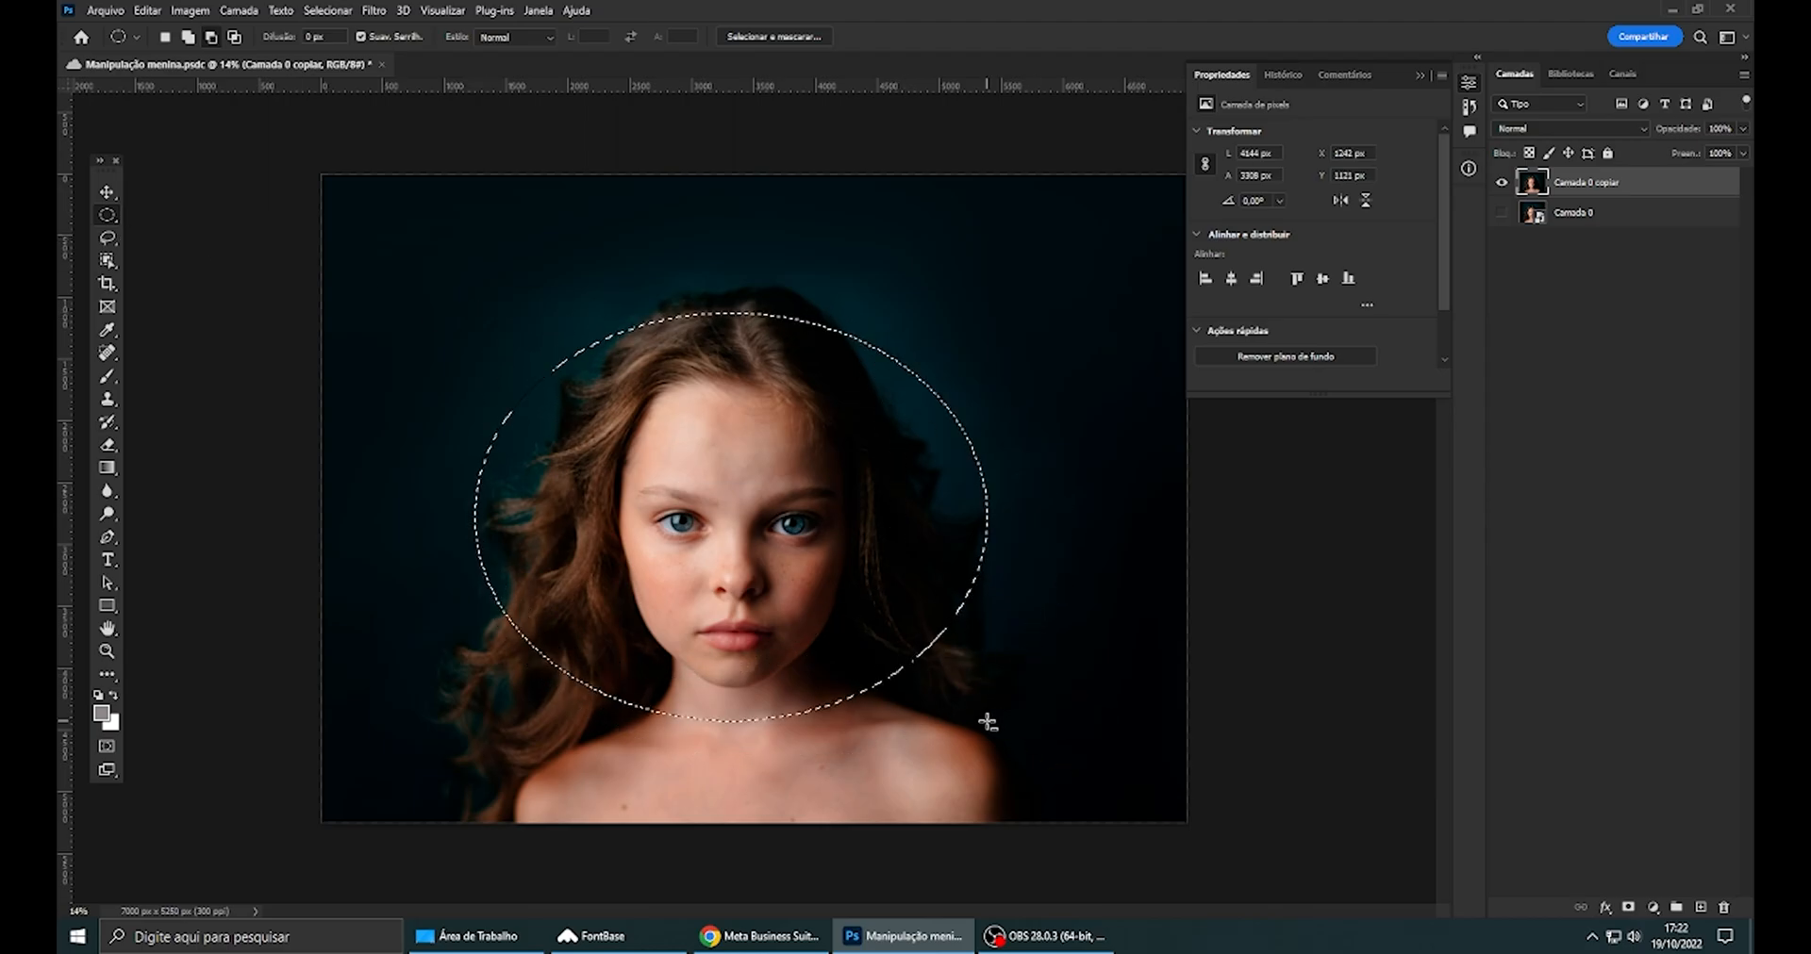
pyautogui.press('Delete')
pyautogui.hotkey('ctrl', 'd')
pyautogui.hotkey('ctrl', 'z')
pyautogui.hotkey('ctrl', 'z')
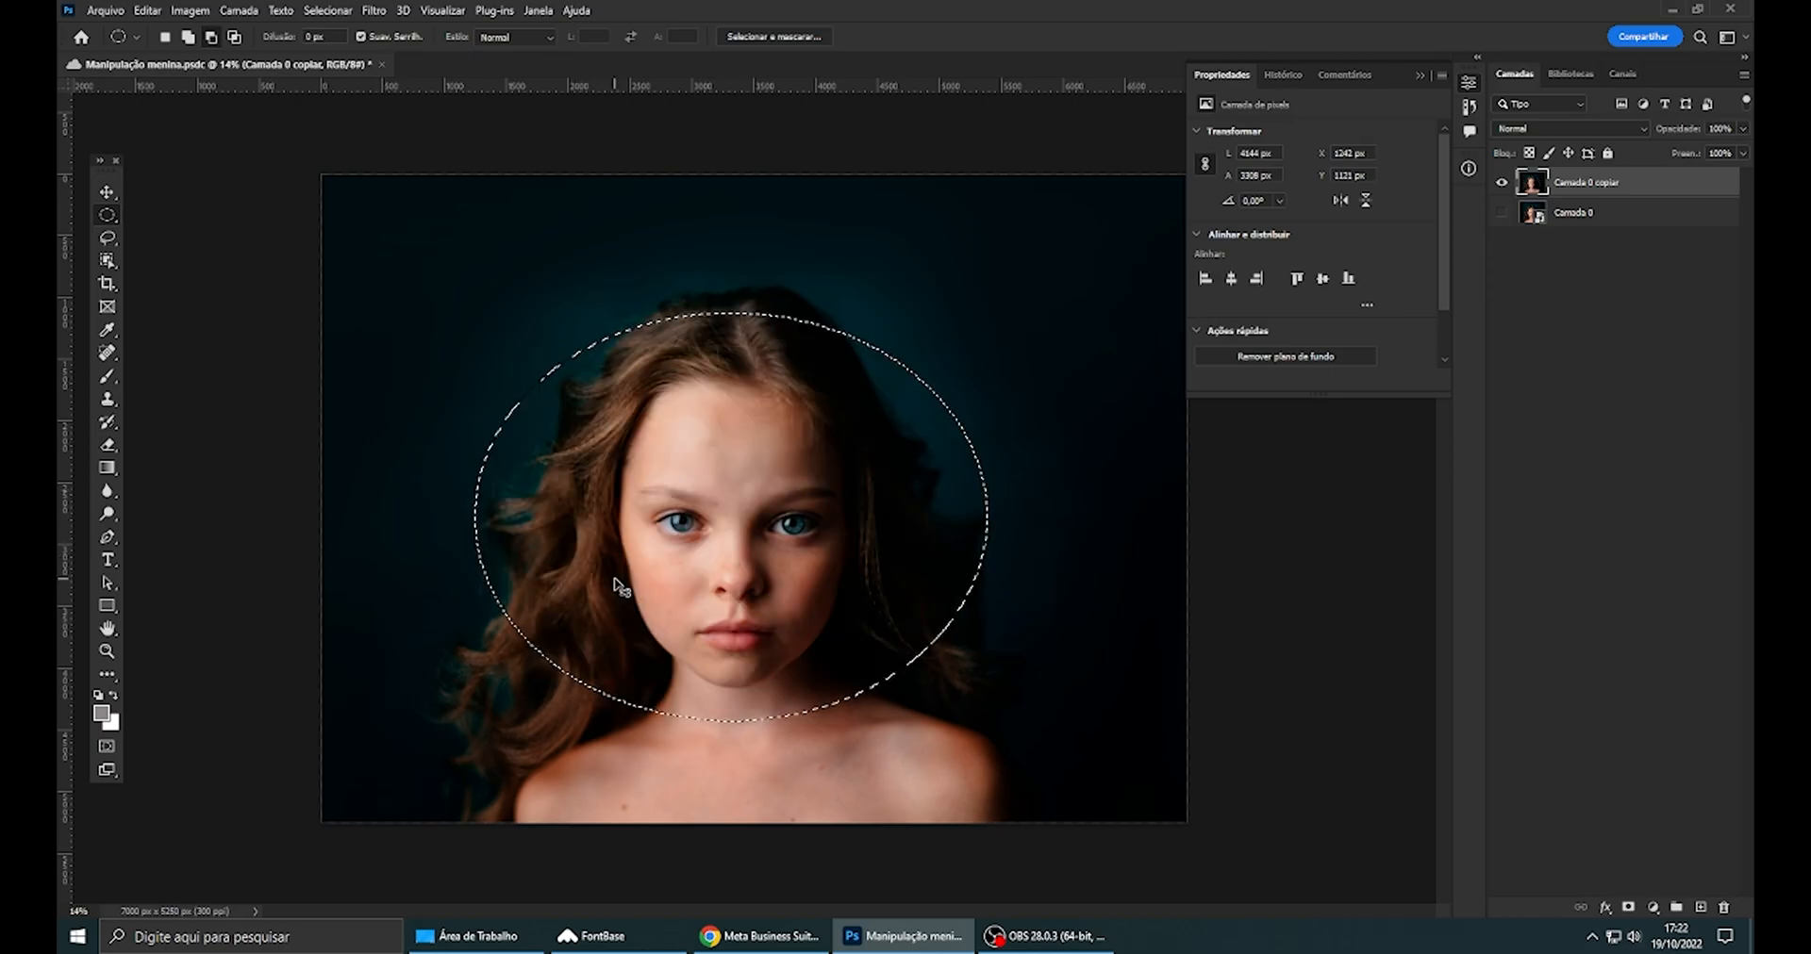
pyautogui.hotkey('ctrl', 'd')
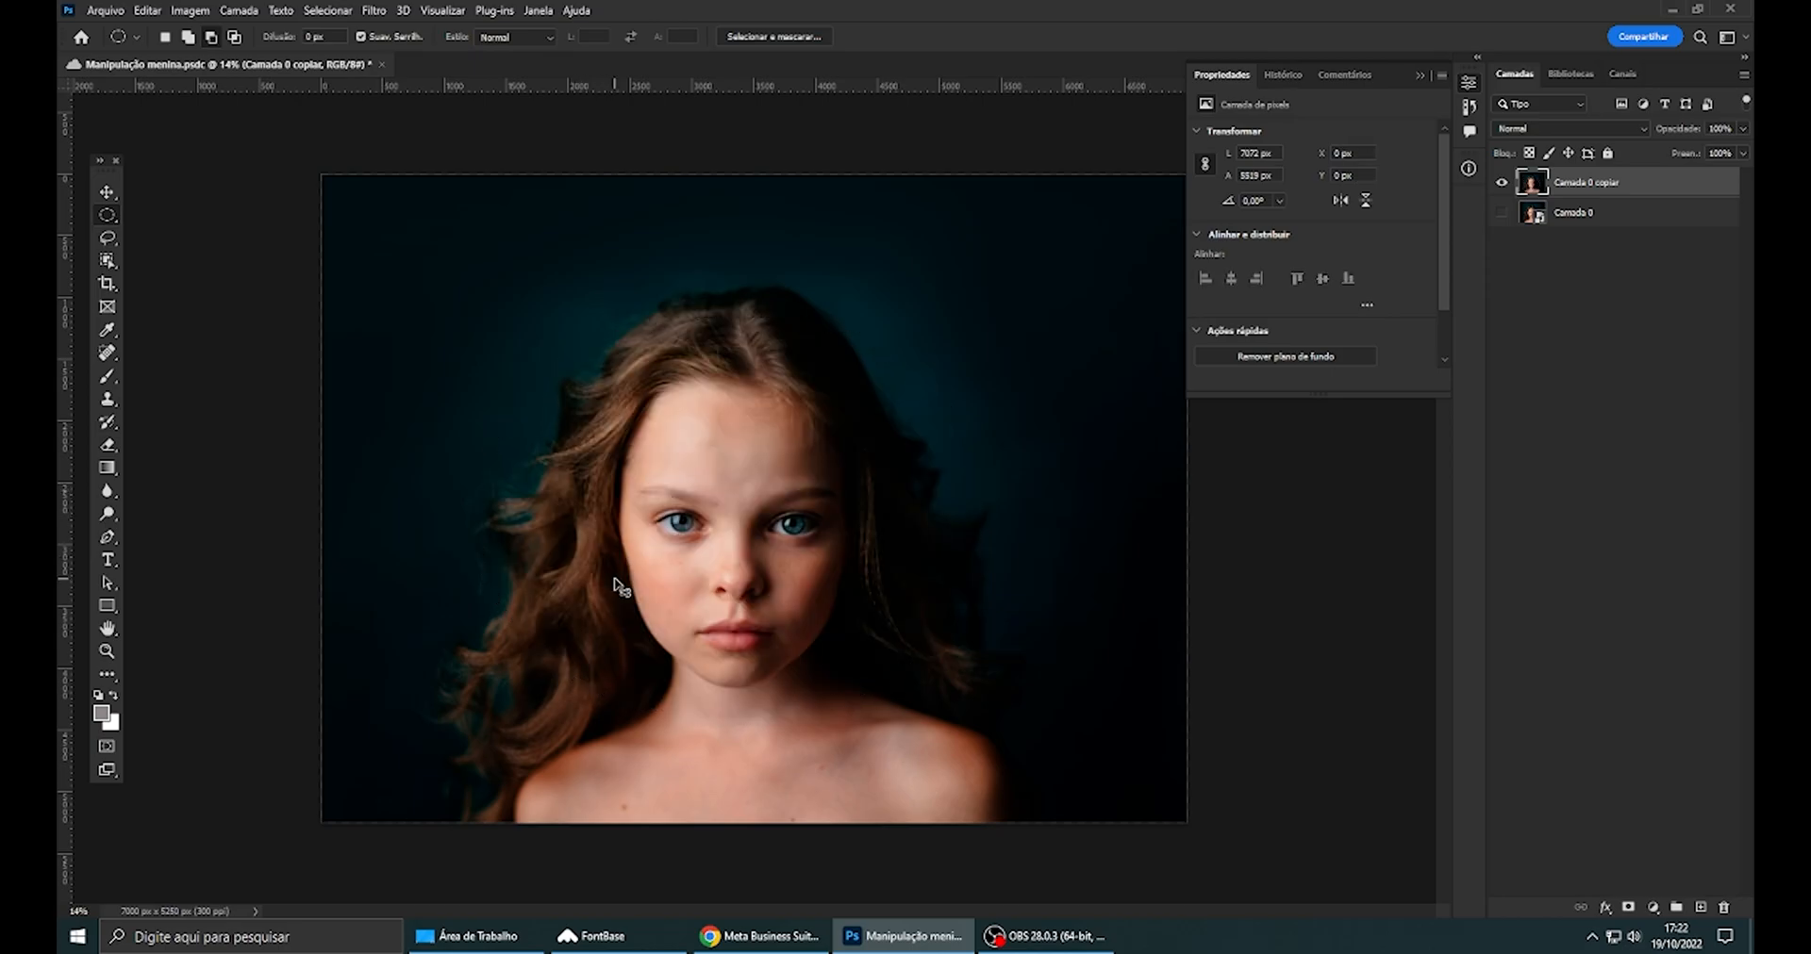
# - Place a single-row selection just above the head, and use the Single Column Marquee tool to select columns beside and across the portrait
pyautogui.rightClick(111, 218)
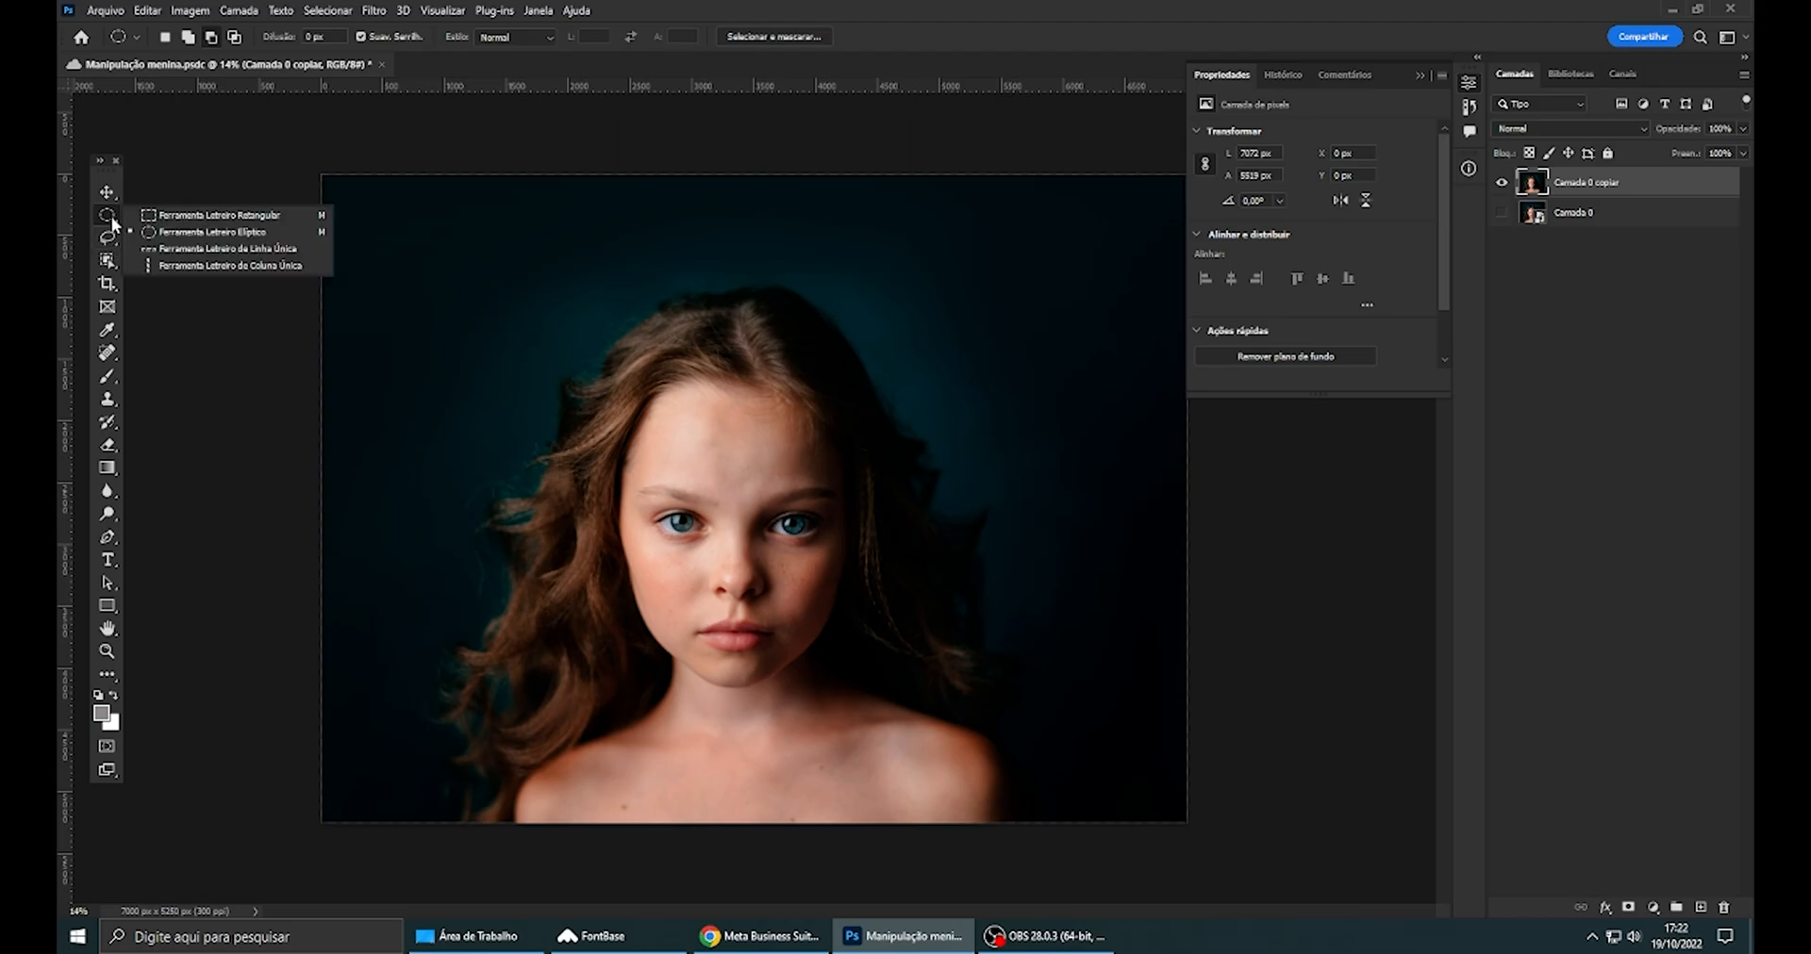
pyautogui.click(201, 249)
pyautogui.click(663, 279)
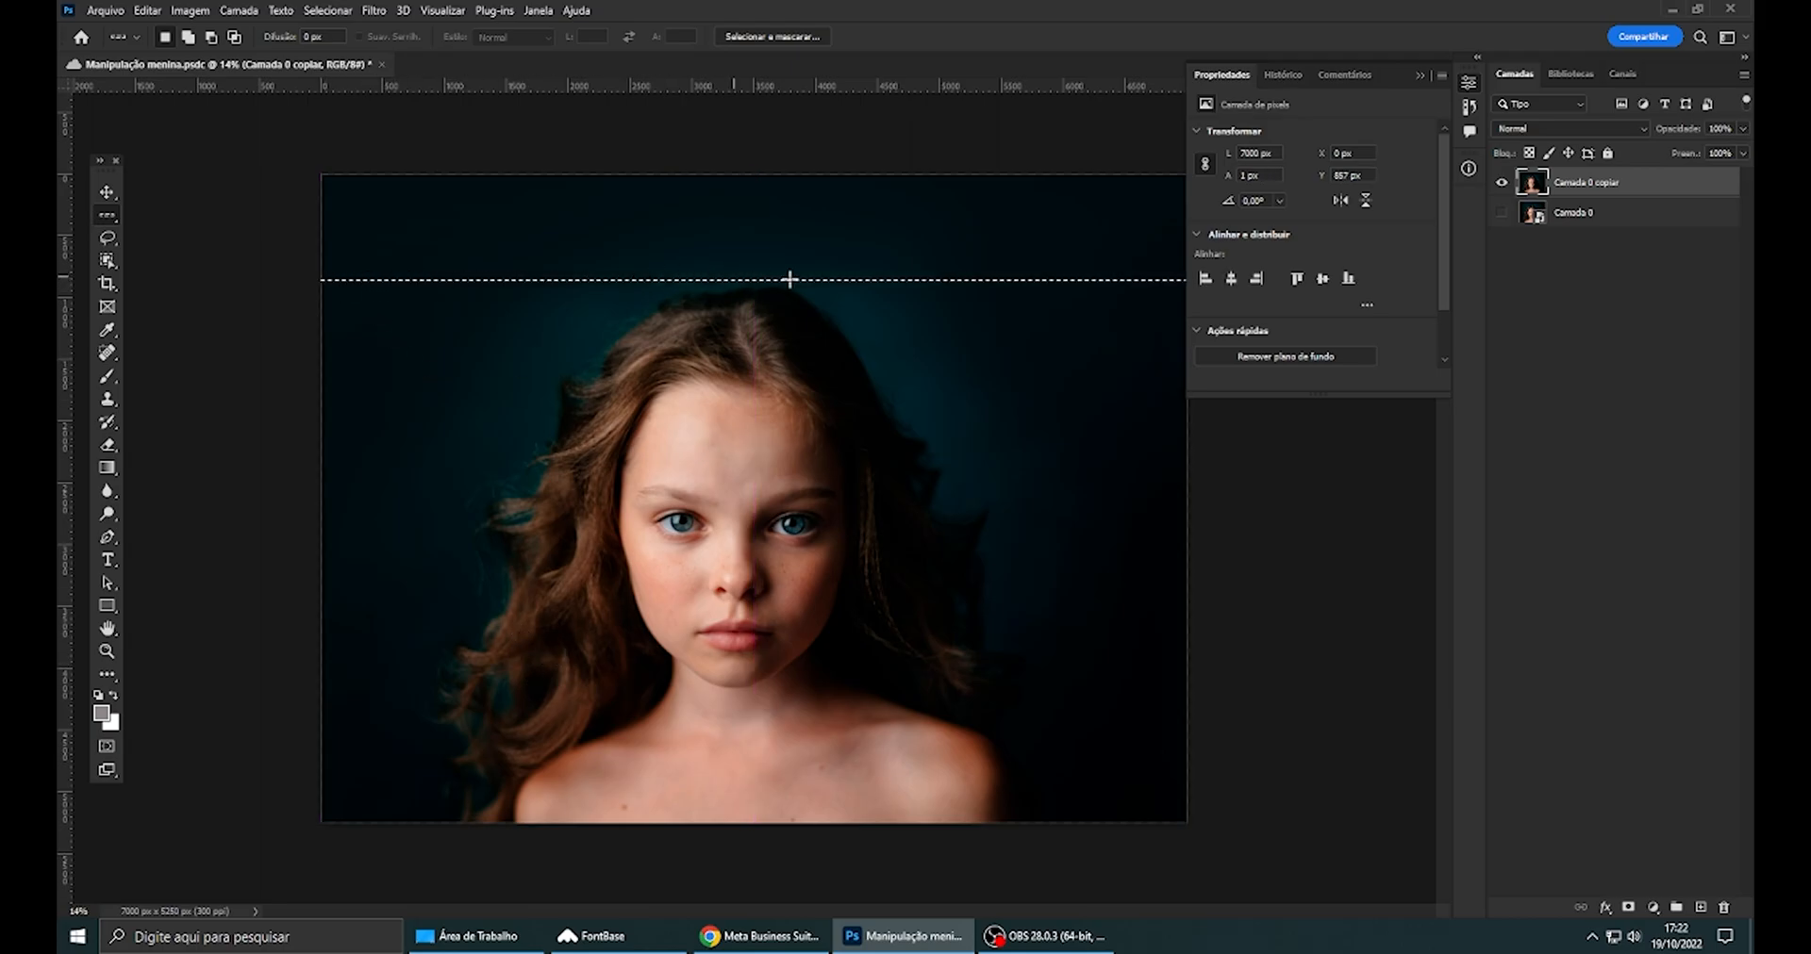
pyautogui.rightClick(108, 215)
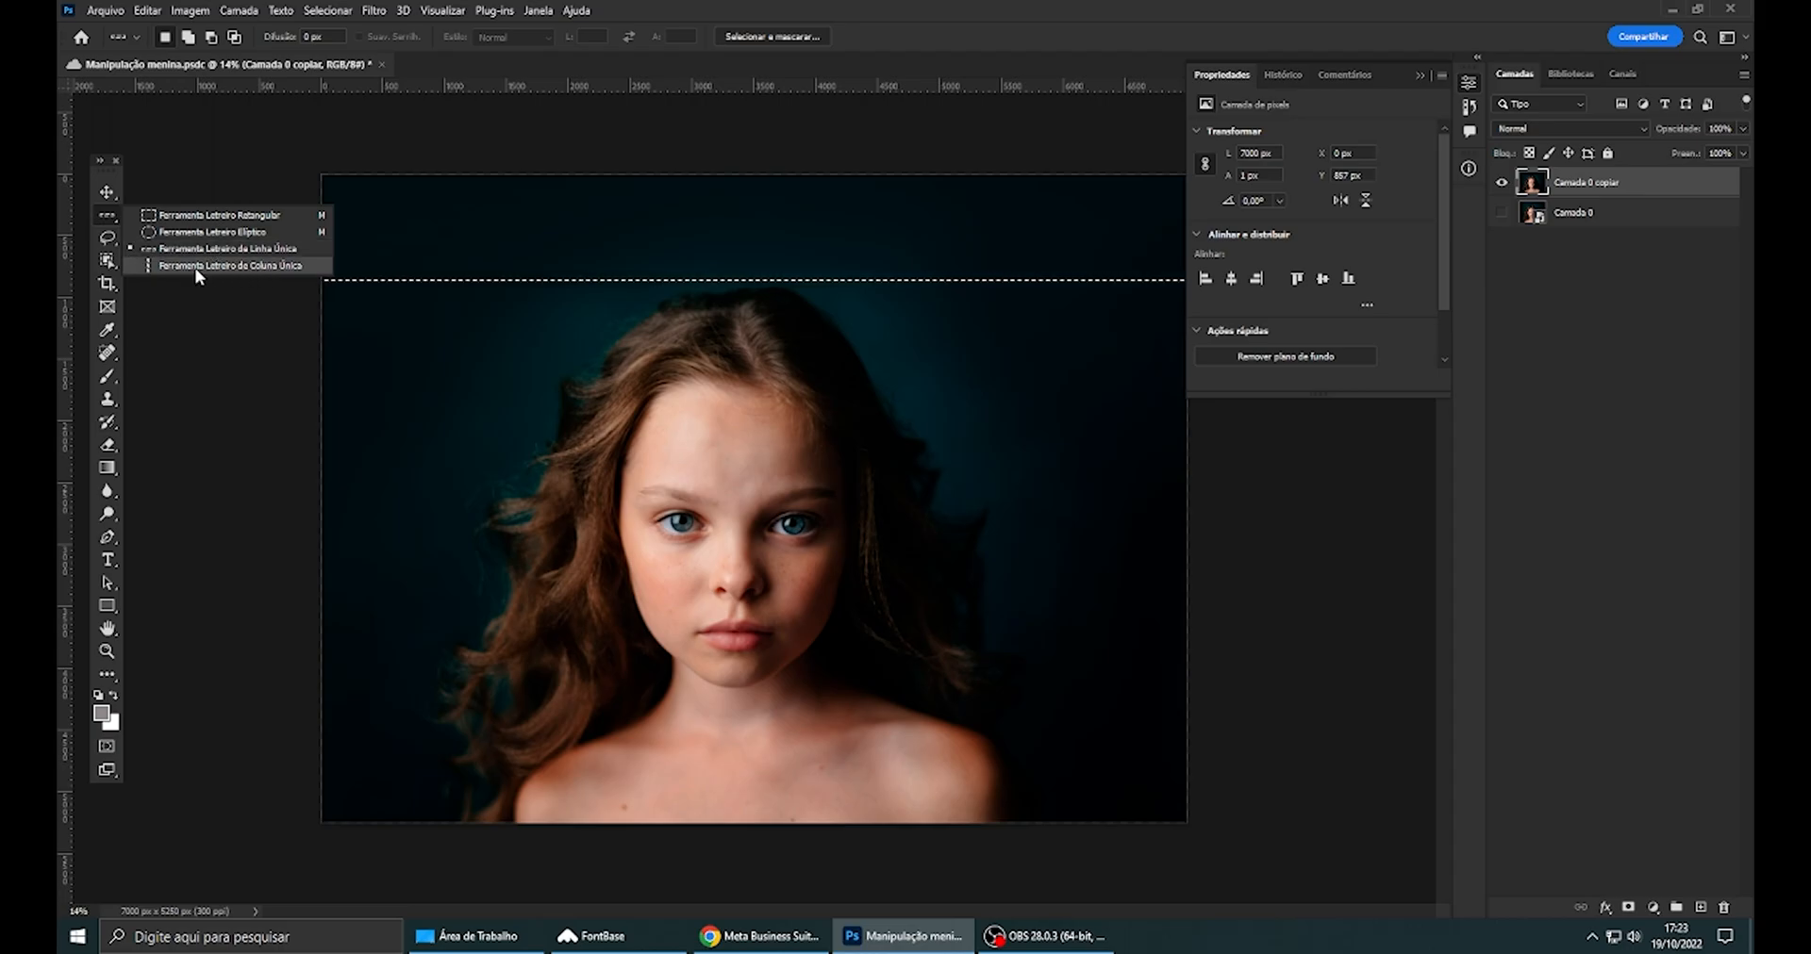
pyautogui.click(227, 266)
pyautogui.click(485, 519)
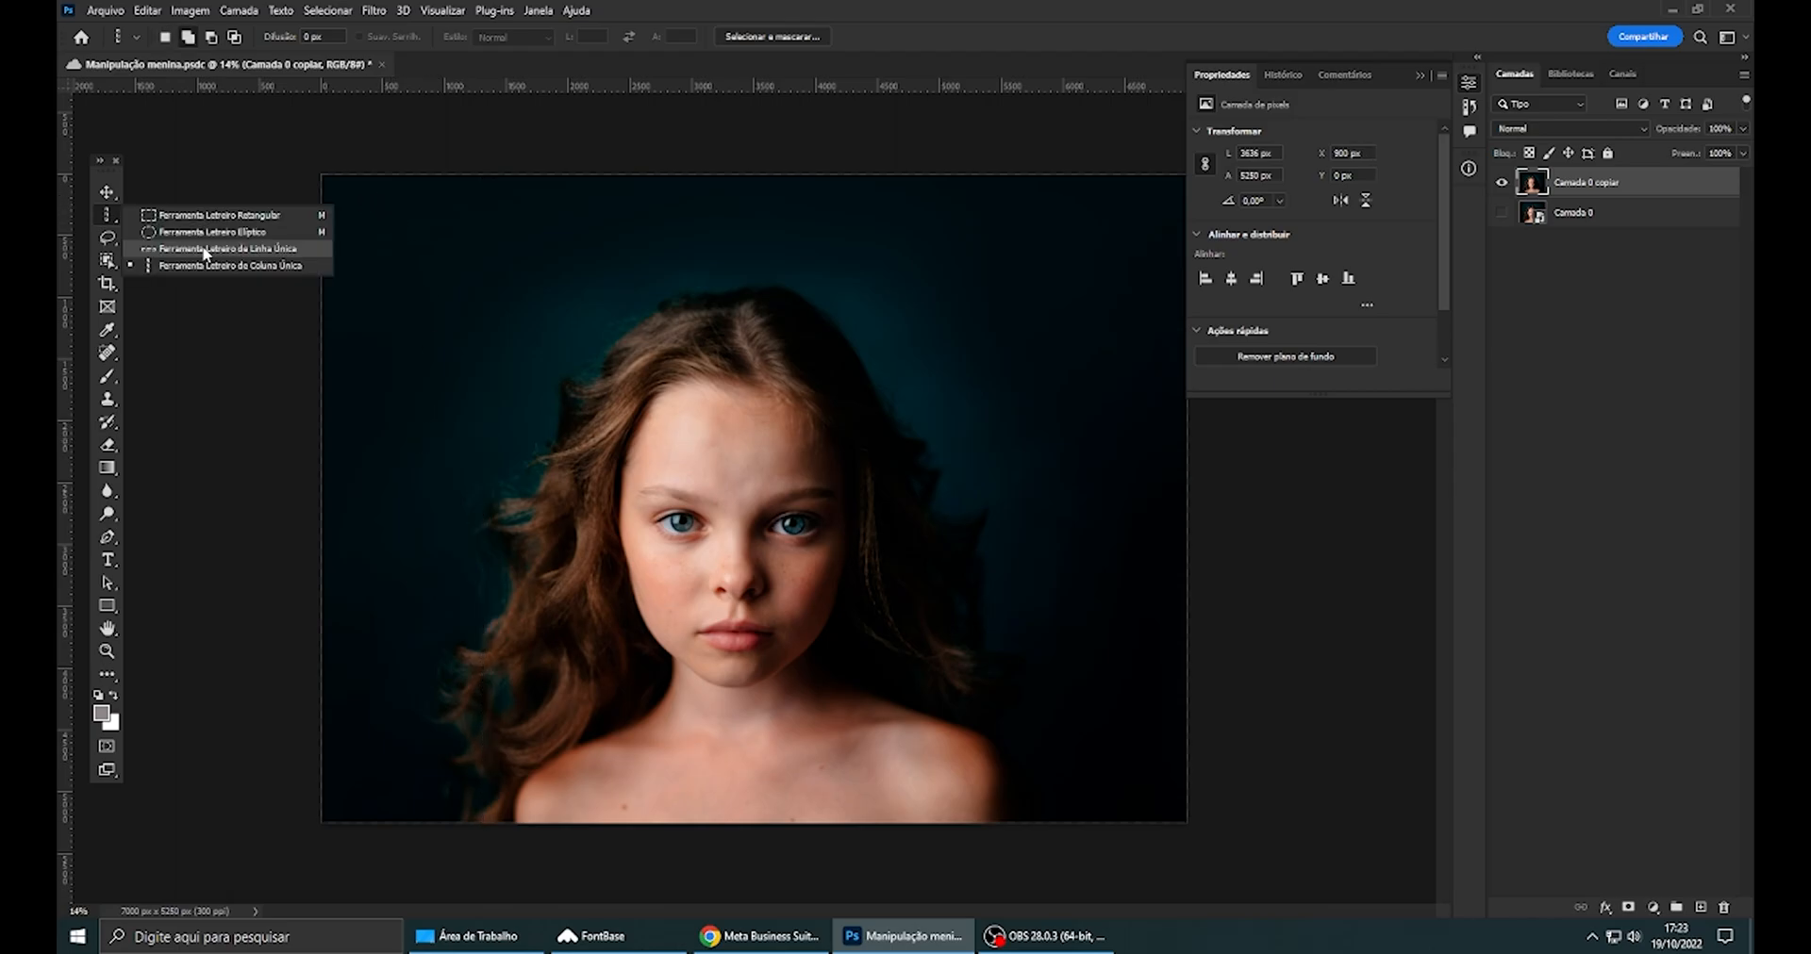
# - Place single-row selections above and across the head with the Single Row Marquee tool, and clear the selection
pyautogui.click(155, 253)
pyautogui.click(447, 264)
pyautogui.click(702, 412)
pyautogui.hotkey('ctrl', 'd')
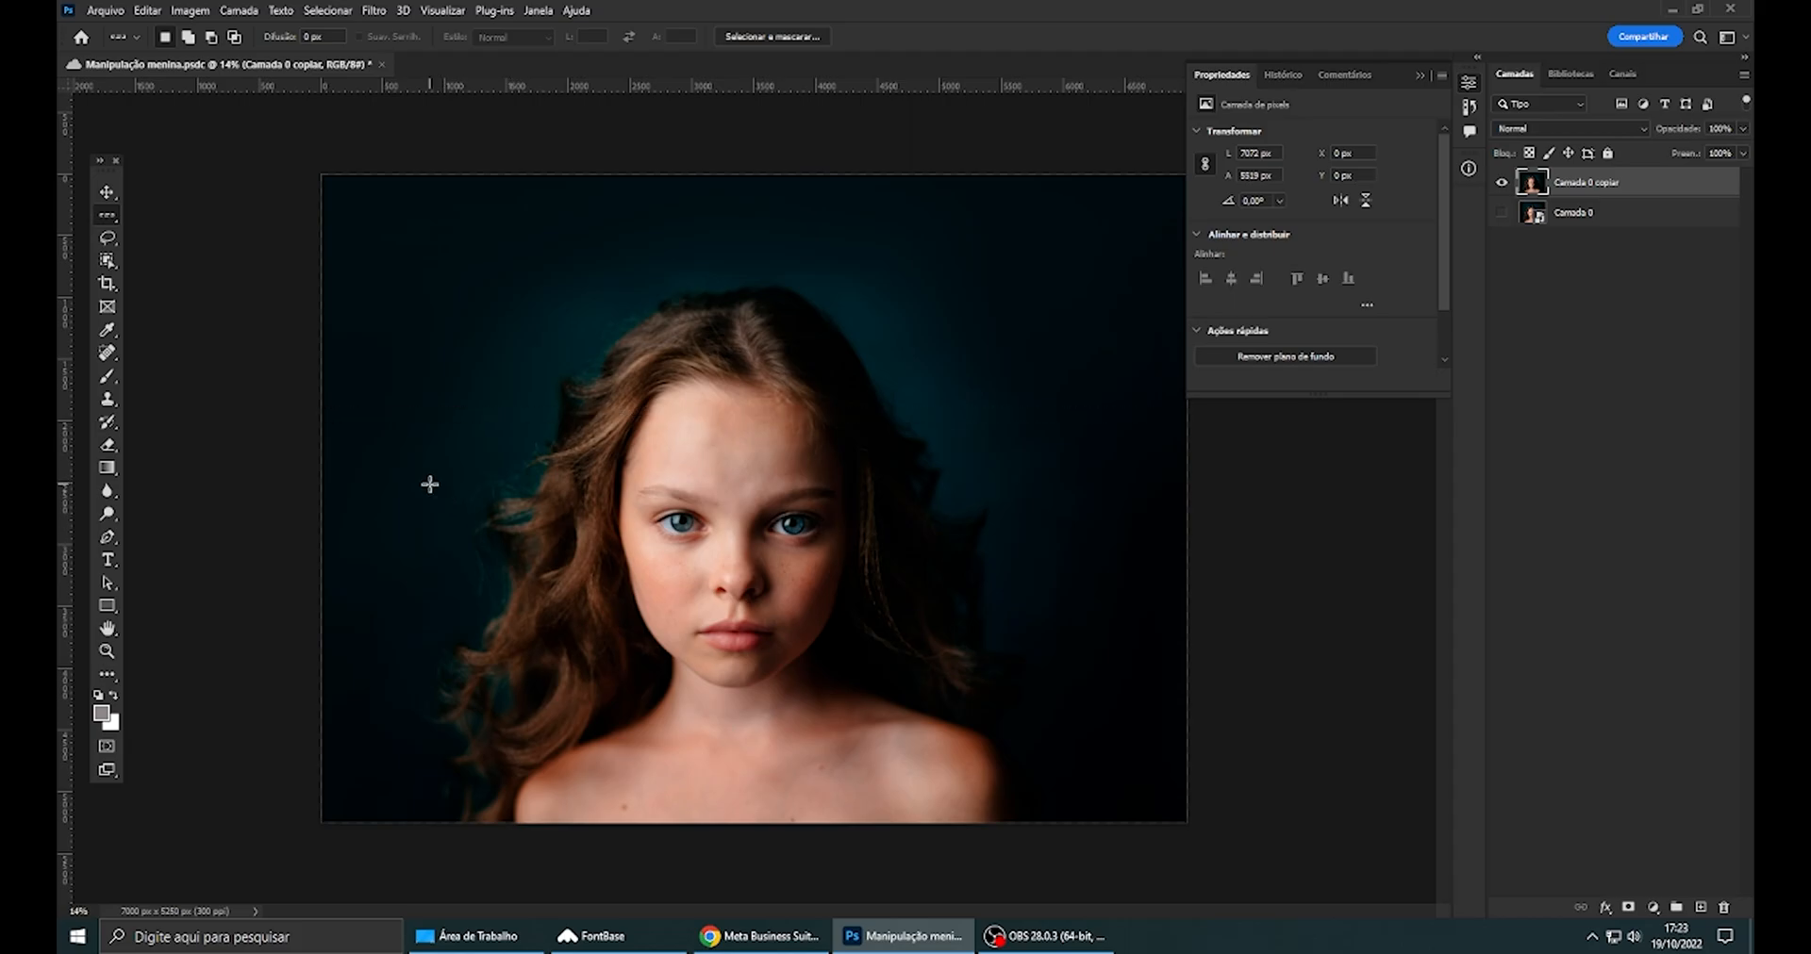
# - Draw a wavy freehand selection about 4578 × 4184 px around the head with the Lasso tool
pyautogui.click(109, 242)
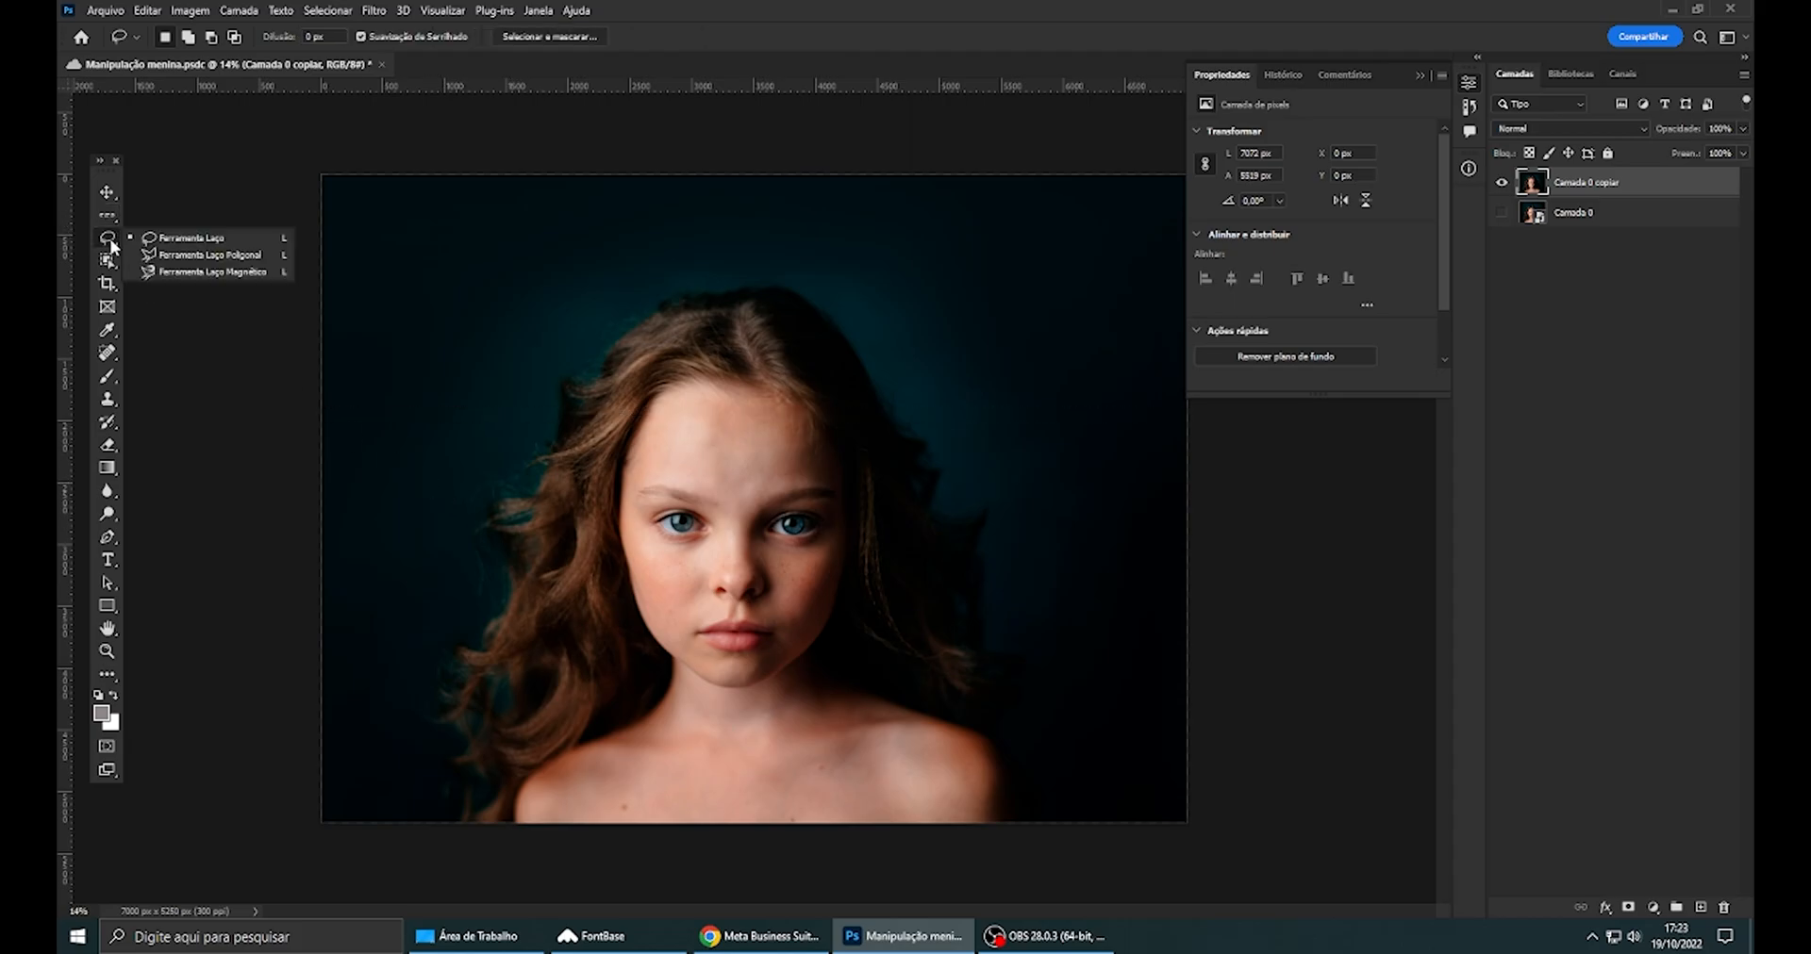
pyautogui.click(209, 242)
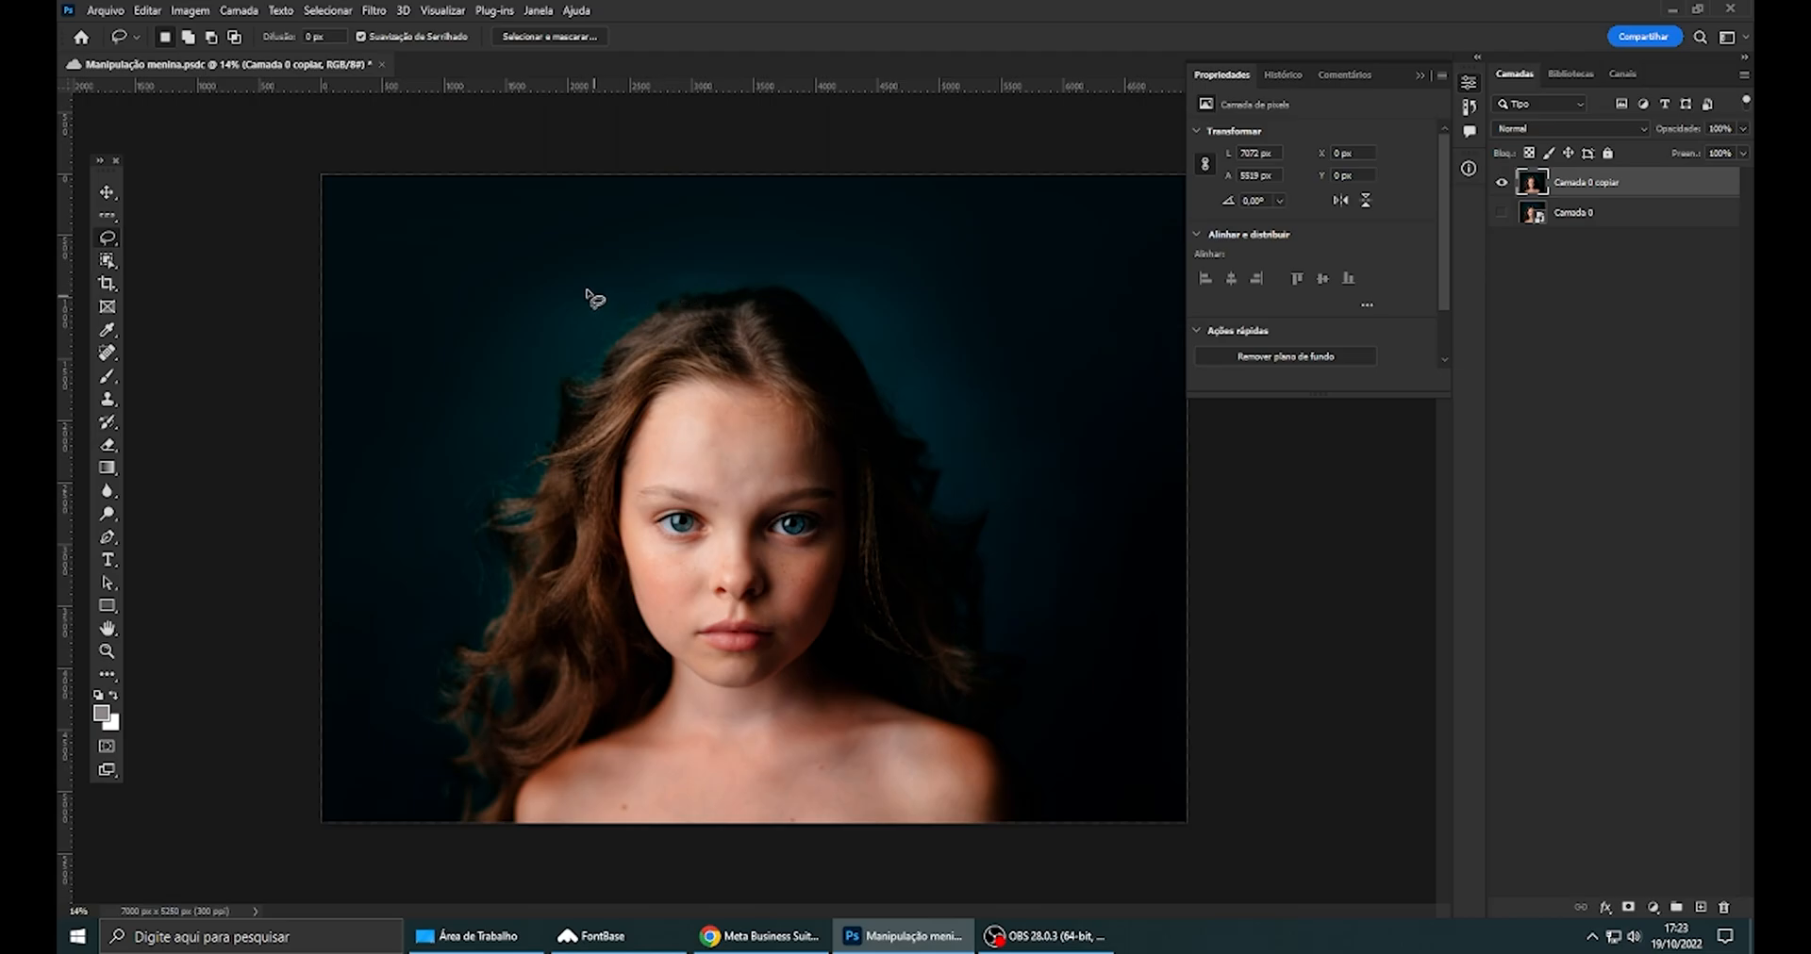
pyautogui.moveTo(657, 278)
pyautogui.mouseDown()
pyautogui.moveTo(503, 423)
pyautogui.moveTo(437, 540)
pyautogui.moveTo(526, 608)
pyautogui.moveTo(574, 712)
pyautogui.moveTo(711, 754)
pyautogui.moveTo(784, 667)
pyautogui.moveTo(894, 695)
pyautogui.moveTo(907, 611)
pyautogui.moveTo(980, 529)
pyautogui.moveTo(904, 305)
pyautogui.moveTo(792, 322)
pyautogui.moveTo(667, 281)
pyautogui.mouseUp()
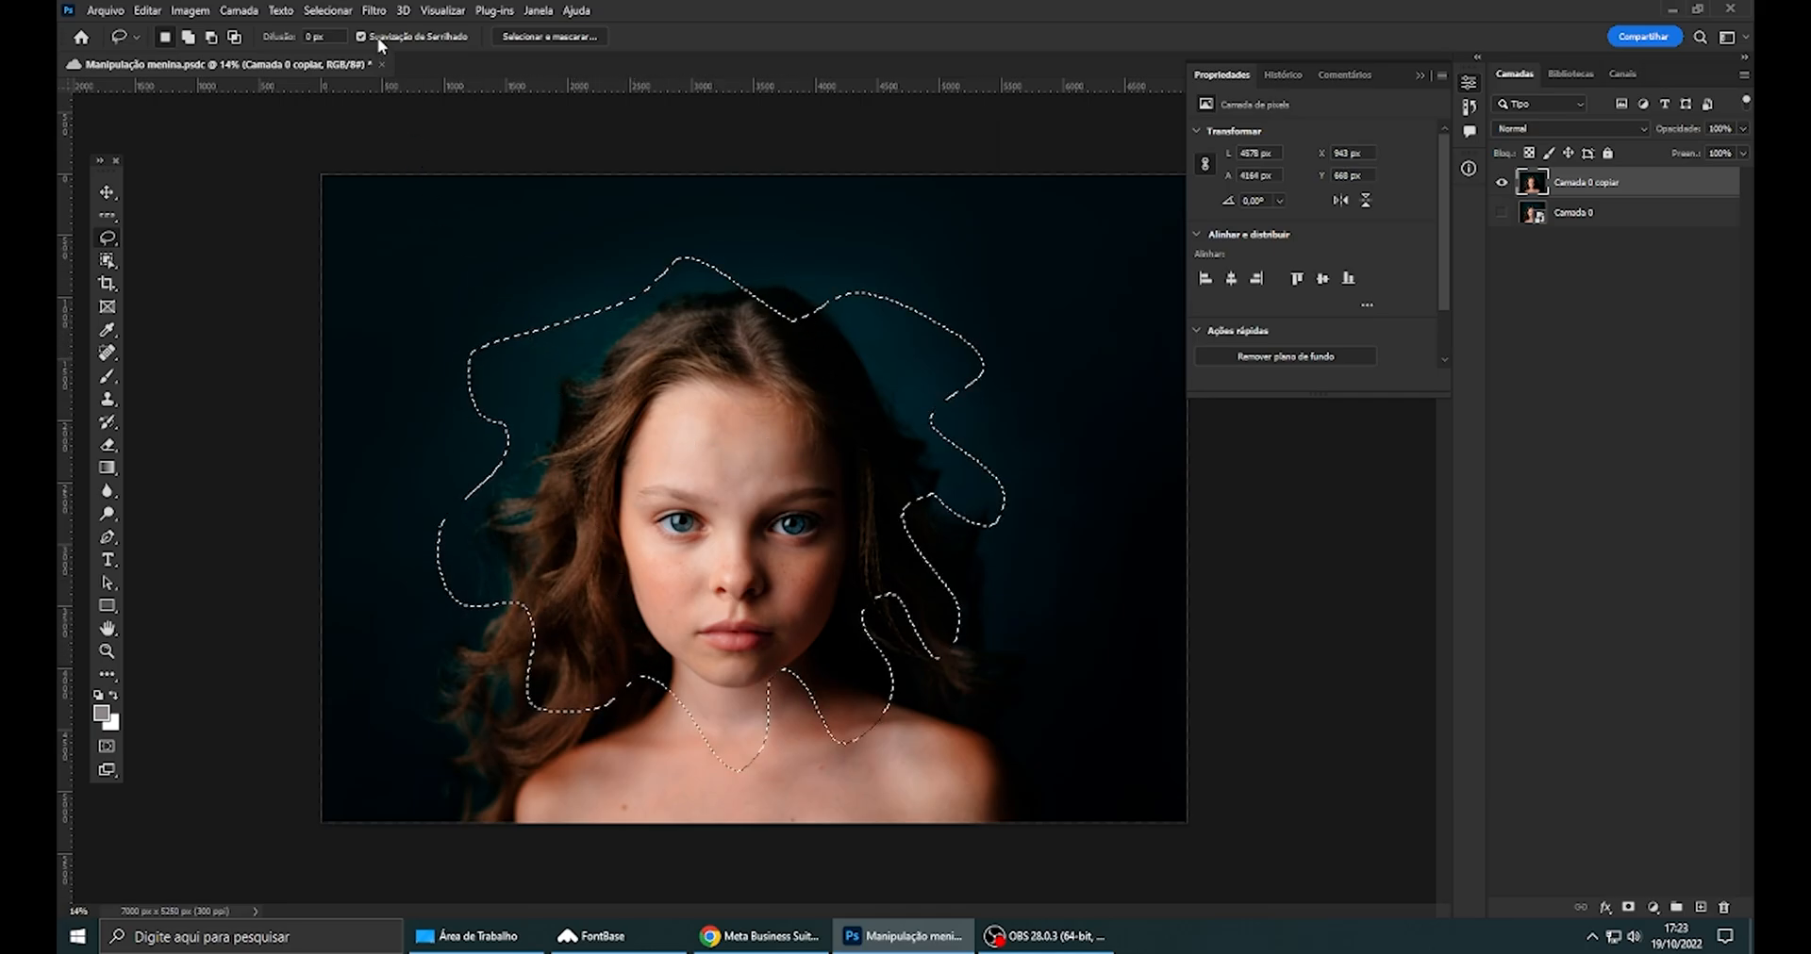
# - Copy the wavy freehand selection to a new layer and hide Camada 0 copiar to examine the cutout's edge
pyautogui.click(311, 35)
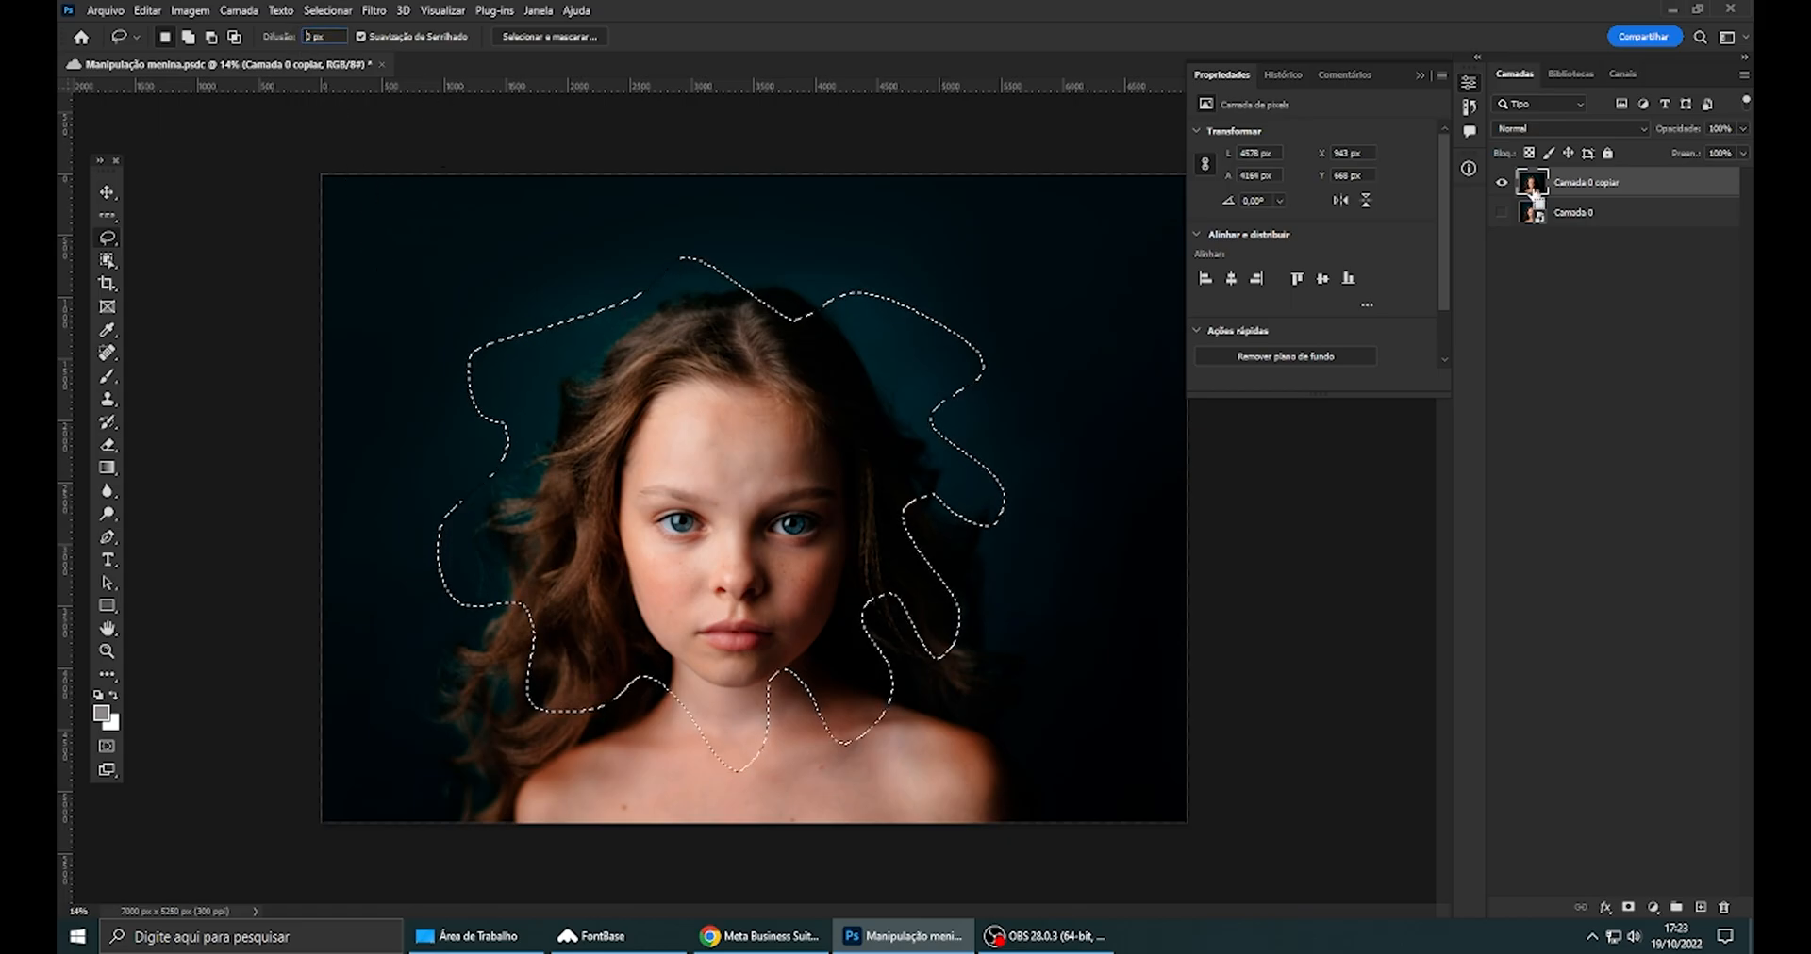
pyautogui.hotkey('ctrl', 'j')
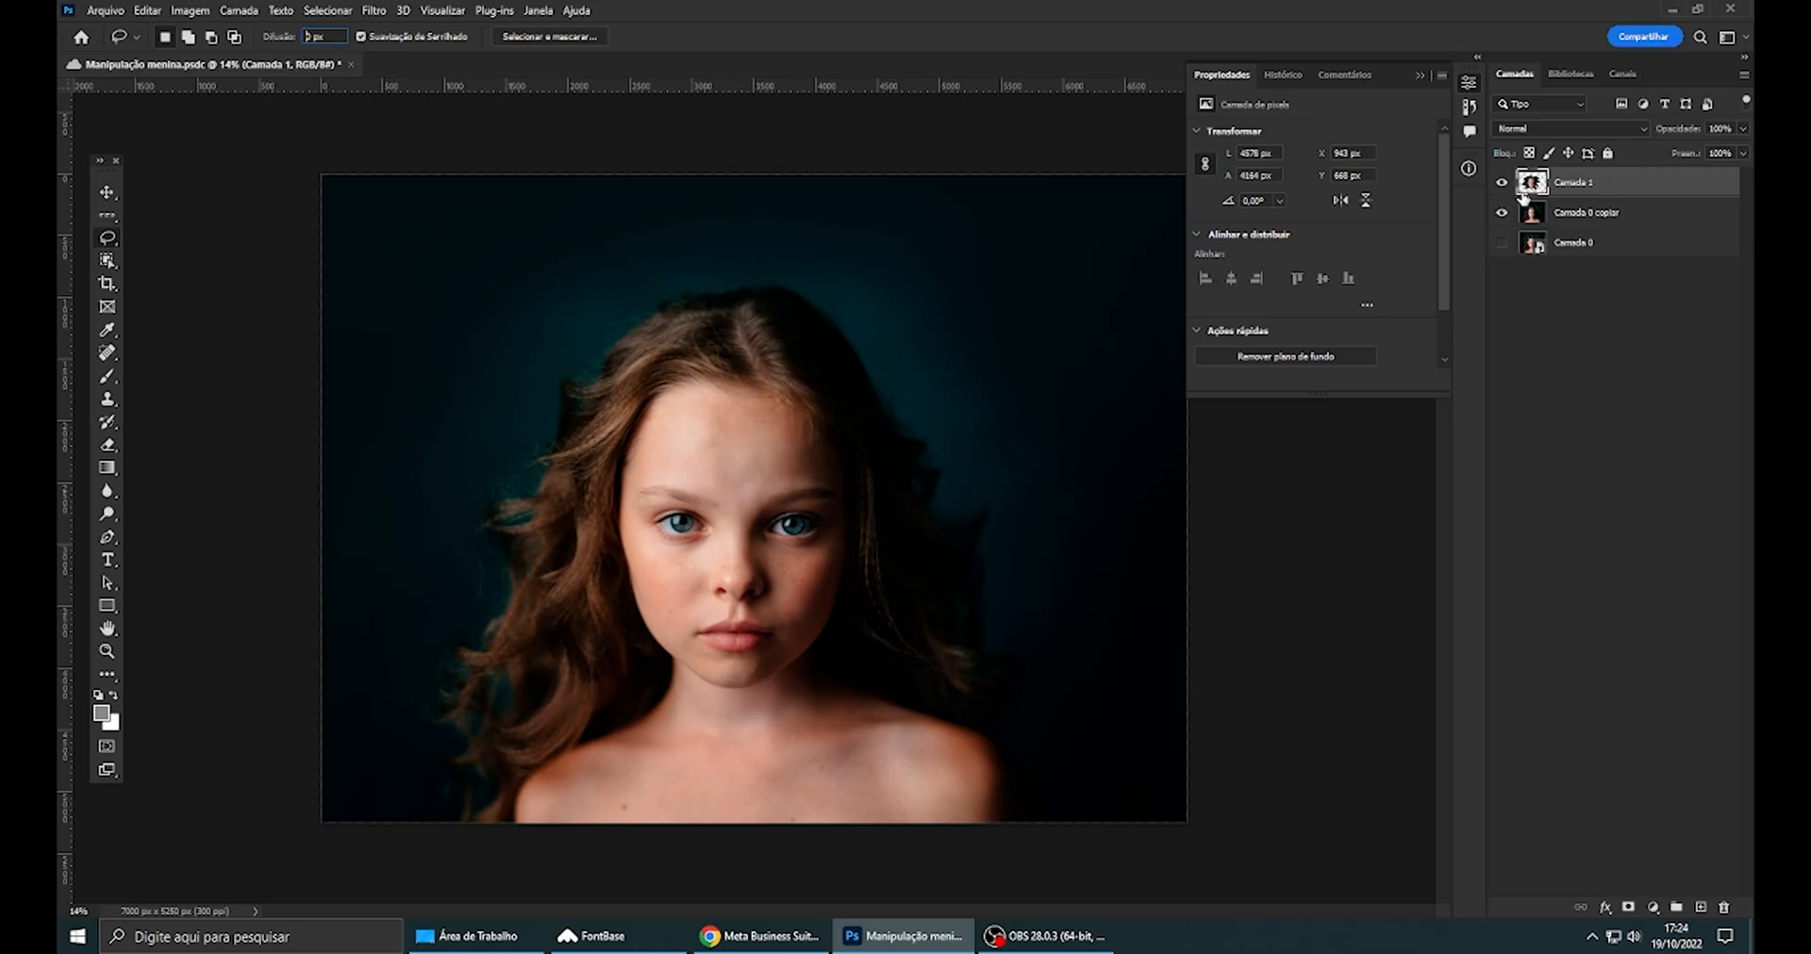
pyautogui.click(1501, 212)
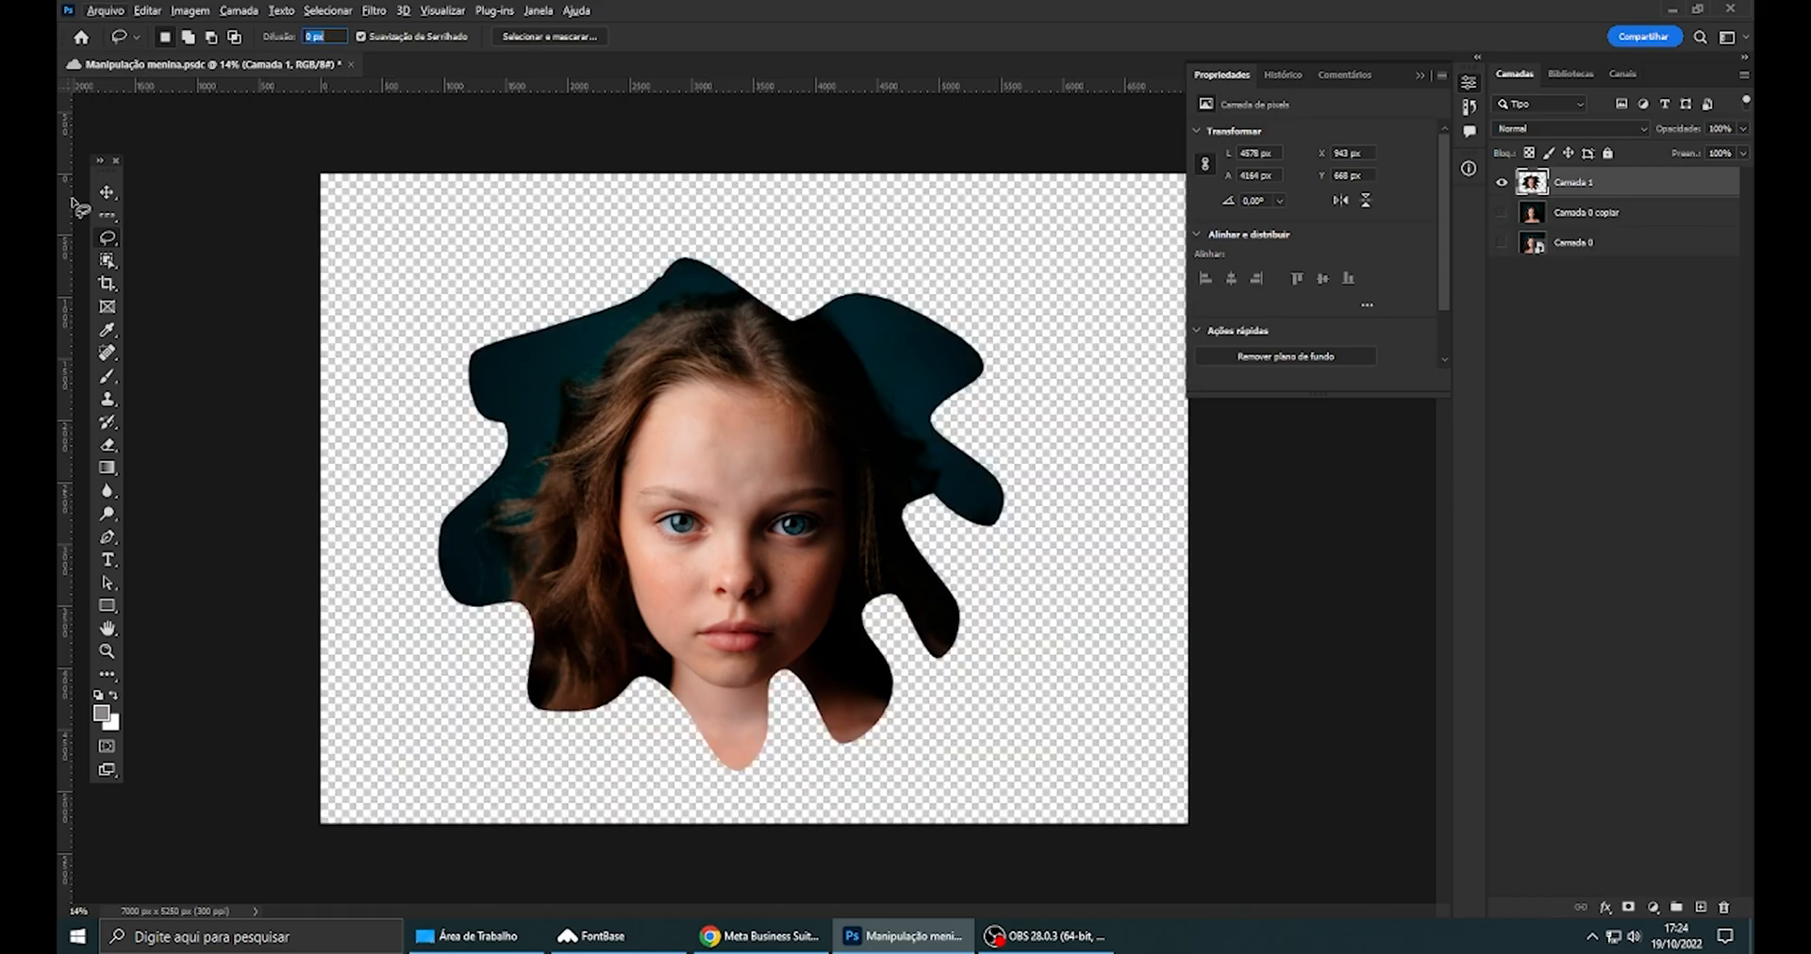
pyautogui.click(115, 190)
pyautogui.scroll(15, 744, 291)
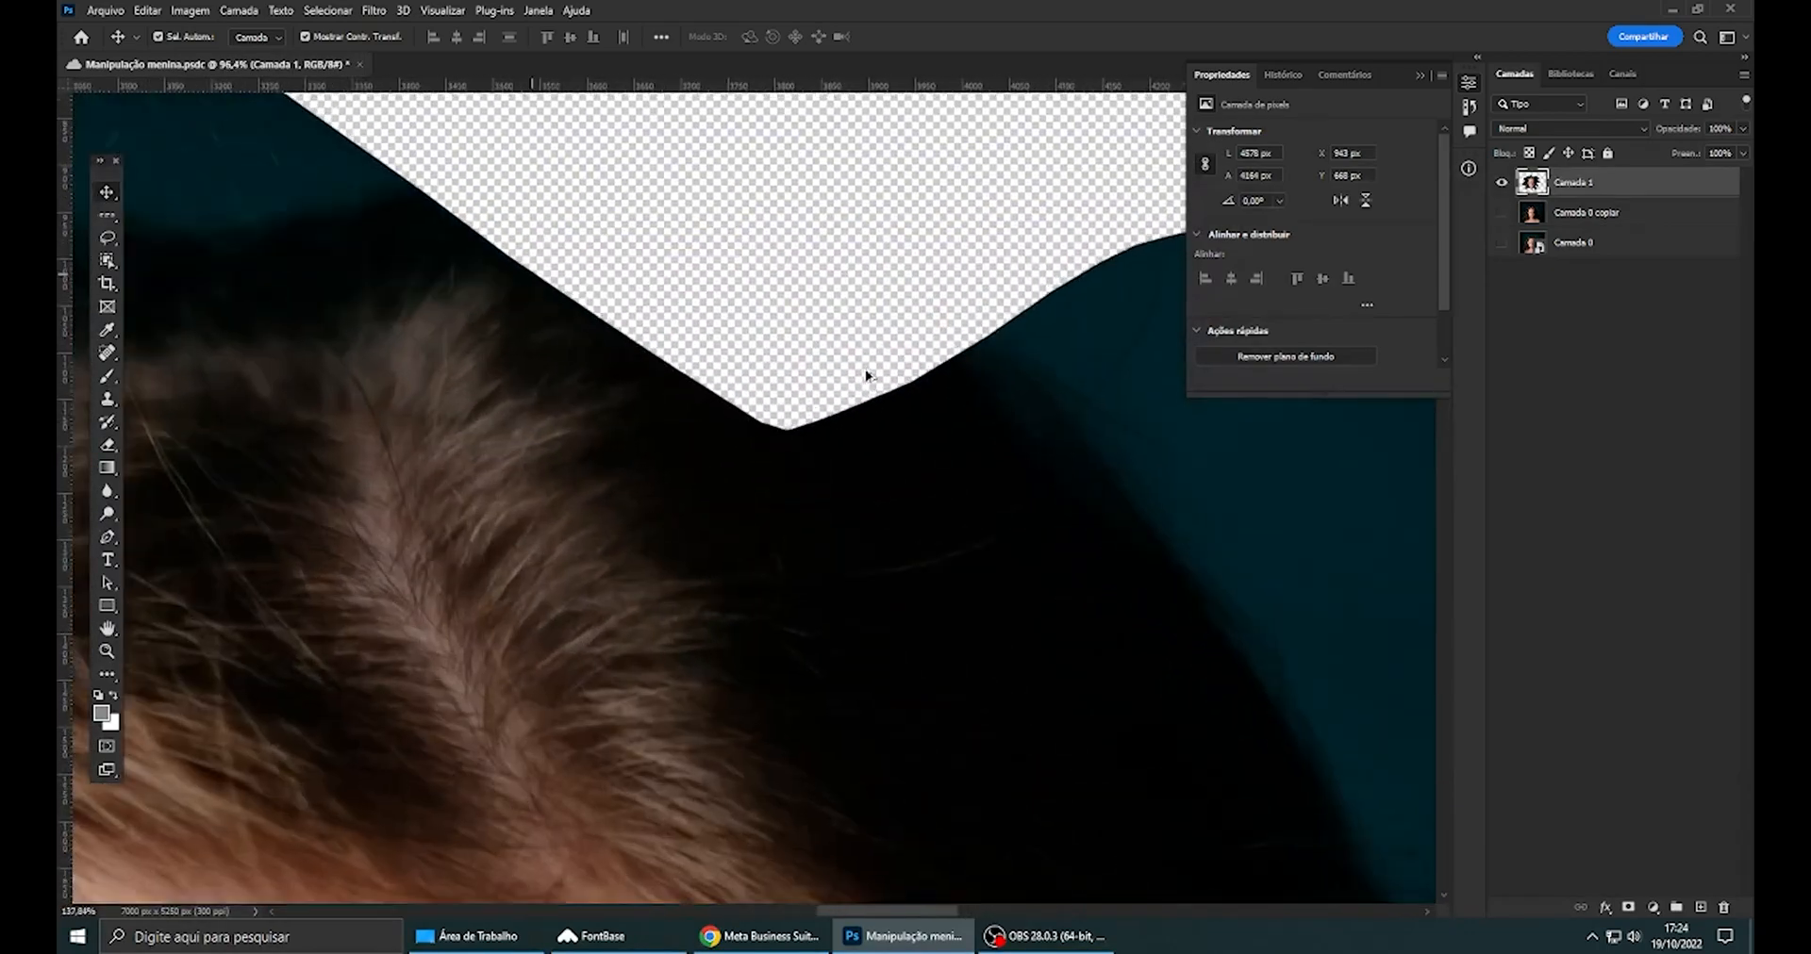
pyautogui.scroll(2, 855, 422)
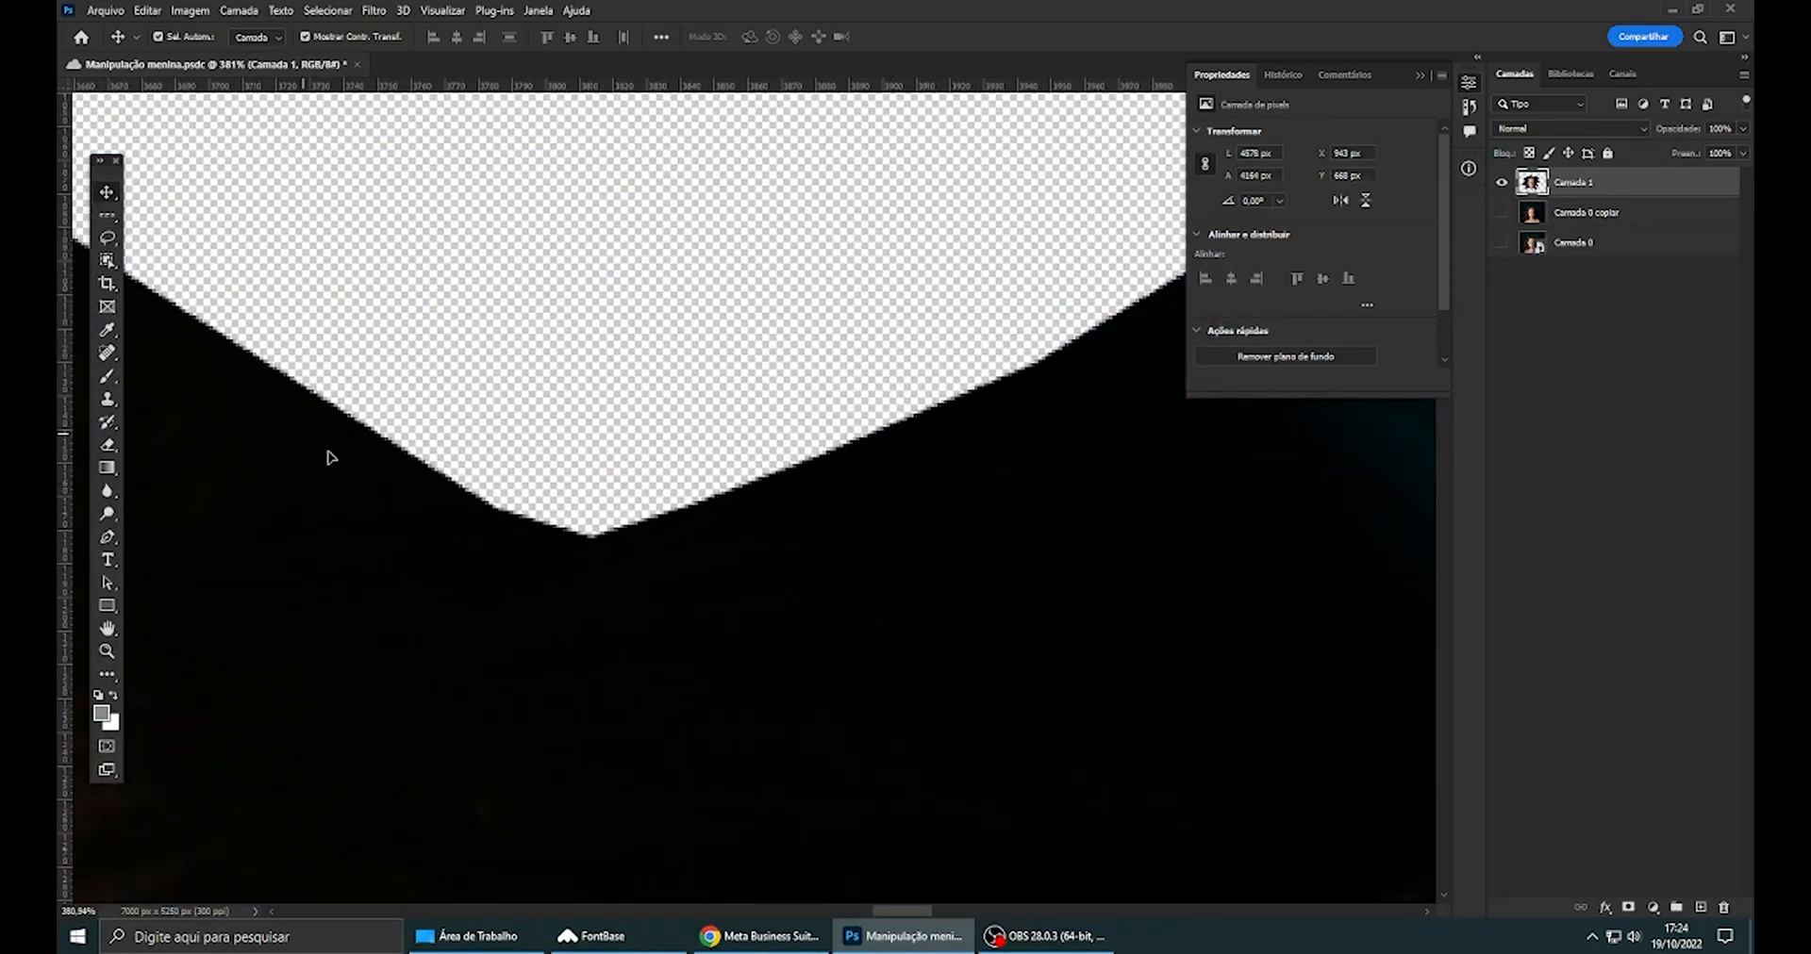
pyautogui.scroll(-7, 695, 525)
# - Hide the Camada 1 cutout layer and show the Camada 0 copiar layer
pyautogui.click(1503, 183)
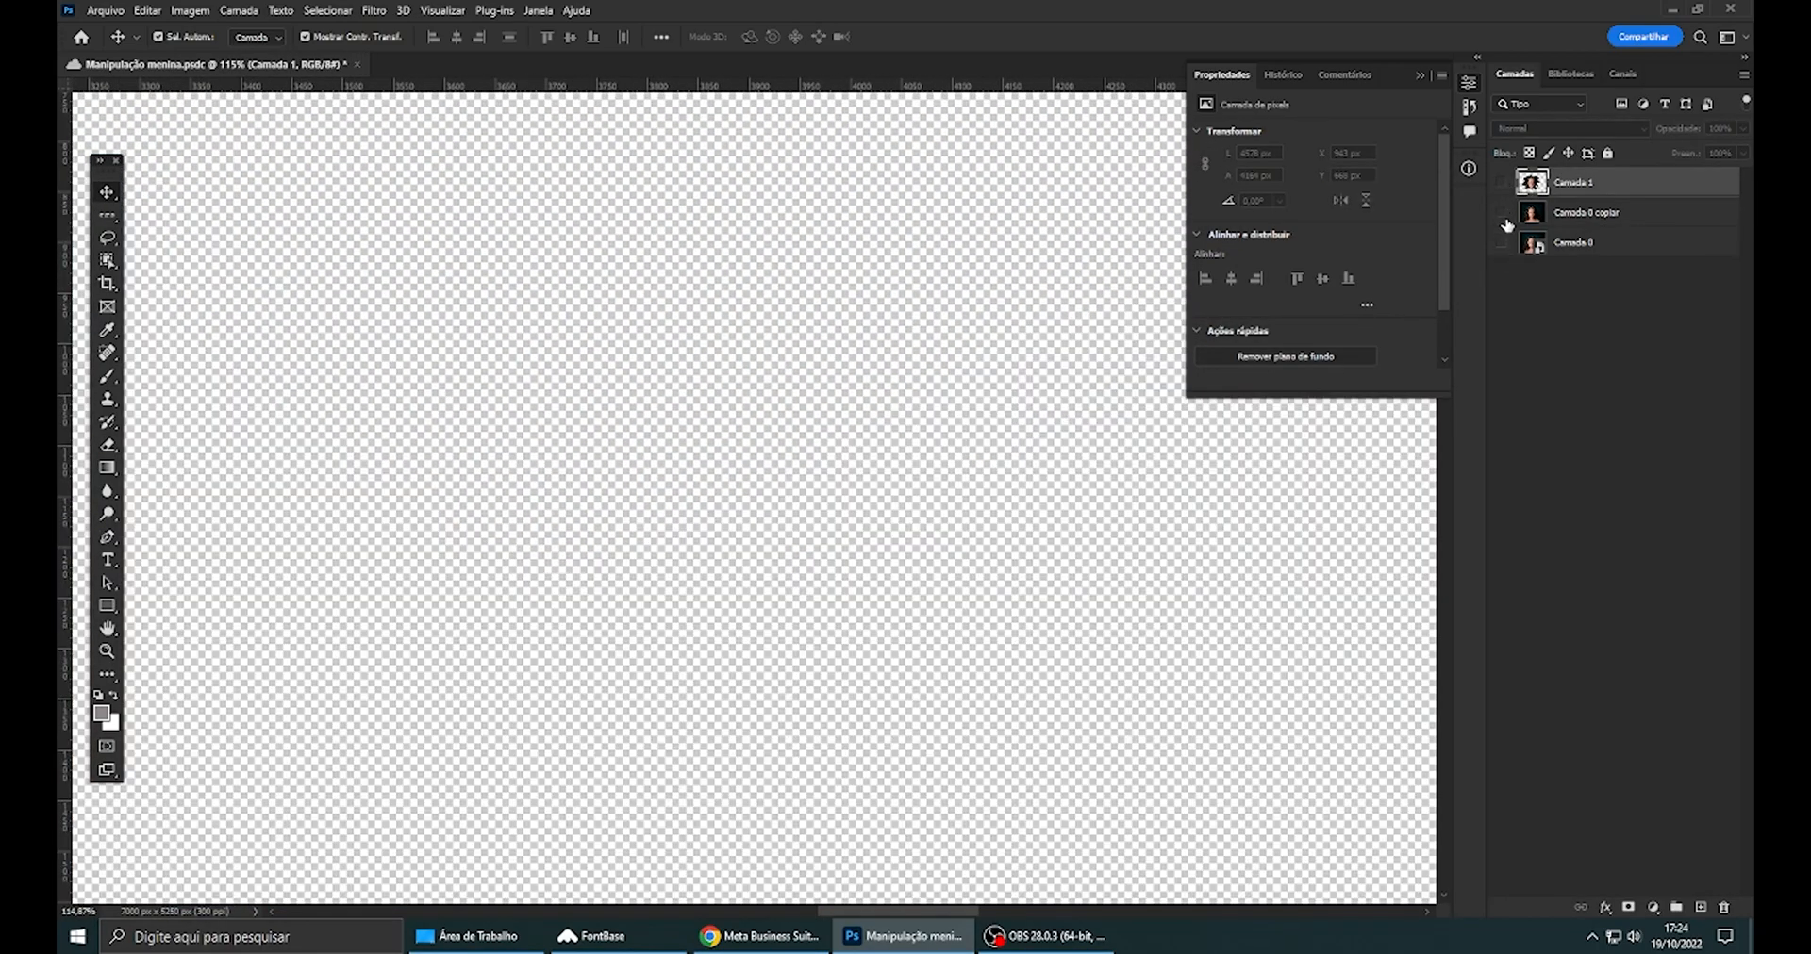
pyautogui.click(1501, 213)
pyautogui.scroll(-12, 796, 315)
pyautogui.scroll(2, 657, 451)
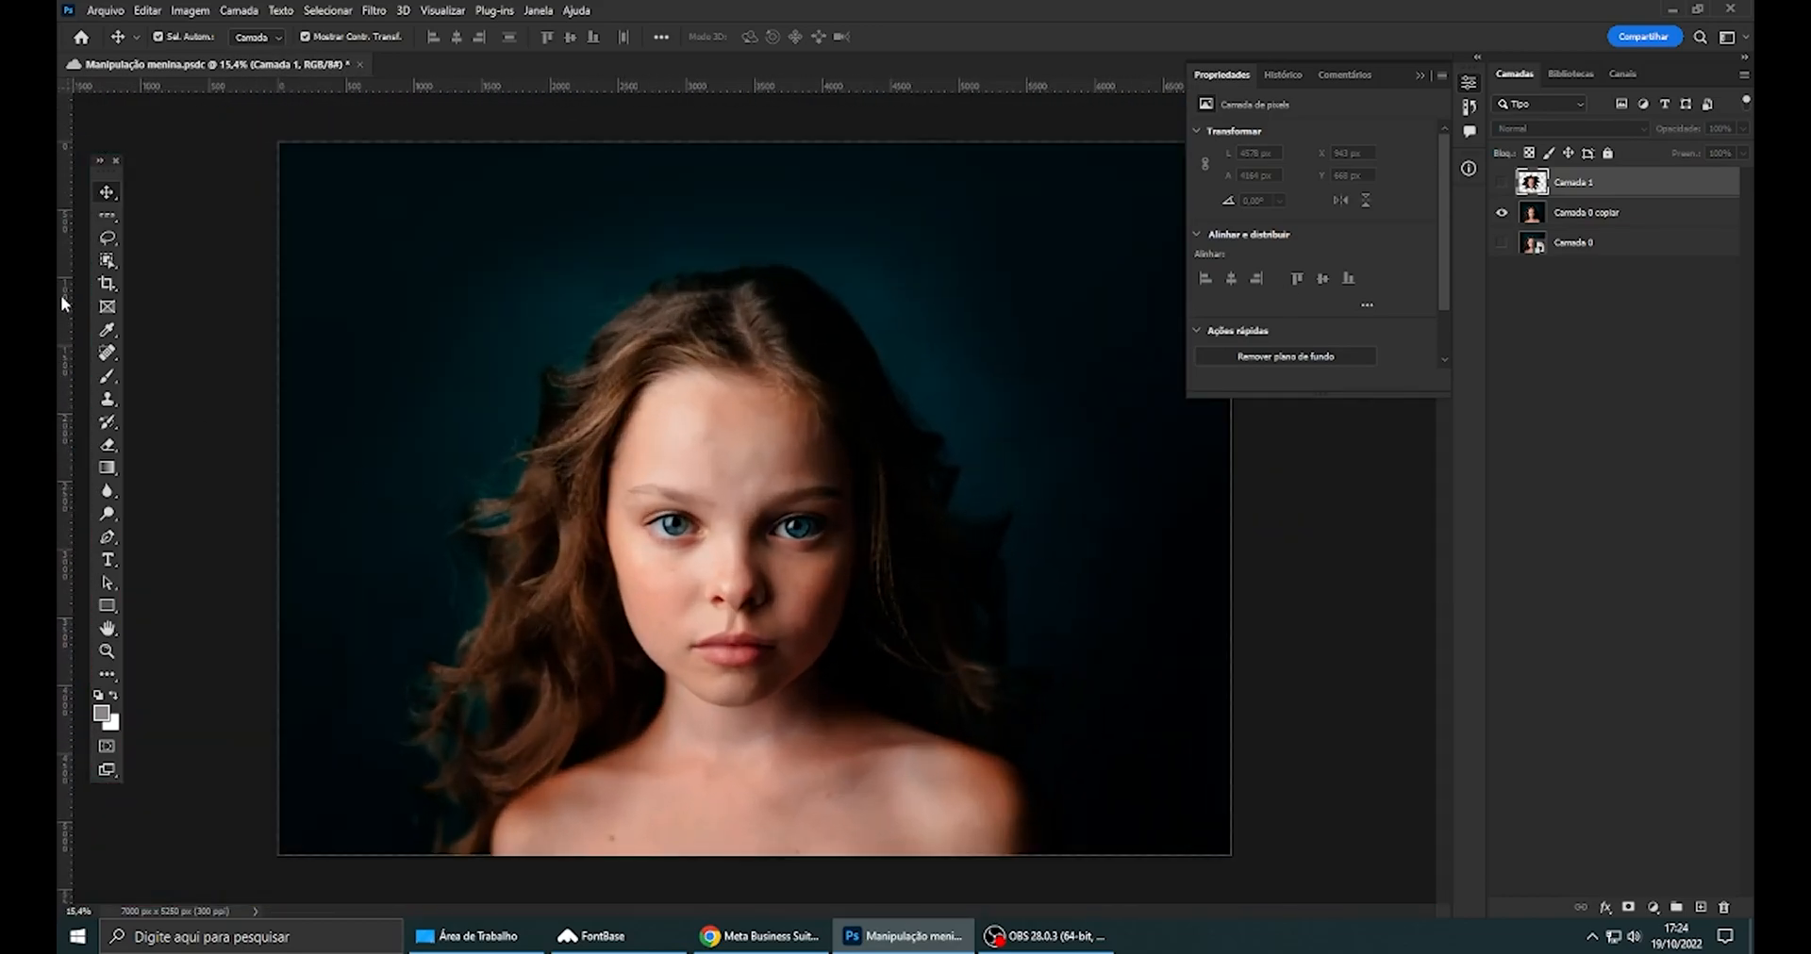
# - Draw a feathered Lasso selection about 3507 × 3642 px around the face and hair
pyautogui.click(109, 237)
pyautogui.scroll(1, 584, 307)
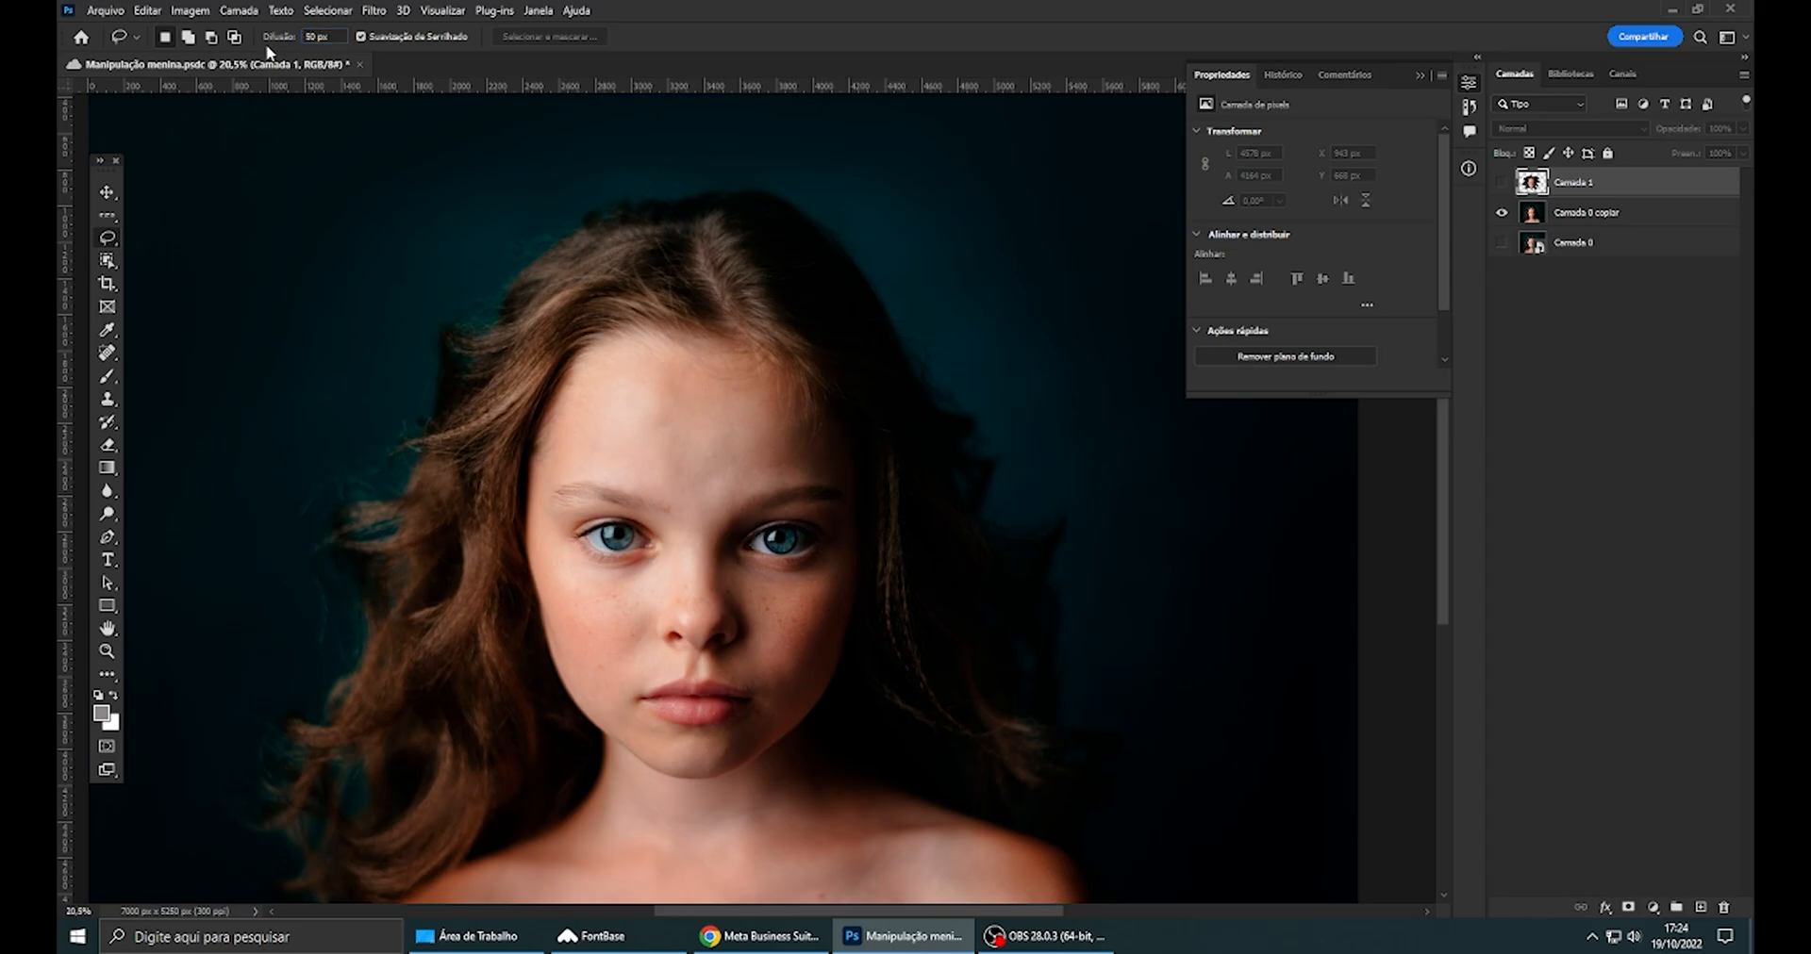
pyautogui.scroll(-2, 665, 350)
pyautogui.moveTo(778, 312)
pyautogui.mouseDown()
pyautogui.moveTo(578, 403)
pyautogui.moveTo(557, 606)
pyautogui.moveTo(798, 674)
pyautogui.moveTo(892, 478)
pyautogui.moveTo(816, 332)
pyautogui.mouseUp()
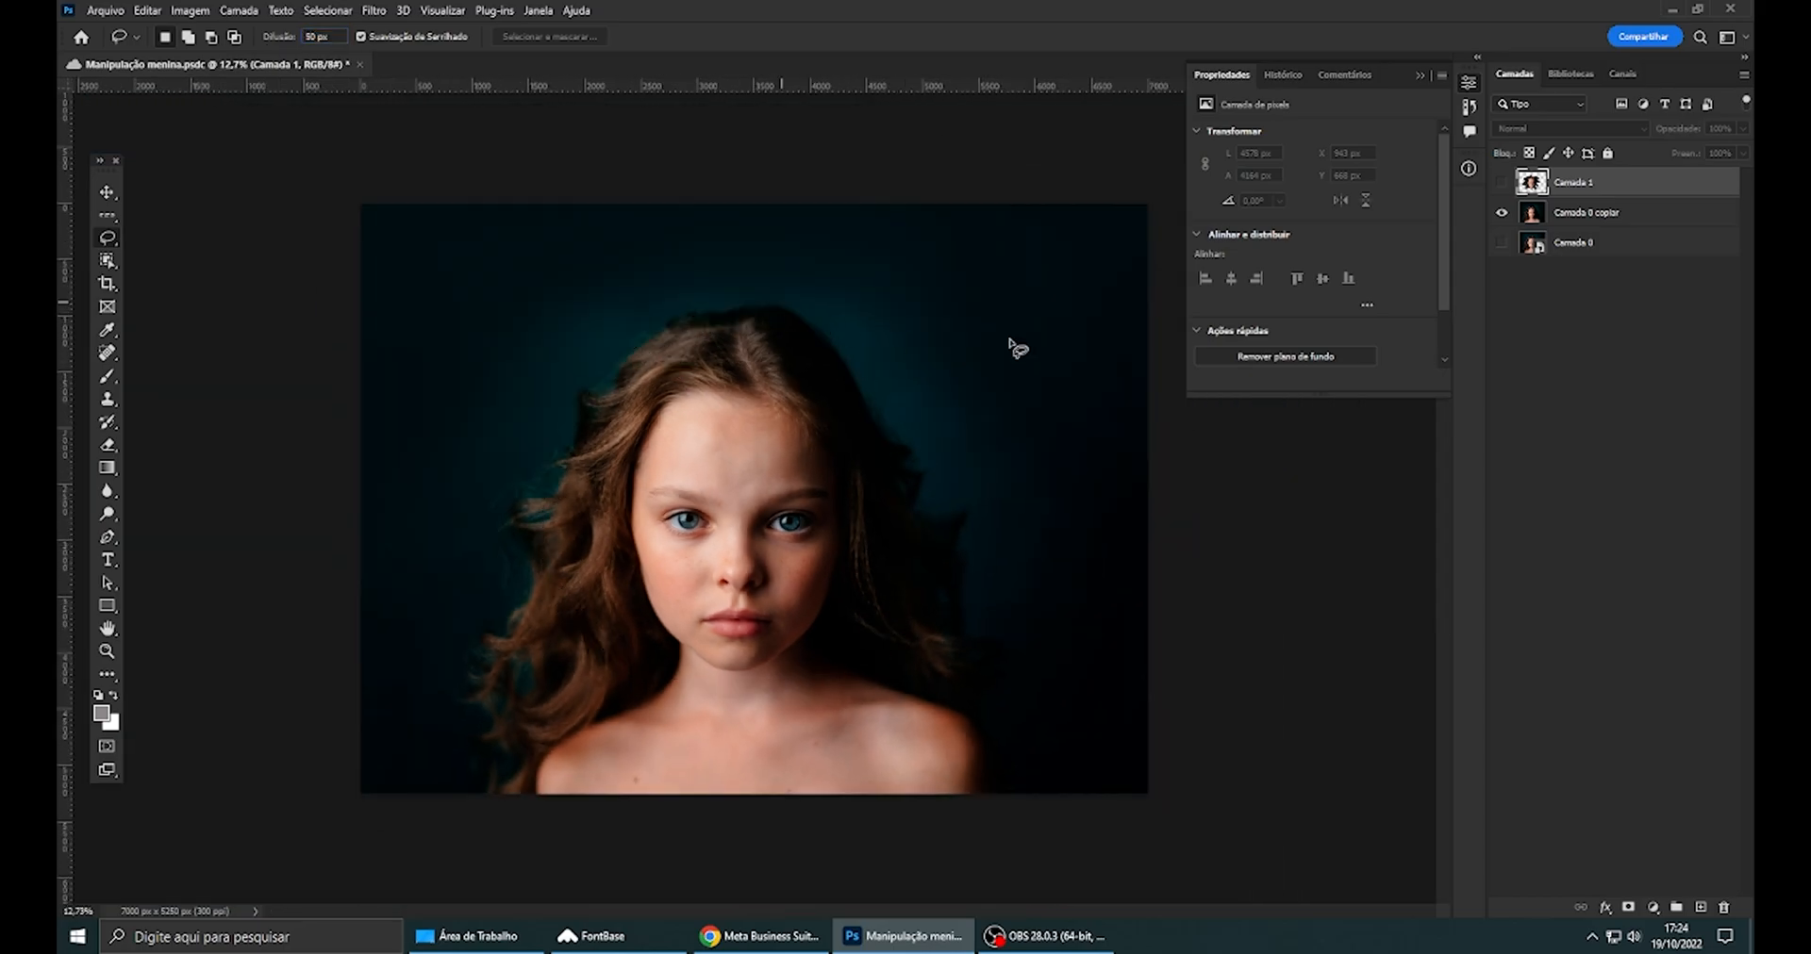
# - Copy the feathered selection from Camada 0 copiar to a new layer and hide the source layer to examine the cutout's edge
pyautogui.click(1562, 215)
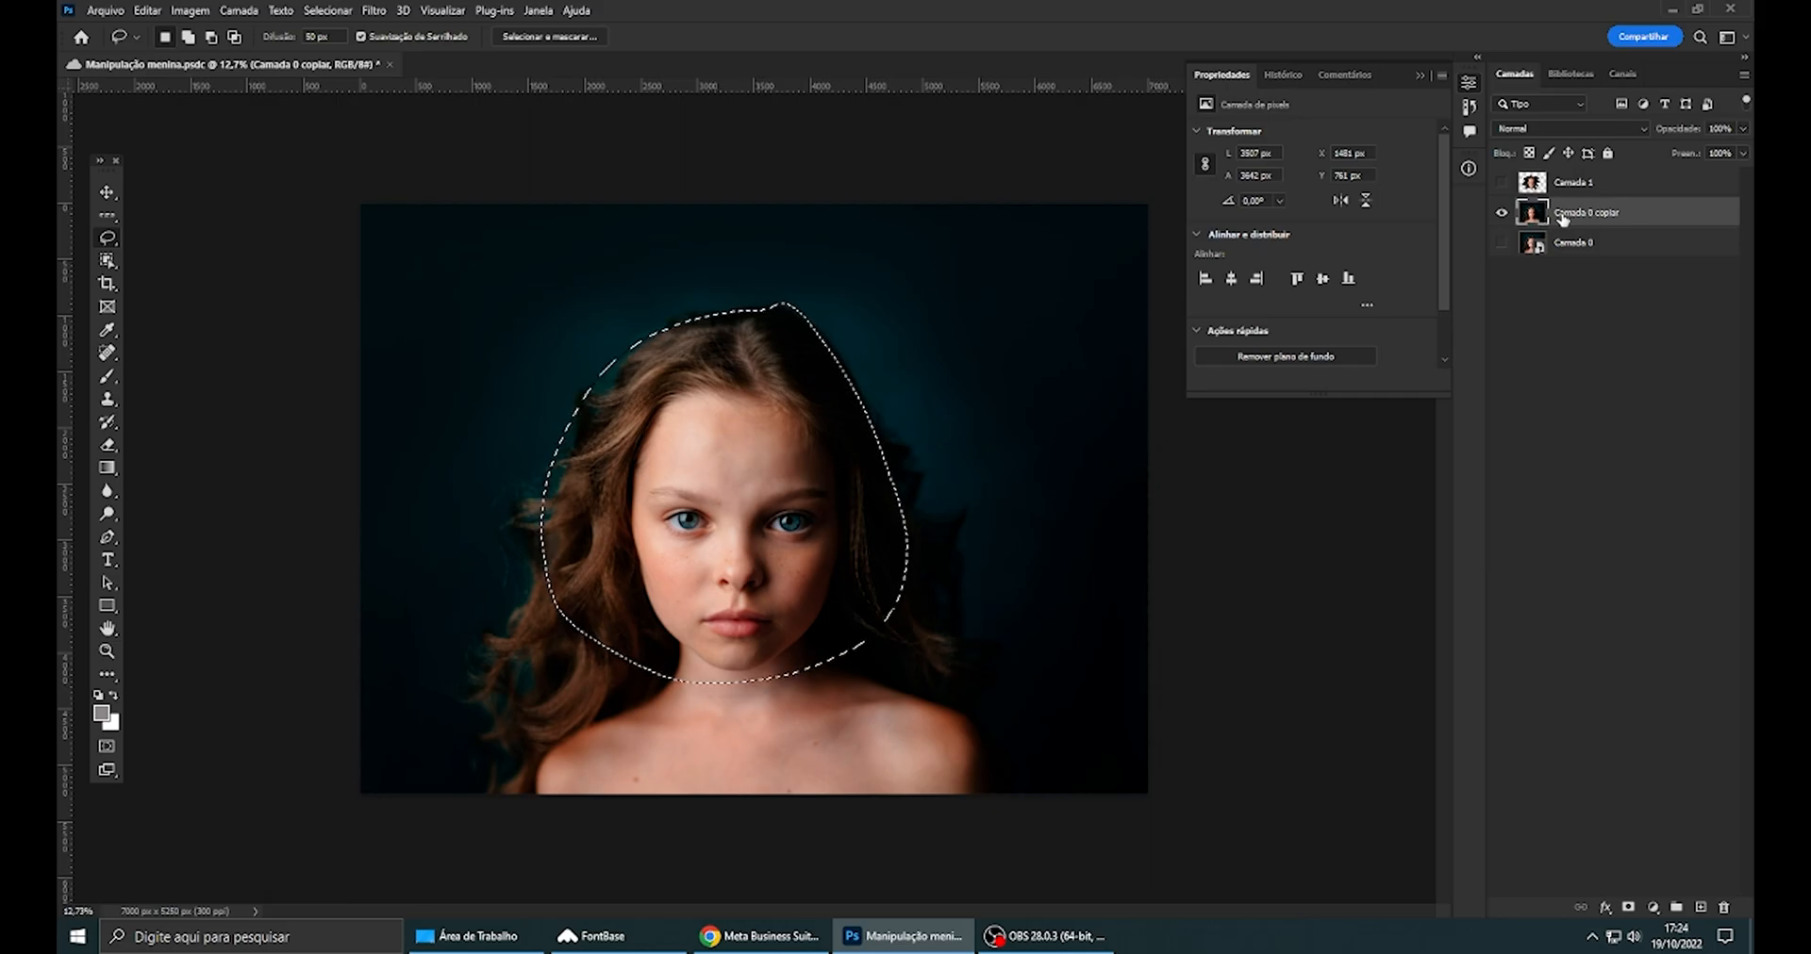
pyautogui.hotkey('ctrl', 'j')
pyautogui.click(1502, 242)
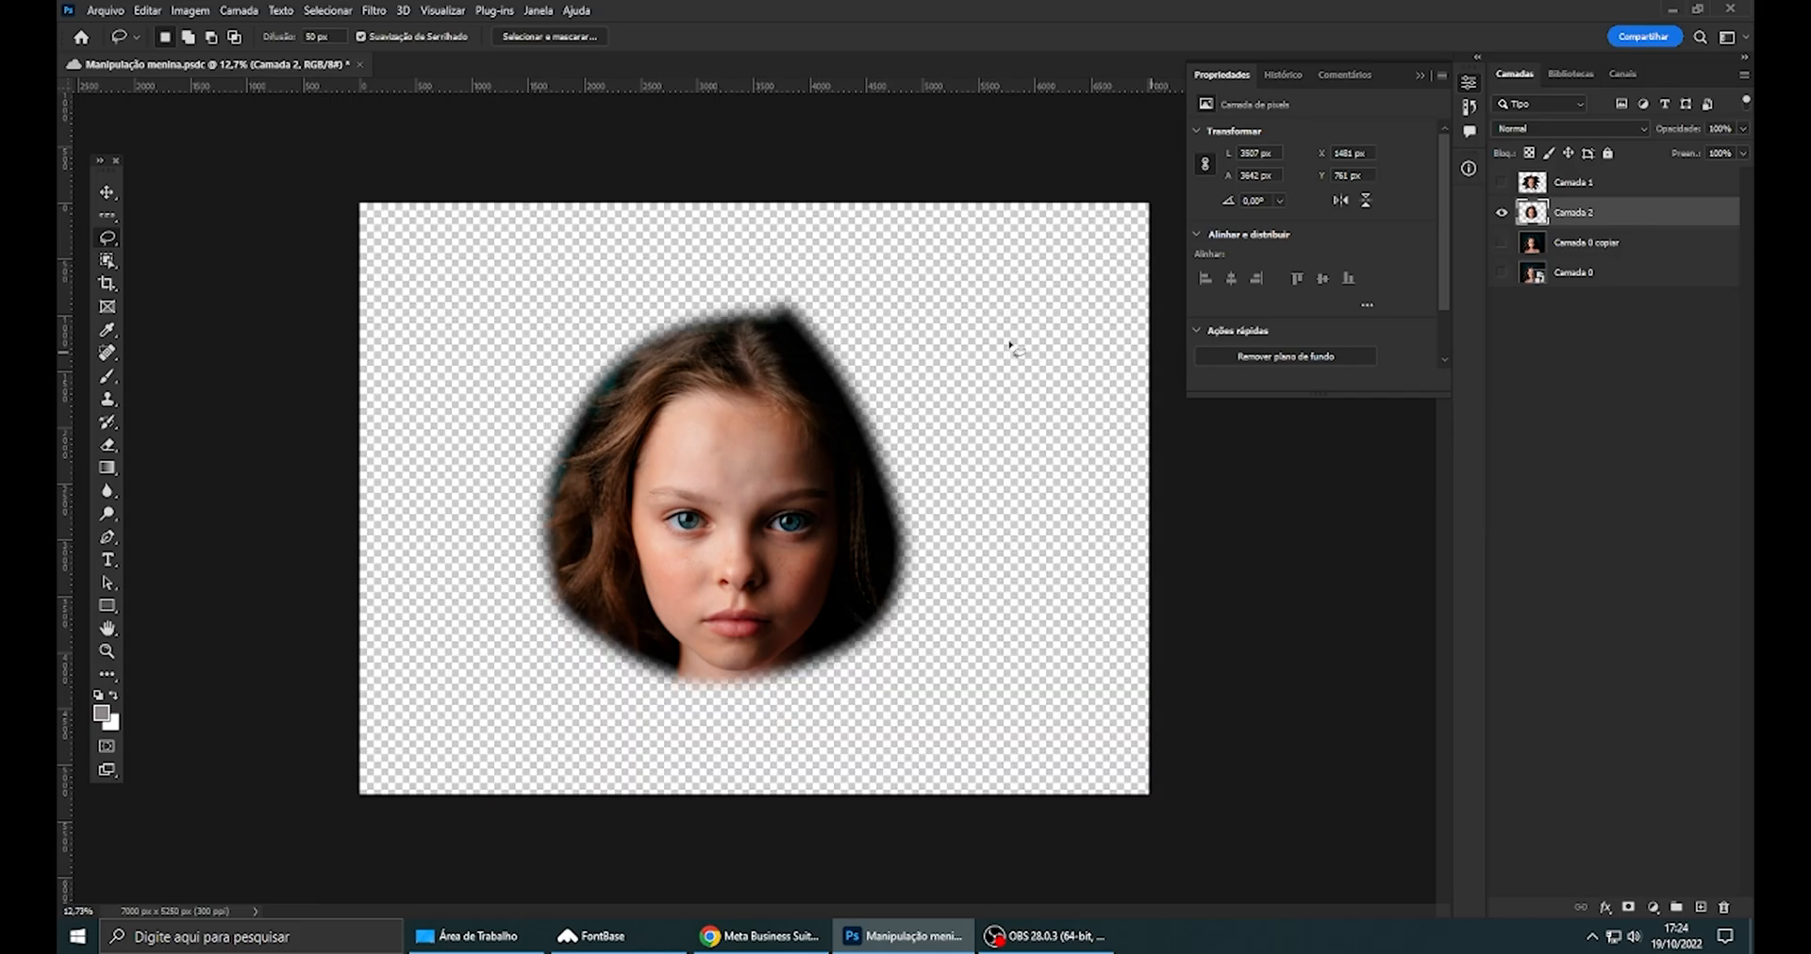
pyautogui.scroll(6, 771, 165)
pyautogui.scroll(2, 772, 165)
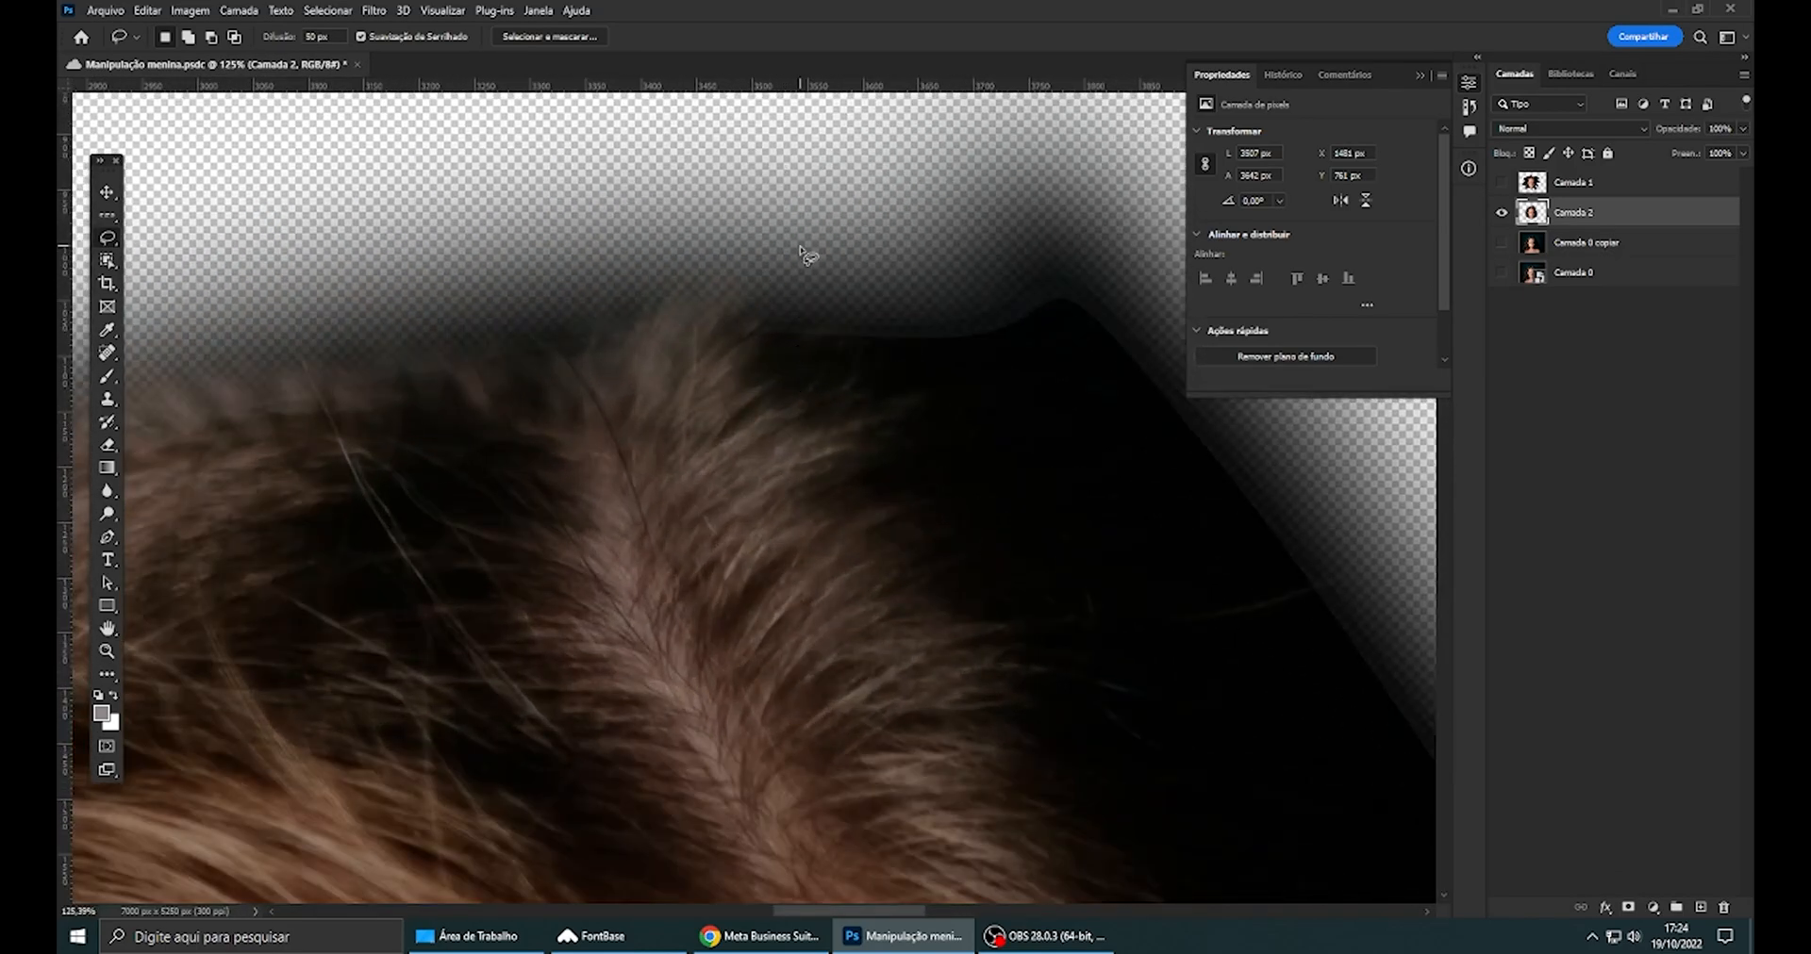
pyautogui.scroll(-6, 803, 254)
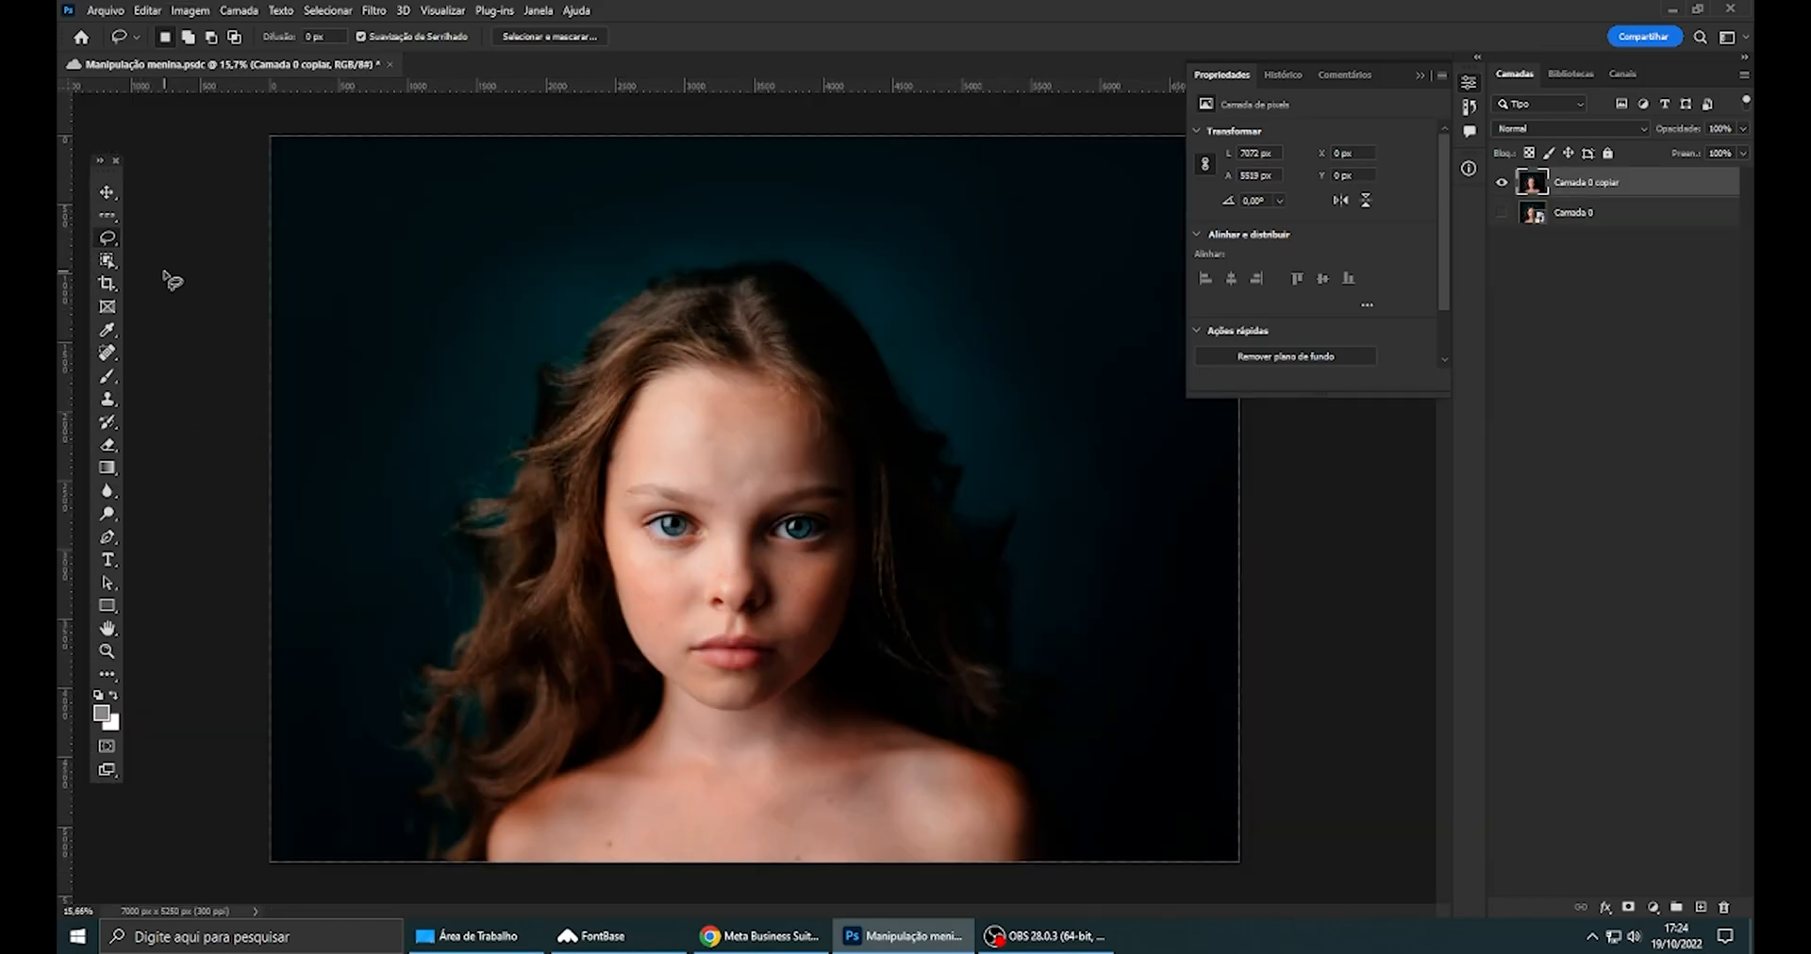
# - Draw a six-sided Polygonal Lasso selection about 3895 × 4329 px around the girl's head and shoulders
pyautogui.rightClick(110, 244)
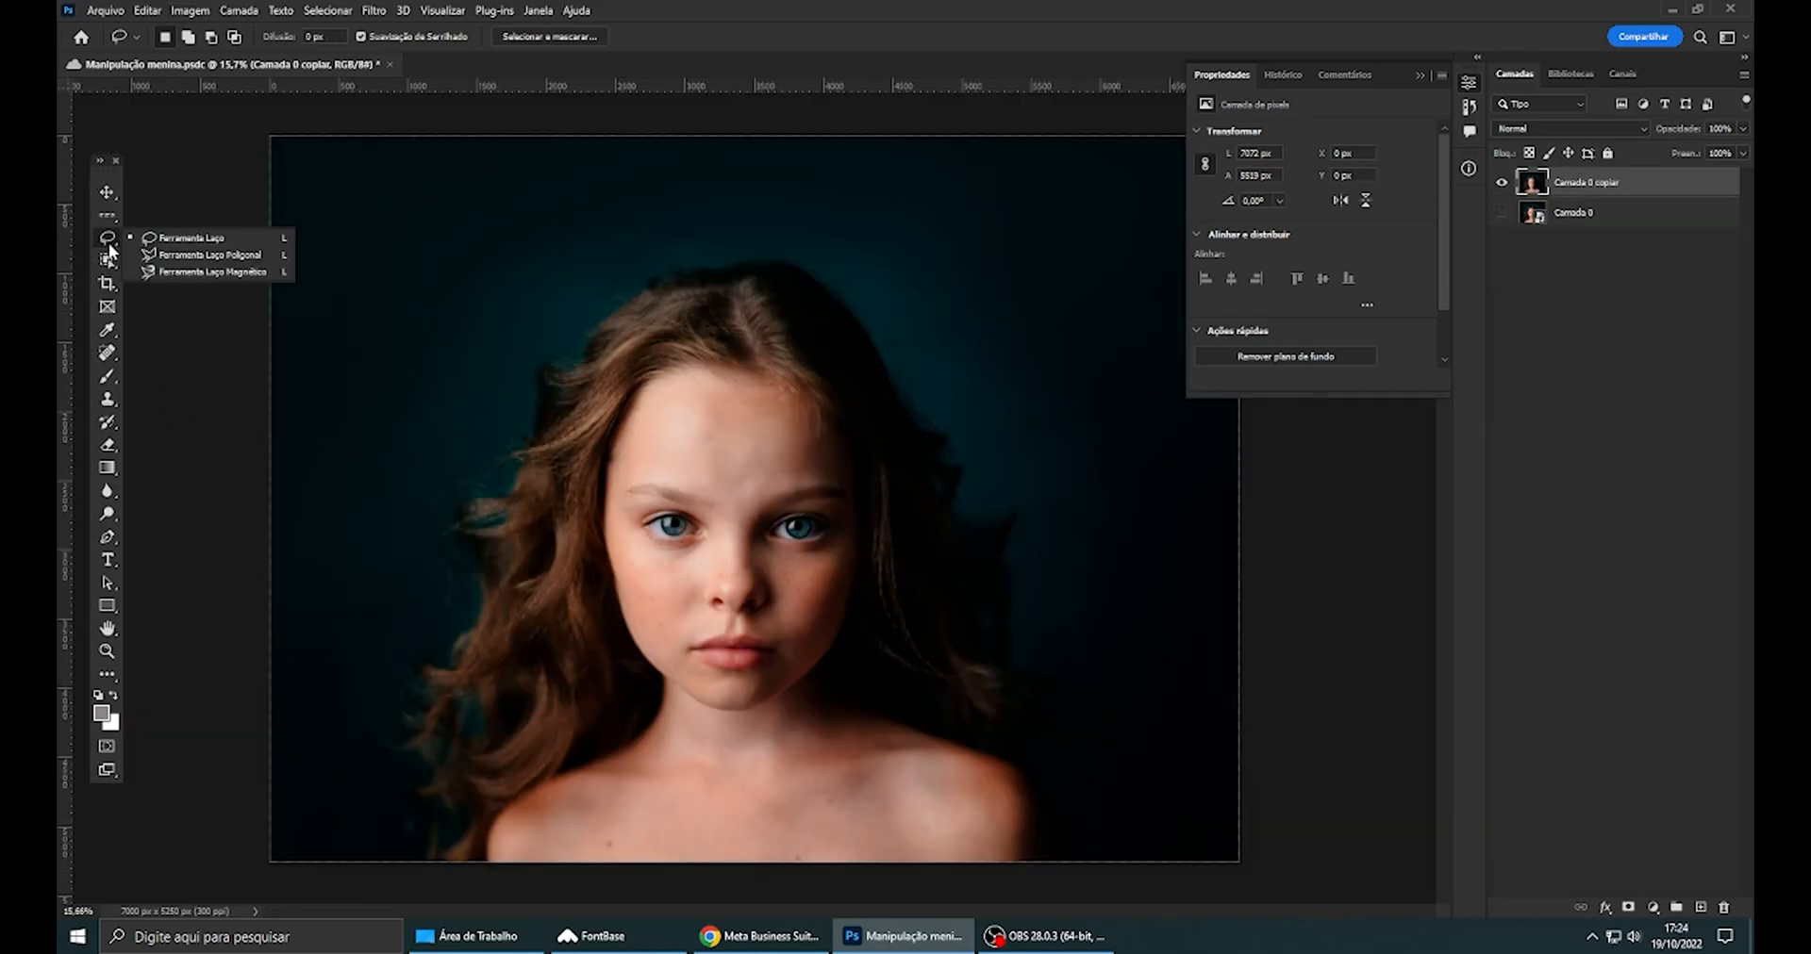
pyautogui.click(190, 255)
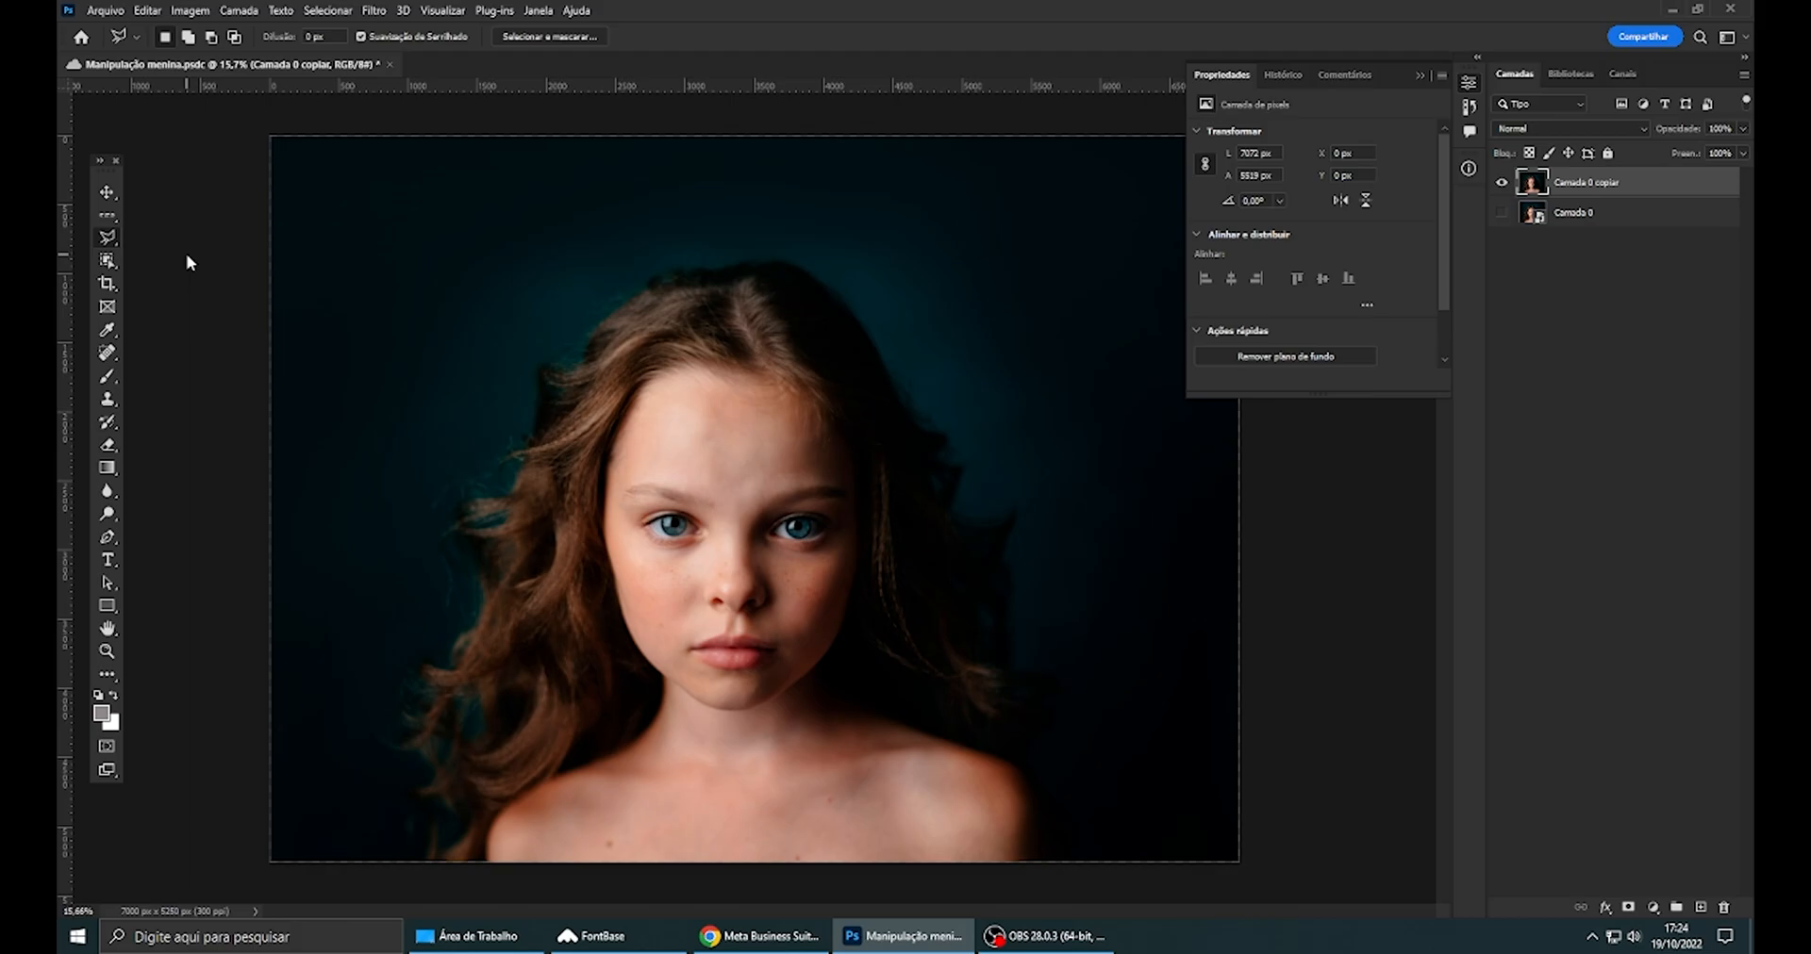
pyautogui.scroll(1, 819, 572)
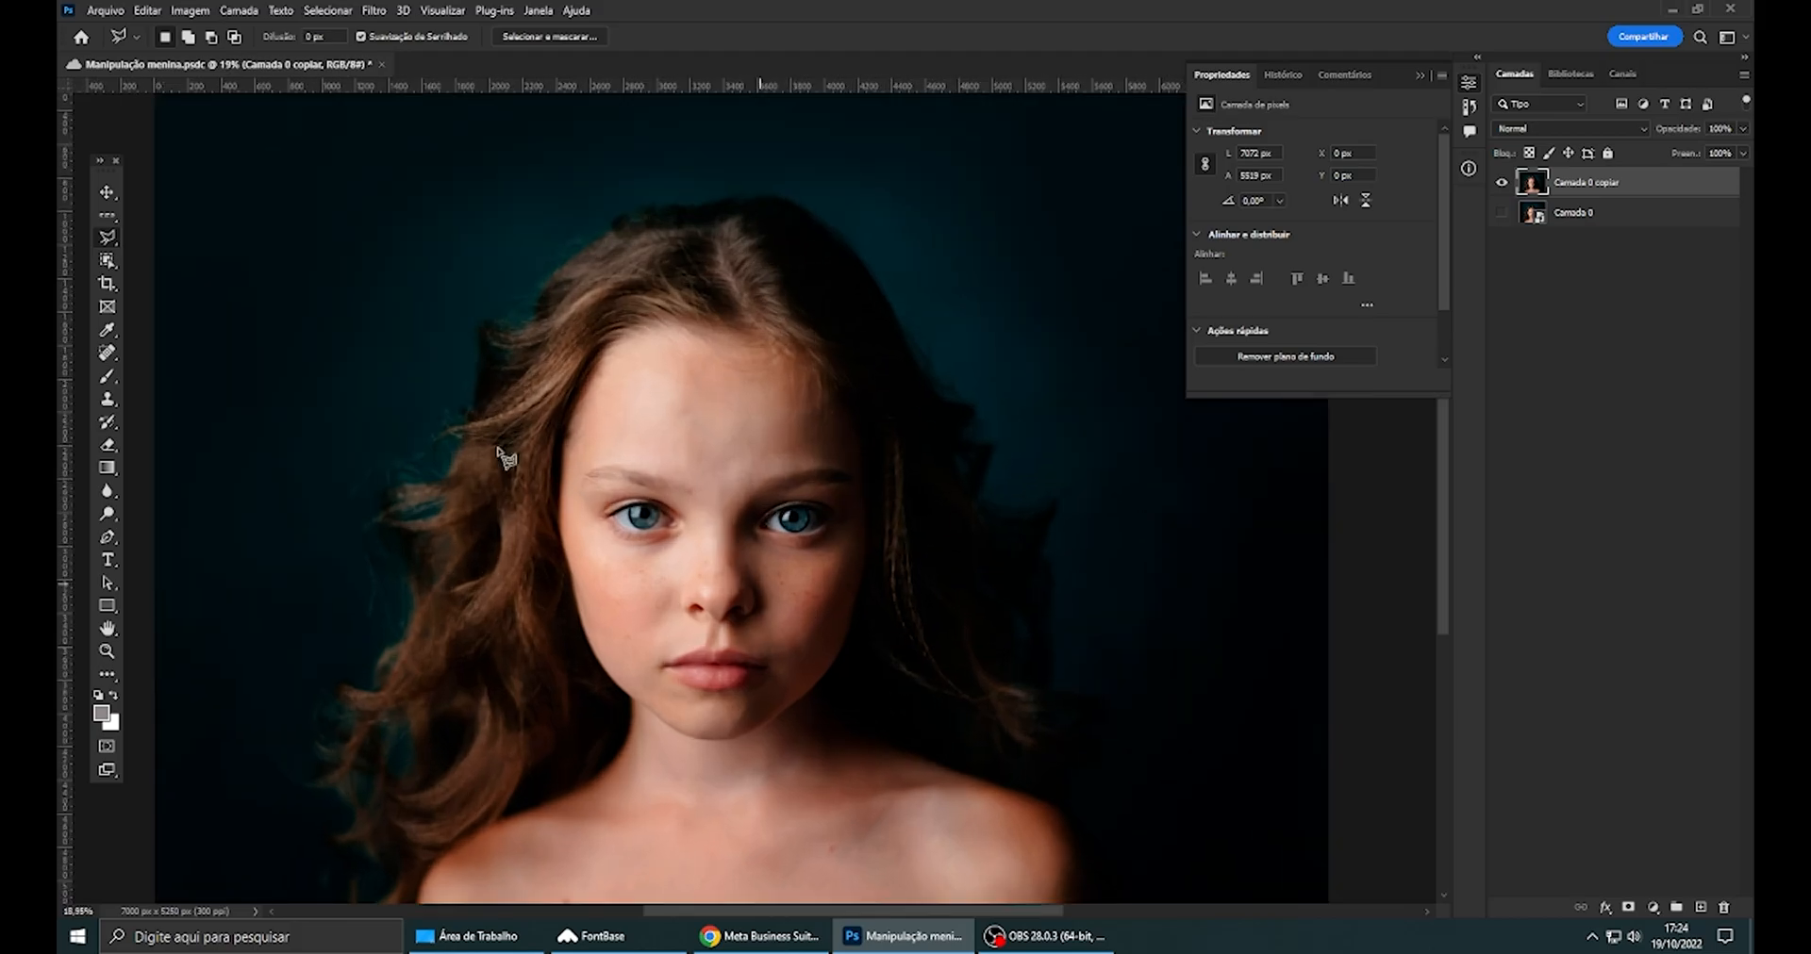
pyautogui.rightClick(110, 244)
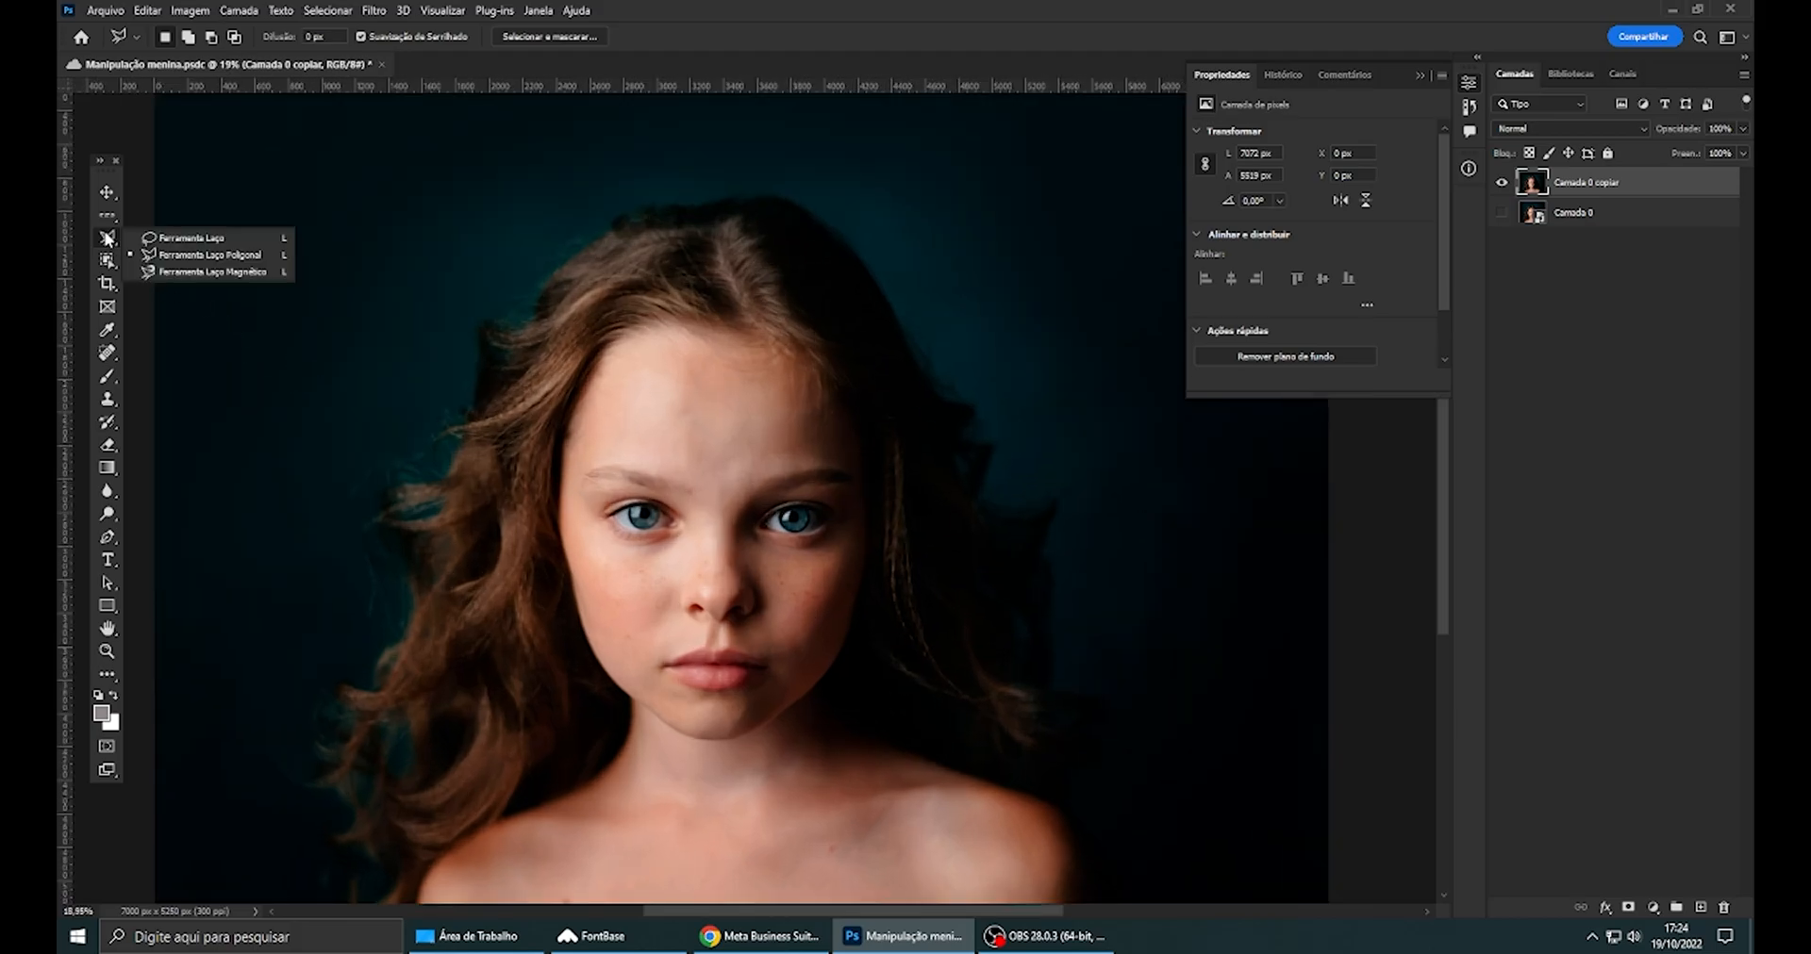
pyautogui.click(190, 255)
pyautogui.scroll(-1, 752, 314)
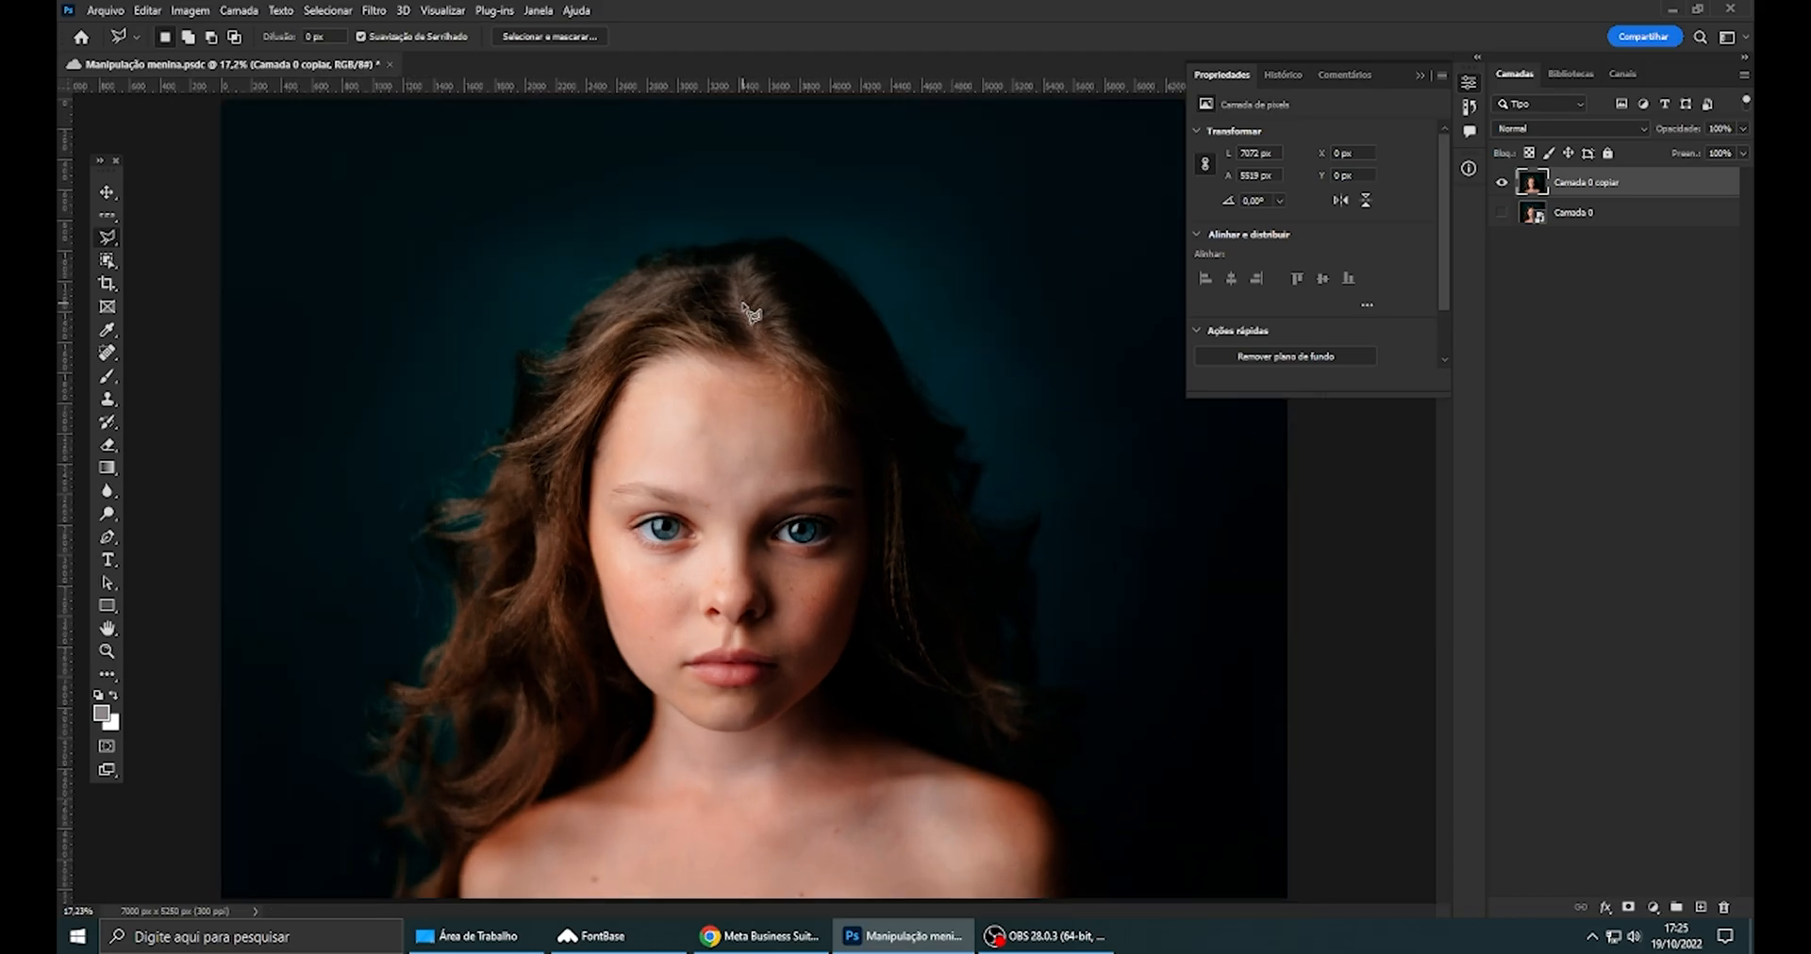
pyautogui.click(733, 190)
pyautogui.click(425, 302)
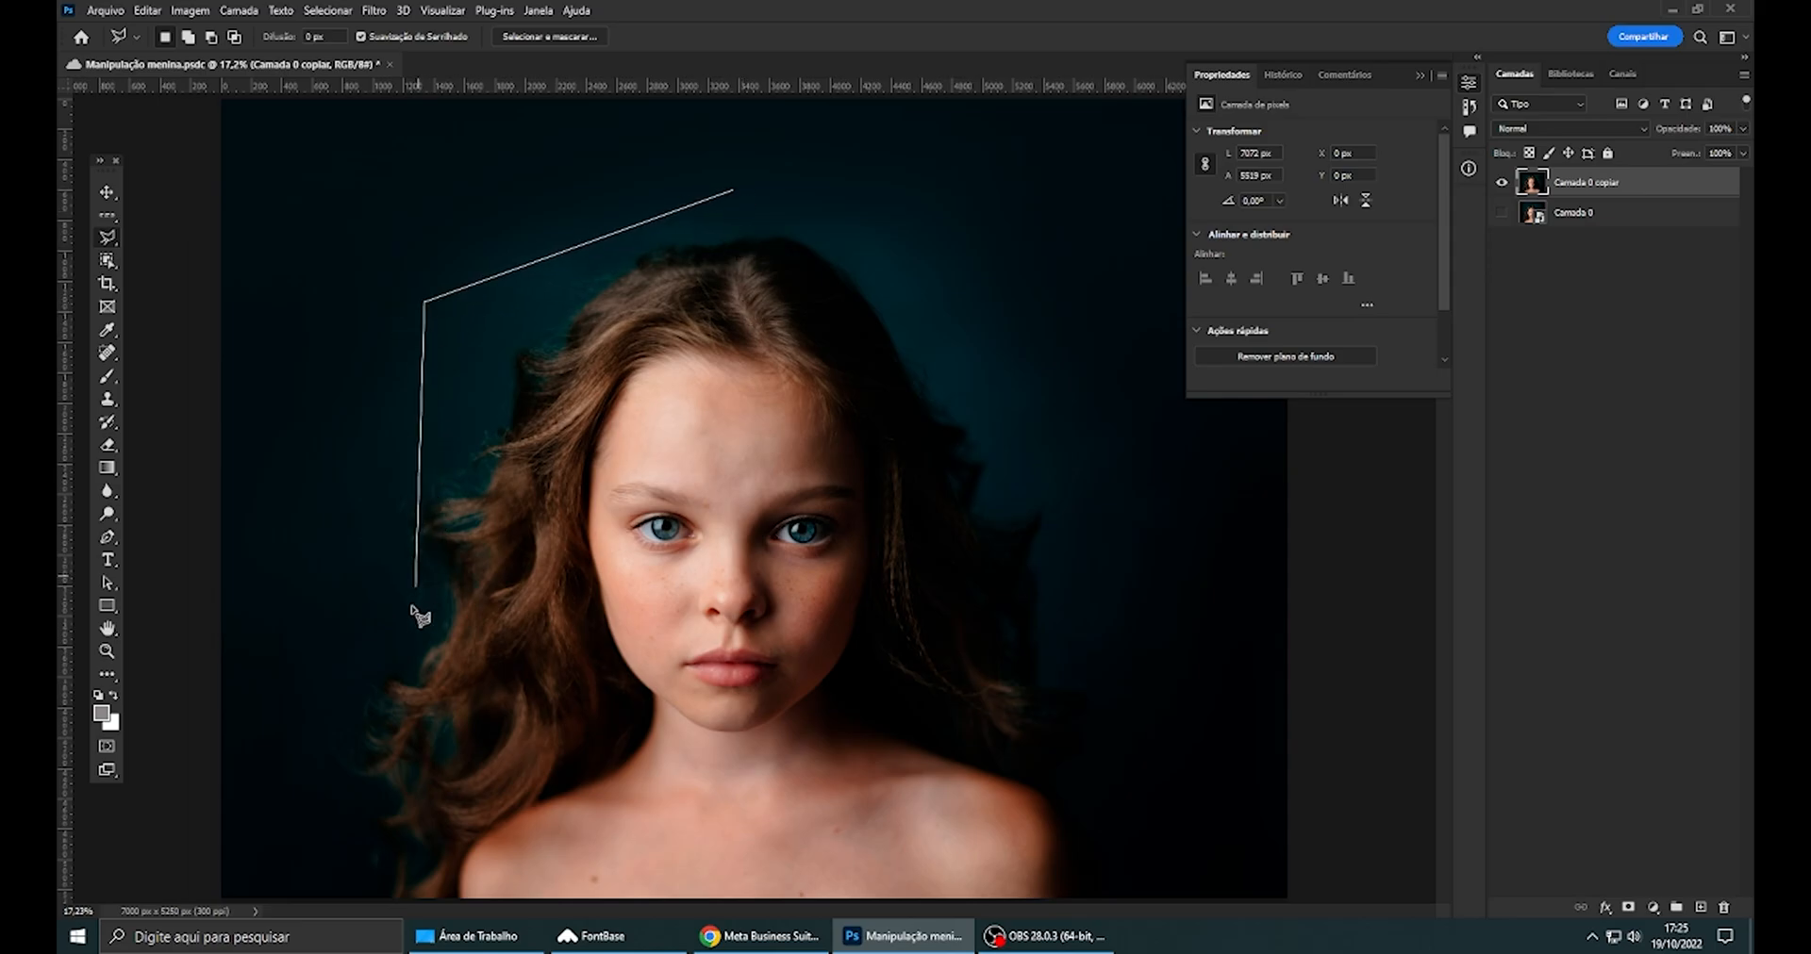
pyautogui.click(422, 752)
pyautogui.click(708, 844)
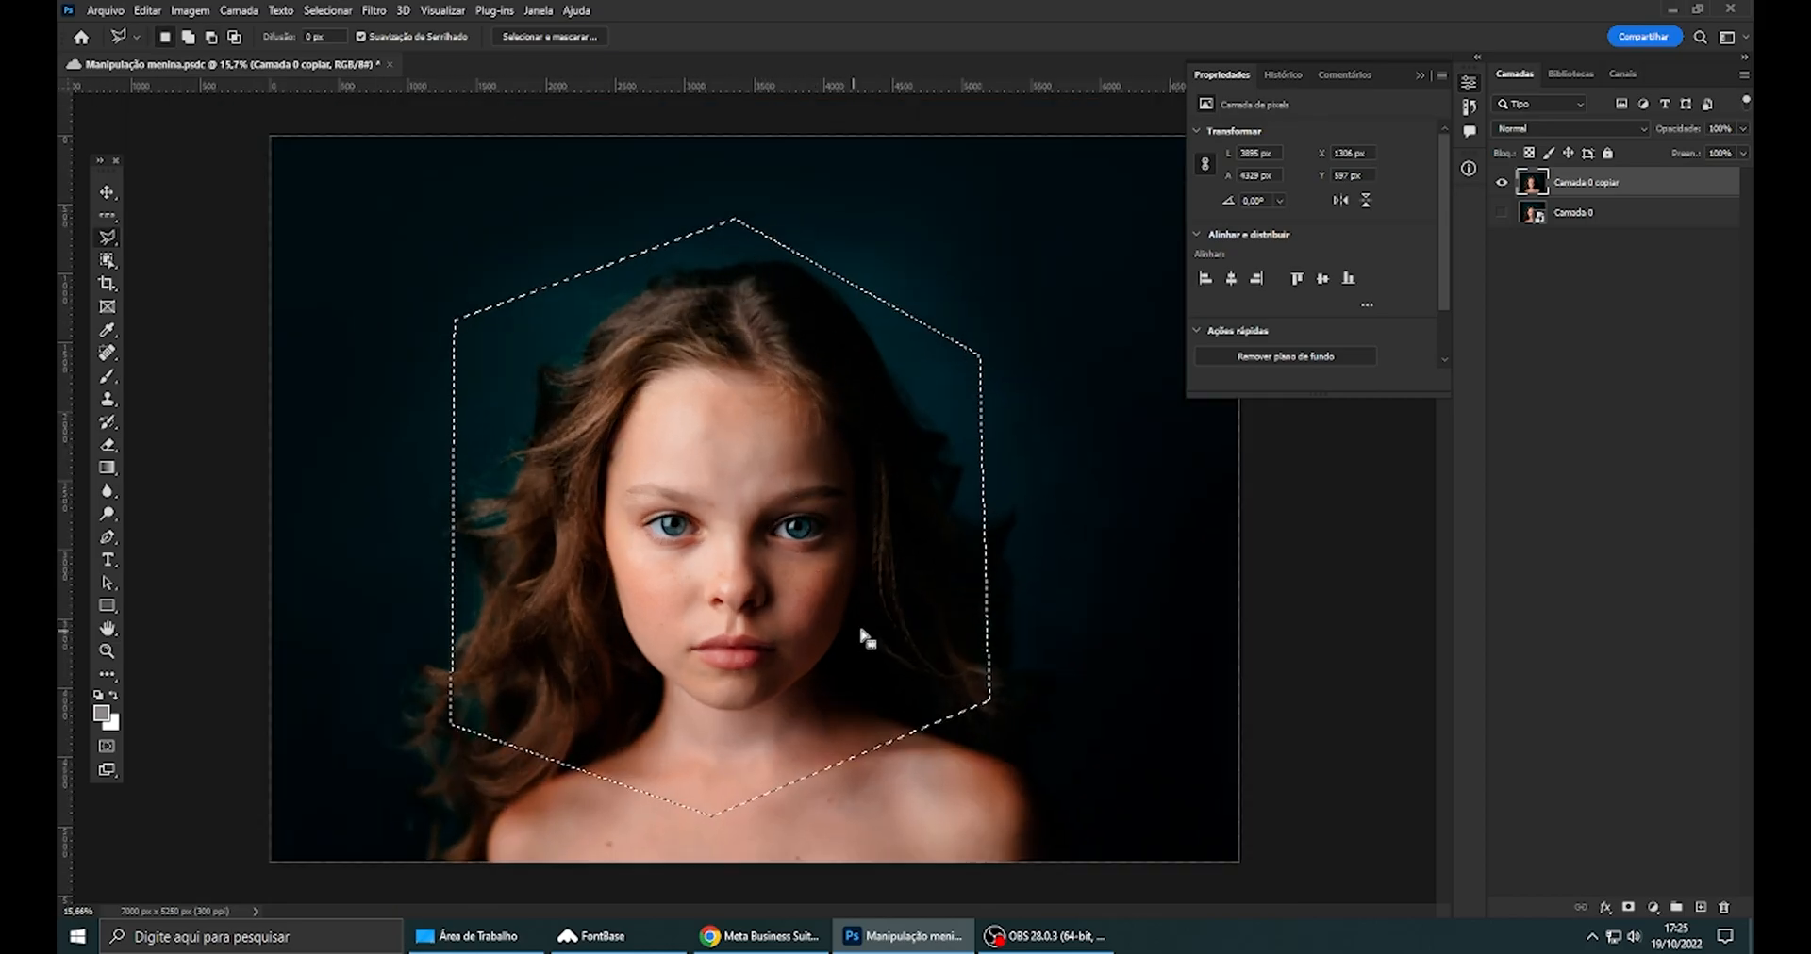
# - Draw an irregular Polygonal Lasso selection about 3850 × 2680 px across the face and background, and deselect it
pyautogui.click(1075, 515)
pyautogui.click(1033, 256)
pyautogui.click(706, 335)
pyautogui.click(740, 622)
pyautogui.click(1075, 514)
pyautogui.click(547, 356)
pyautogui.click(995, 569)
pyautogui.click(1077, 518)
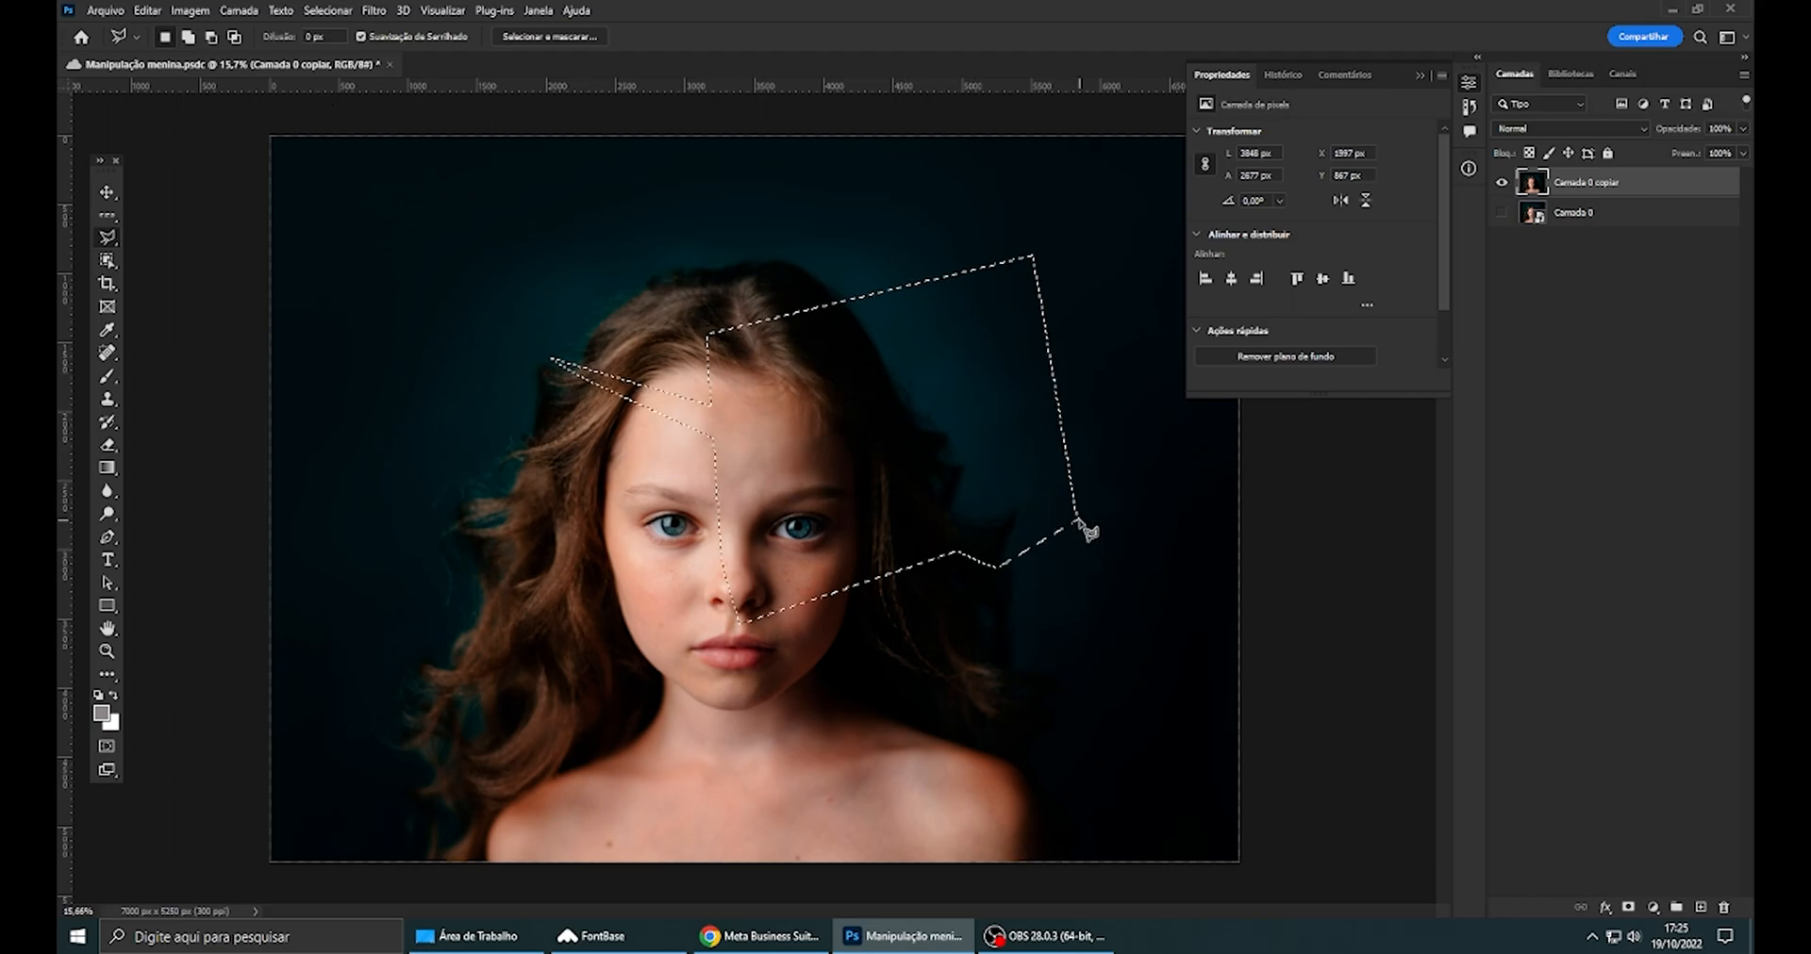
pyautogui.hotkey('ctrl', 'd')
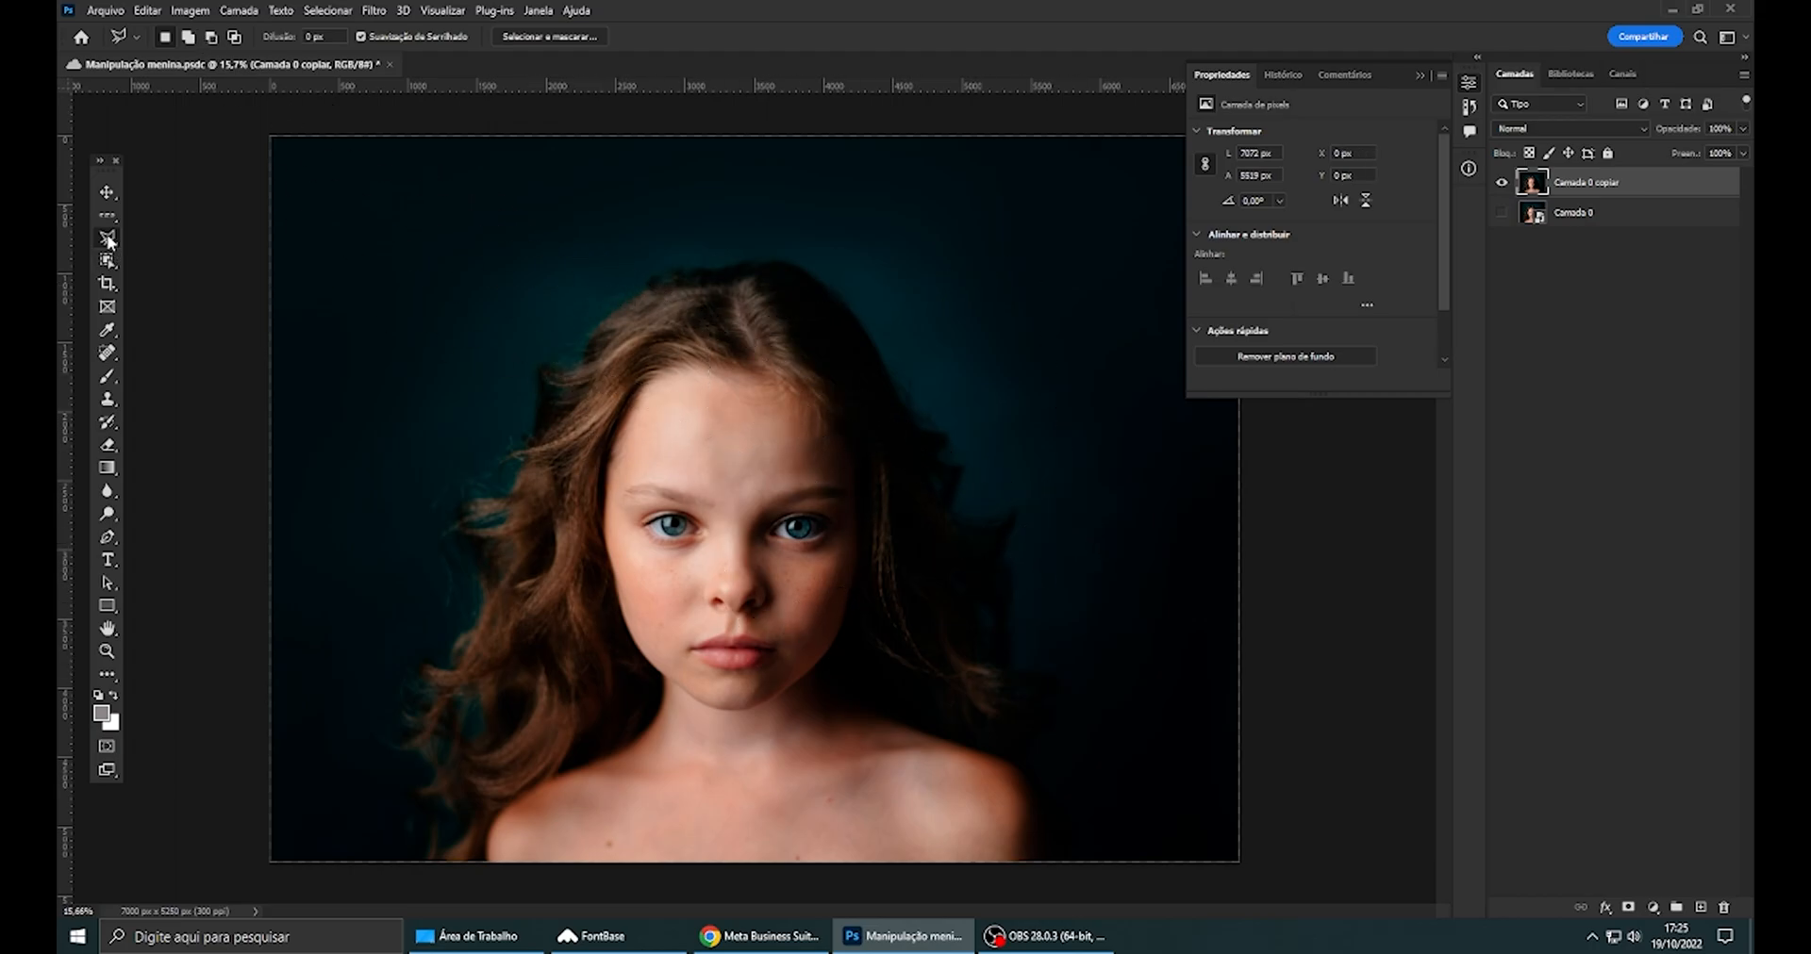
# - Switch from the Polygonal Lasso to the Magnetic Lasso tool
pyautogui.rightClick(107, 236)
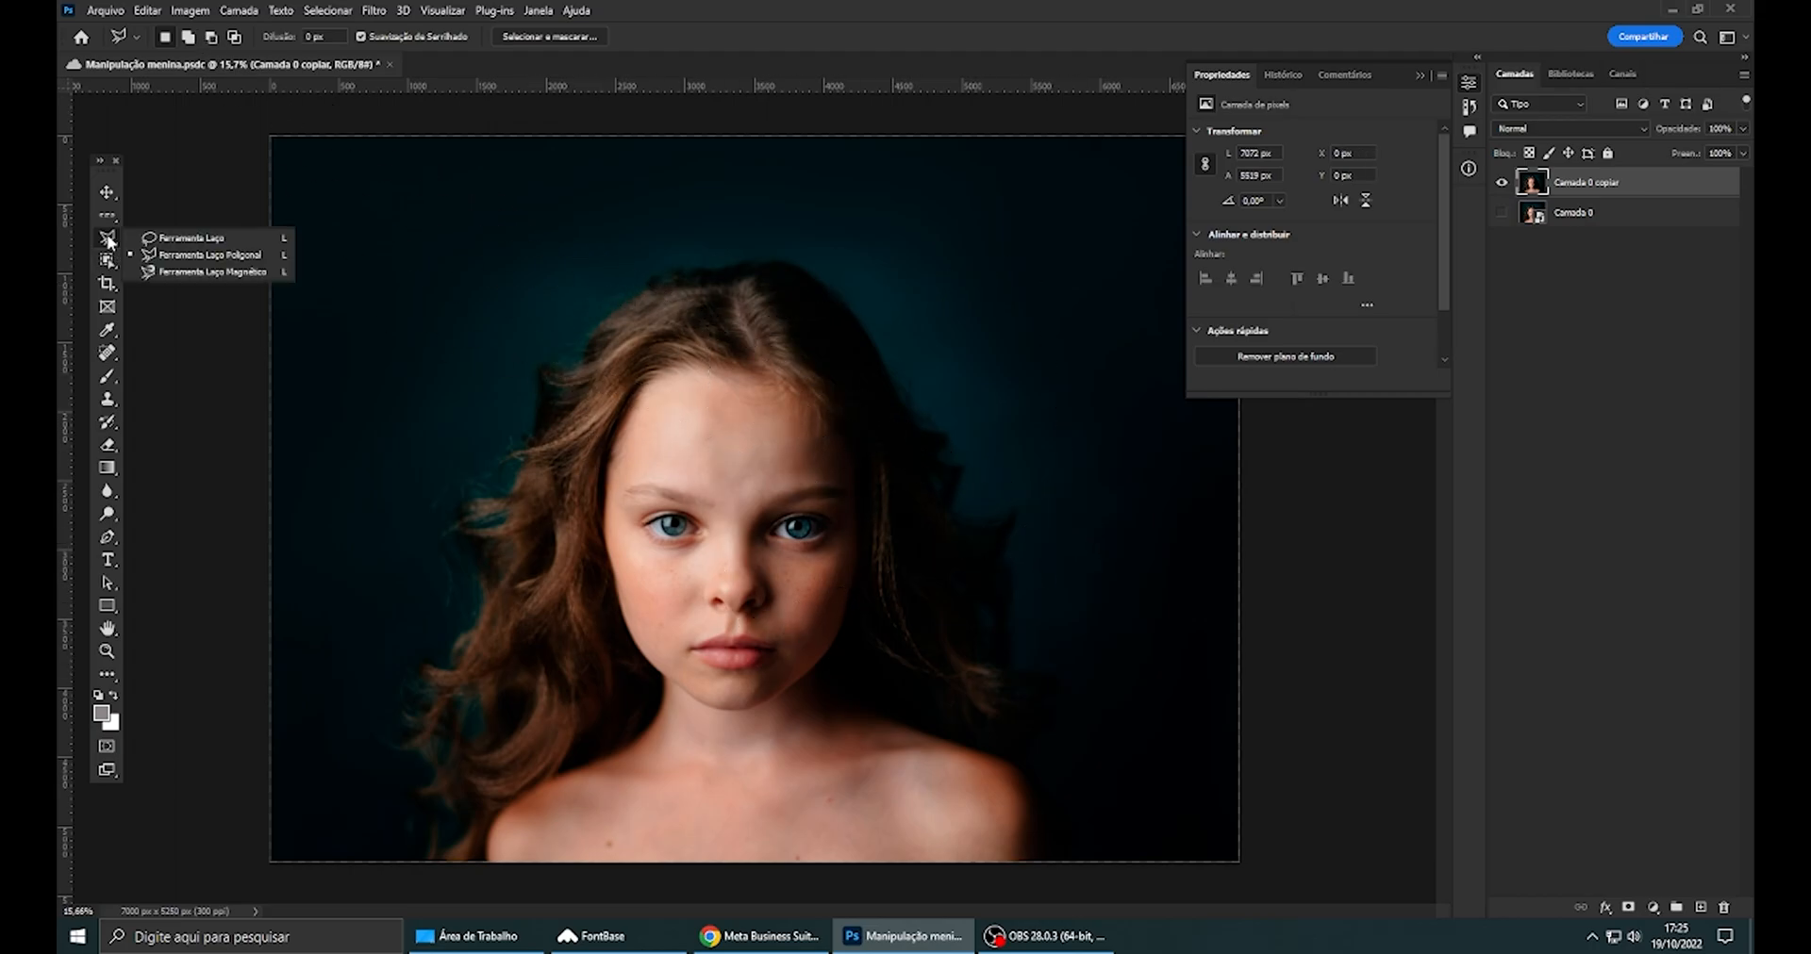
pyautogui.click(190, 258)
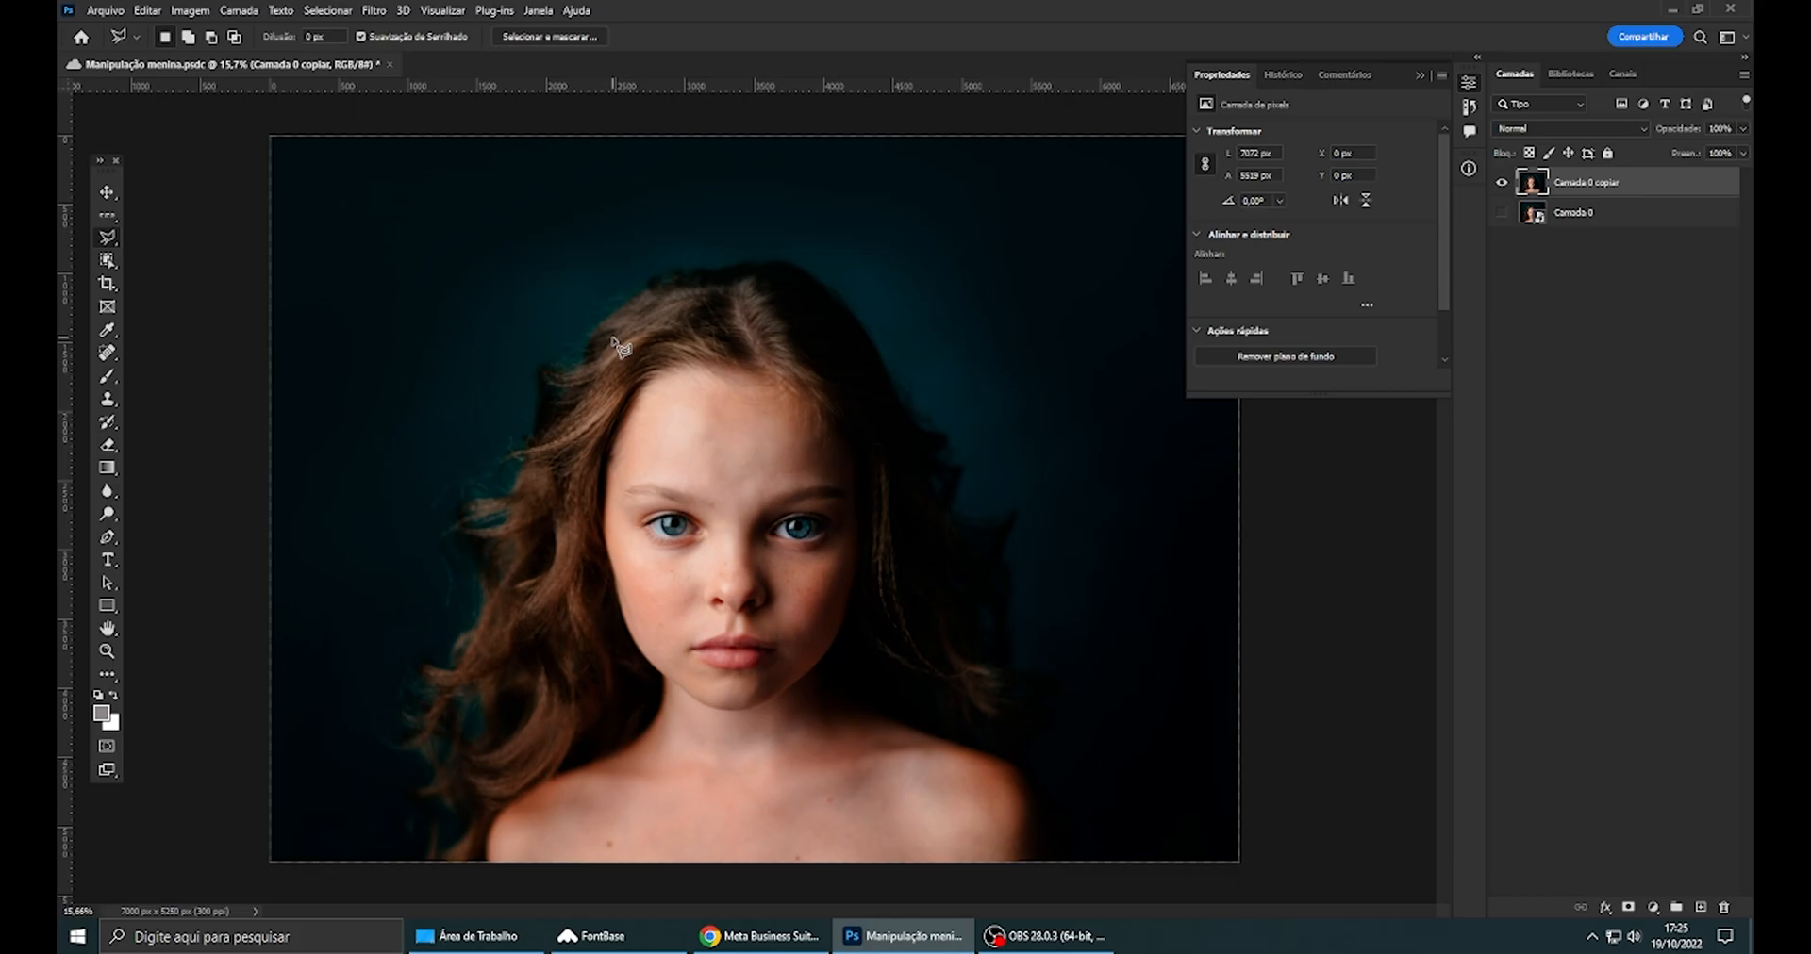
pyautogui.moveTo(111, 244); pyautogui.dragTo(182, 268)
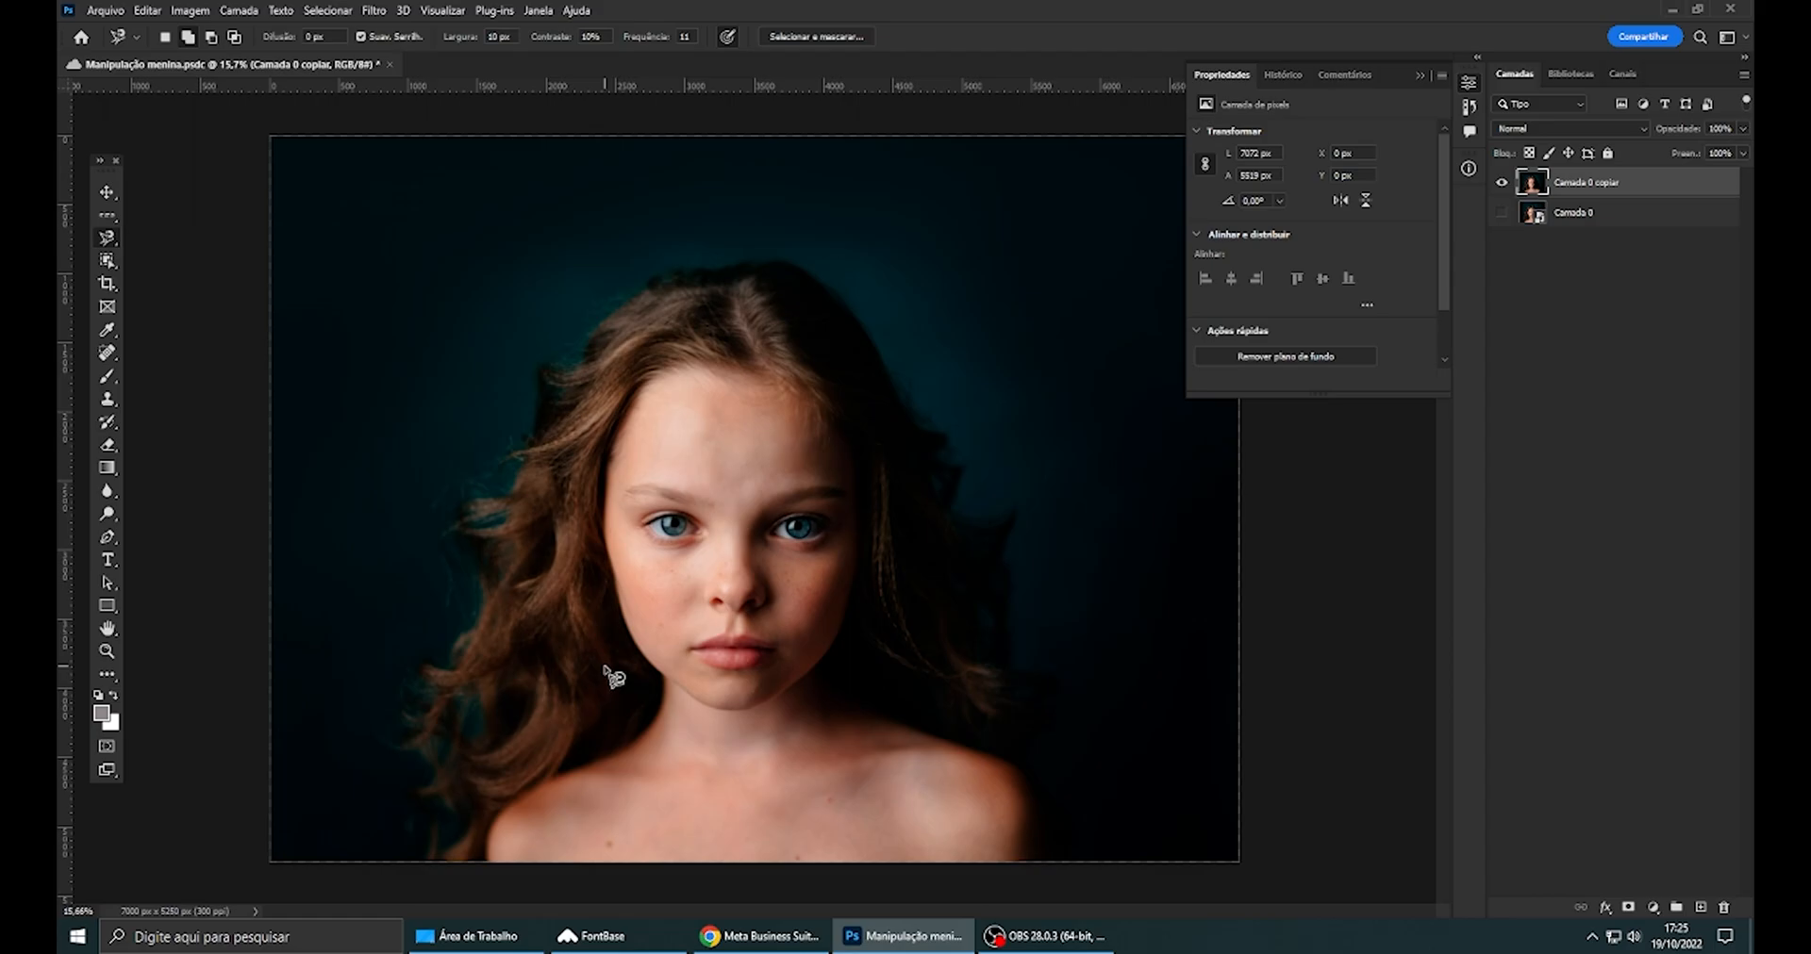
# - Draw a black square shape about 2597 px wide, place it over the girl's face and save the document
pyautogui.click(109, 604)
pyautogui.moveTo(369, 264); pyautogui.dragTo(728, 622)
pyautogui.click(107, 192)
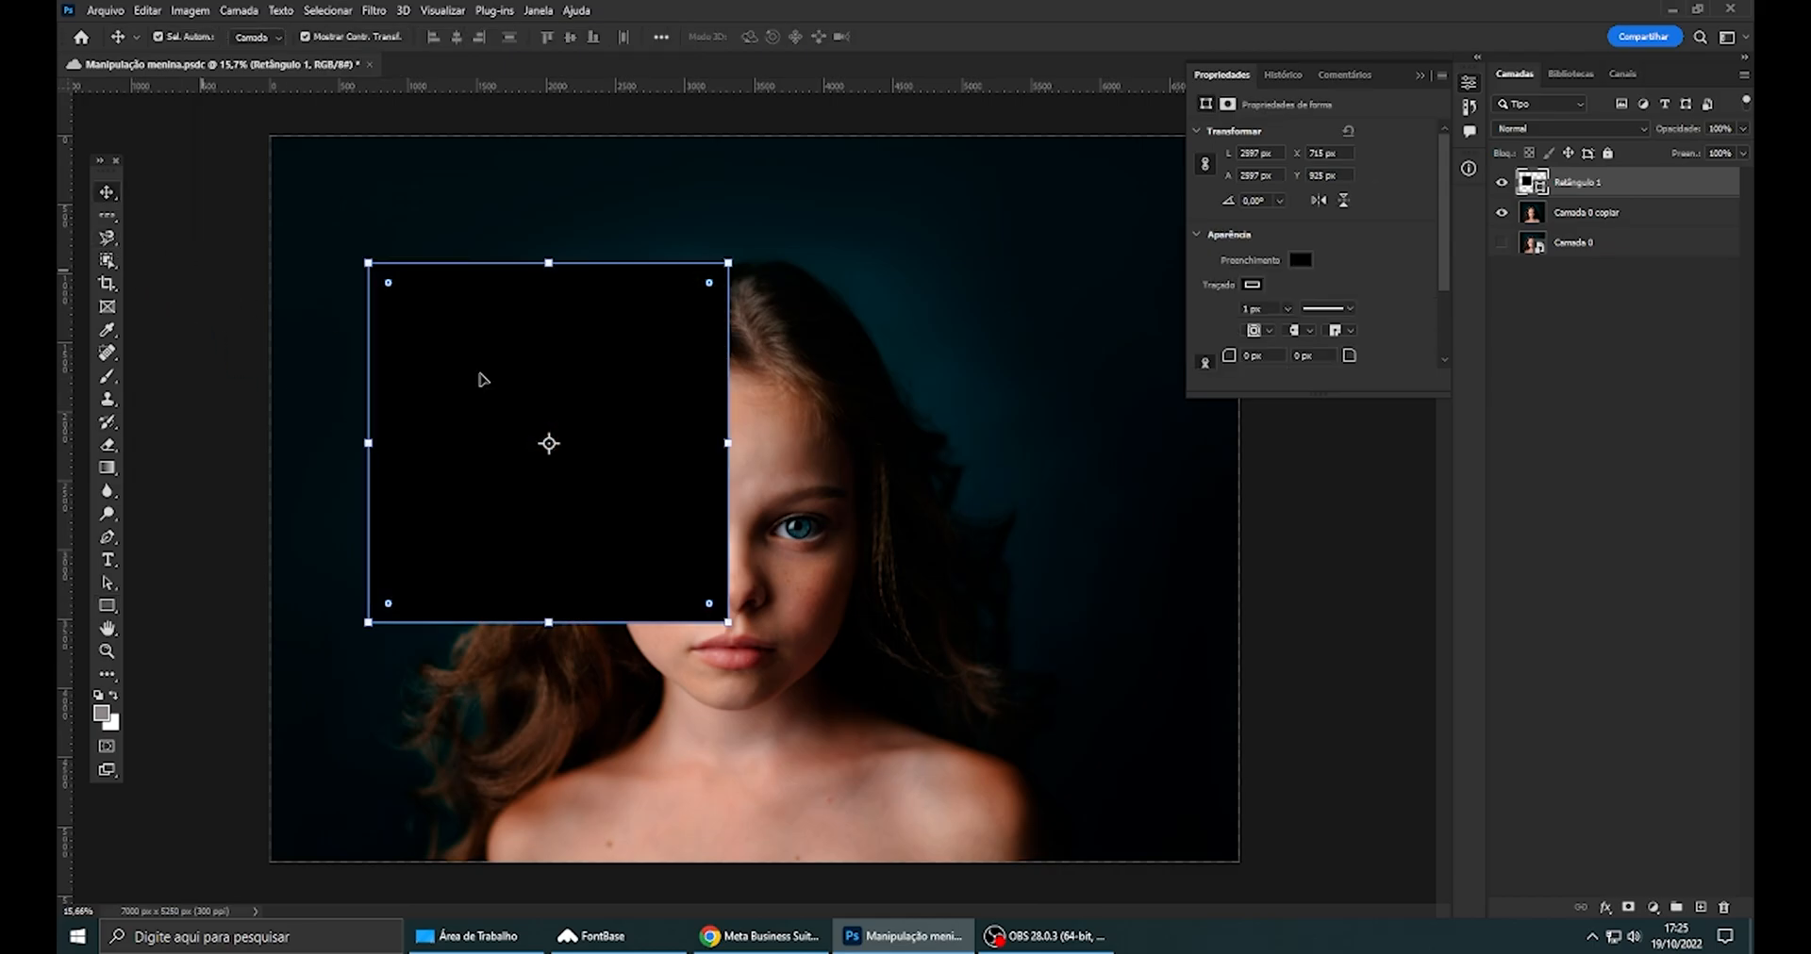
pyautogui.moveTo(576, 390); pyautogui.dragTo(735, 428)
pyautogui.scroll(3, 735, 428)
pyautogui.hotkey('ctrl', 's')
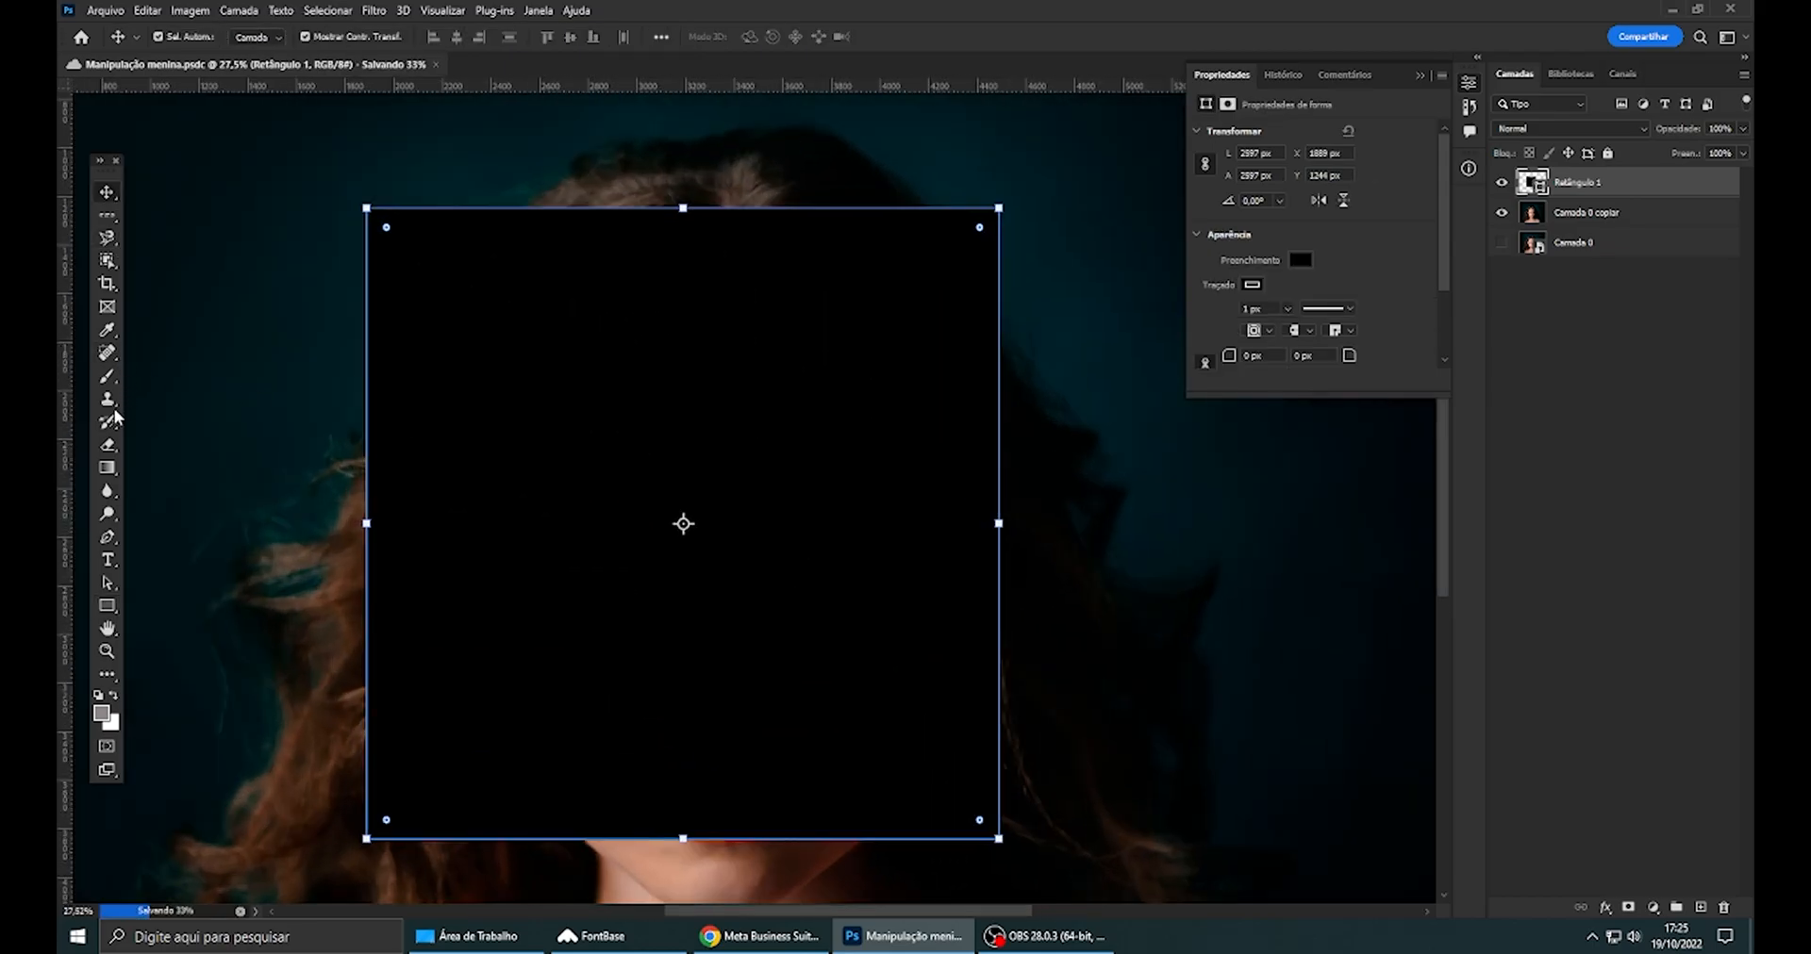
# - Draw a closed Pen shape over the square's right half, with a wavy left edge and straight right side
pyautogui.click(108, 537)
pyautogui.click(746, 192)
pyautogui.moveTo(650, 381); pyautogui.dragTo(719, 529)
pyautogui.moveTo(768, 646); pyautogui.dragTo(695, 716)
pyautogui.moveTo(702, 848); pyautogui.dragTo(728, 885)
pyautogui.click(1031, 865)
pyautogui.click(1021, 173)
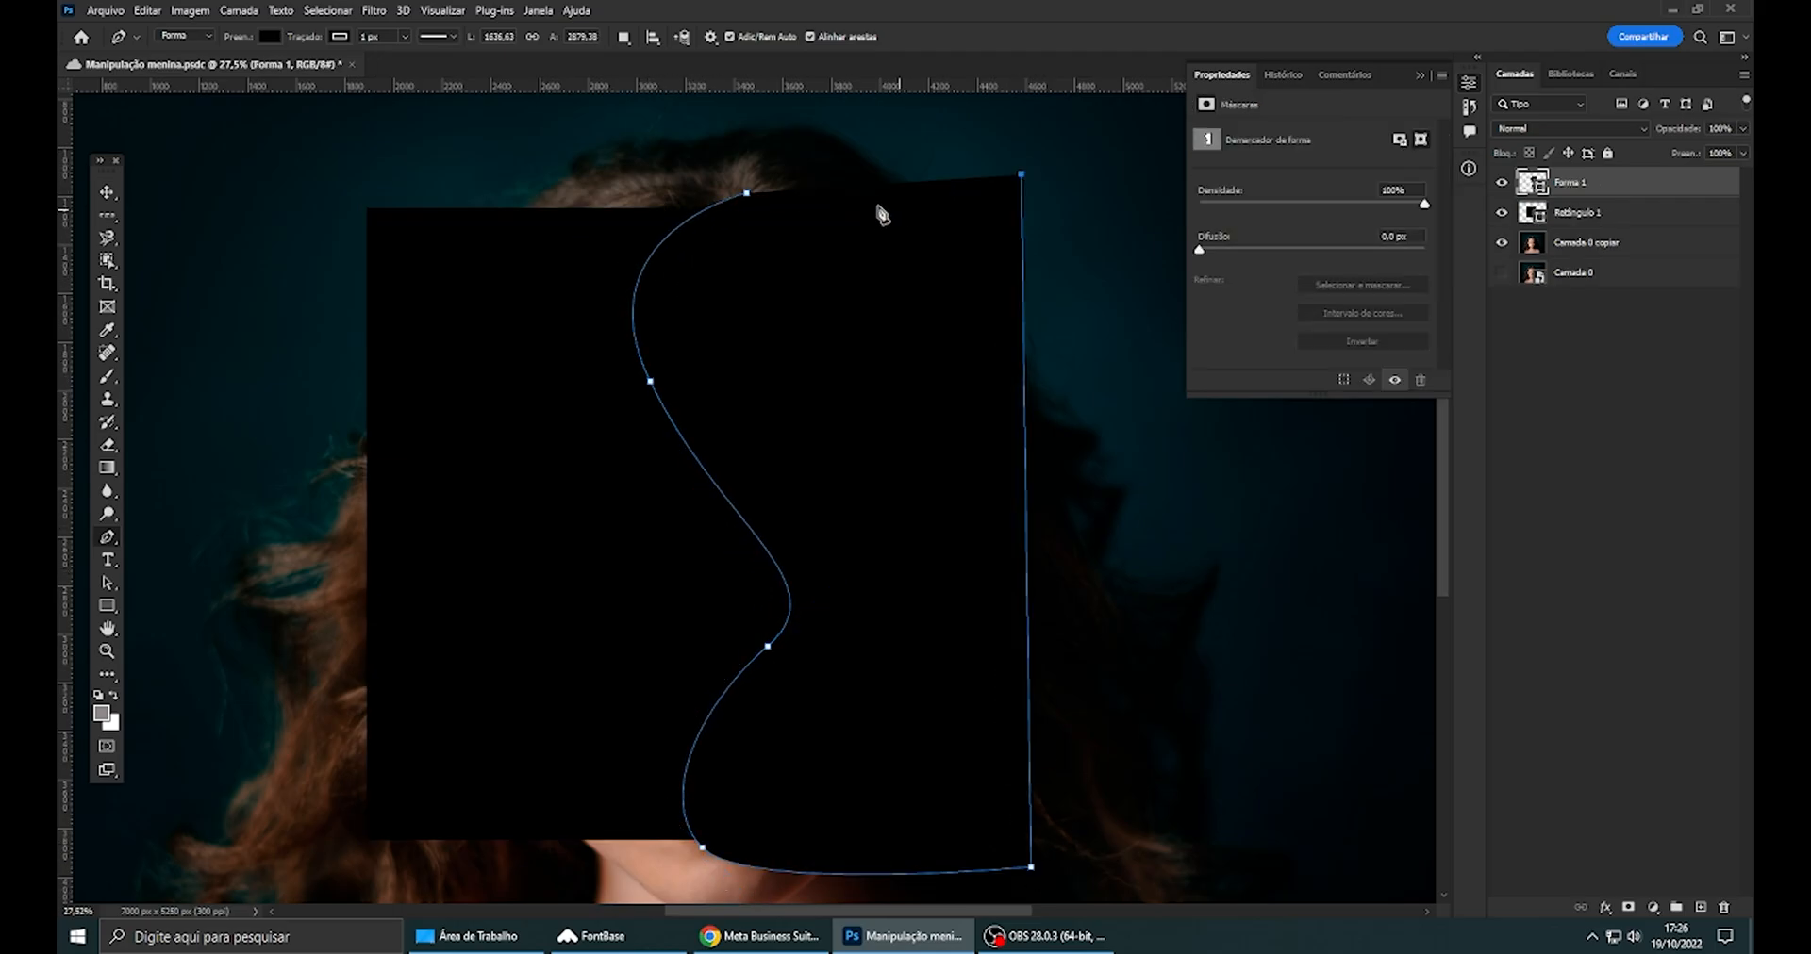
pyautogui.click(747, 193)
# - Fill the wavy Forma 1 shape with white and clip it to the Retângulo 1 layer
pyautogui.doubleClick(1540, 188)
pyautogui.moveTo(849, 210); pyautogui.dragTo(807, 200)
pyautogui.click(1207, 195)
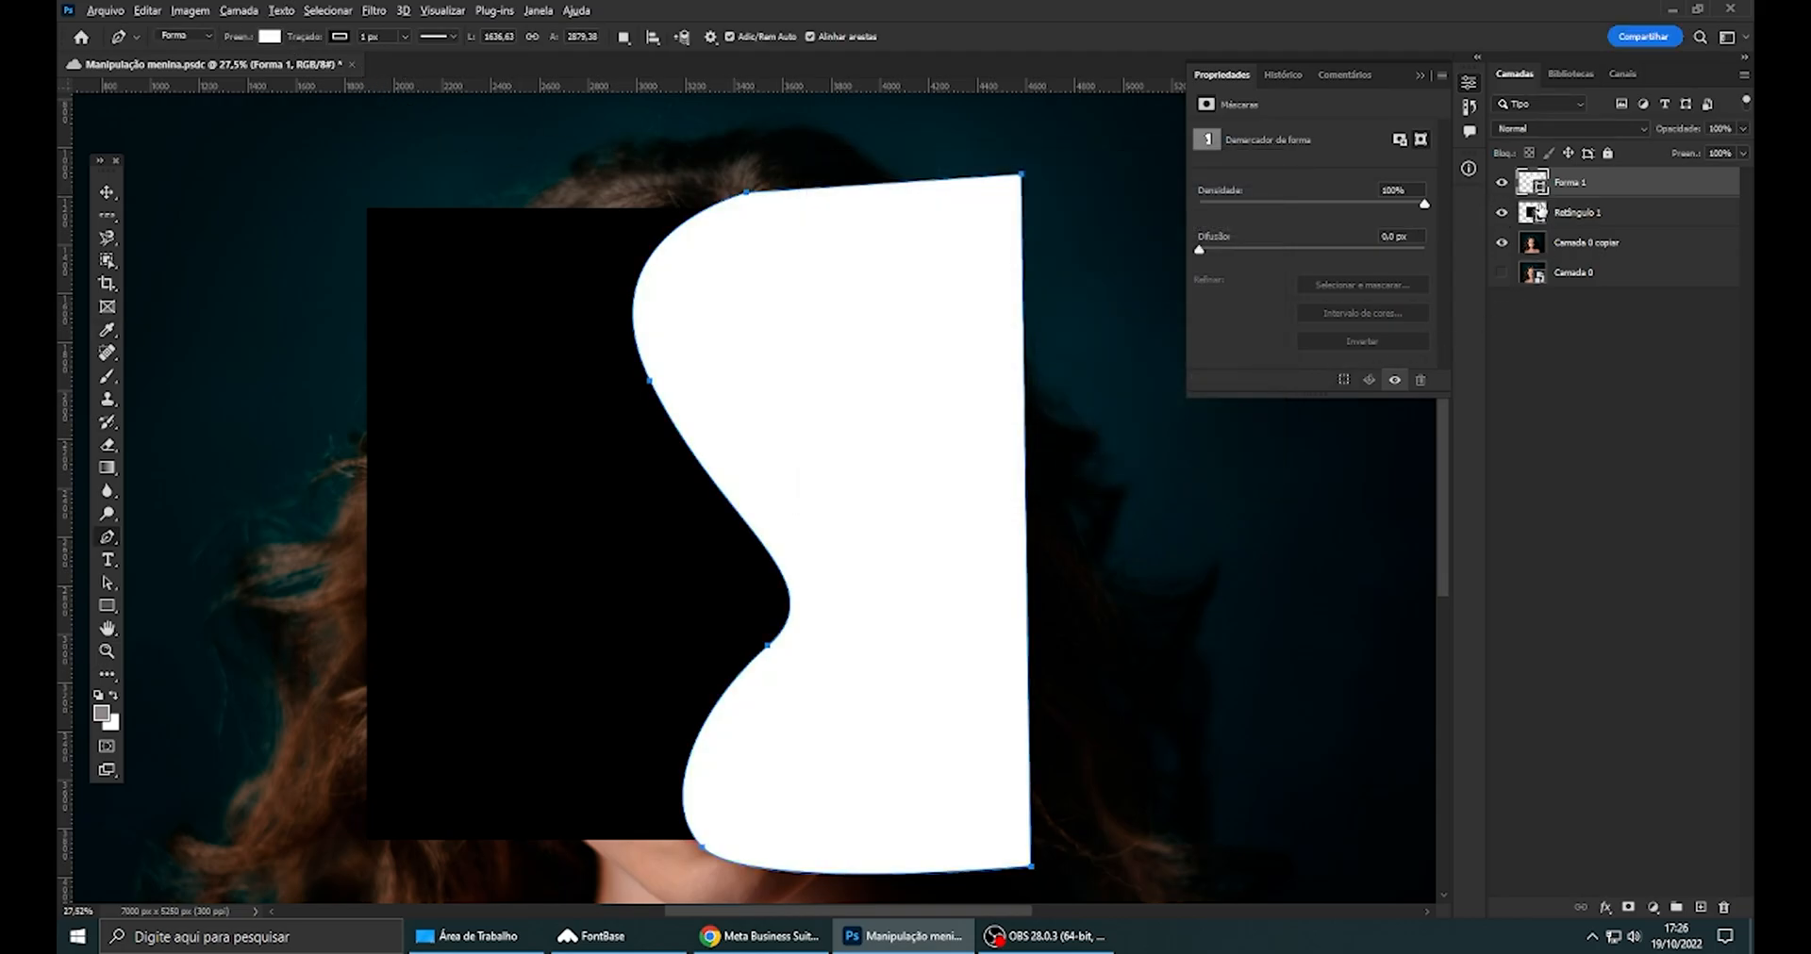
pyautogui.keyDown('alt'); pyautogui.click(1552, 198); pyautogui.keyUp('alt')
# - Convert Forma 1 and Retângulo 1 together into one smart object and rasterize it
pyautogui.keyDown('shift'); pyautogui.click(1593, 213); pyautogui.keyUp('shift')
pyautogui.rightClick(1595, 215)
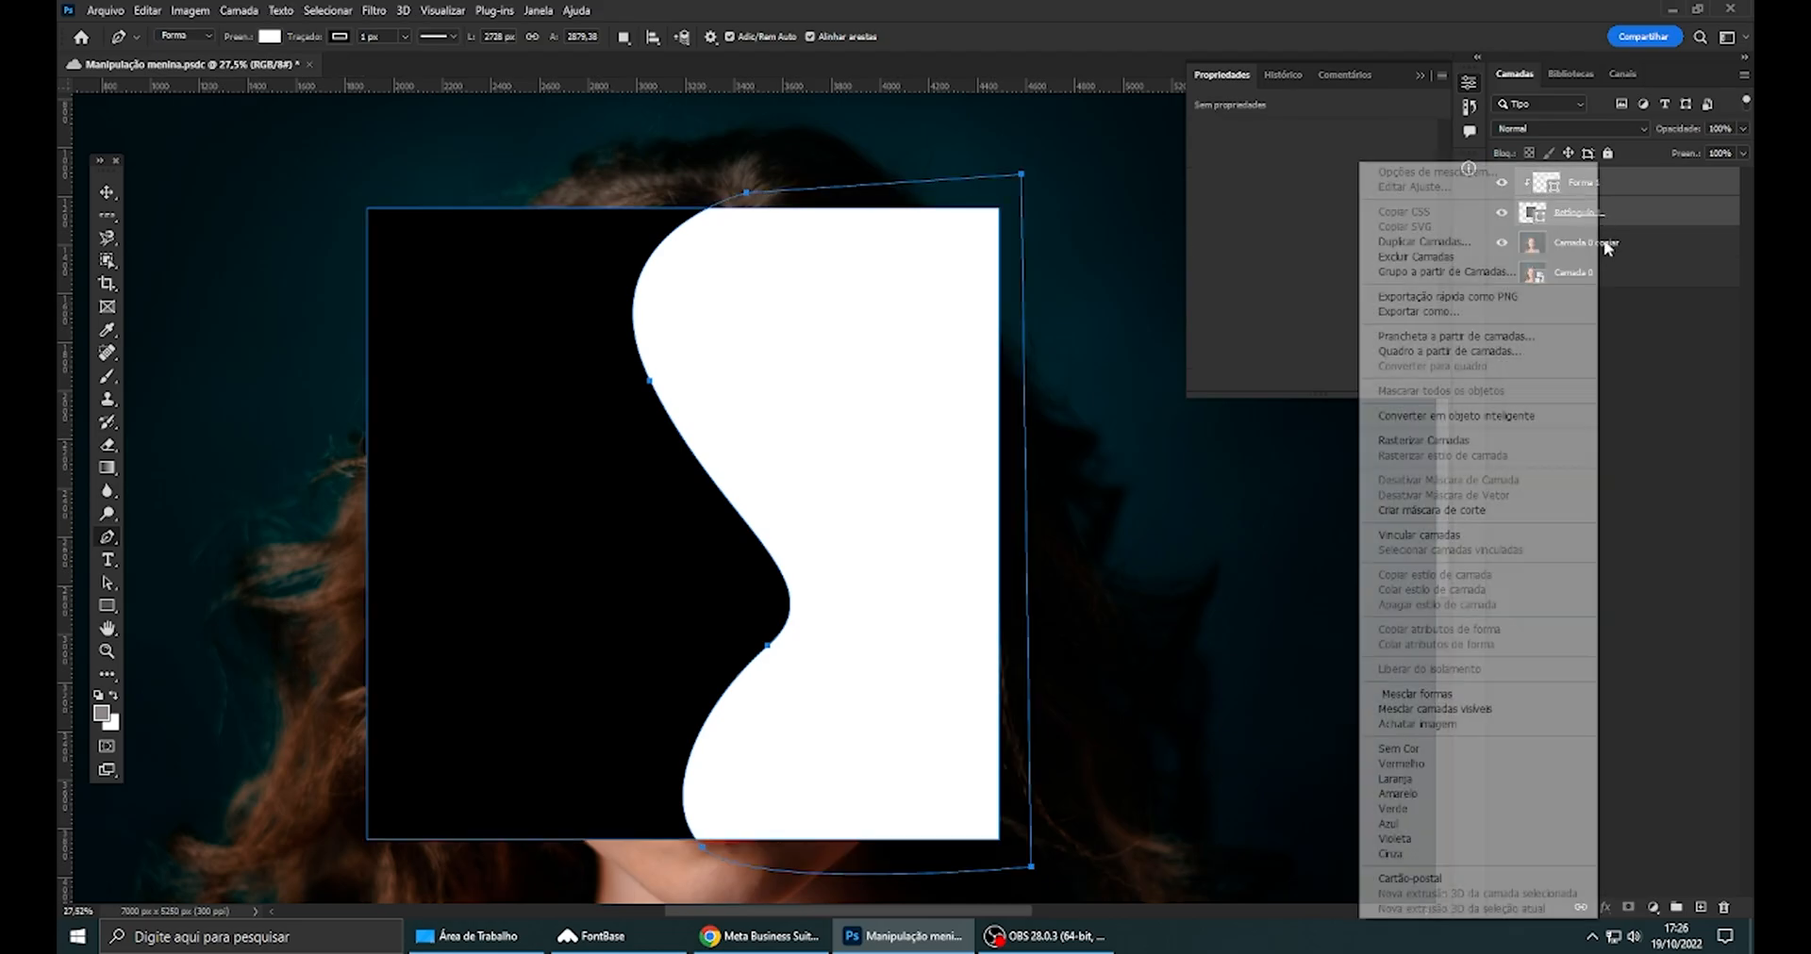
pyautogui.click(1528, 420)
pyautogui.rightClick(1580, 182)
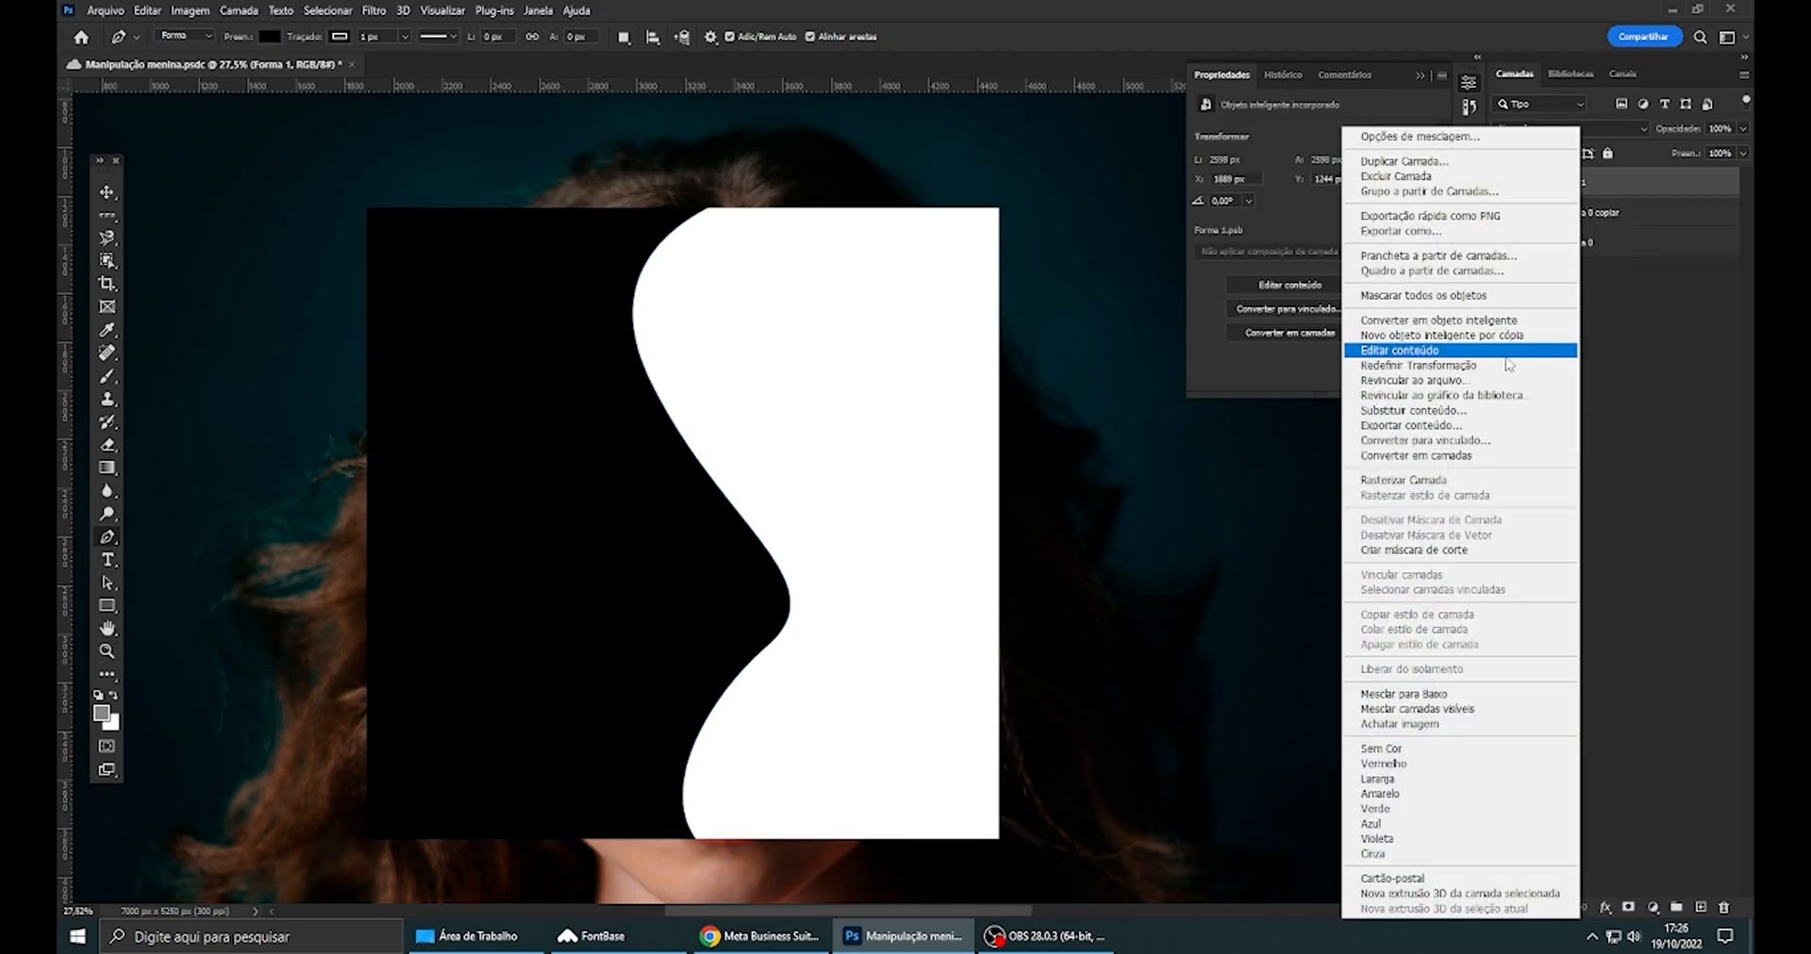
pyautogui.click(1398, 481)
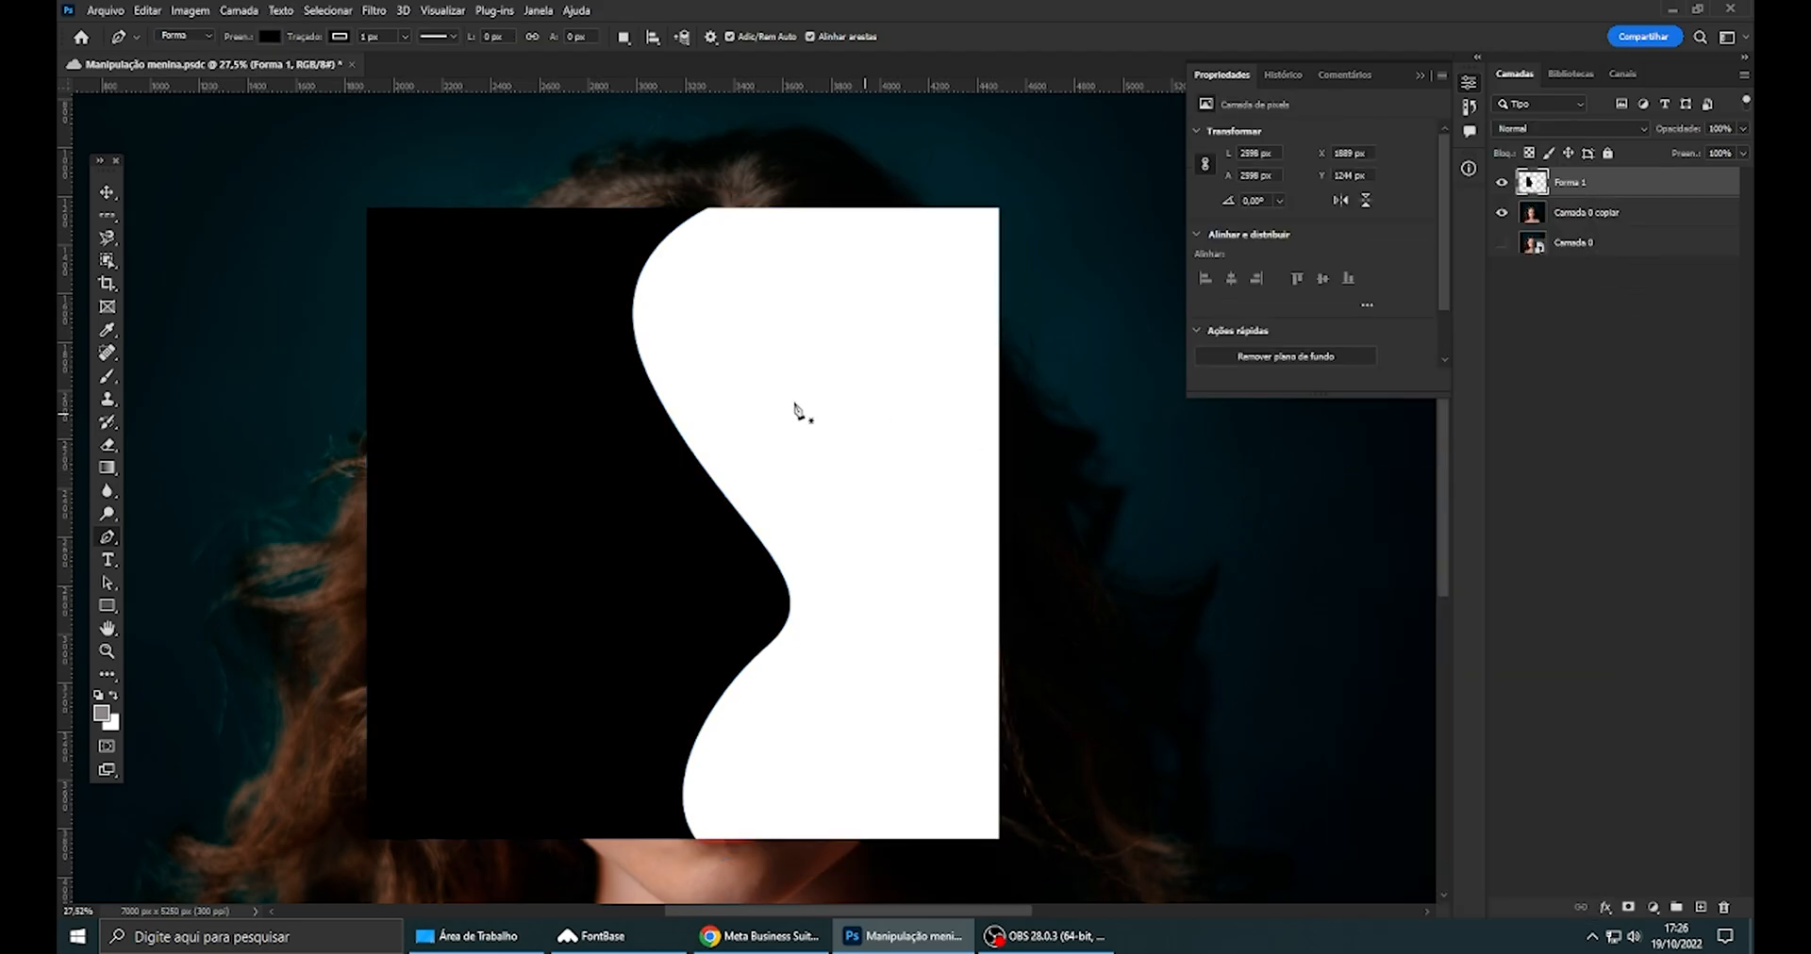
# - Set the alignment reference to Tela and centre the black-and-white square horizontally on the canvas
pyautogui.click(107, 192)
pyautogui.click(661, 37)
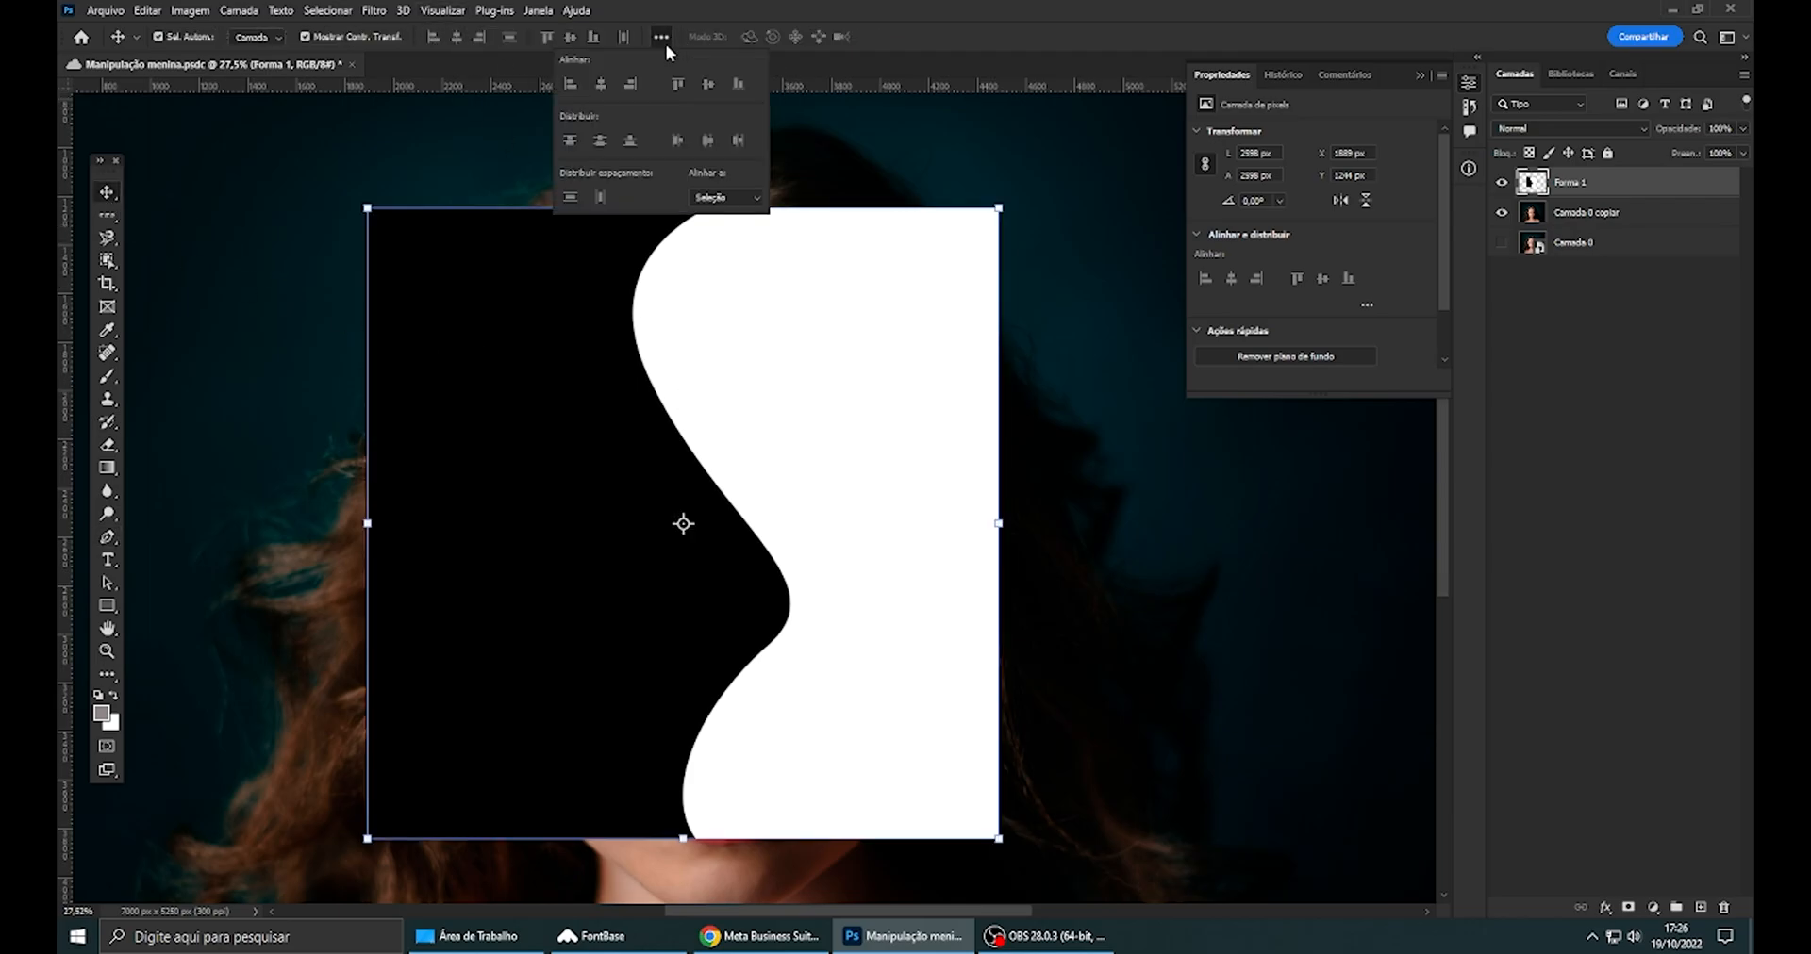
pyautogui.click(727, 197)
pyautogui.click(717, 226)
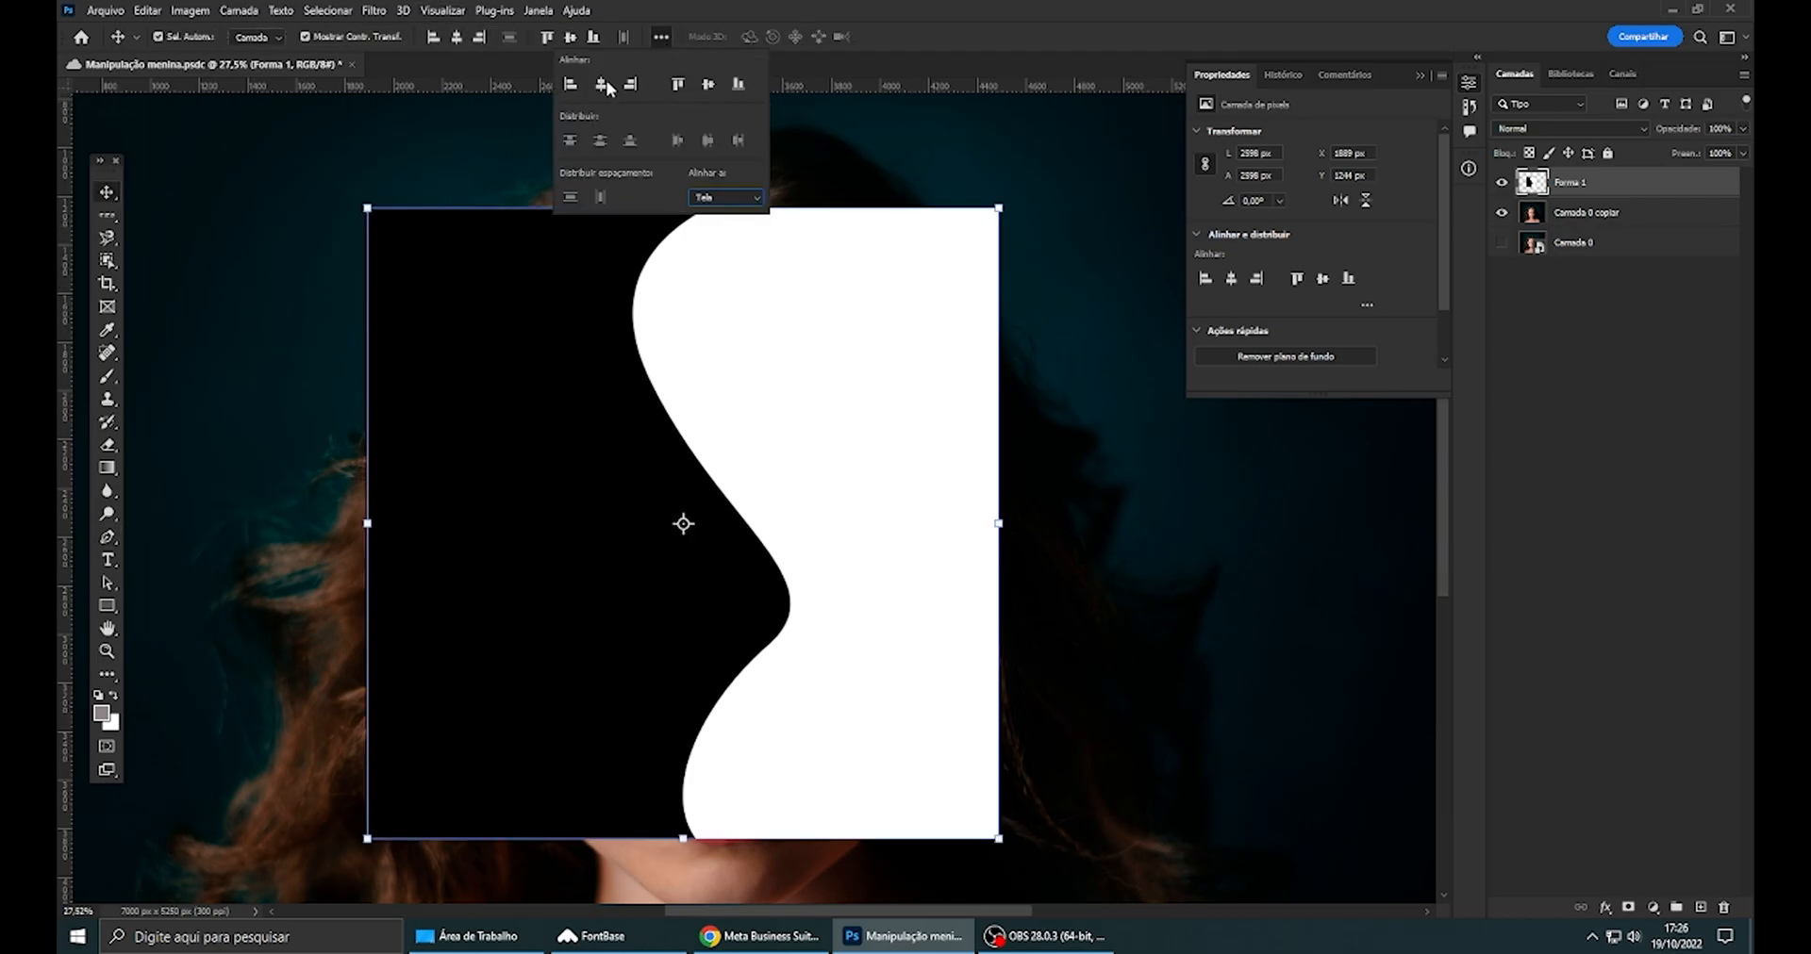
pyautogui.click(602, 85)
pyautogui.click(820, 452)
# - Move the black-and-white square to the image's upper right, at about X 3788 px, Y 206 px
pyautogui.scroll(-3, 836, 493)
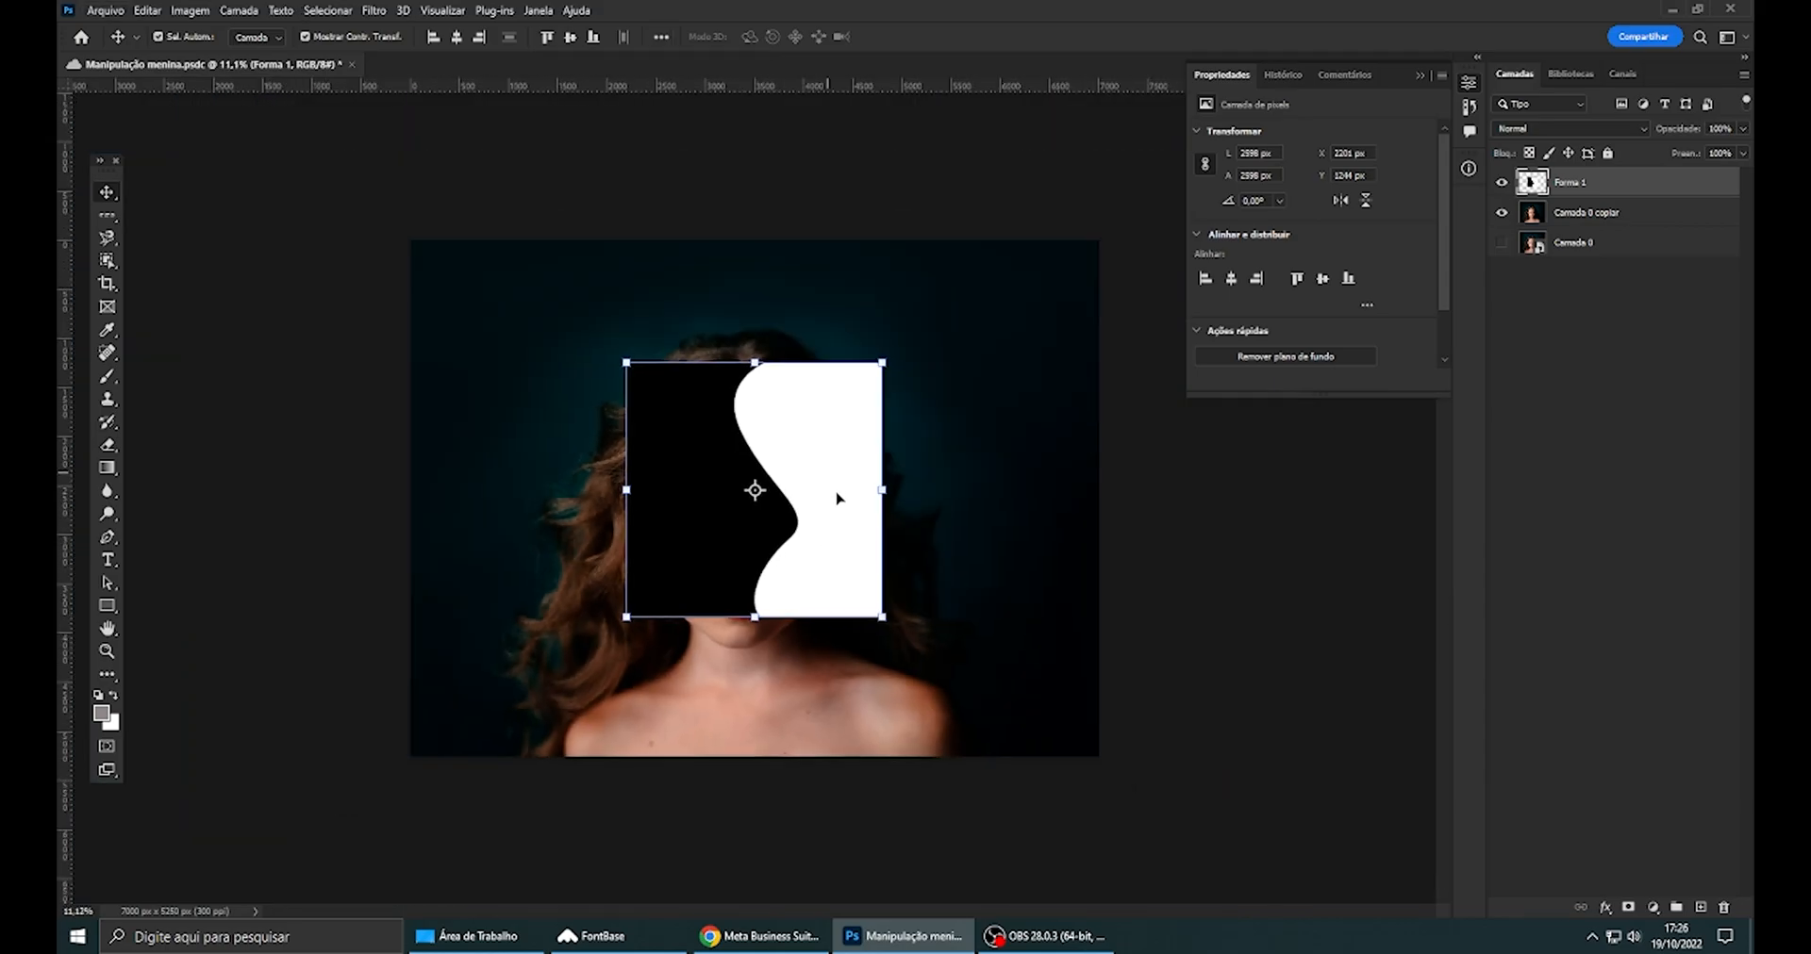
pyautogui.scroll(2, 825, 494)
pyautogui.moveTo(824, 494); pyautogui.dragTo(996, 356)
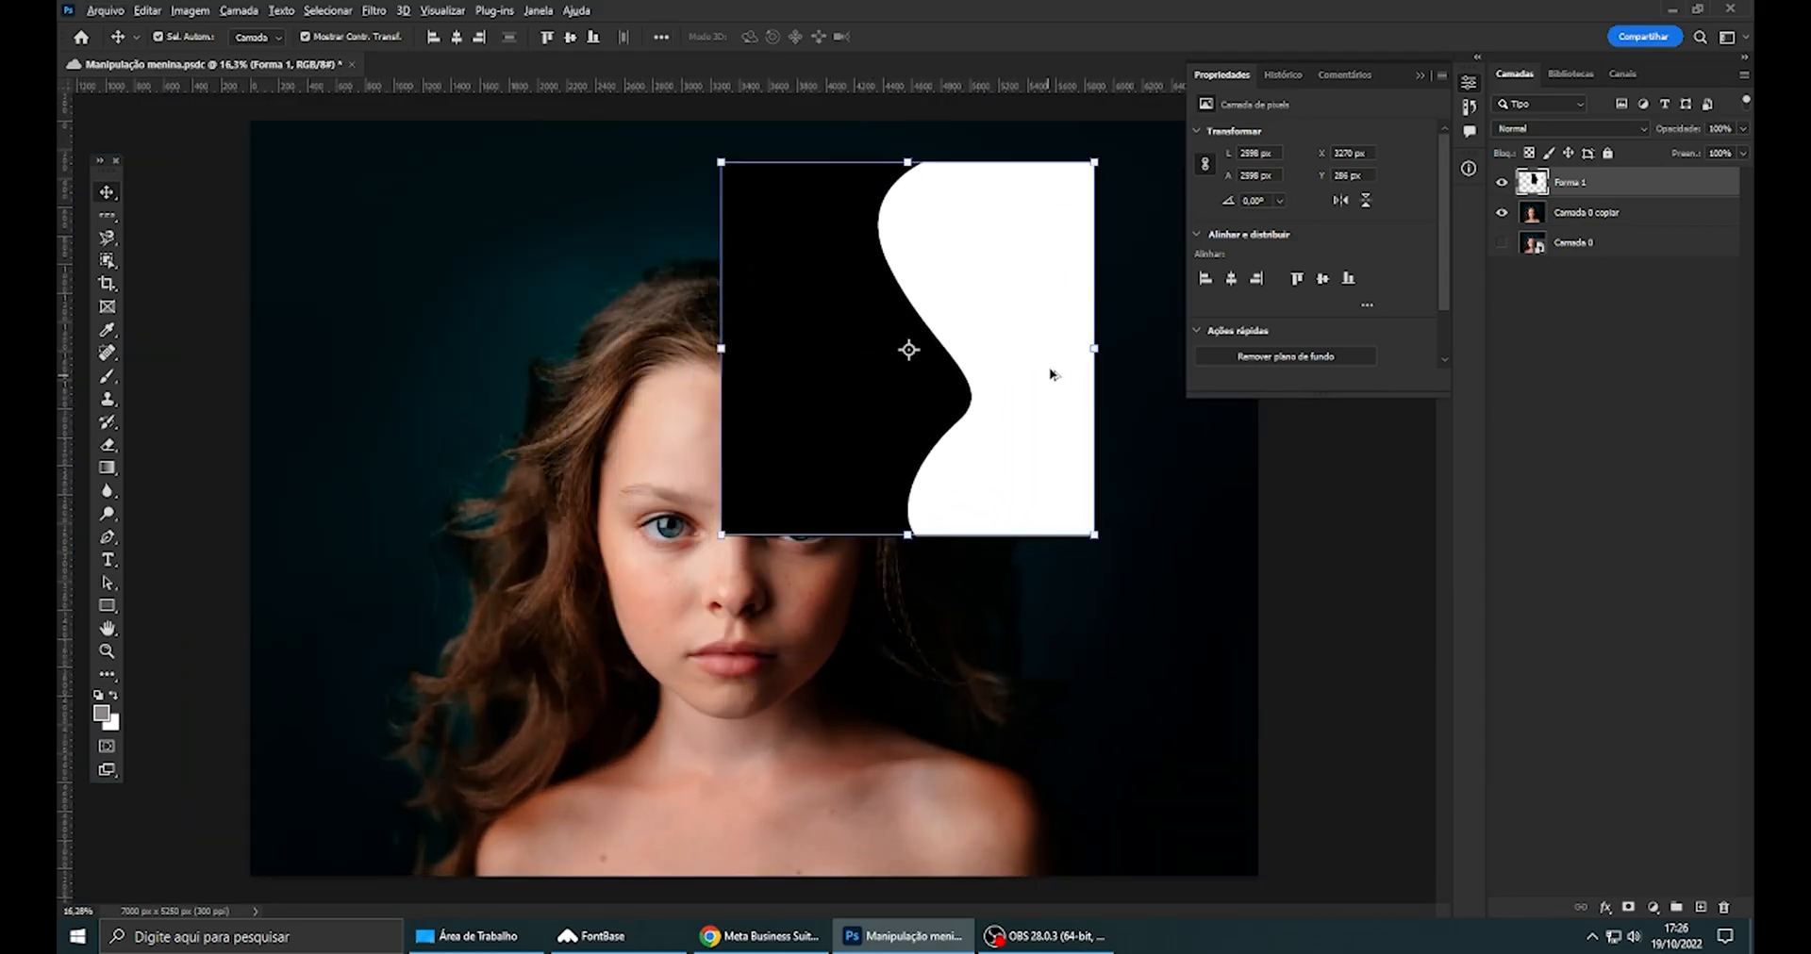
pyautogui.scroll(4, 1051, 376)
pyautogui.moveTo(1042, 463); pyautogui.dragTo(920, 355)
# - Trace the outline of the square's white area with the Magnetic Lasso to select it
pyautogui.click(105, 239)
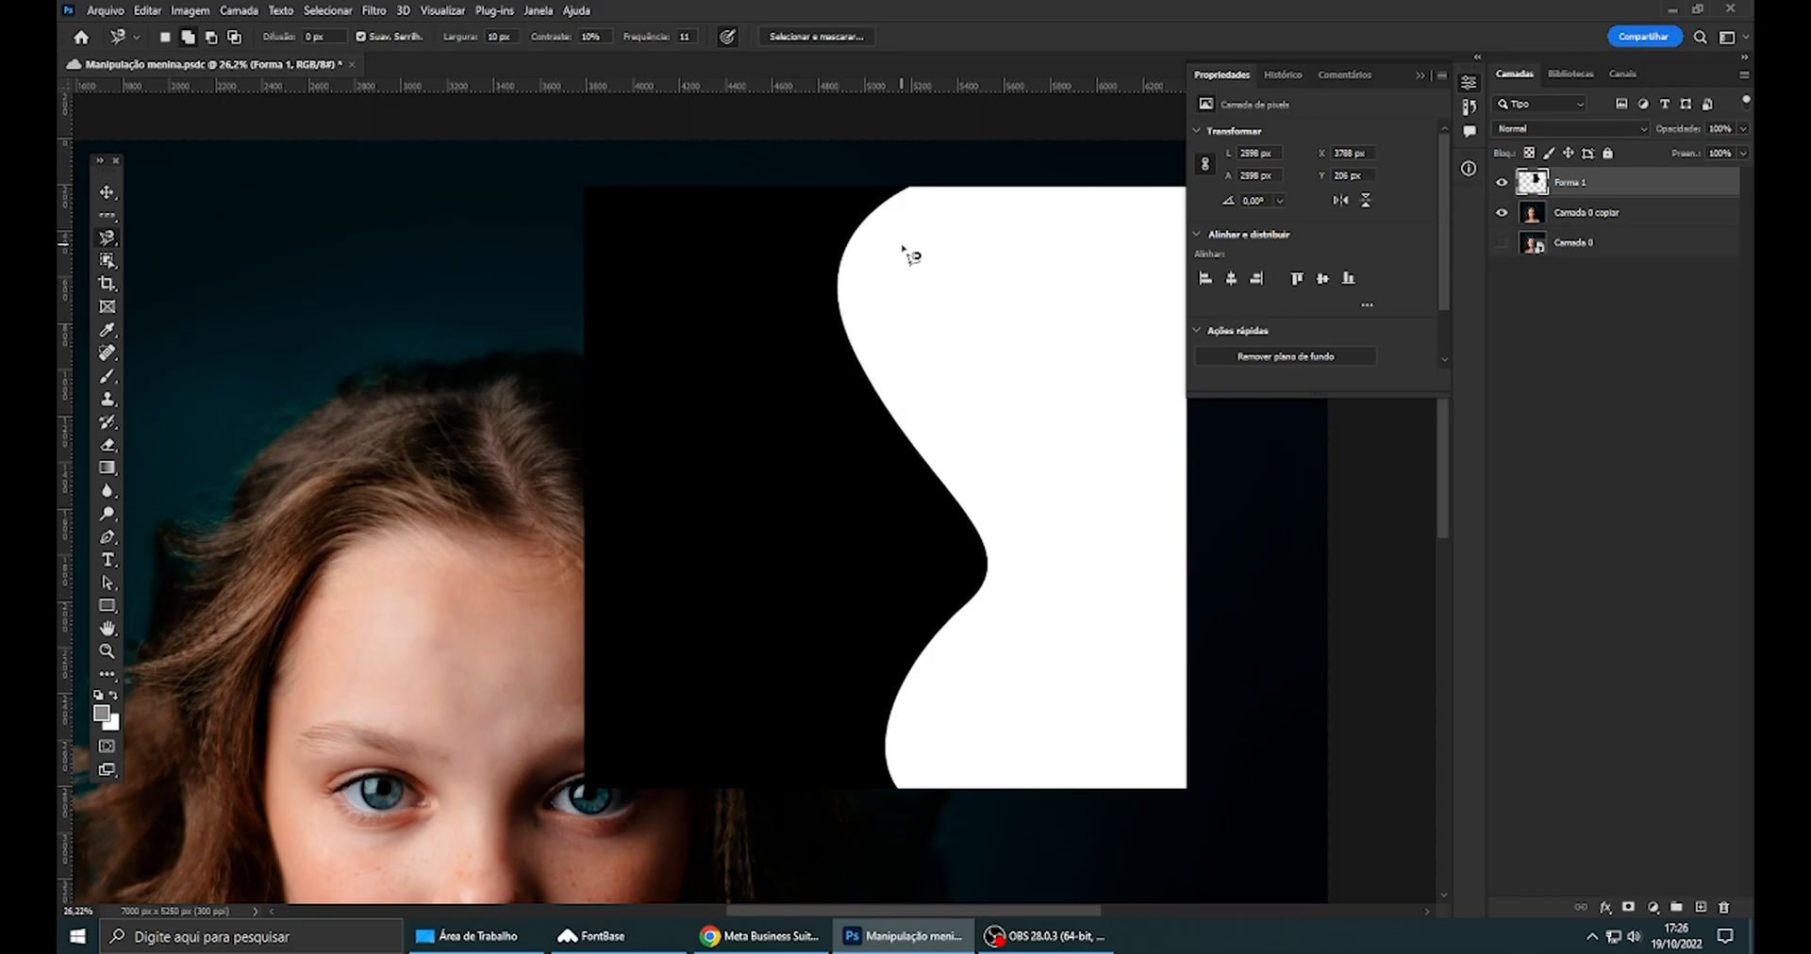
pyautogui.scroll(4, 906, 253)
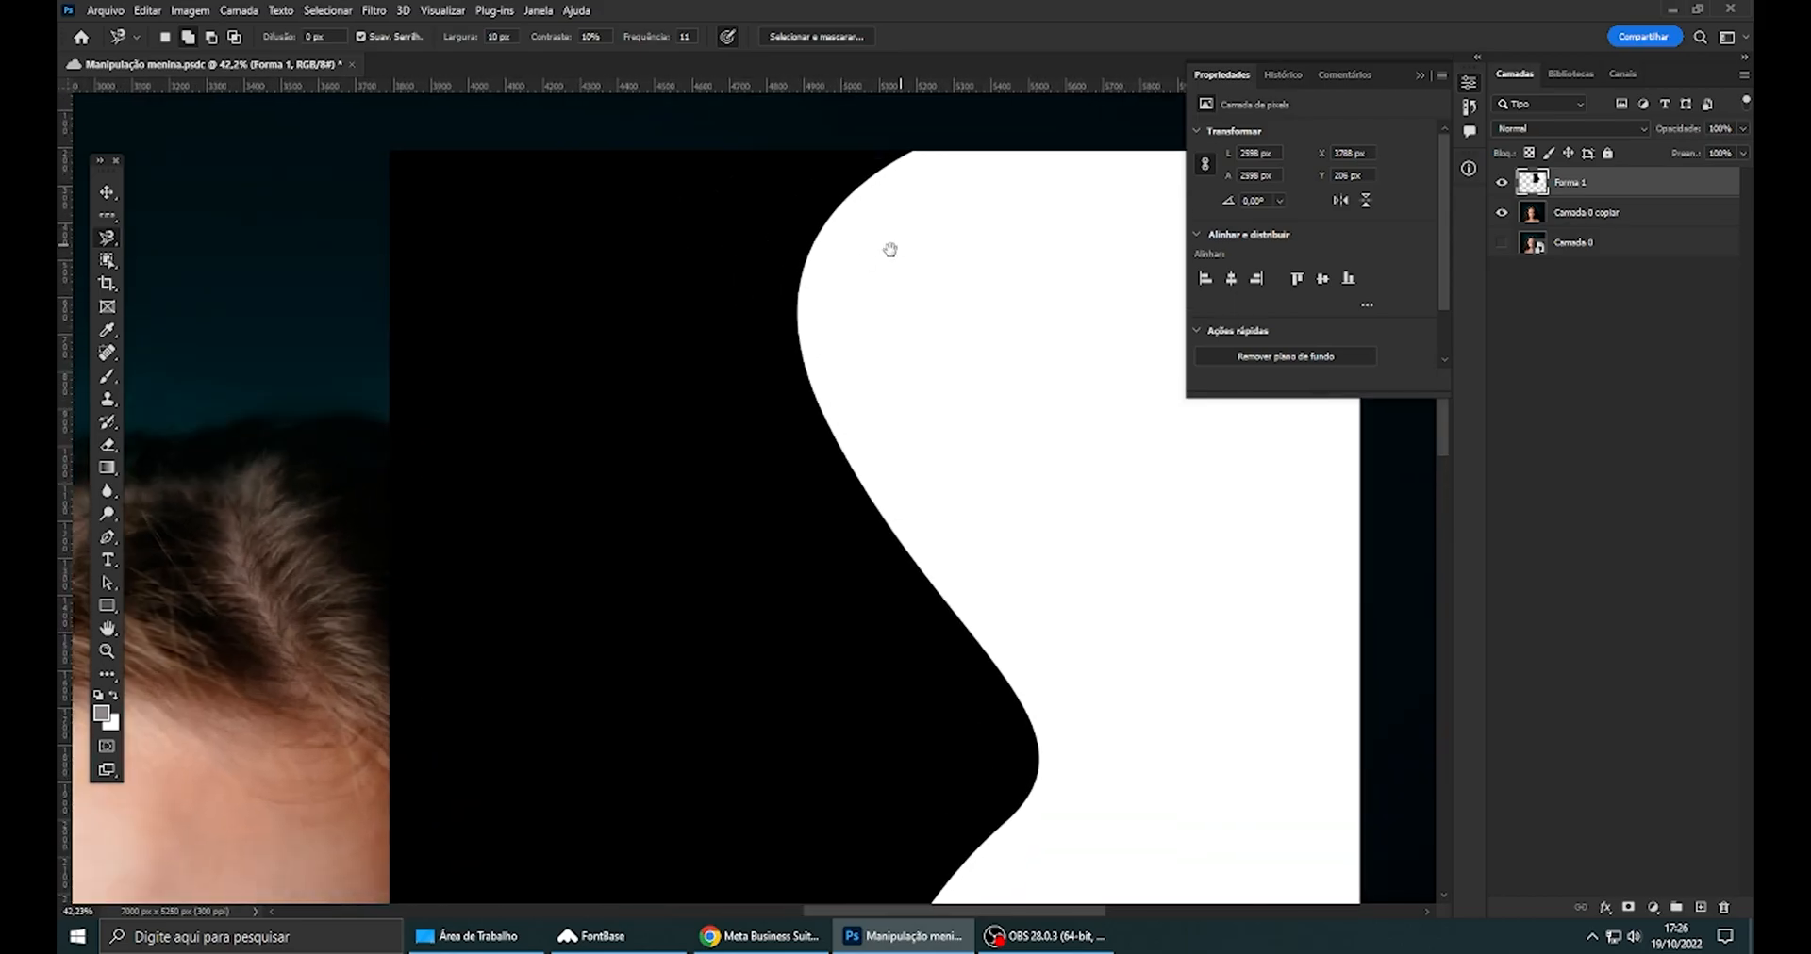
pyautogui.moveTo(834, 198)
pyautogui.mouseDown()
pyautogui.moveTo(735, 285)
pyautogui.moveTo(721, 378)
pyautogui.moveTo(849, 609)
pyautogui.moveTo(935, 712)
pyautogui.moveTo(959, 786)
pyautogui.moveTo(928, 856)
pyautogui.moveTo(1019, 642)
pyautogui.moveTo(1057, 470)
pyautogui.moveTo(951, 596)
pyautogui.moveTo(927, 715)
pyautogui.moveTo(947, 764)
pyautogui.moveTo(1417, 761)
pyautogui.moveTo(1415, 529)
pyautogui.moveTo(1353, 594)
pyautogui.moveTo(1235, 801)
pyautogui.moveTo(1269, 698)
pyautogui.moveTo(1239, 462)
pyautogui.moveTo(1204, 700)
pyautogui.moveTo(1205, 348)
pyautogui.moveTo(783, 353)
pyautogui.mouseUp()
pyautogui.click(771, 351)
pyautogui.hotkey('ctrl', '0')
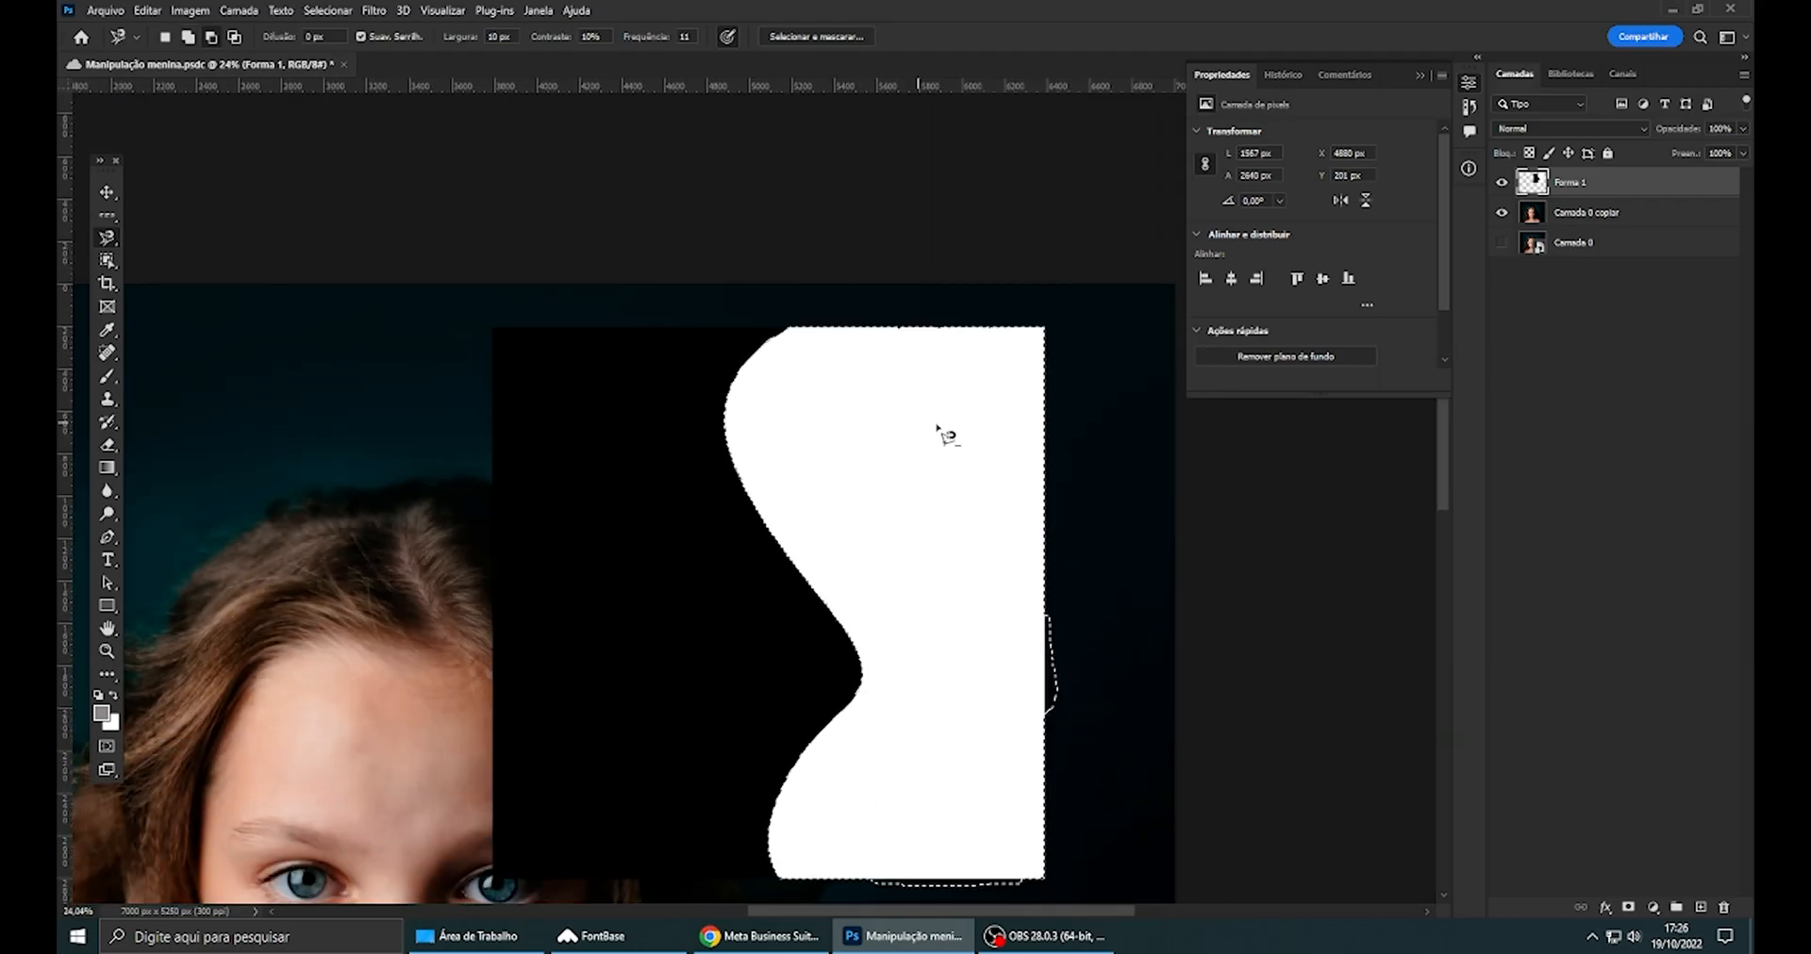
# - Copy the selected white area to a new layer and hide Forma 1 to examine the cutout's edges
pyautogui.hotkey('ctrl', 'j')
pyautogui.click(1501, 212)
pyautogui.scroll(2, 1022, 250)
pyautogui.scroll(2, 1139, 175)
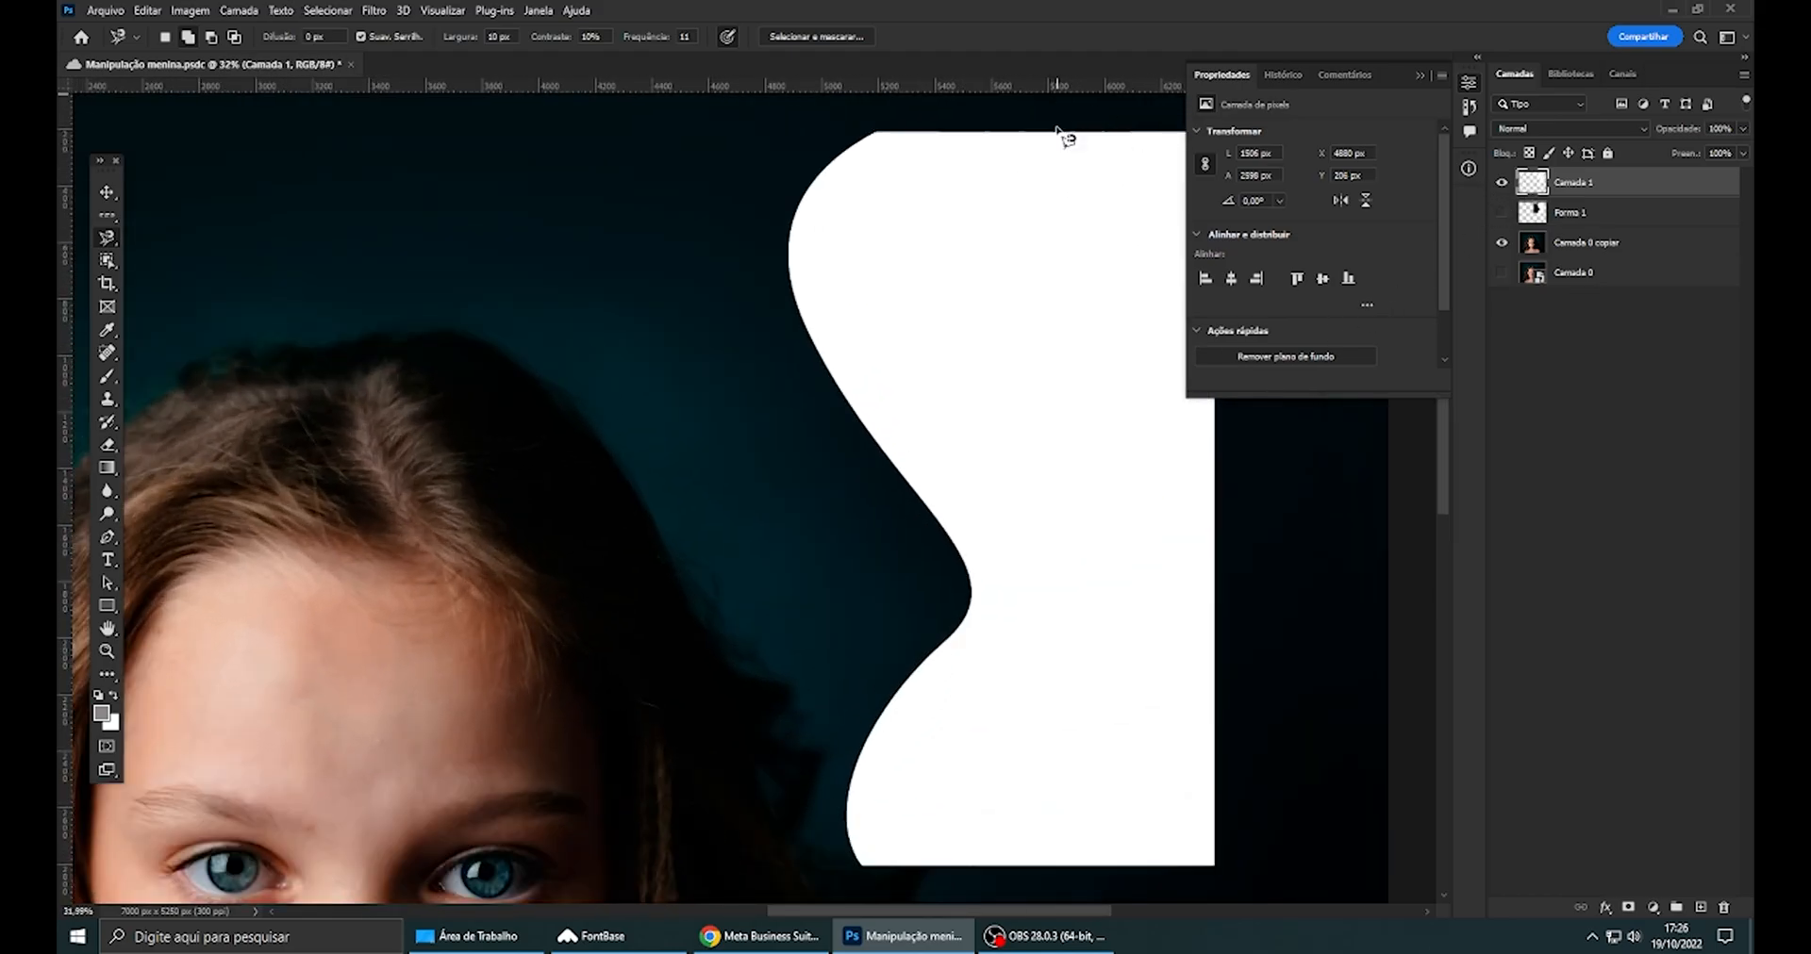
pyautogui.moveTo(993, 300); pyautogui.dragTo(869, 270)
pyautogui.scroll(-1, 894, 574)
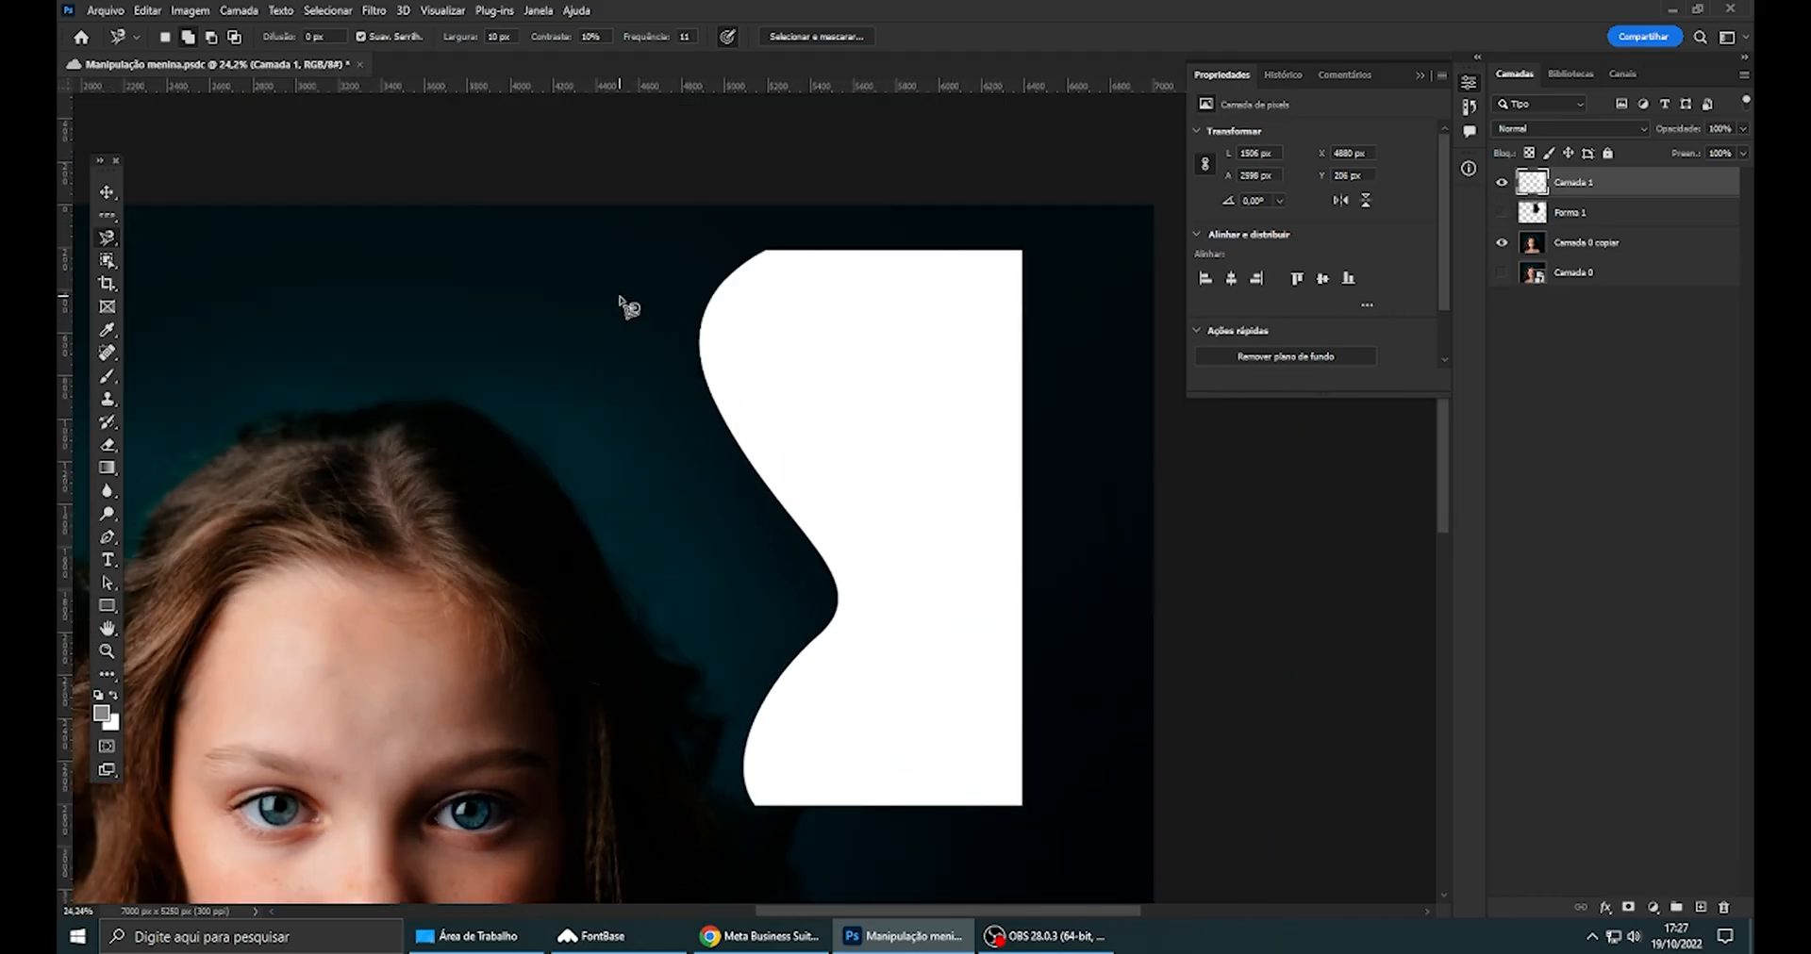
# - Undo the layer copy and the hiding of Forma 1, and deselect the traced area
pyautogui.hotkey('ctrl', 'z')
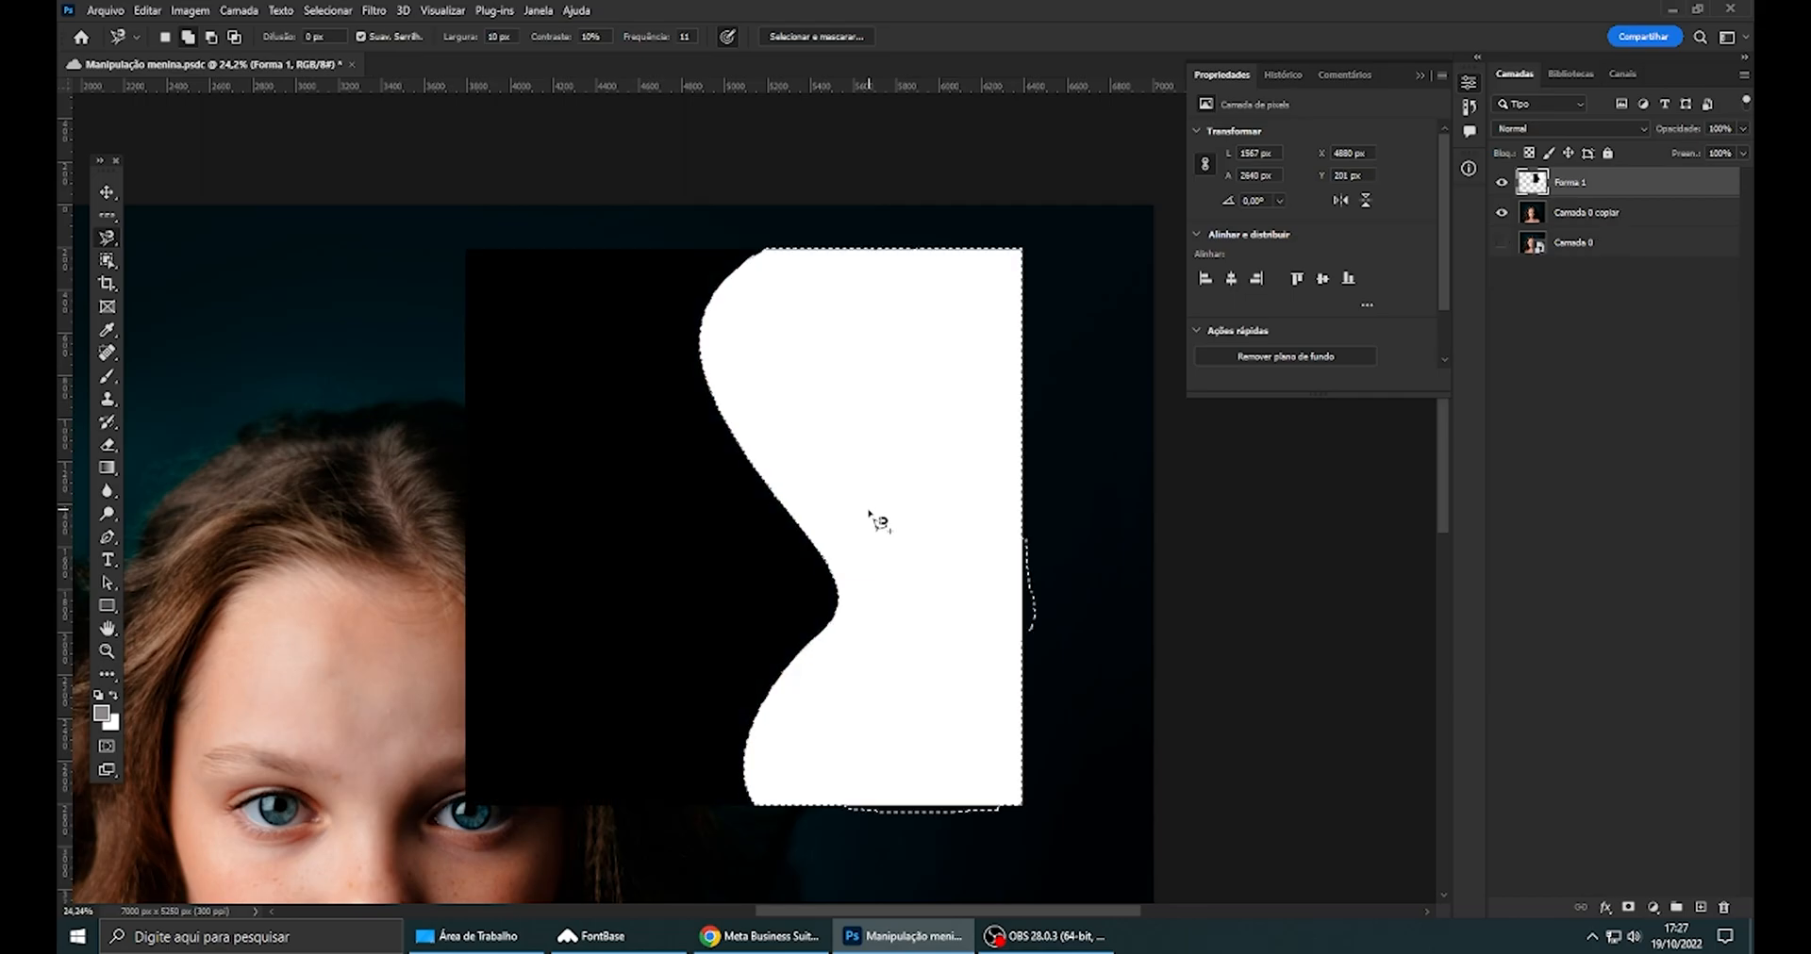
pyautogui.hotkey('ctrl', 'd')
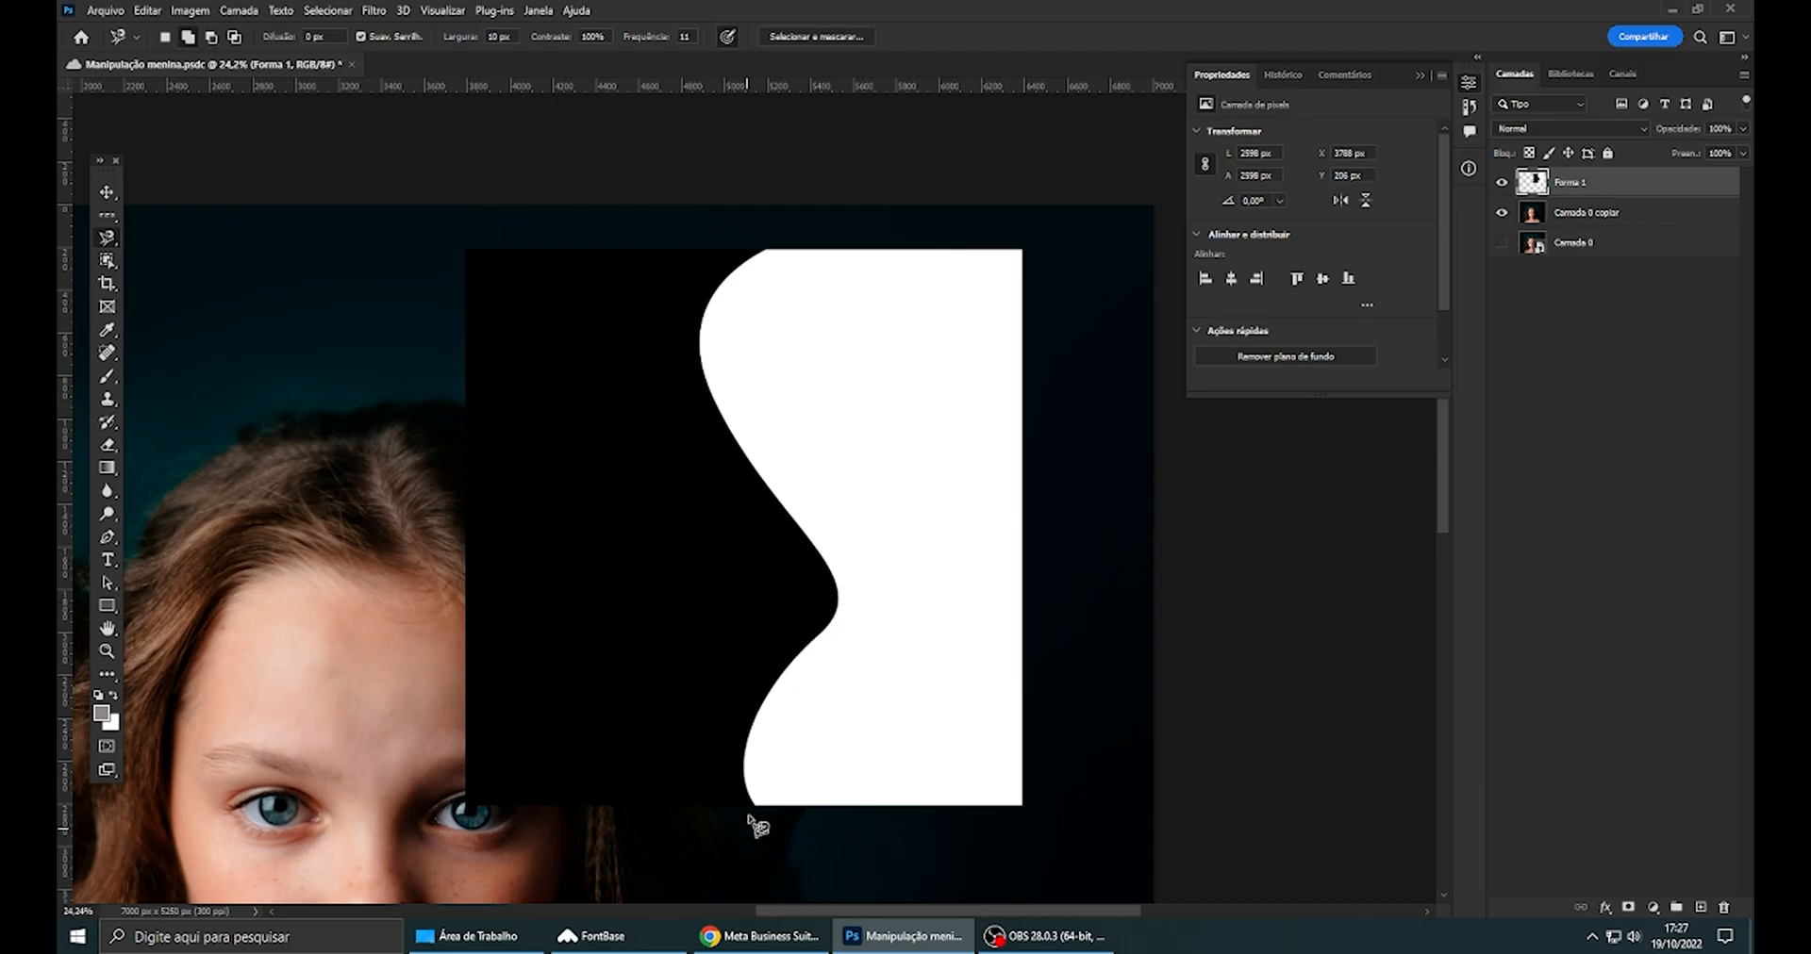
# - Set the Magnetic Lasso's contrast to 100% and frequency to 100, and trace the white area's outline again
pyautogui.moveTo(645, 43); pyautogui.dragTo(787, 47)
pyautogui.click(768, 249)
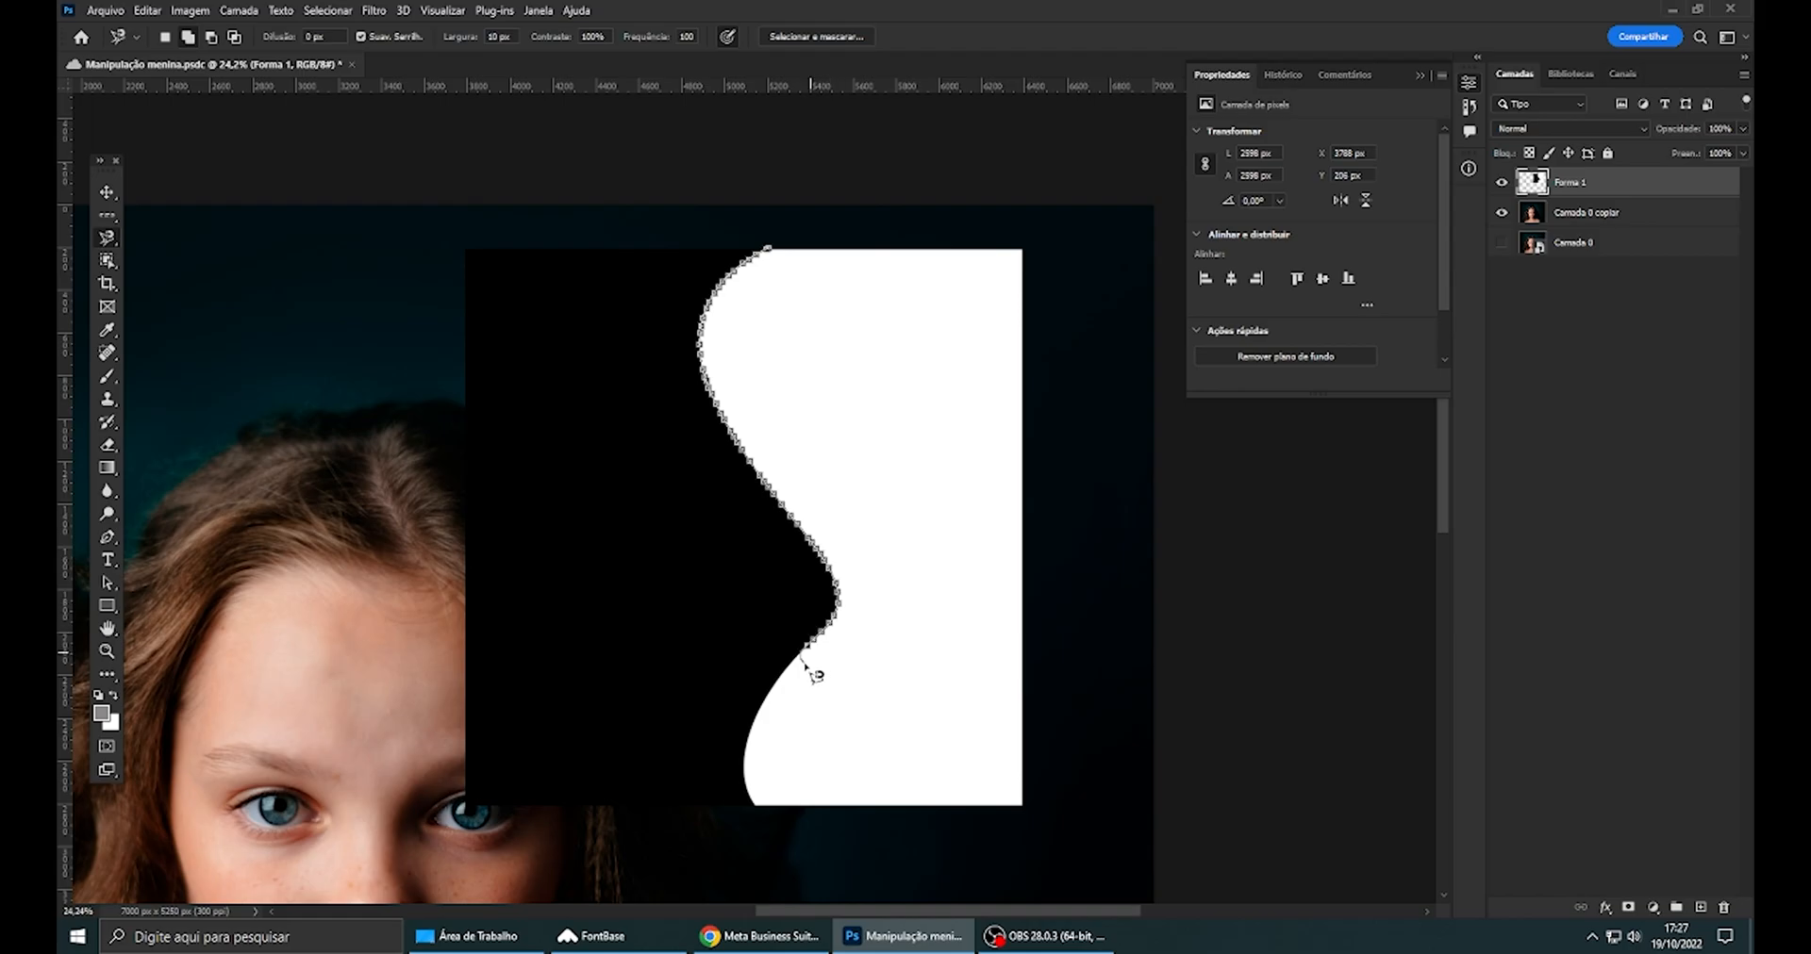
pyautogui.moveTo(808, 651)
pyautogui.mouseDown()
pyautogui.moveTo(753, 726)
pyautogui.moveTo(748, 807)
pyautogui.moveTo(1028, 806)
pyautogui.moveTo(1023, 251)
pyautogui.moveTo(780, 258)
pyautogui.mouseUp()
pyautogui.click(772, 257)
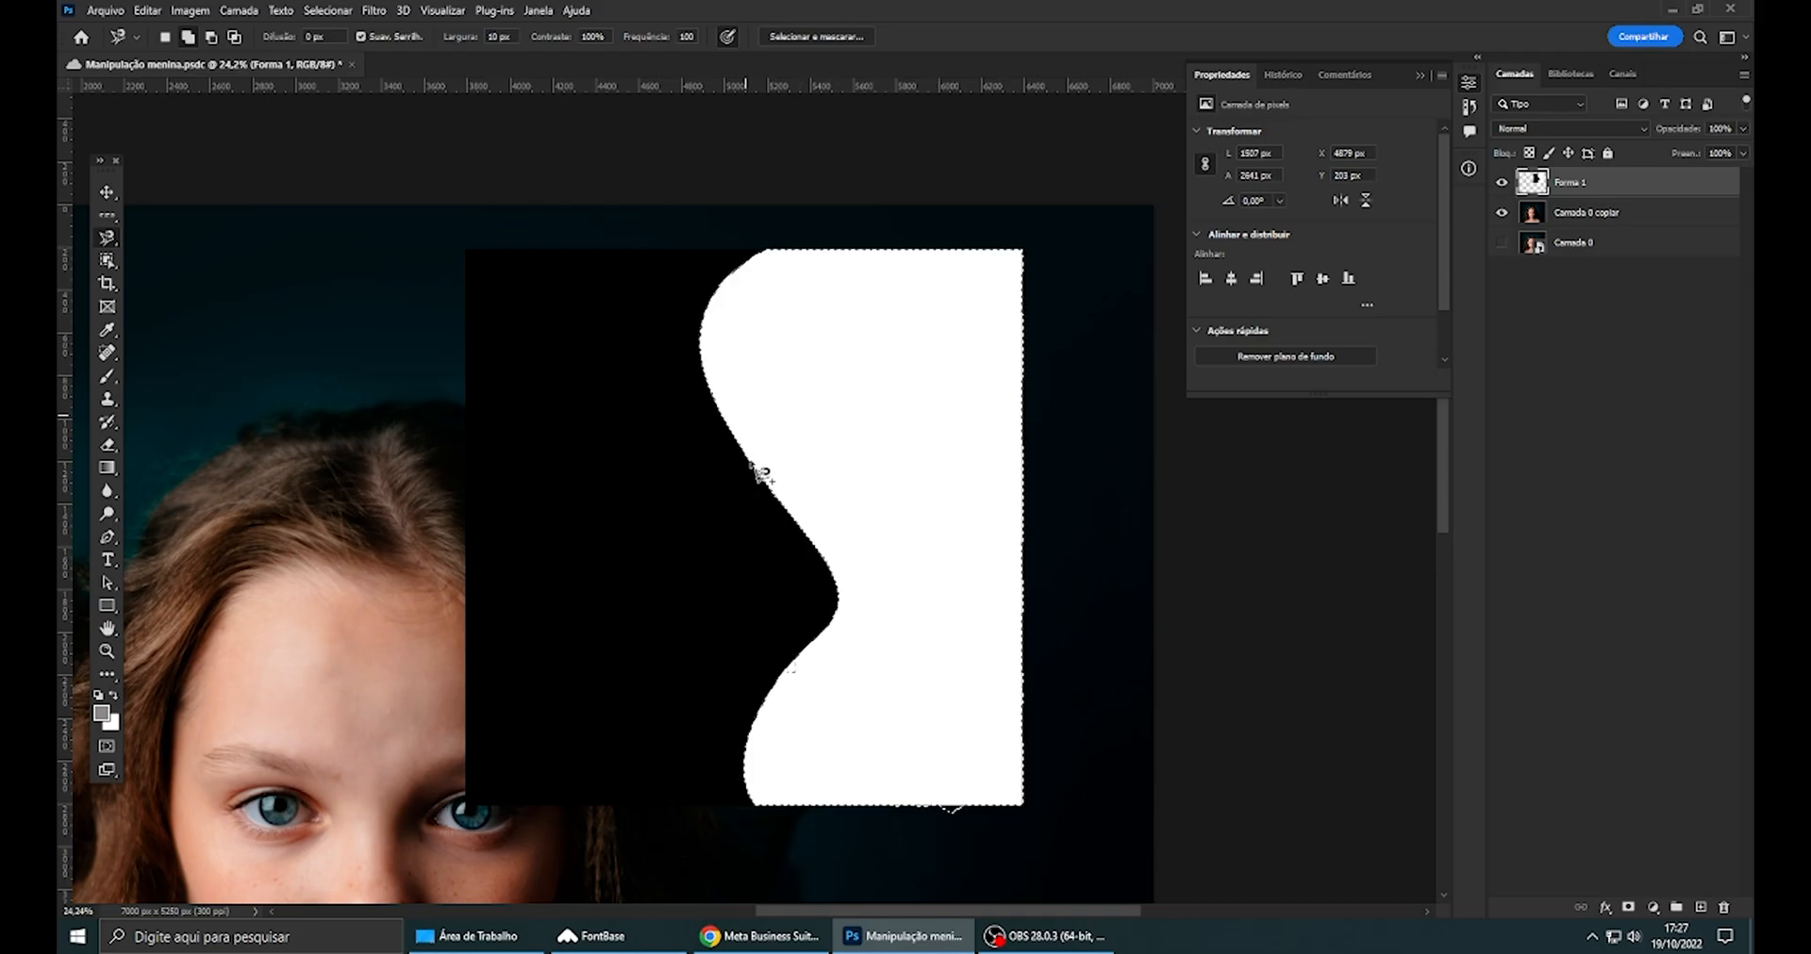
# - Trace along the lower curved edge with the Magnetic Lasso to add the missed notches to the selection
pyautogui.scroll(6, 820, 671)
pyautogui.scroll(4, 806, 672)
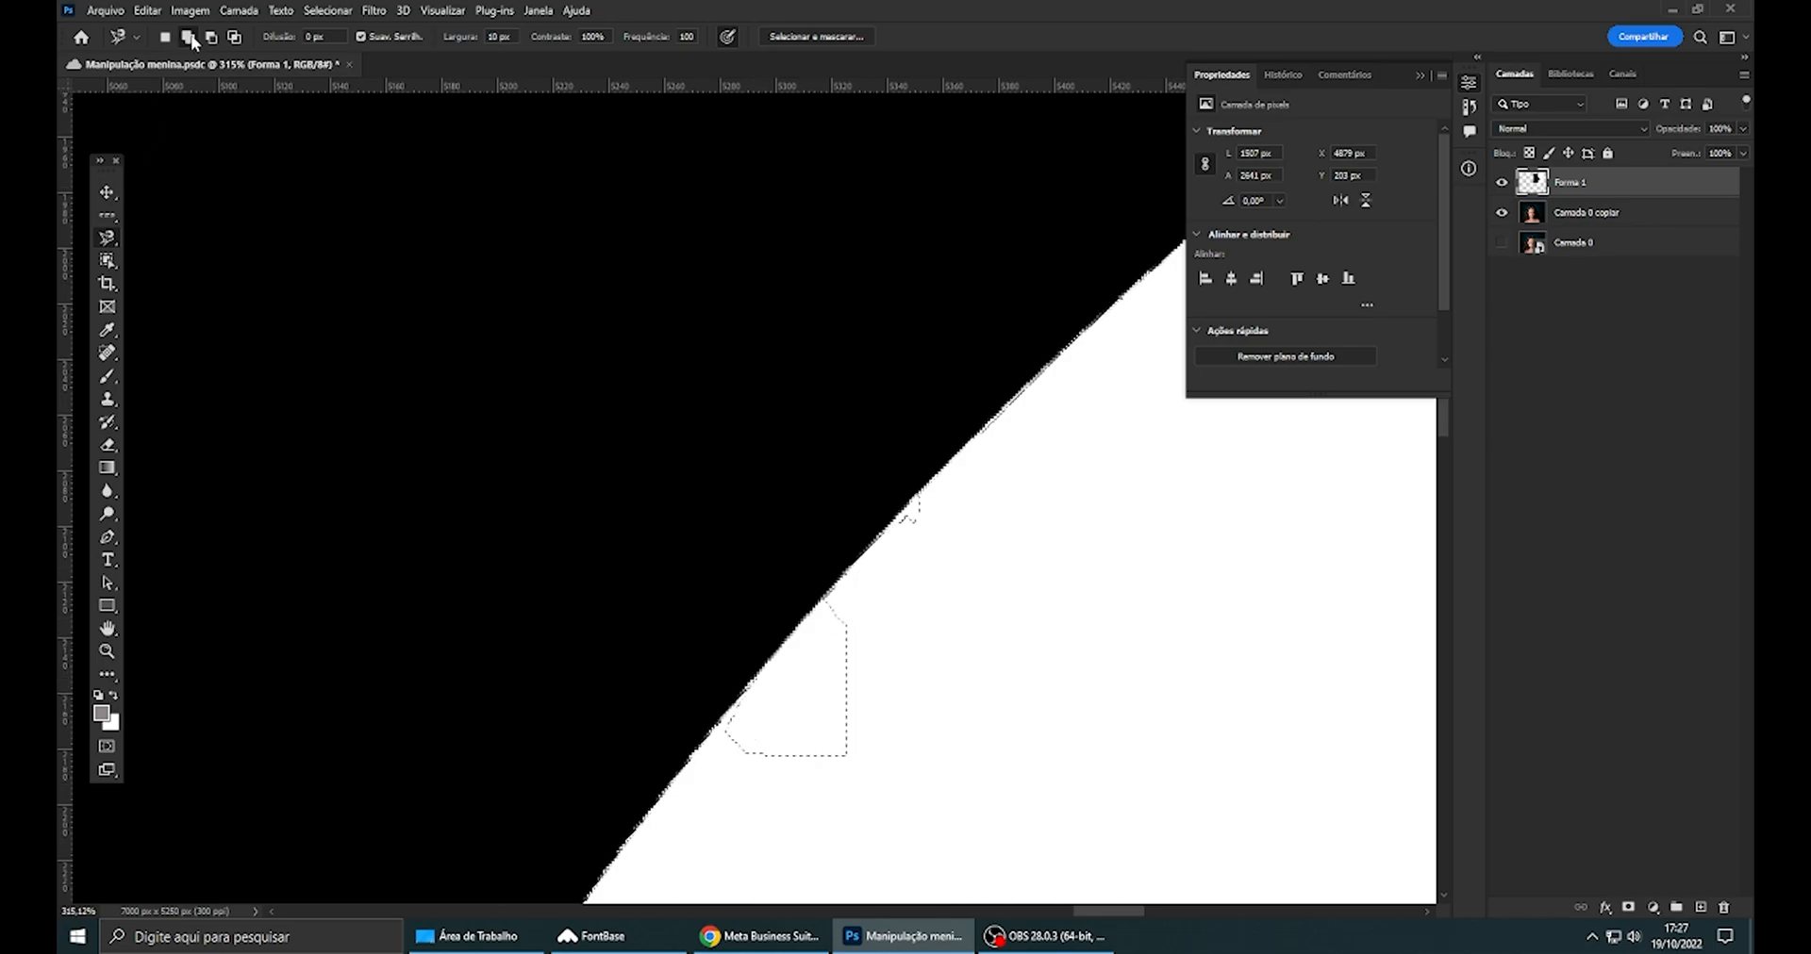
pyautogui.click(1092, 325)
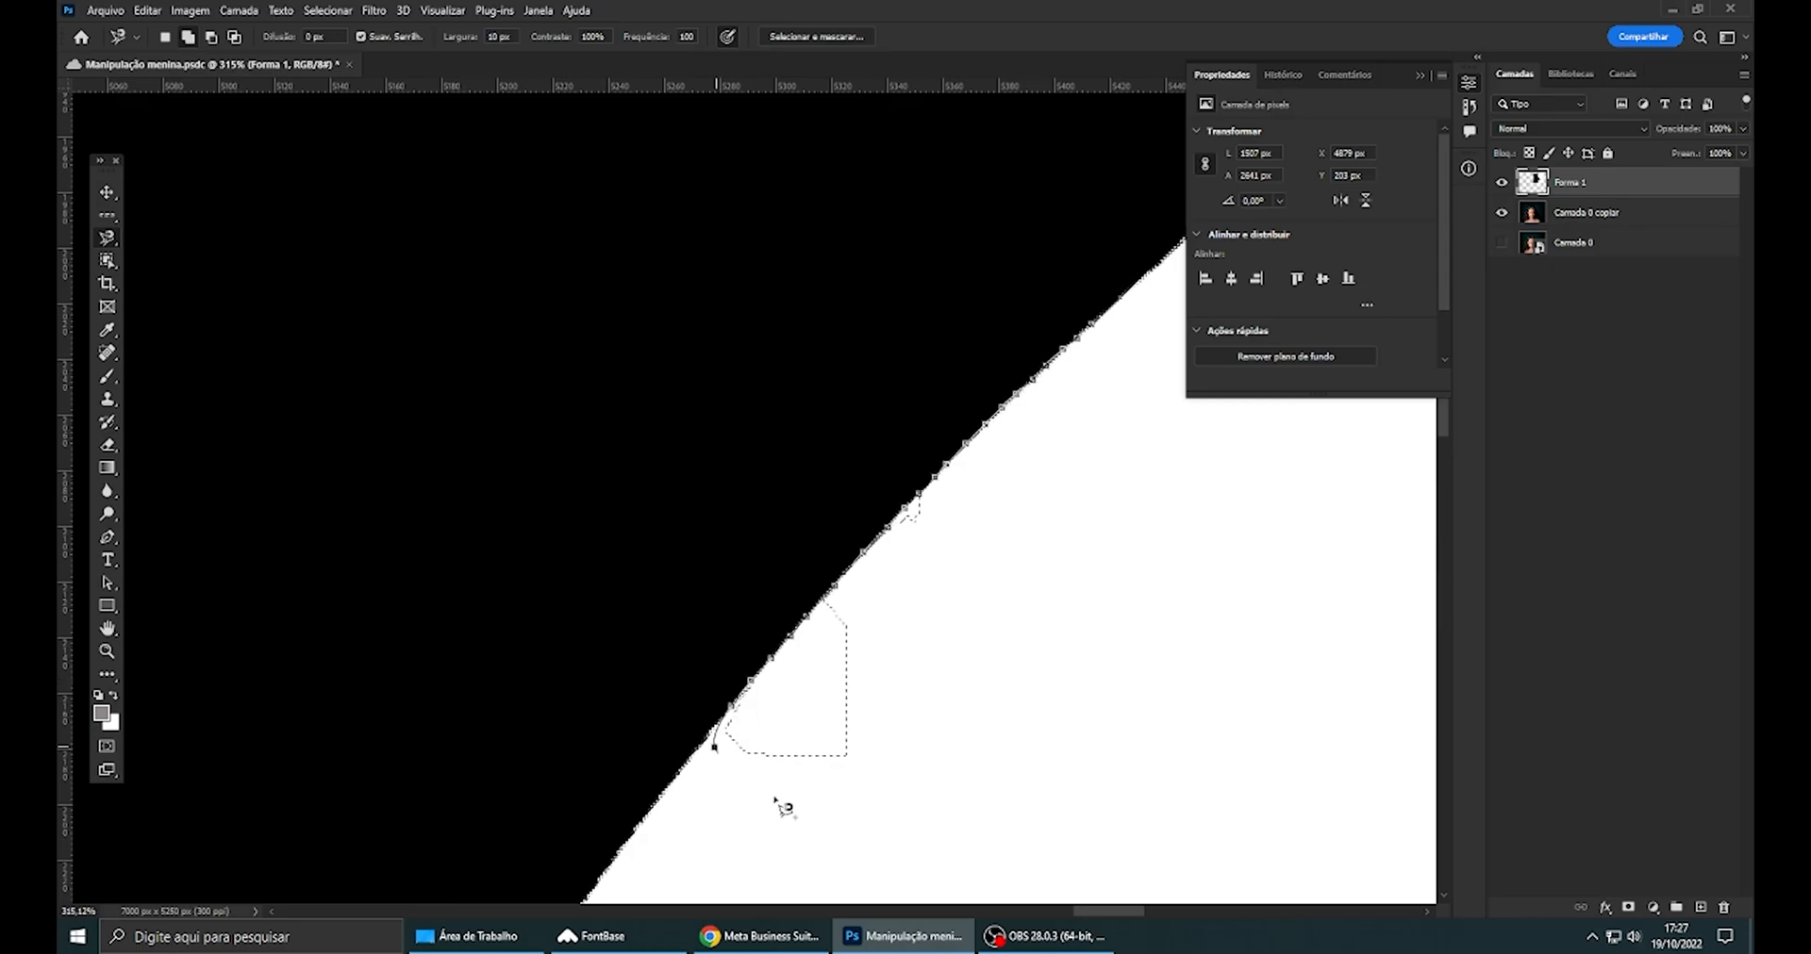
pyautogui.press('Escape')
pyautogui.scroll(-2, 858, 539)
pyautogui.scroll(-3, 858, 540)
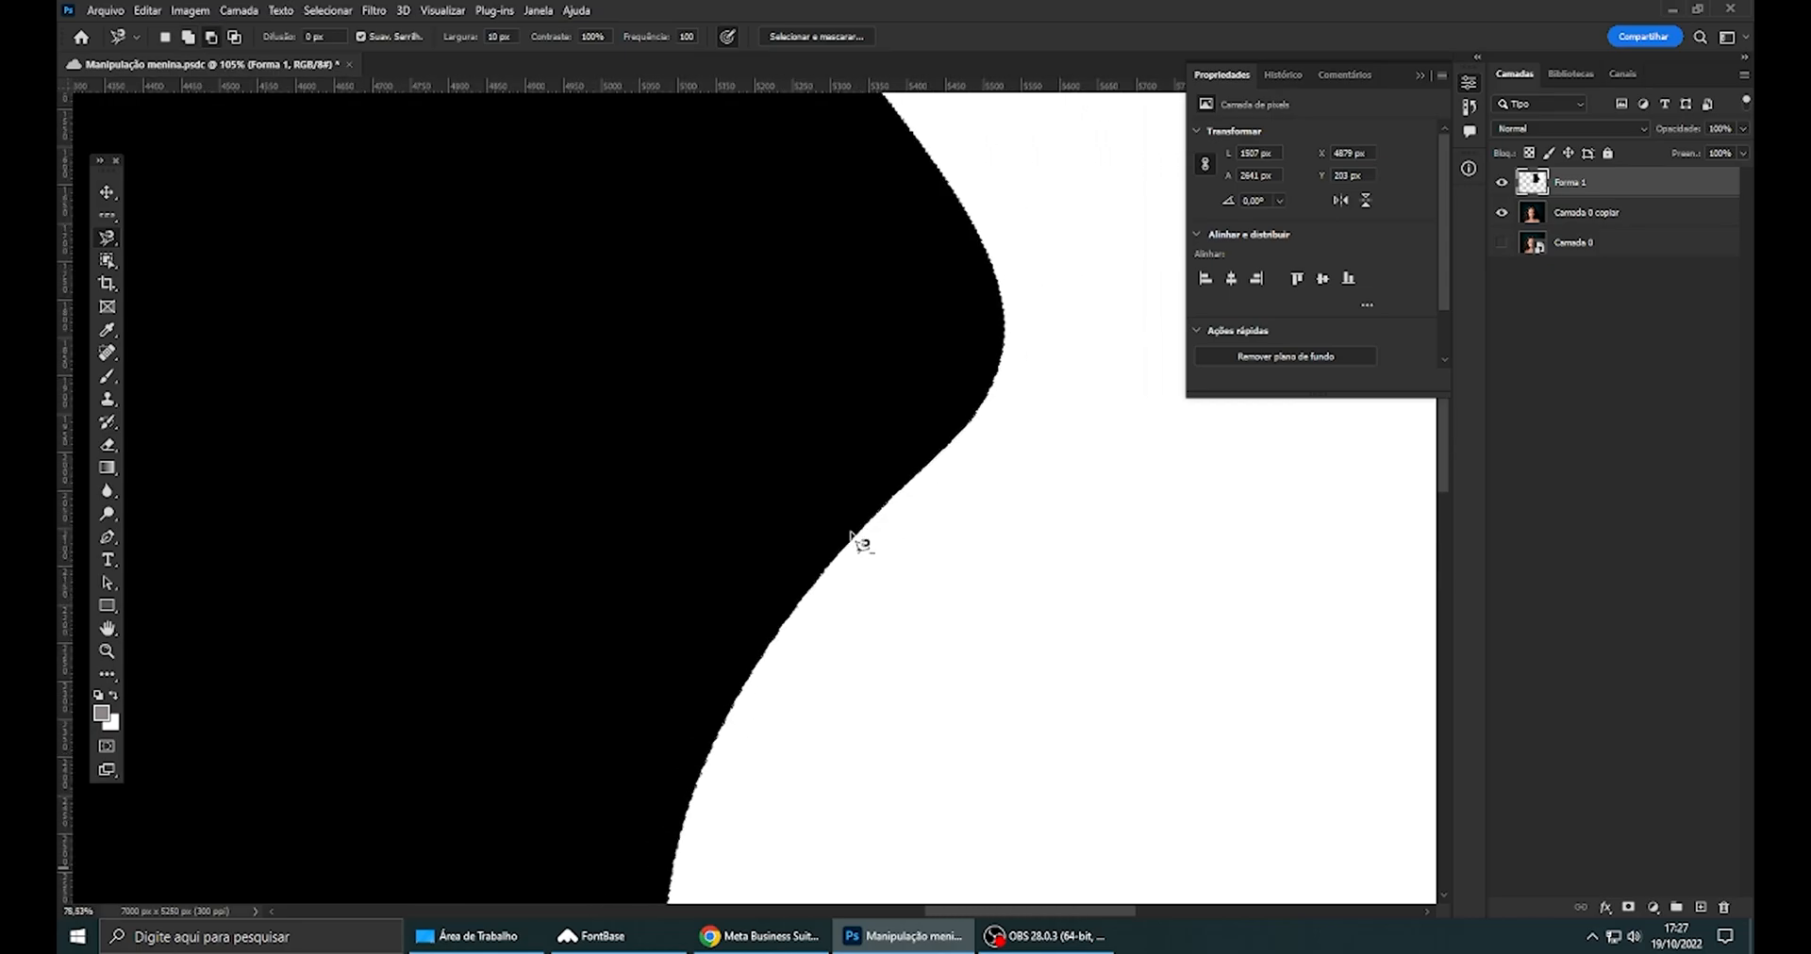
# - Subtract the stray area below the white shape's straight lower edge from the selection with the Magnetic Lasso
pyautogui.click(934, 731)
pyautogui.scroll(2, 960, 717)
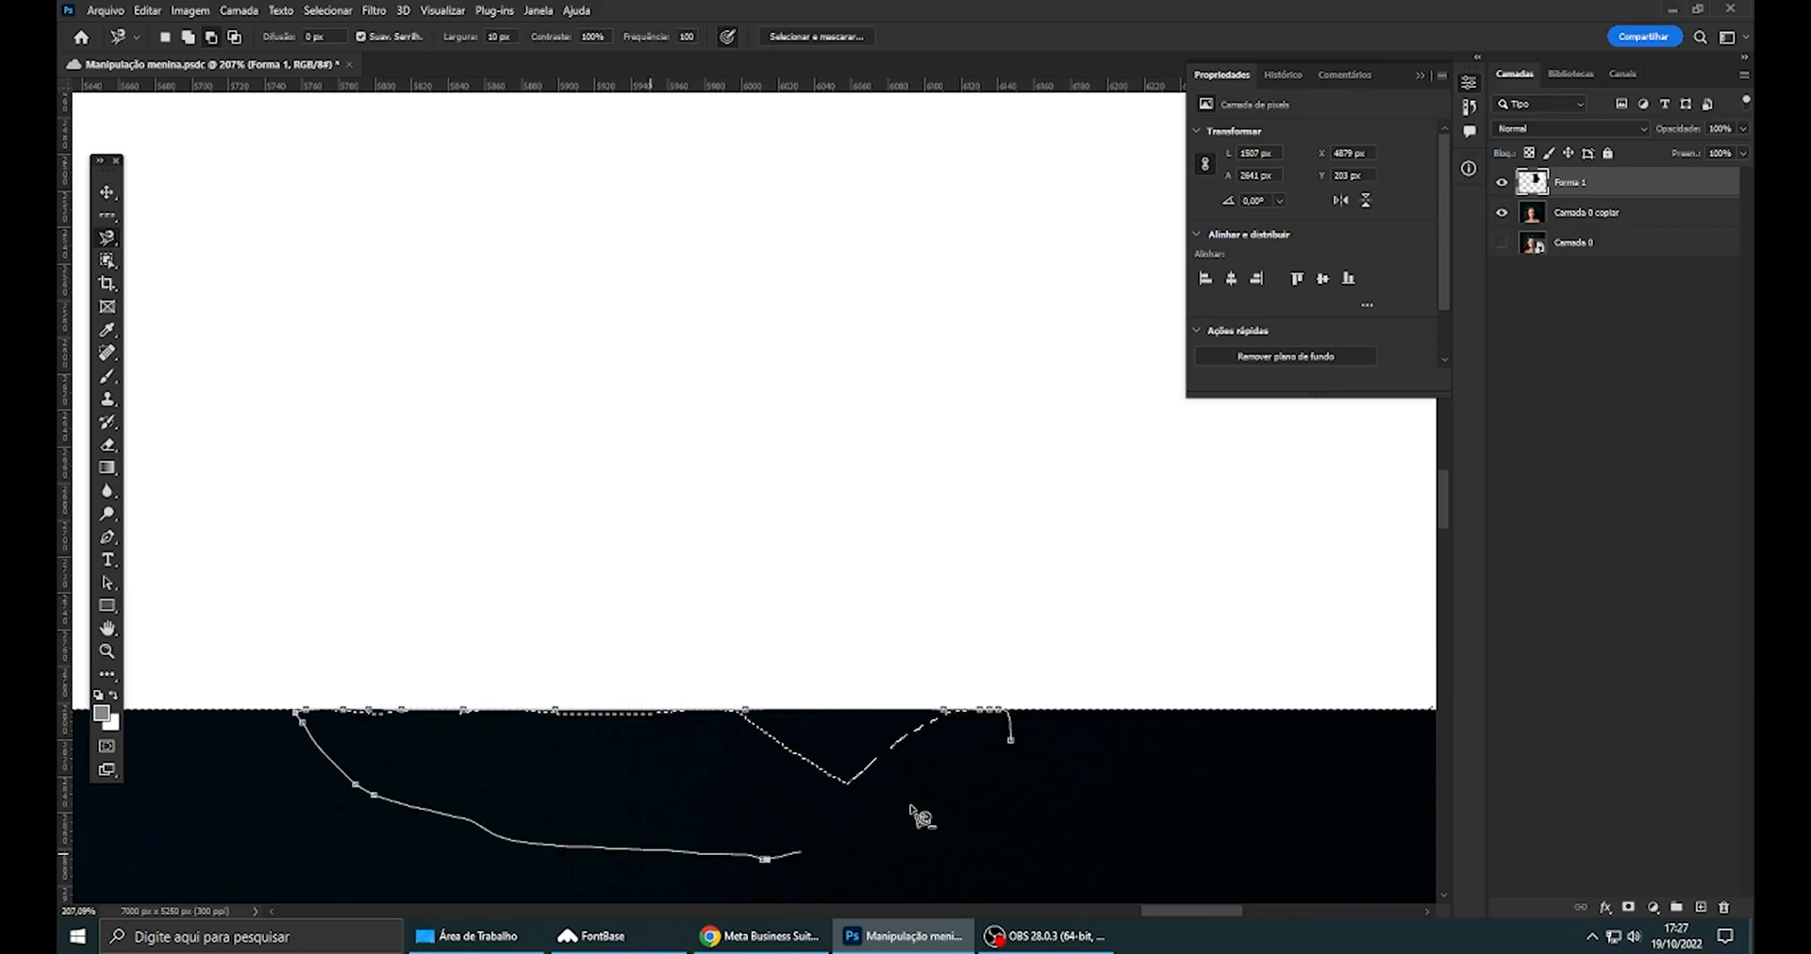
pyautogui.click(1018, 751)
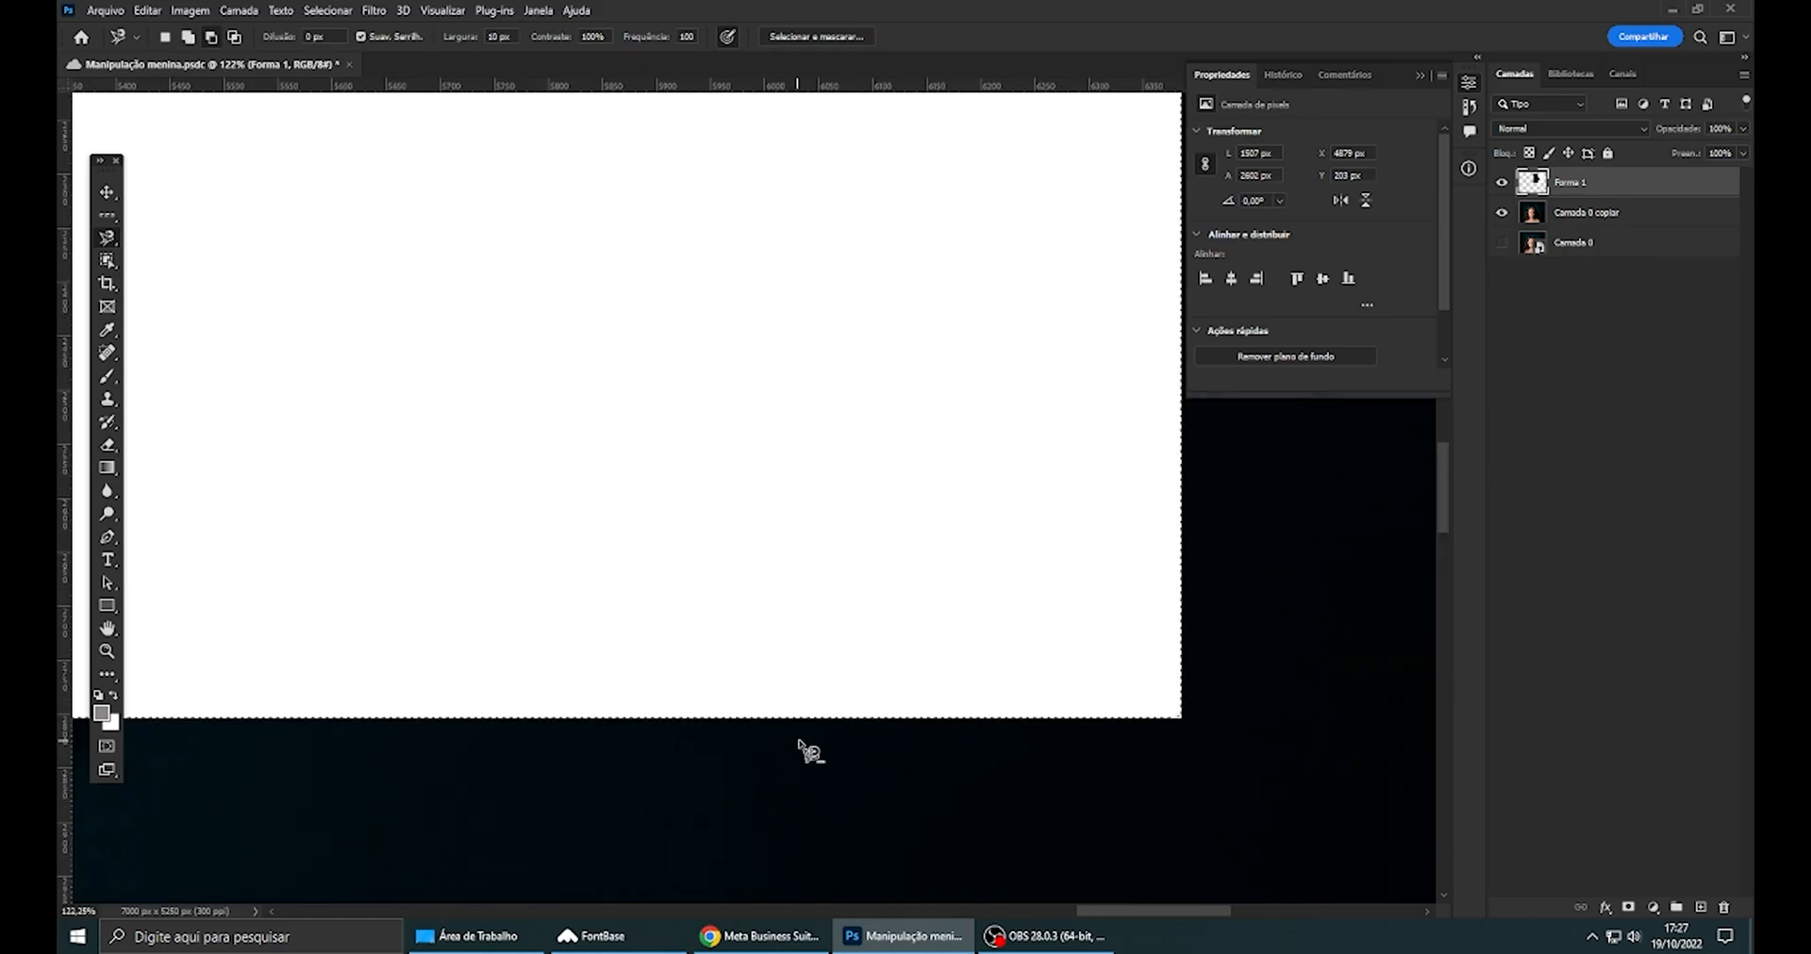
pyautogui.scroll(-8, 808, 748)
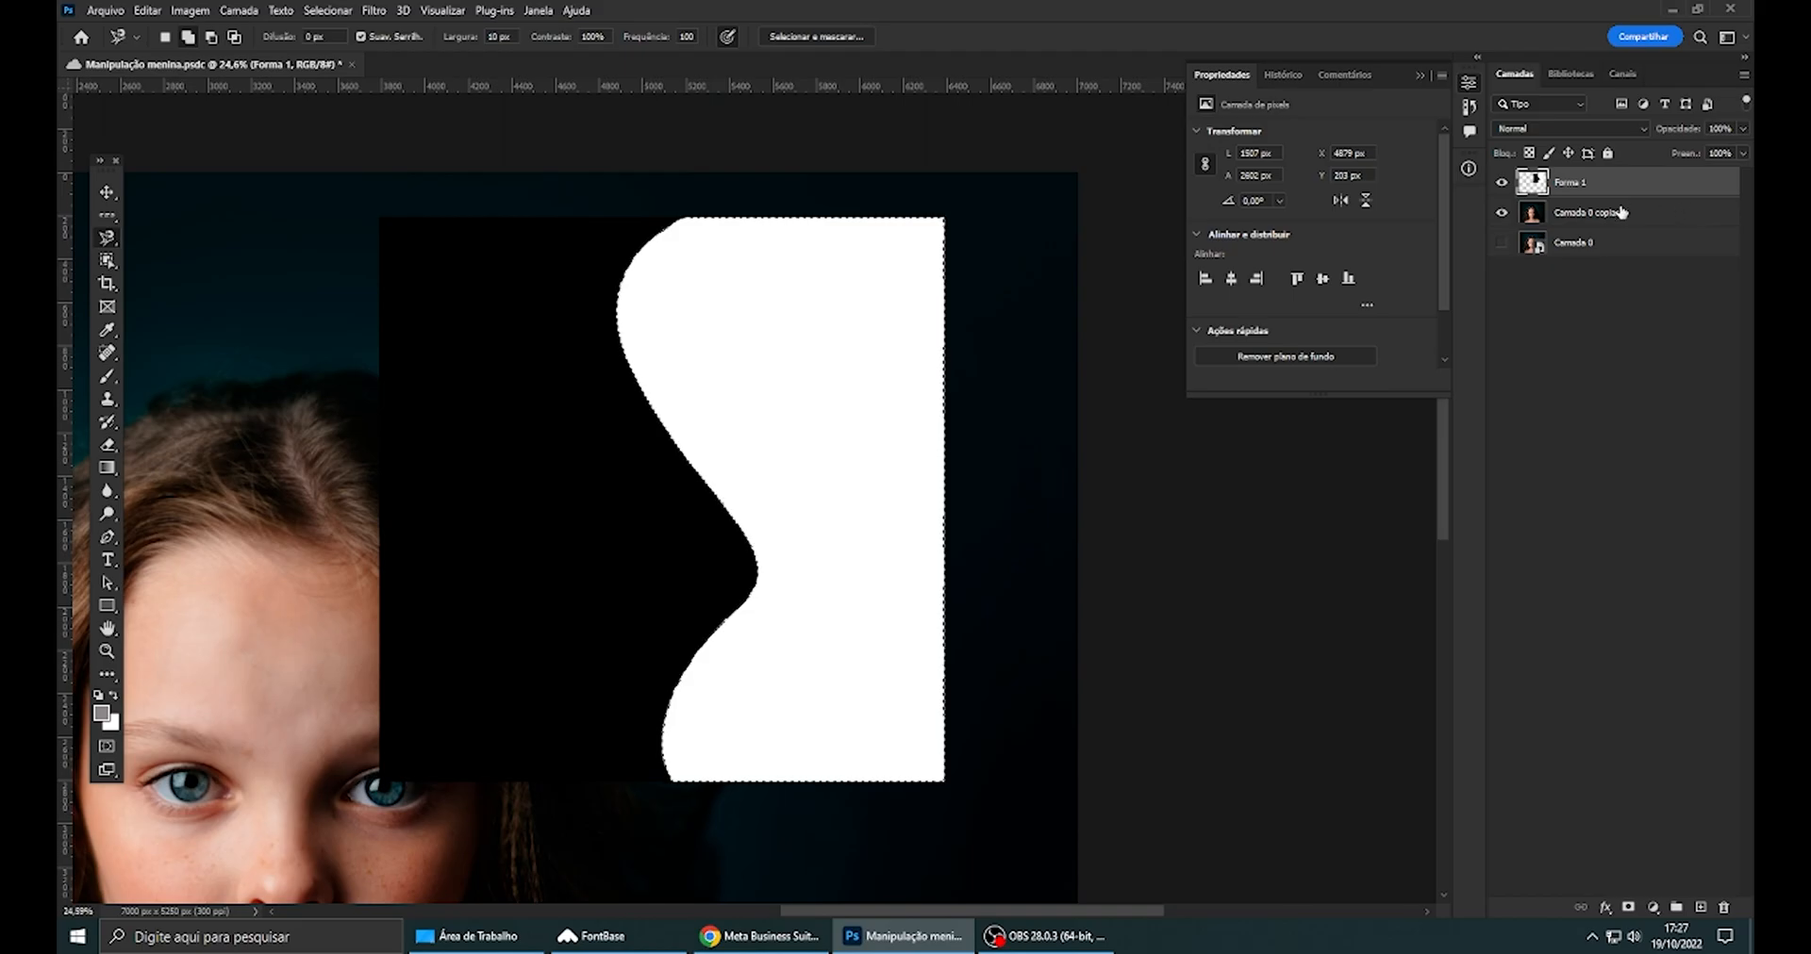
# - Copy the selected white area to a new layer, hide Forma 1, and move the cutout across the portrait to examine its edges
pyautogui.hotkey('ctrl', 'j')
pyautogui.click(1502, 212)
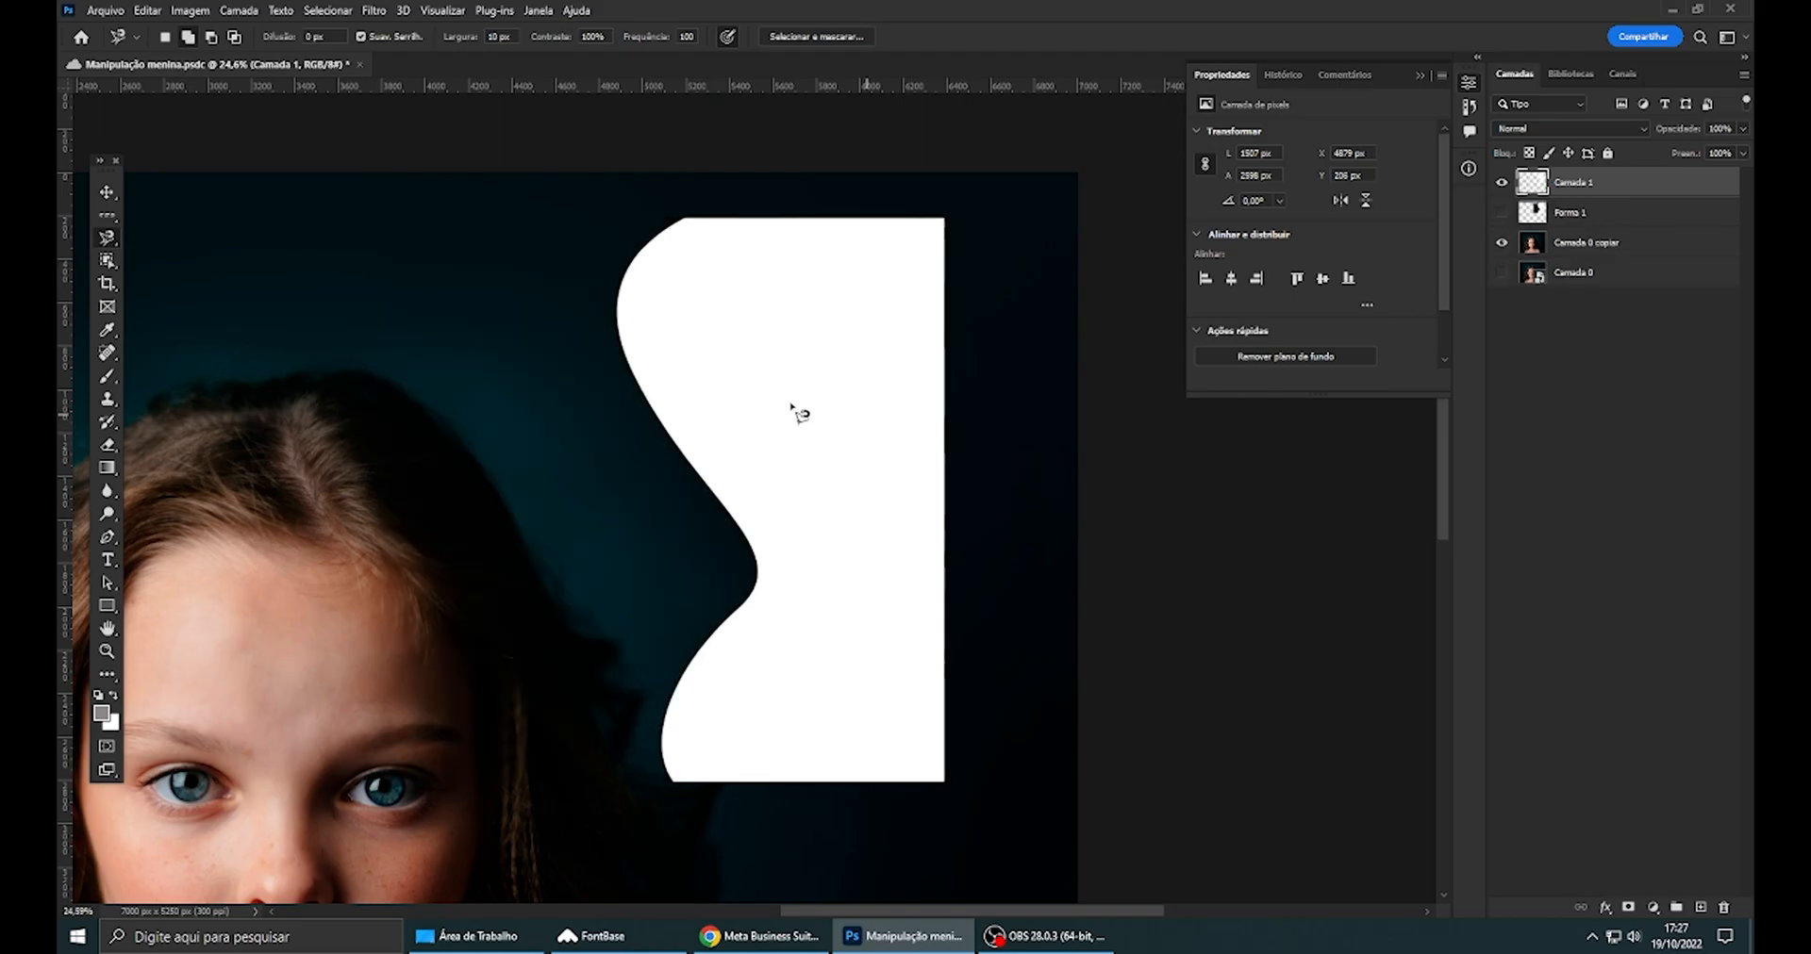
pyautogui.scroll(-2, 804, 413)
pyautogui.click(107, 193)
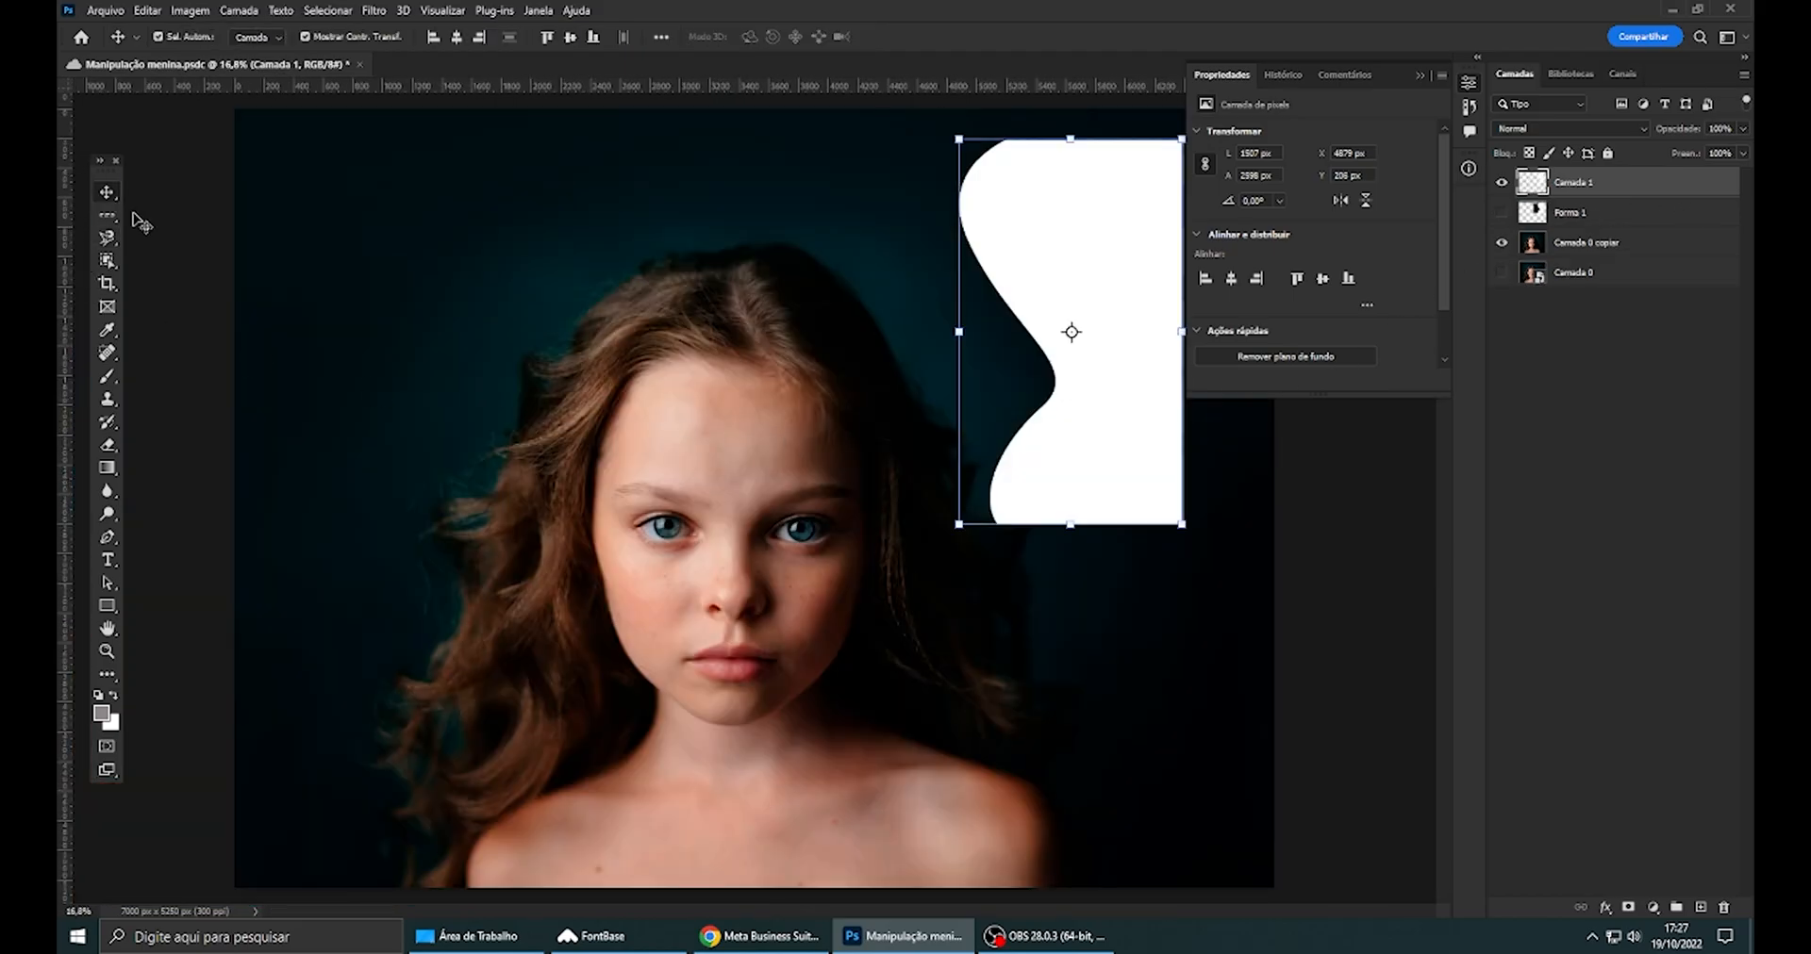
pyautogui.moveTo(1068, 233); pyautogui.dragTo(562, 251)
pyautogui.scroll(8, 476, 165)
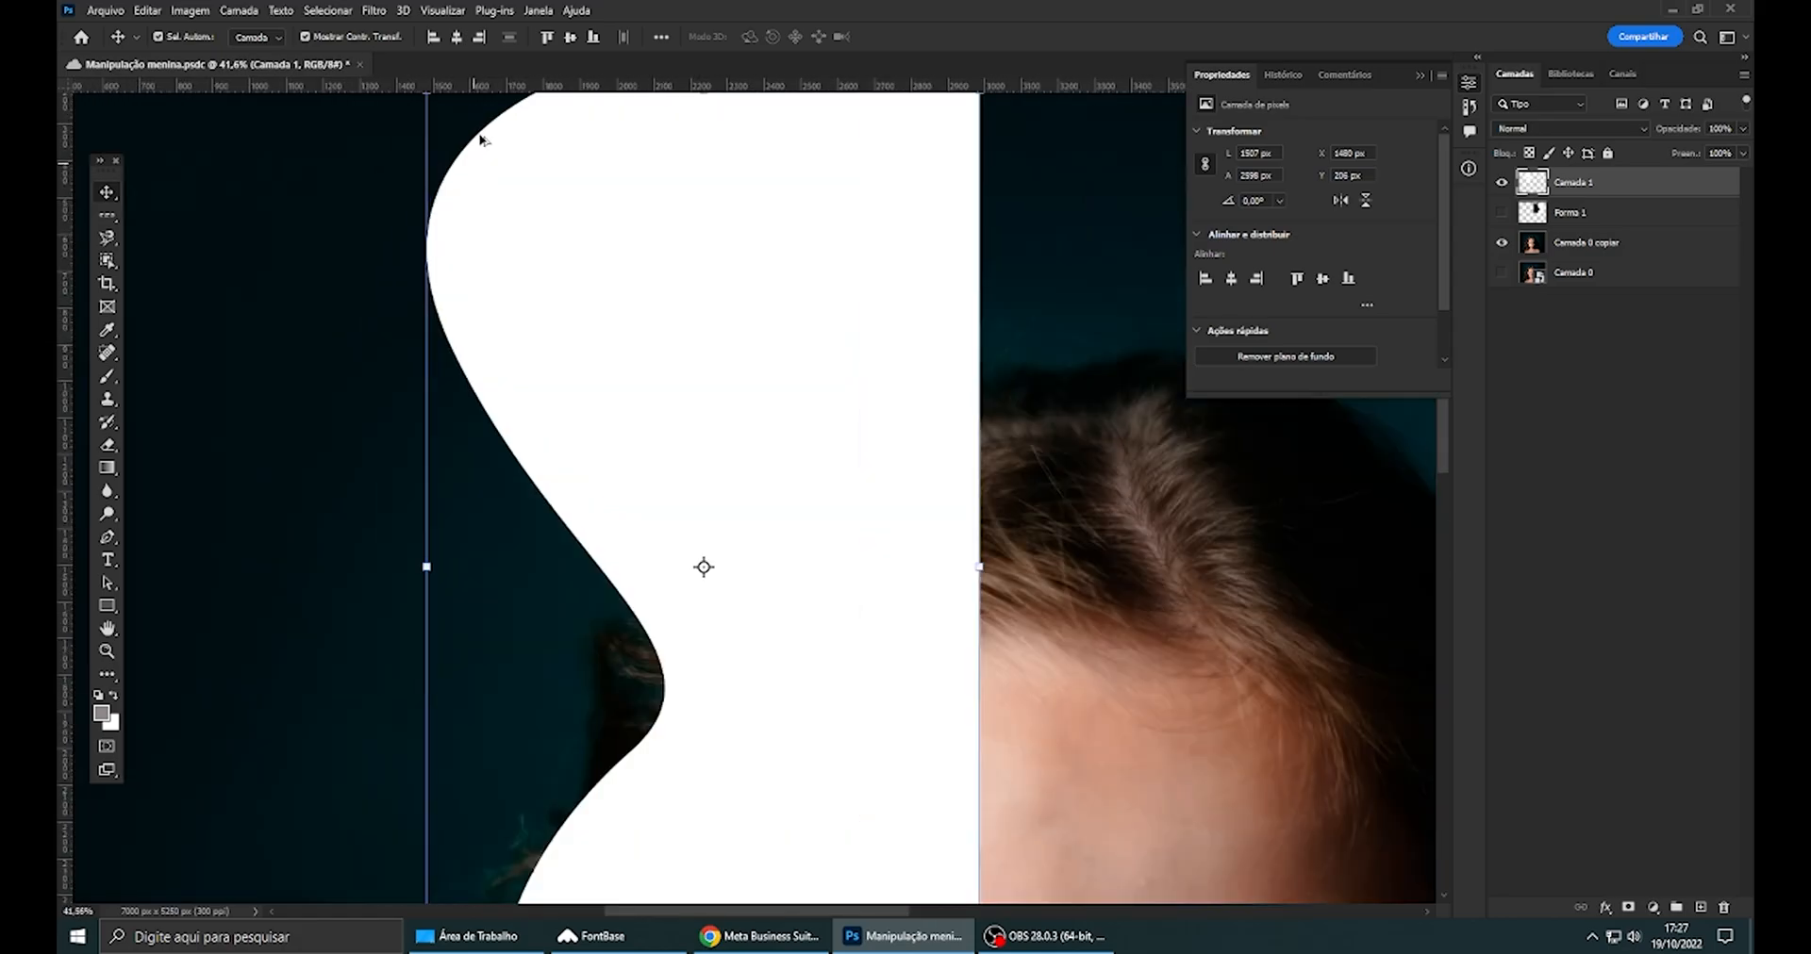
pyautogui.scroll(-5, 479, 137)
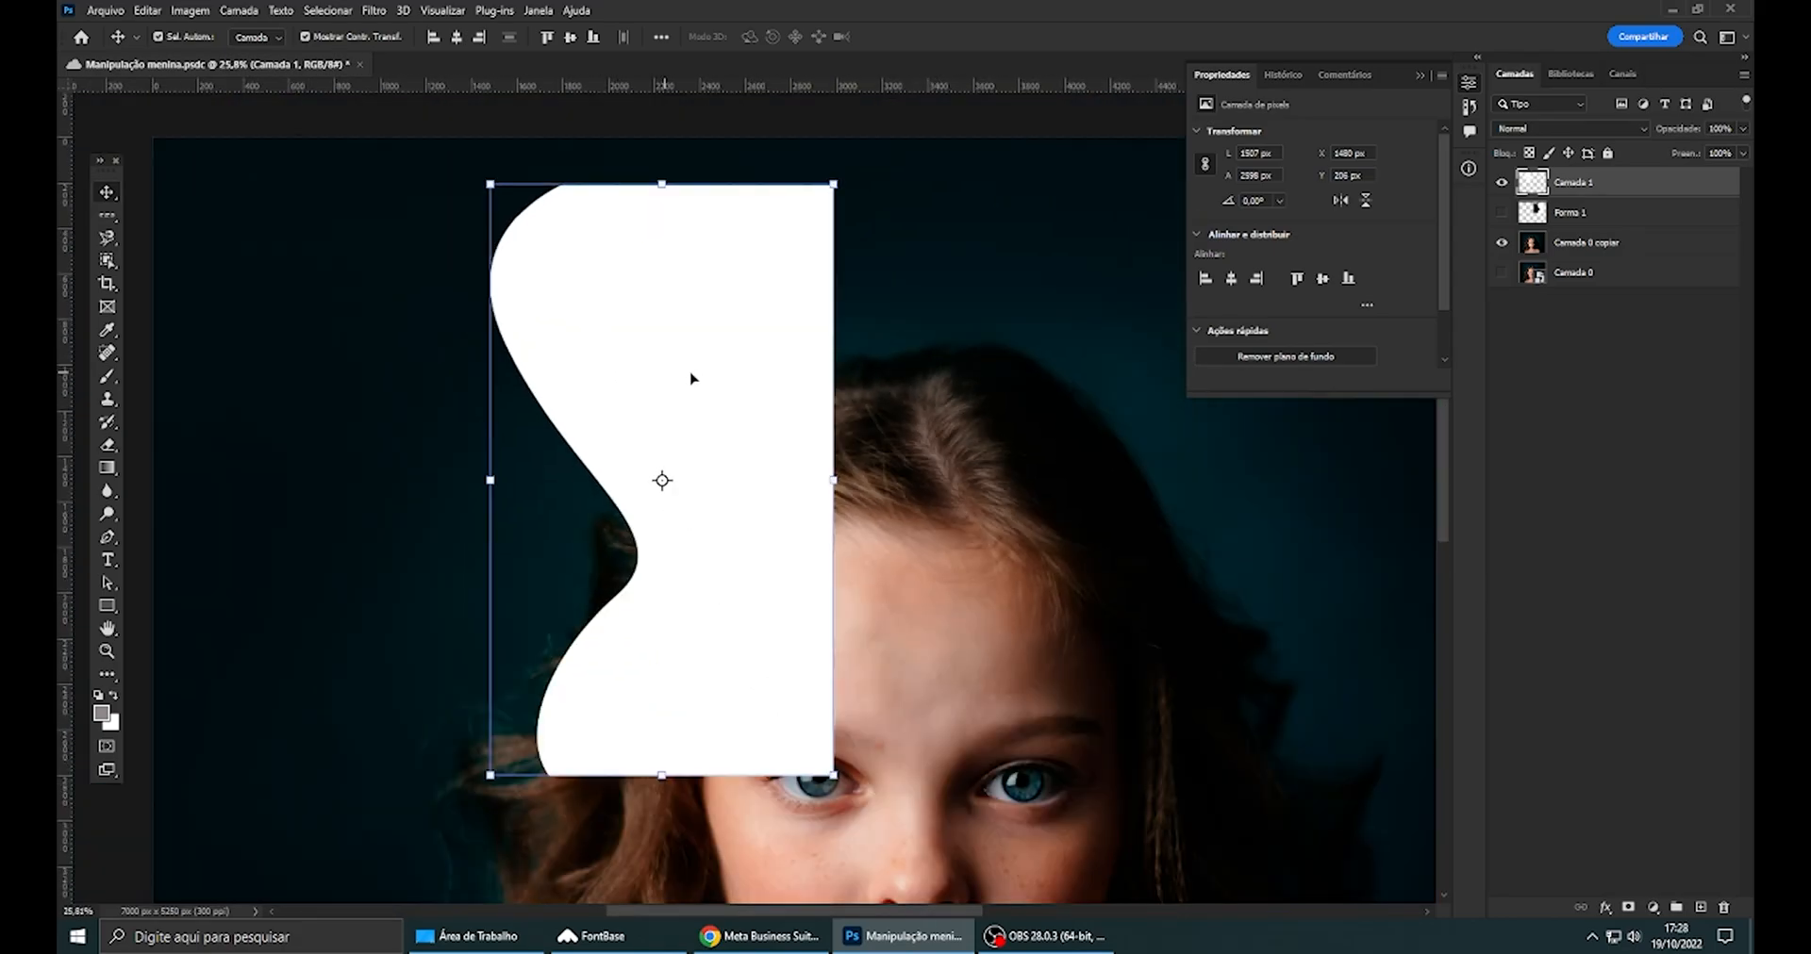
# - Undo the cutout's move and the layer copy, and delete the Forma 1 layer
pyautogui.hotkey('ctrl', 'z')
pyautogui.scroll(-3, 562, 377)
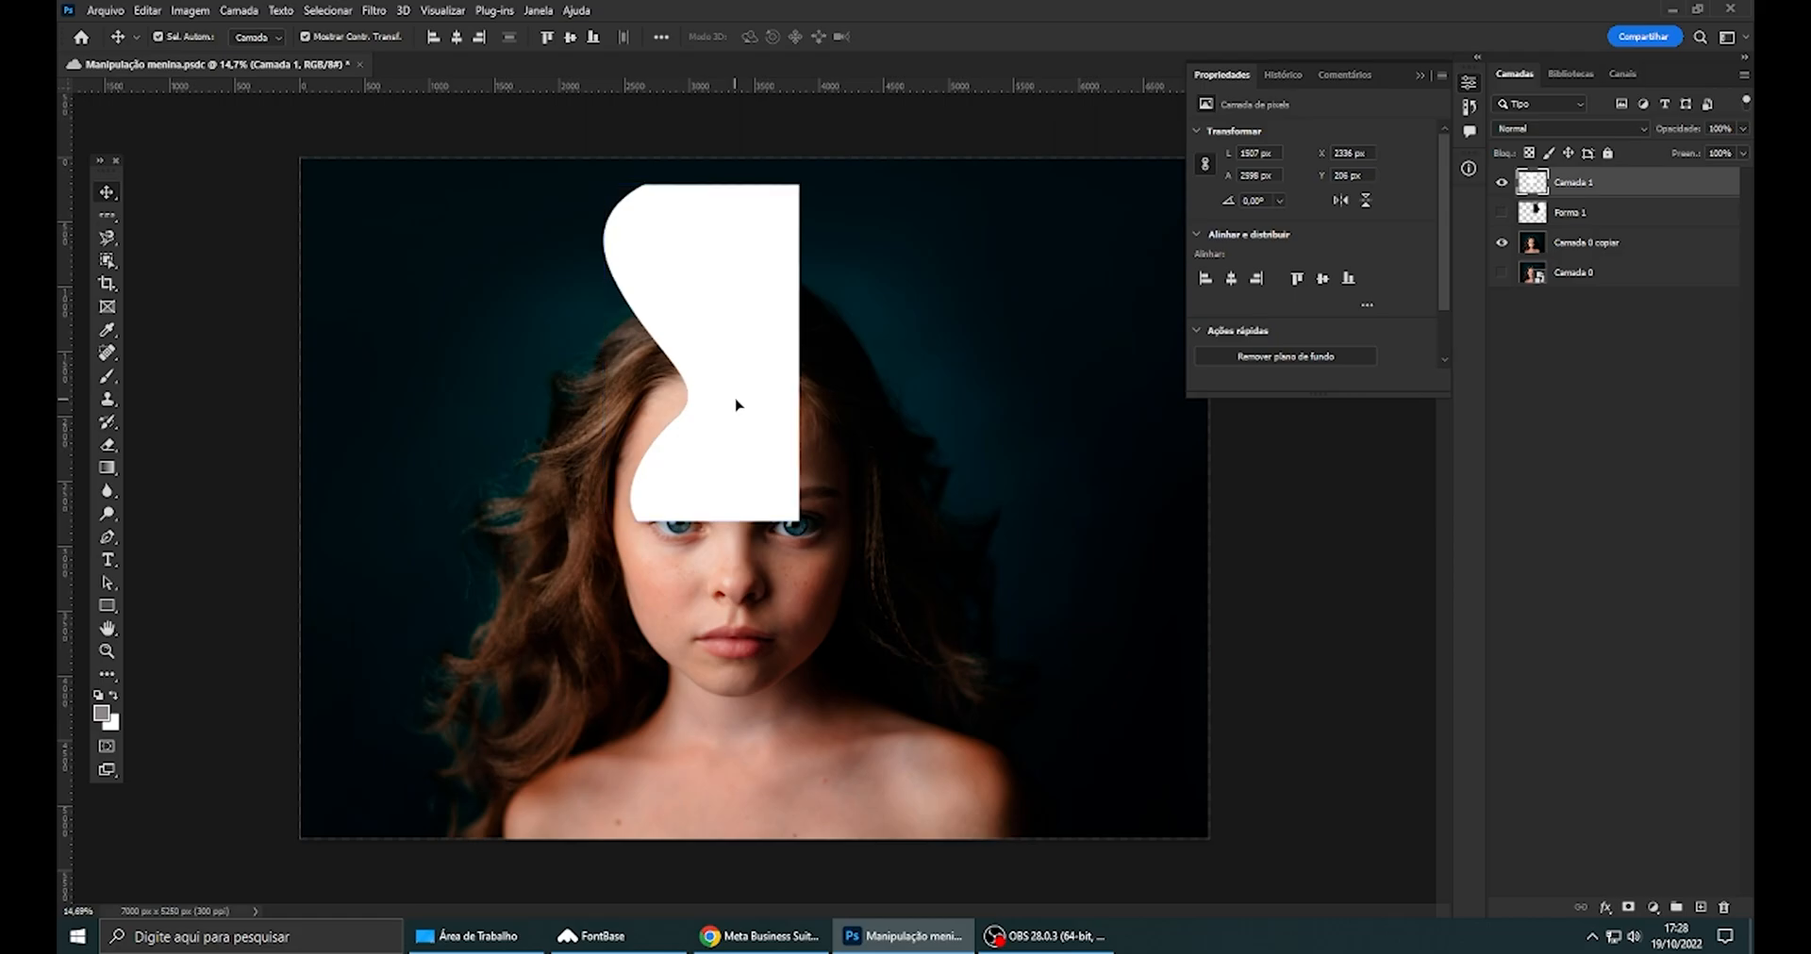
pyautogui.hotkey('ctrl', 'z')
pyautogui.hotkey('ctrl', 'z')
pyautogui.click(1496, 184)
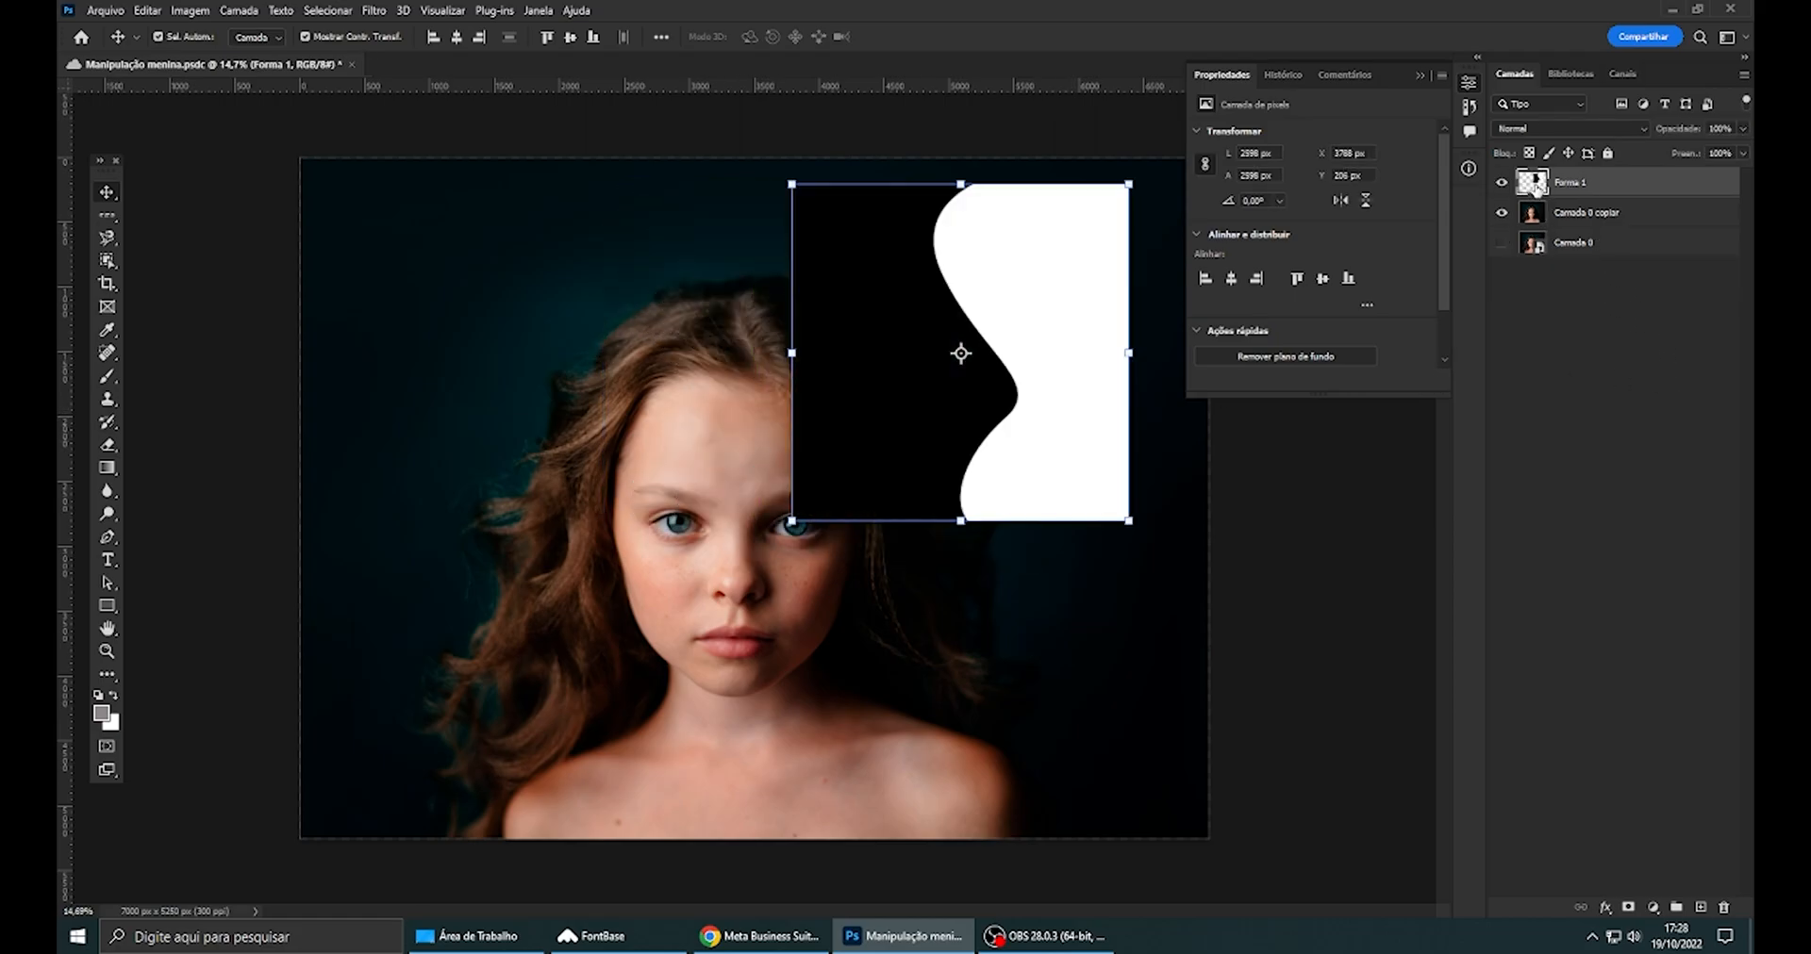
pyautogui.press('Delete')
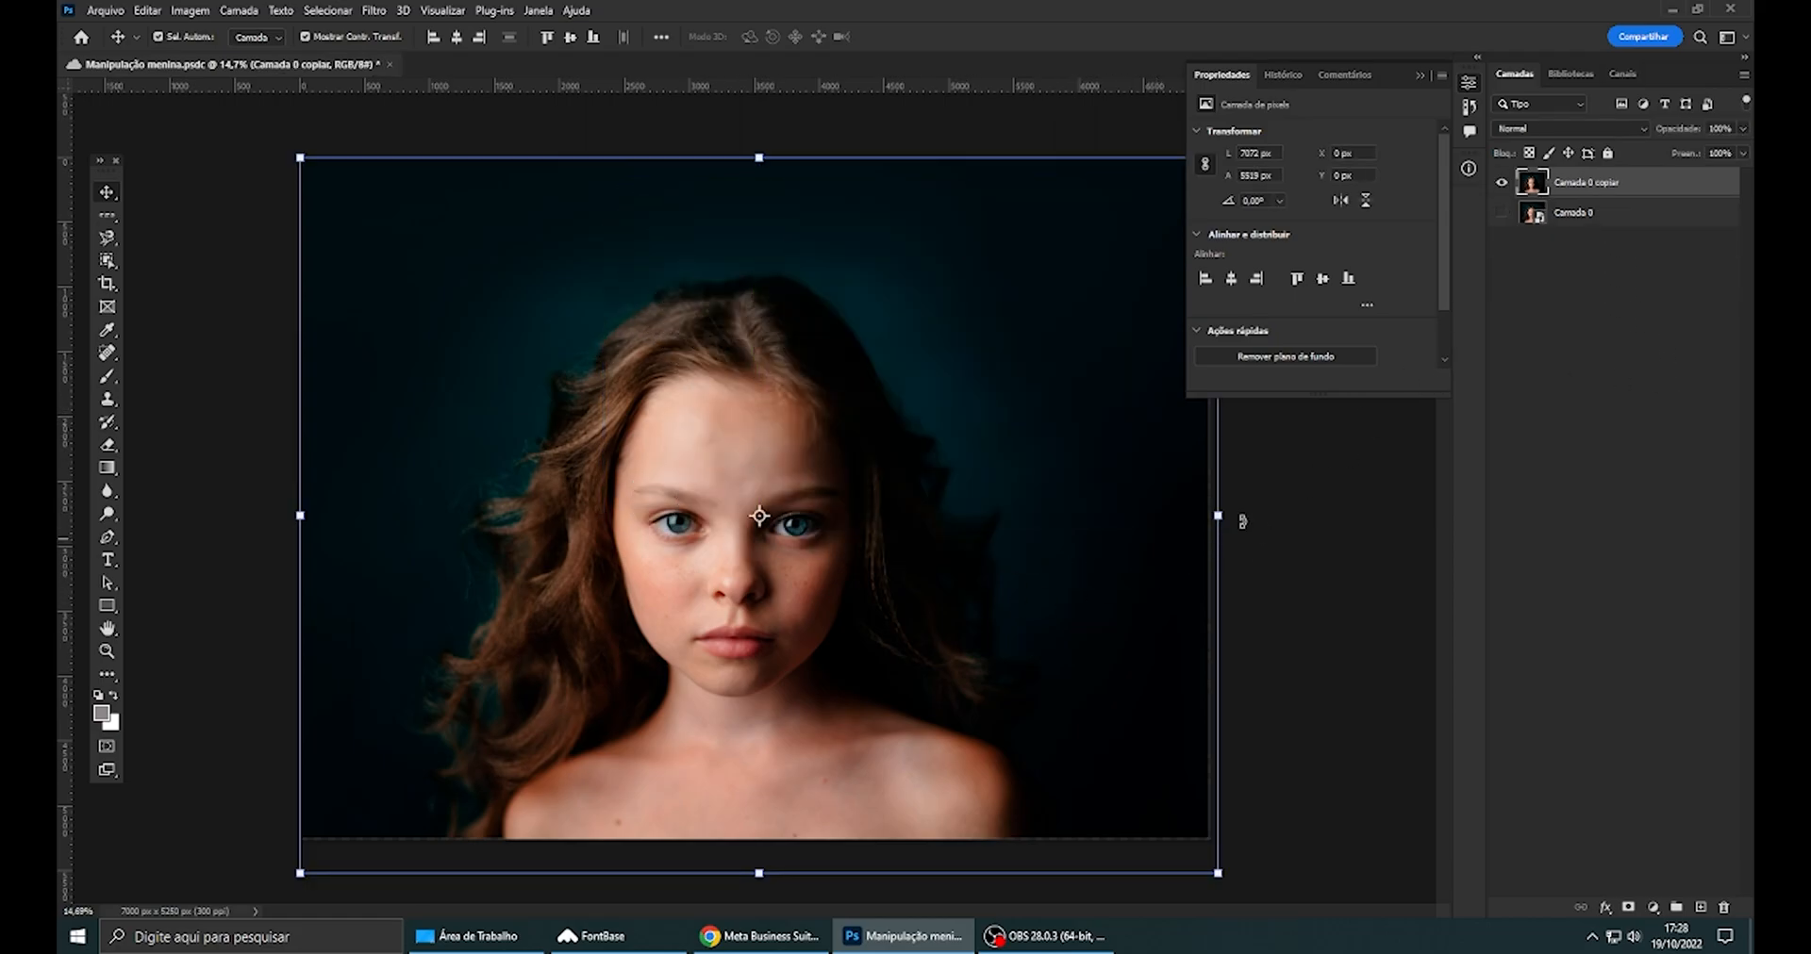
# - Switch the lasso group back to the standard Lasso and the marquee group back to the Rectangular Marquee tool
pyautogui.click(107, 242)
pyautogui.click(151, 241)
pyautogui.click(113, 222)
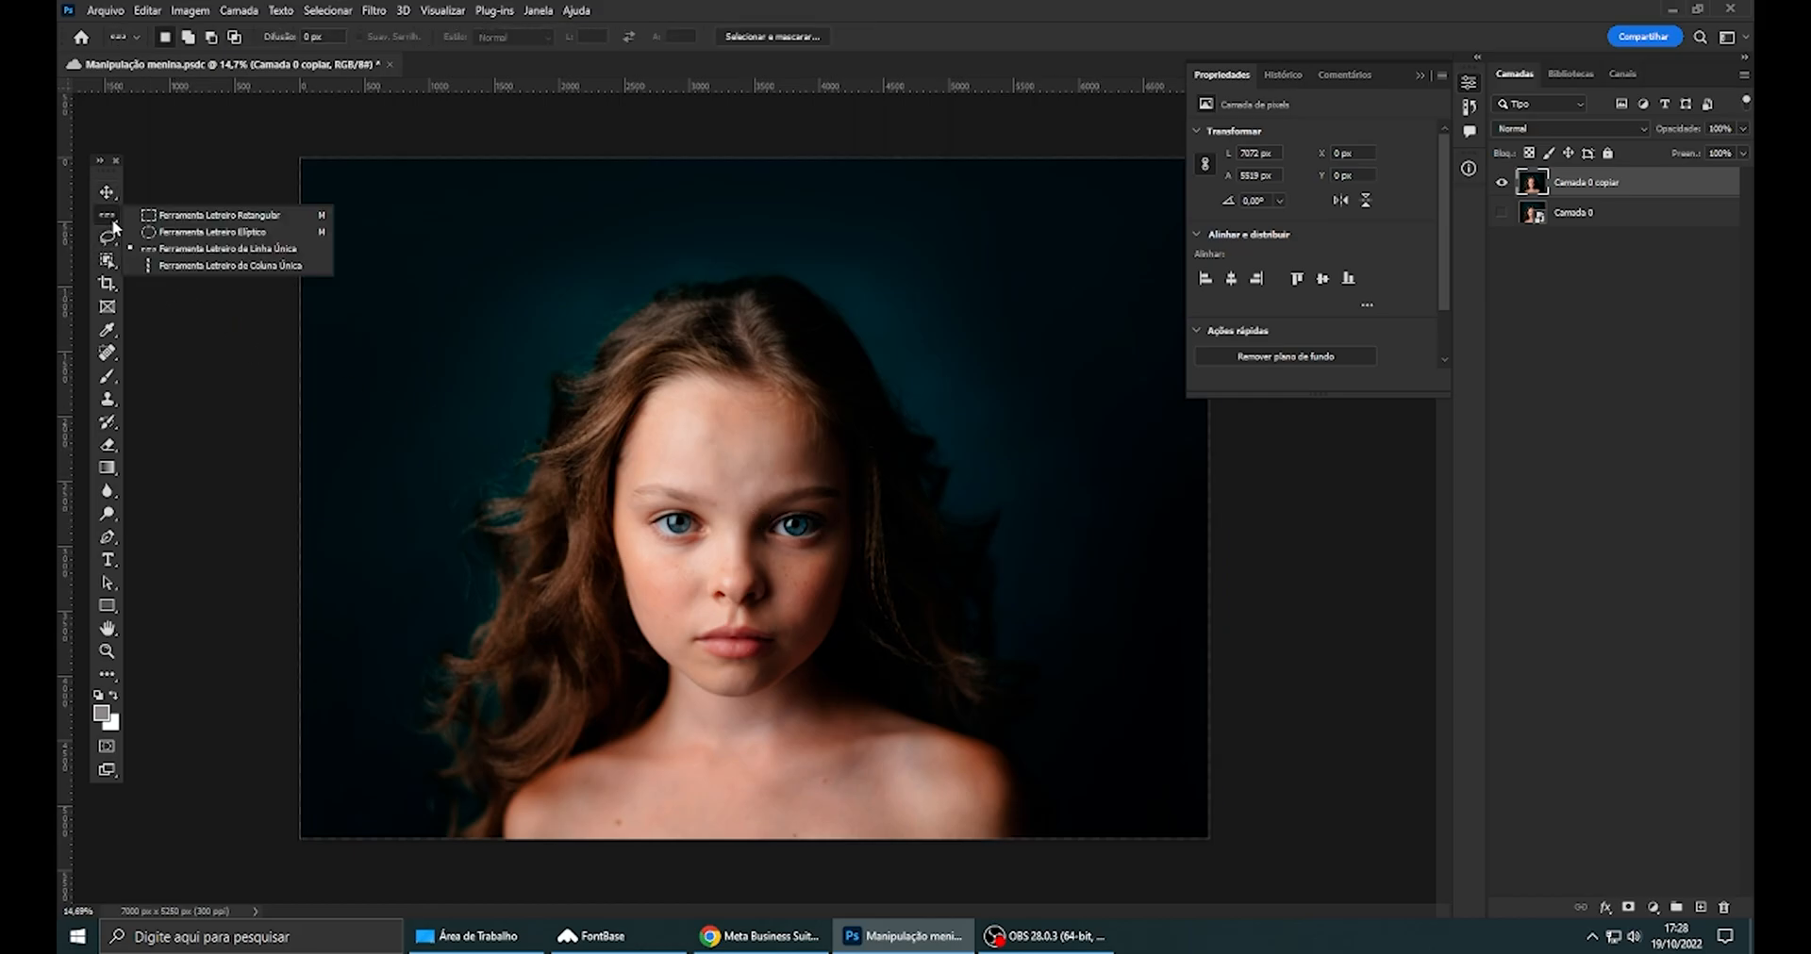
pyautogui.click(146, 216)
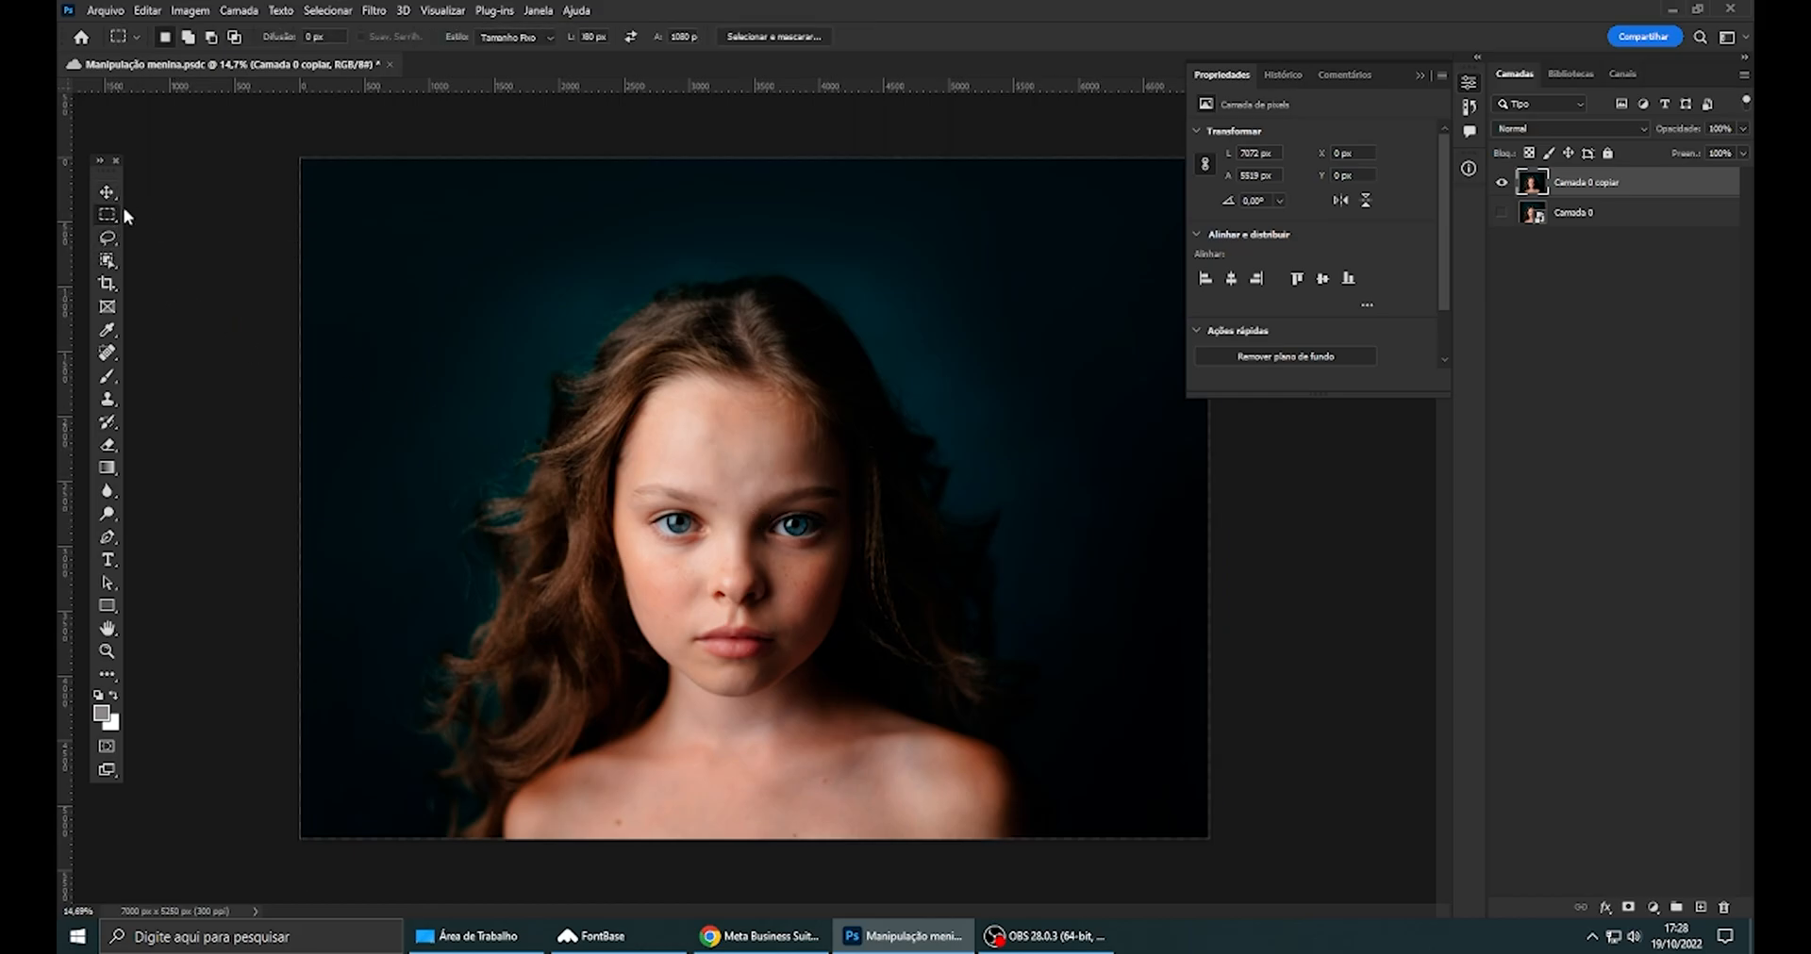
# - Show the tools grouped with Object Selection and choose the Object Selection tool
pyautogui.click(110, 263)
pyautogui.click(109, 263)
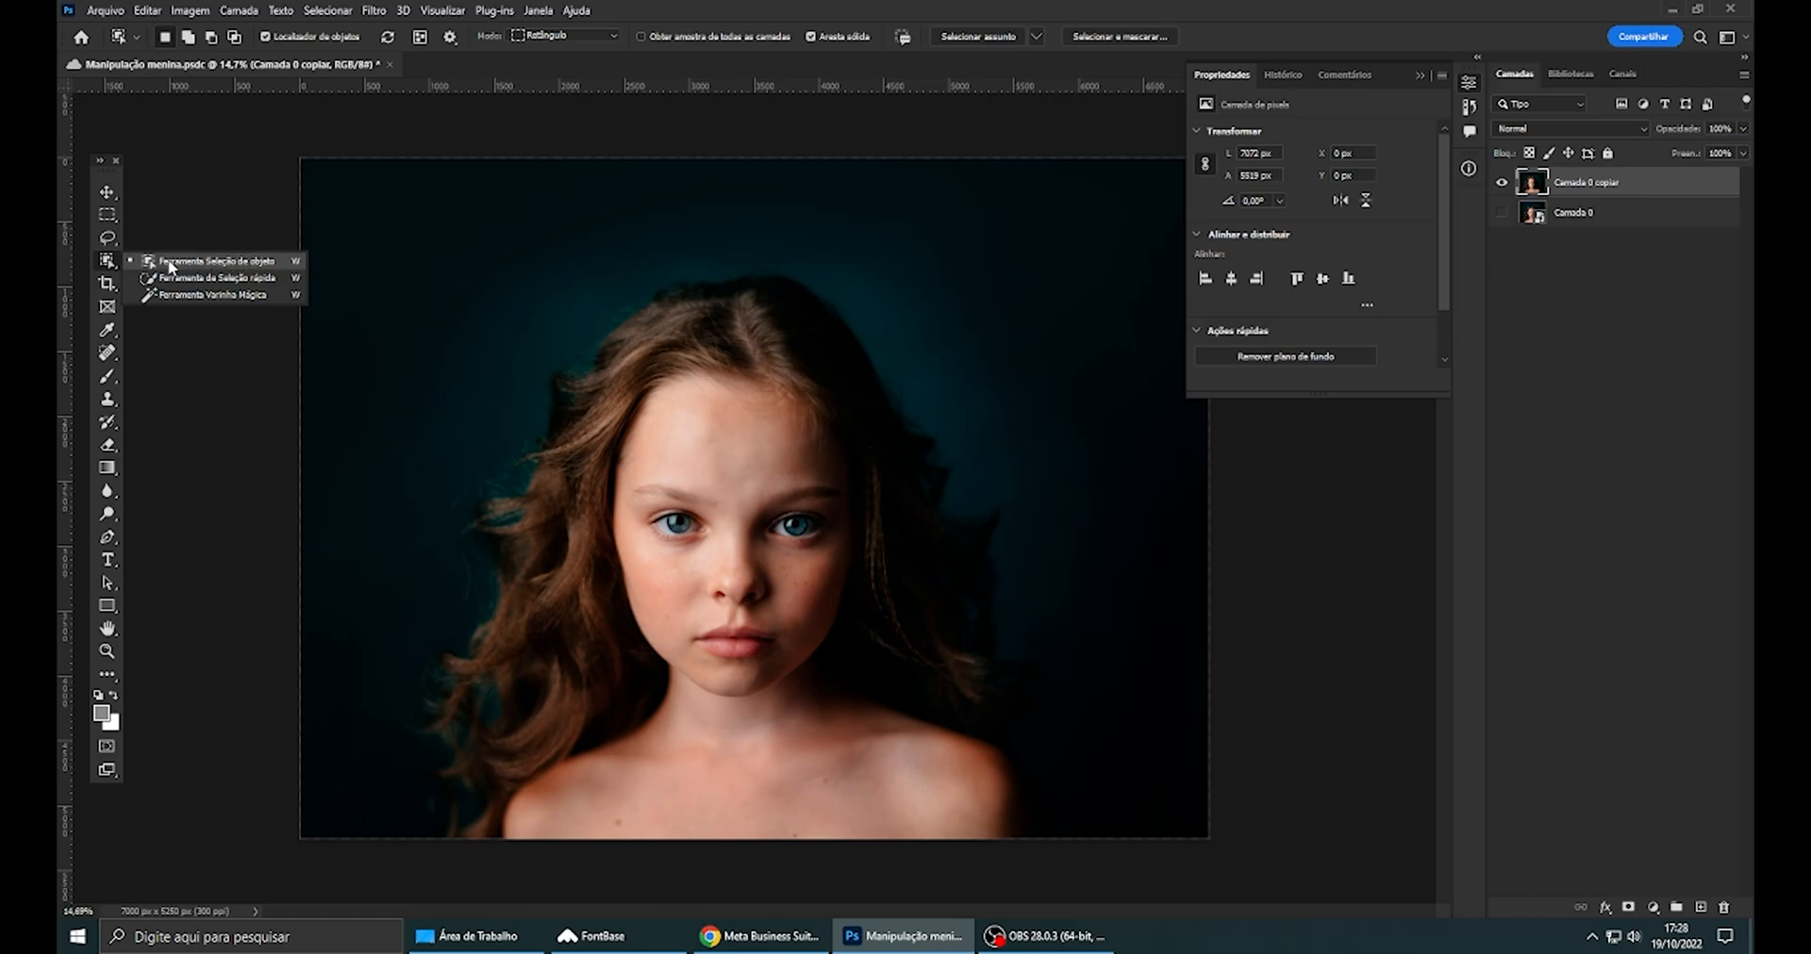
pyautogui.click(180, 269)
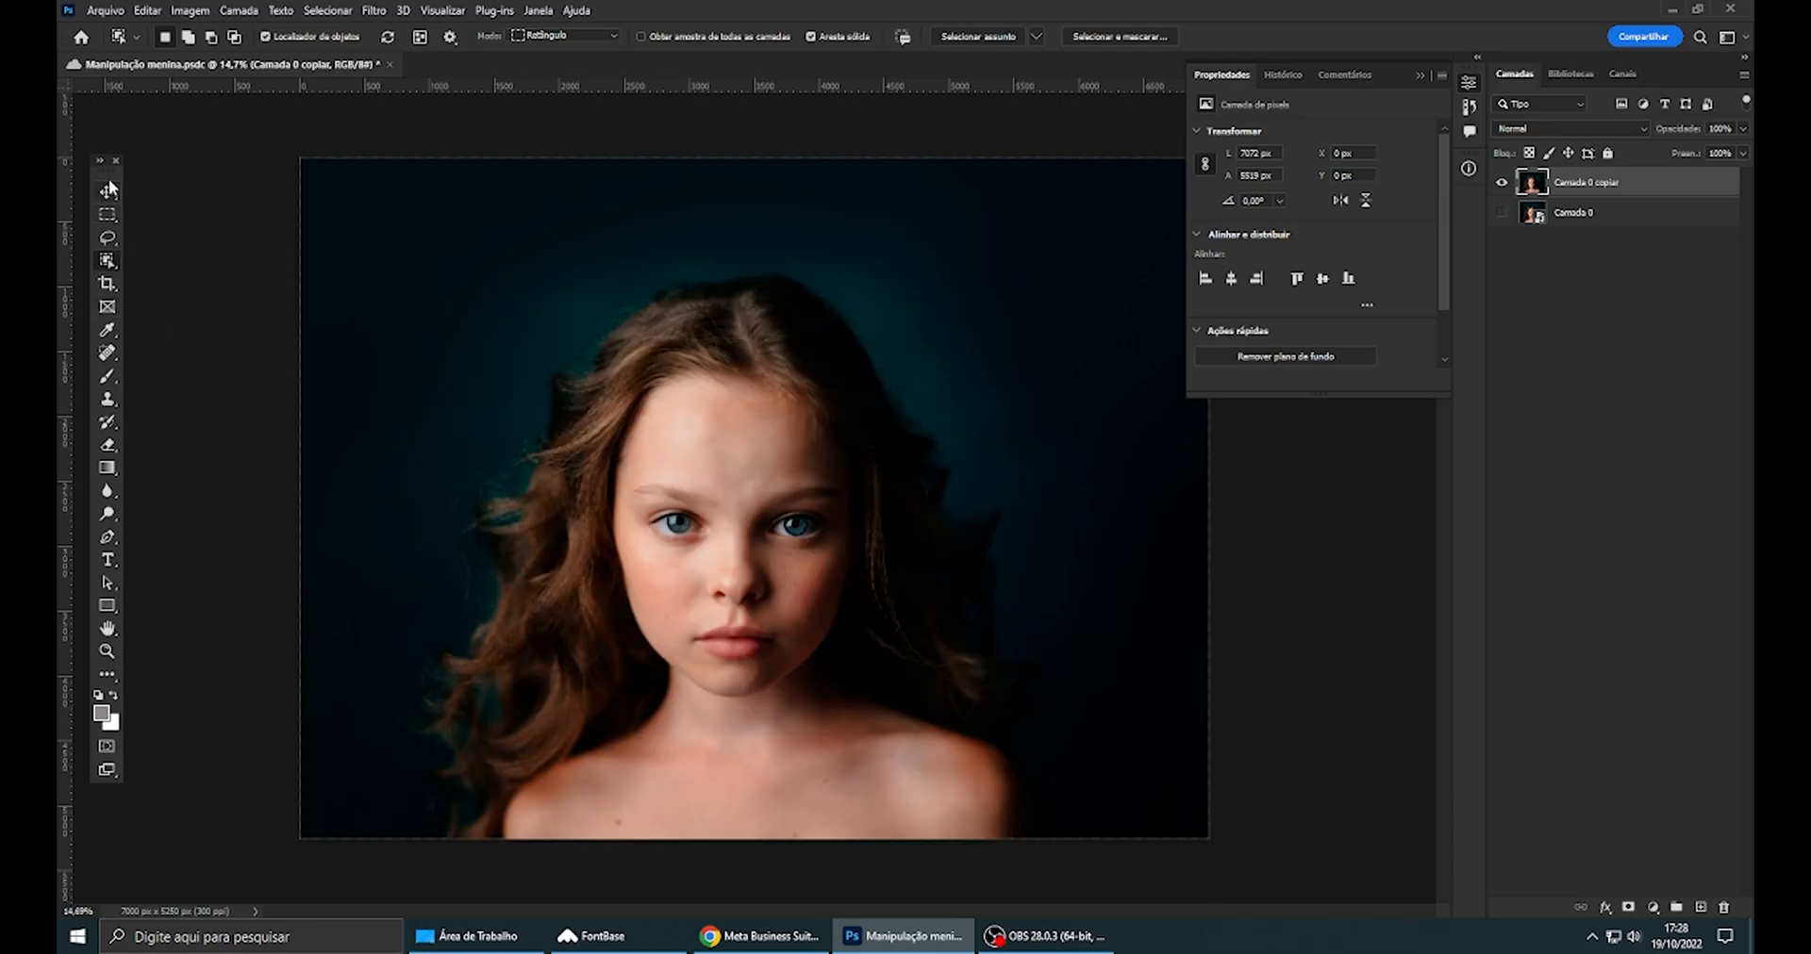
# - Bring the Forma 1 layer back near the canvas centre and hide the Camada 0 copiar layer
pyautogui.click(107, 192)
pyautogui.hotkey('ctrl', 'v')
pyautogui.moveTo(1011, 375); pyautogui.dragTo(793, 499)
pyautogui.click(1584, 213)
pyautogui.click(1502, 212)
pyautogui.click(1594, 182)
# - Scale Forma 1 up proportionally from its centre to about 3374 × 3374 px
pyautogui.hotkey('ctrl', 't')
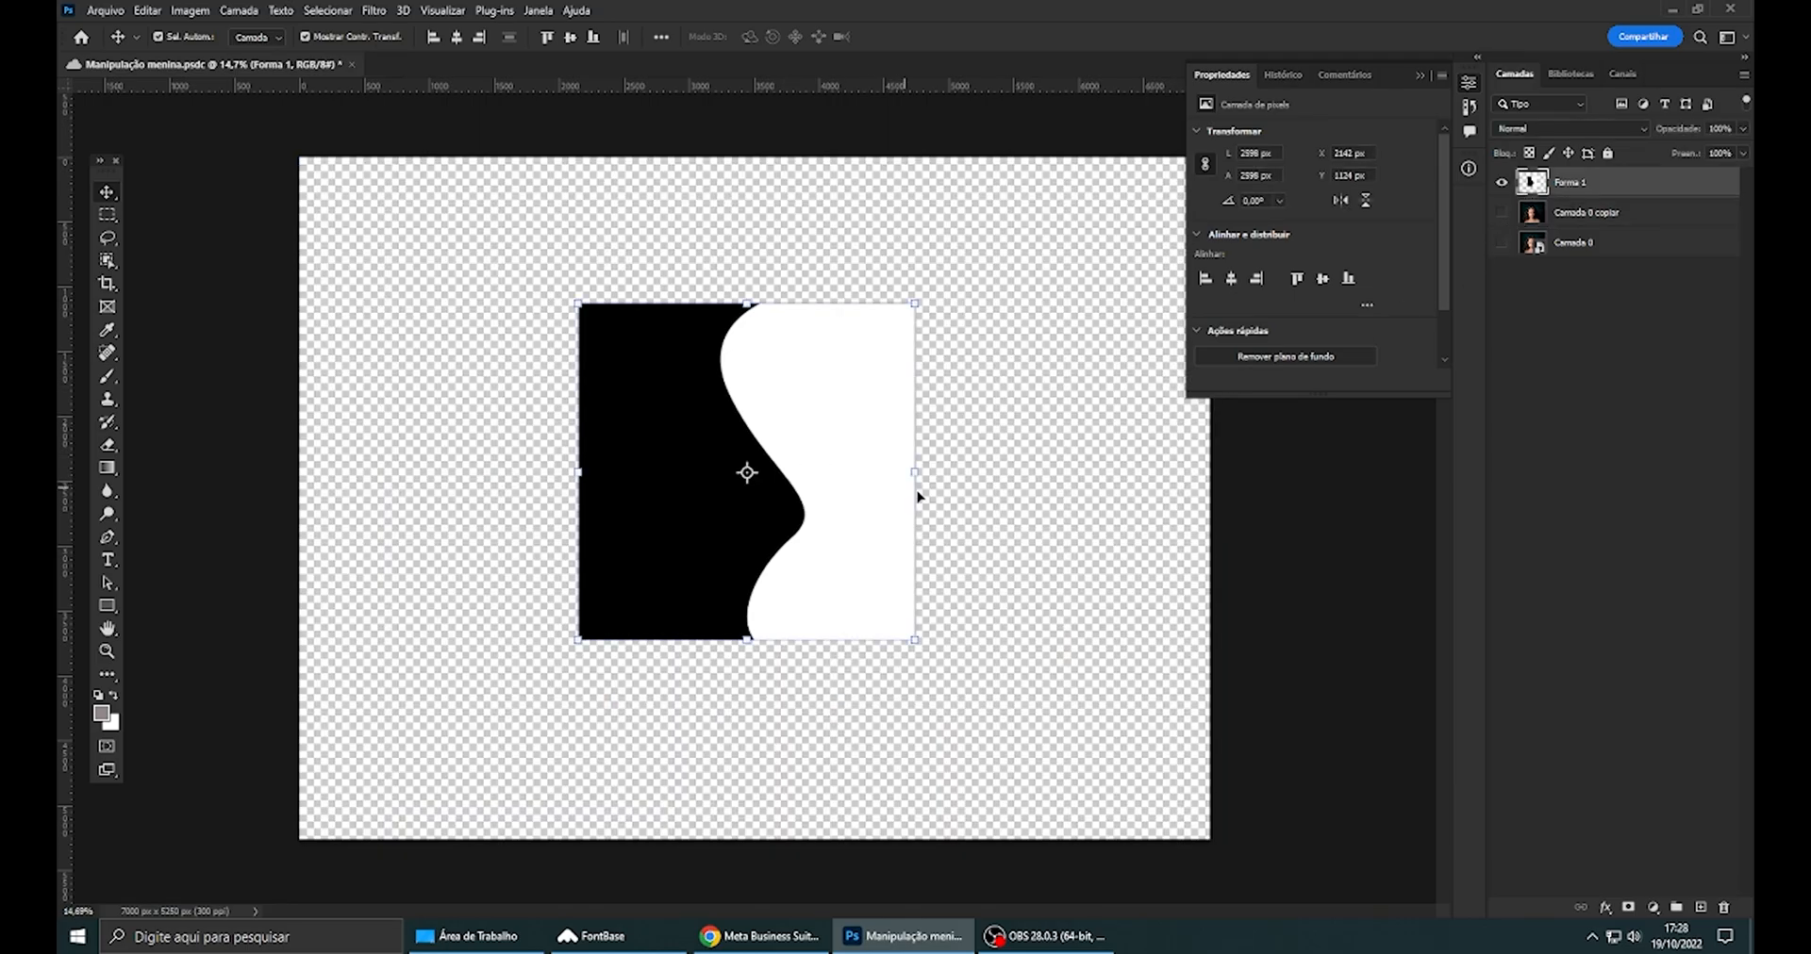
pyautogui.moveTo(915, 472); pyautogui.dragTo(957, 477)
pyautogui.click(1001, 37)
pyautogui.scroll(2, 790, 394)
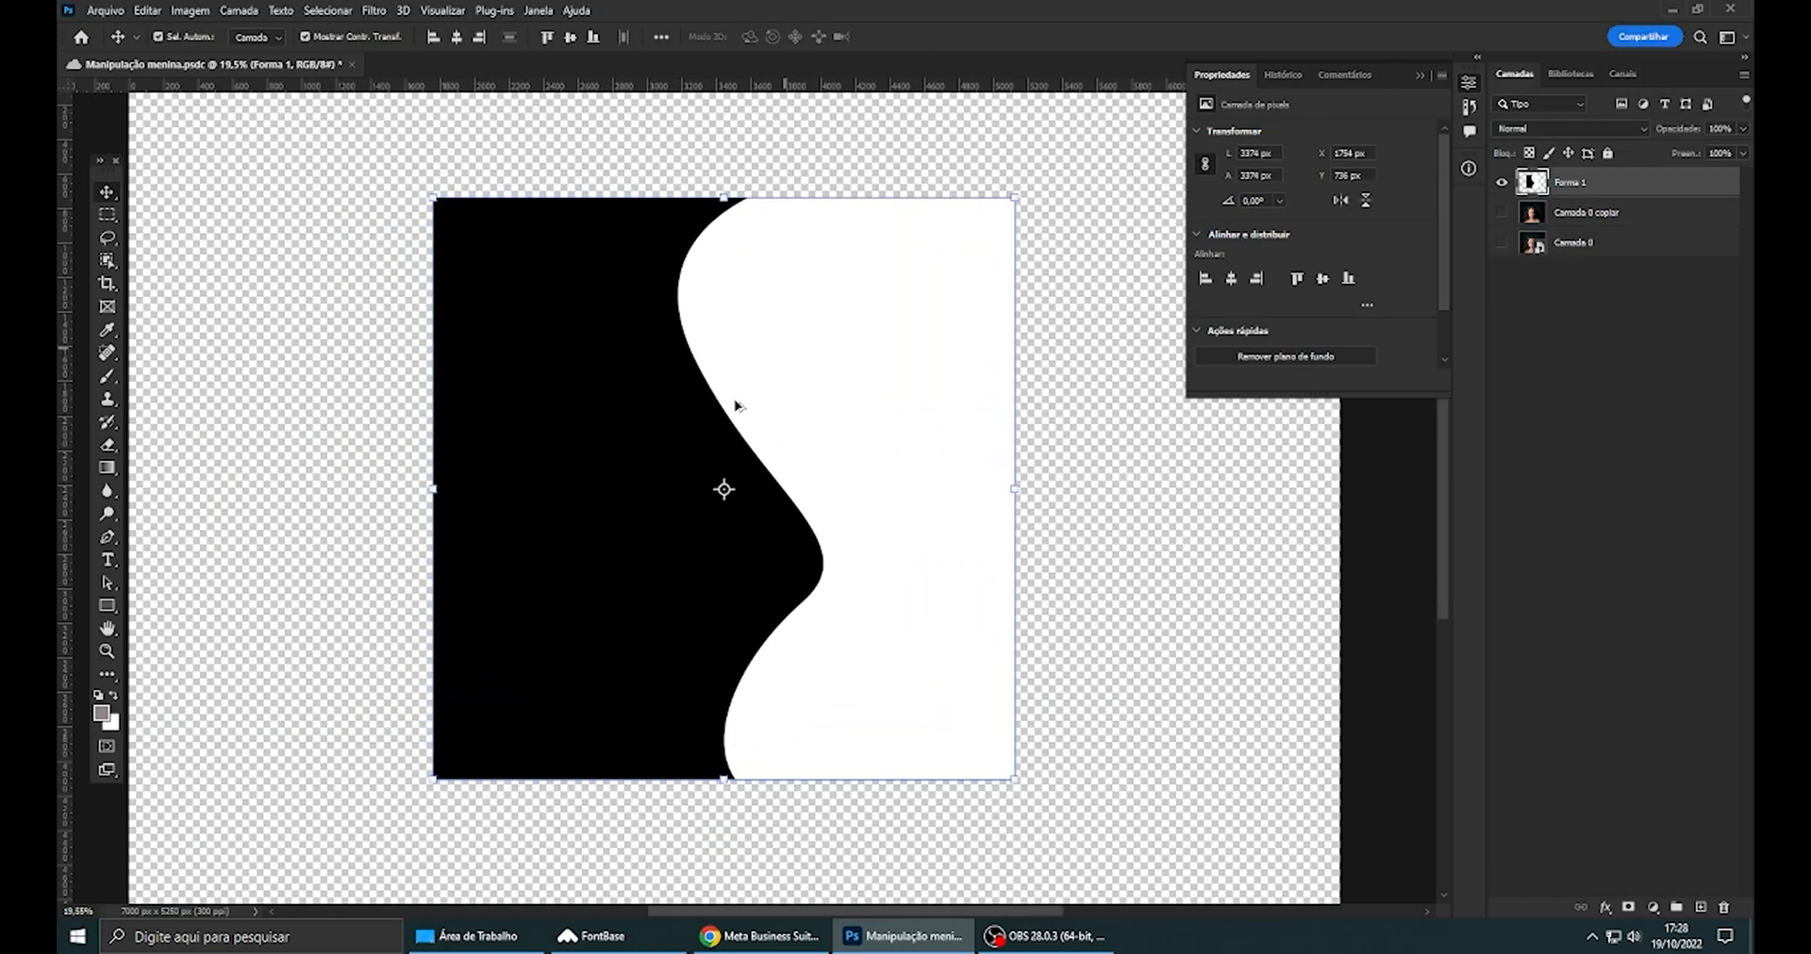
# - Select the white area of Forma 1 by framing it with the Object Selection tool in rectangle mode
pyautogui.click(107, 264)
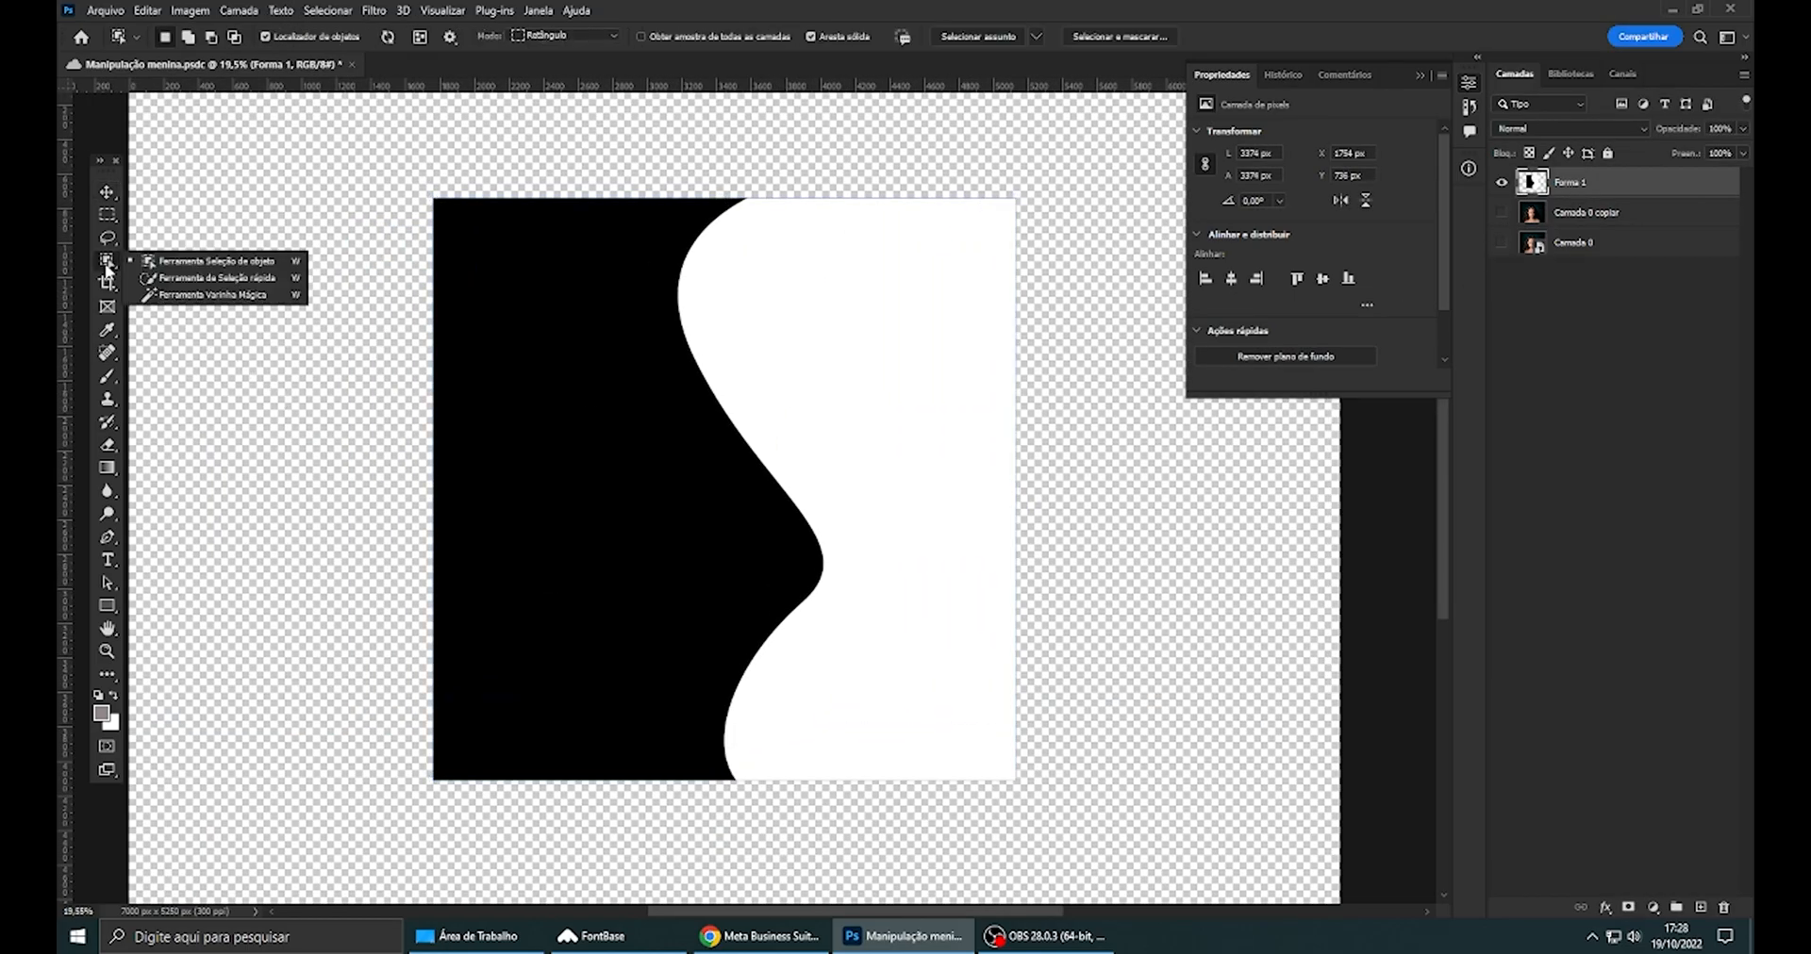
pyautogui.click(222, 268)
pyautogui.moveTo(670, 202); pyautogui.dragTo(1047, 792)
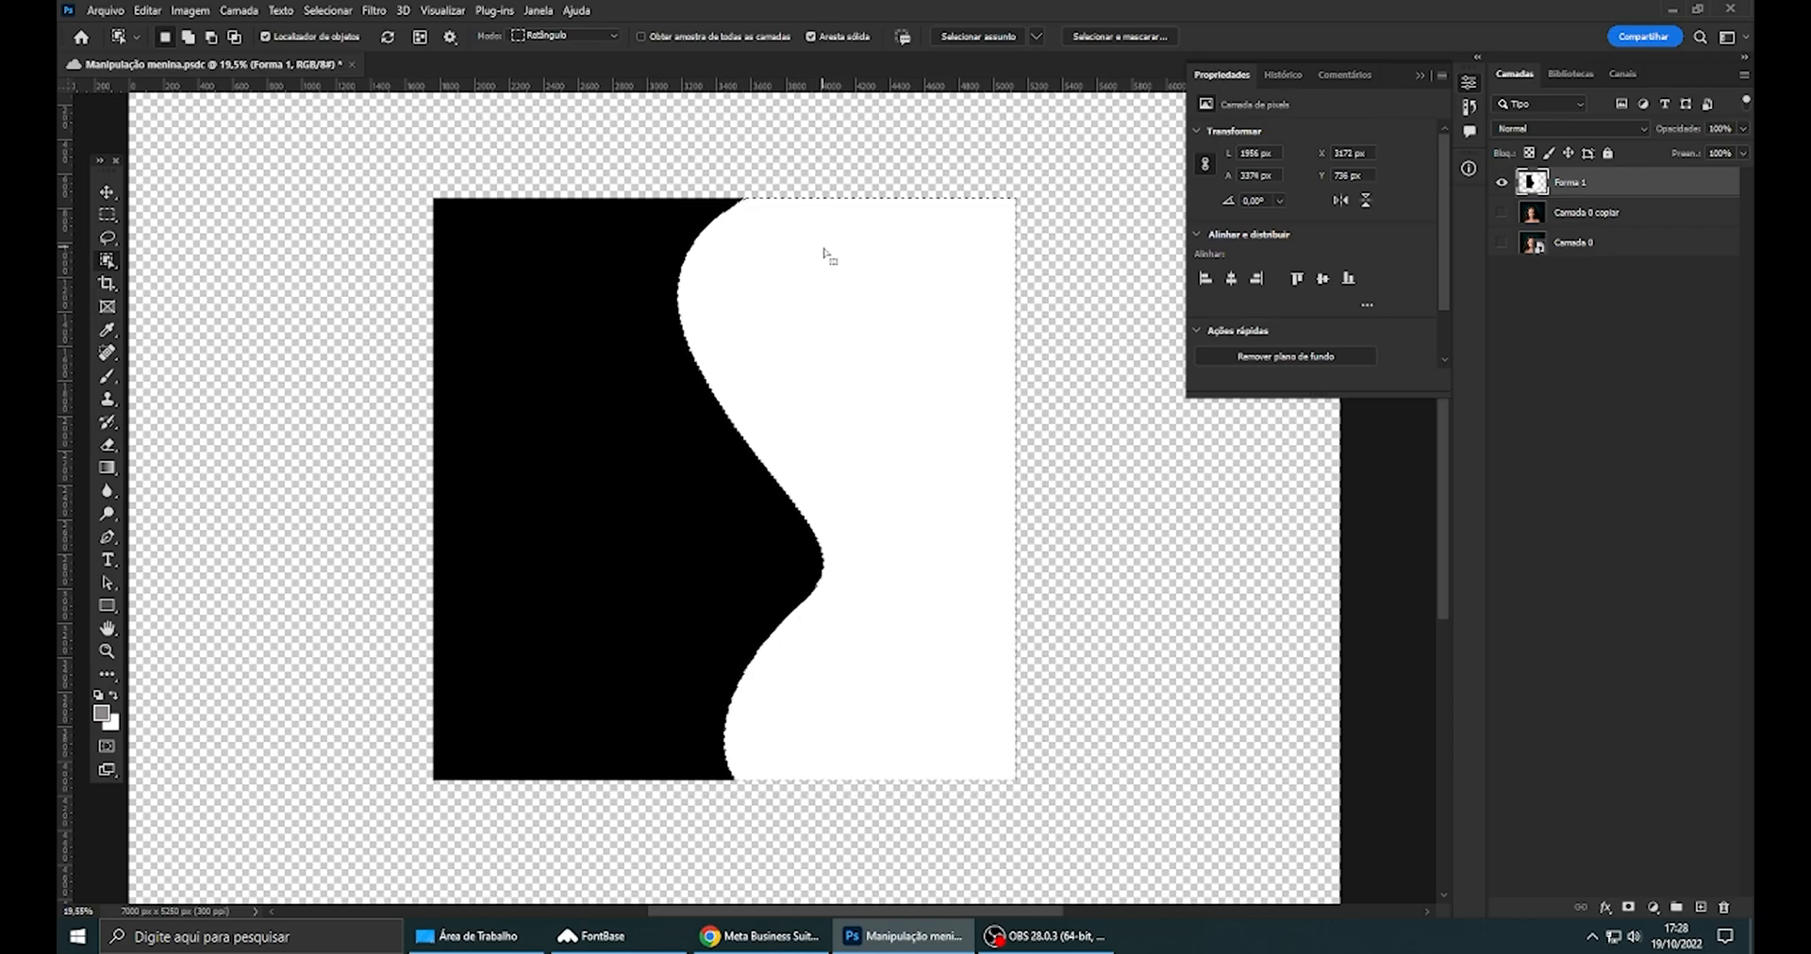
# - Mask Forma 1 with the white-area selection to examine the cutout's edges, and undo the mask
pyautogui.click(1628, 907)
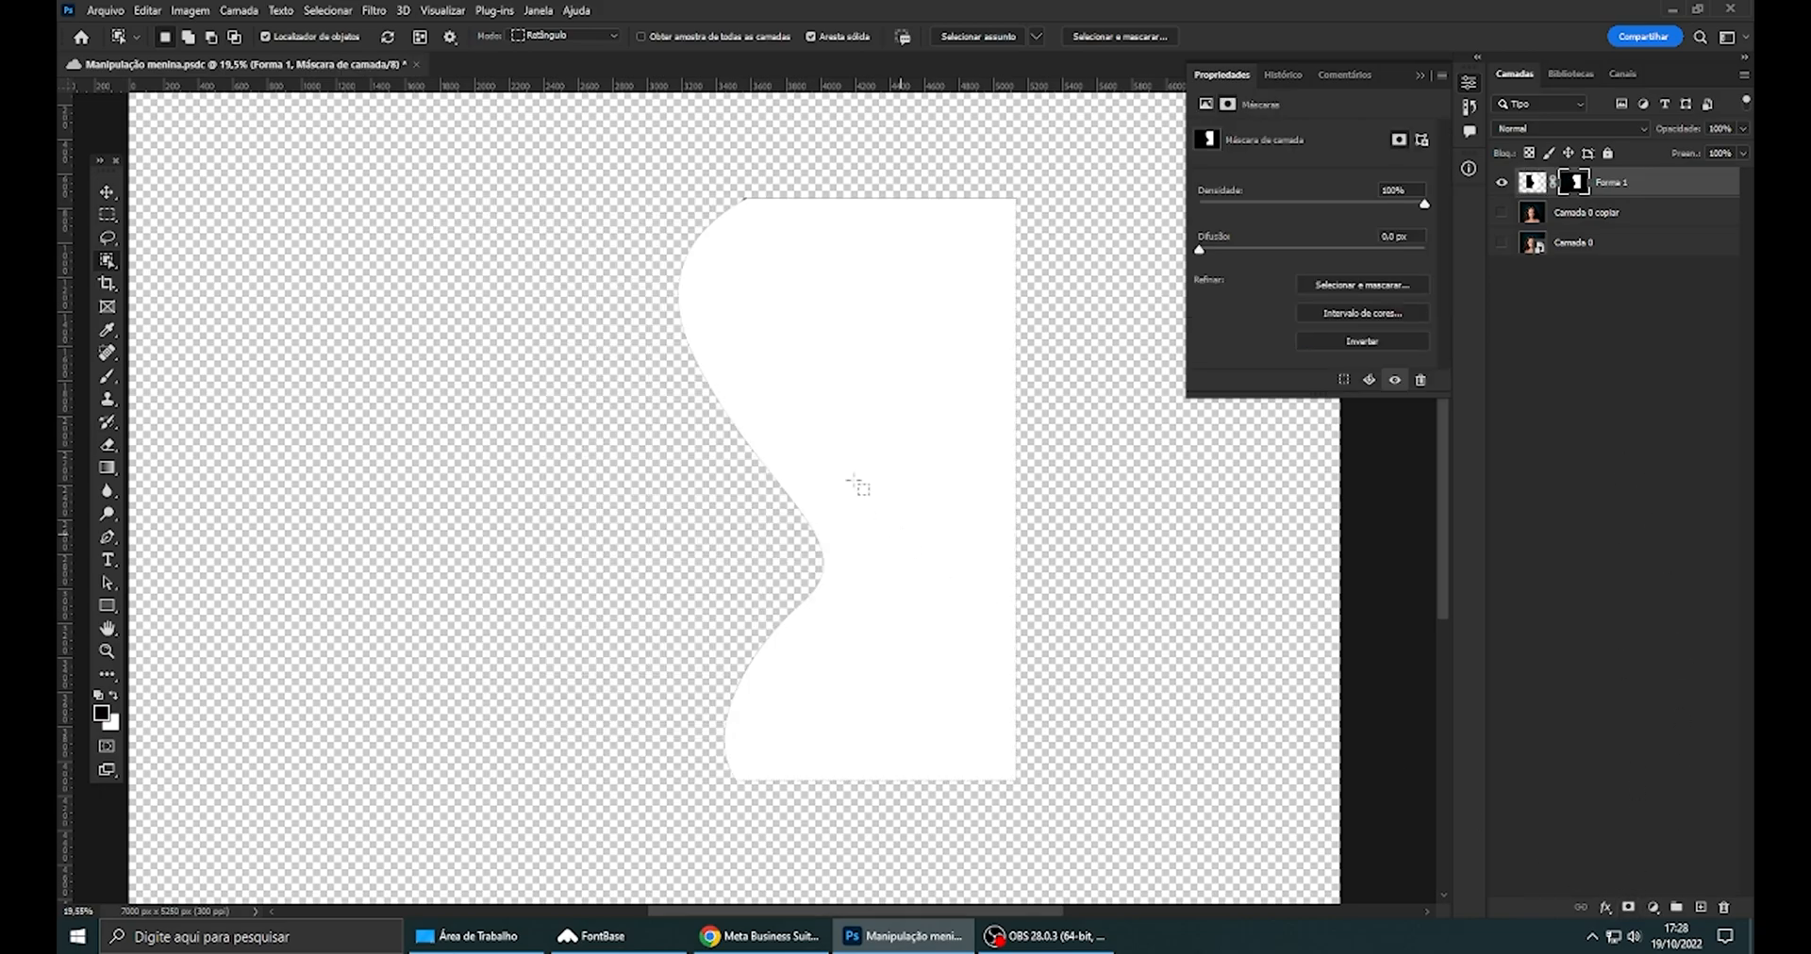
pyautogui.scroll(4, 783, 236)
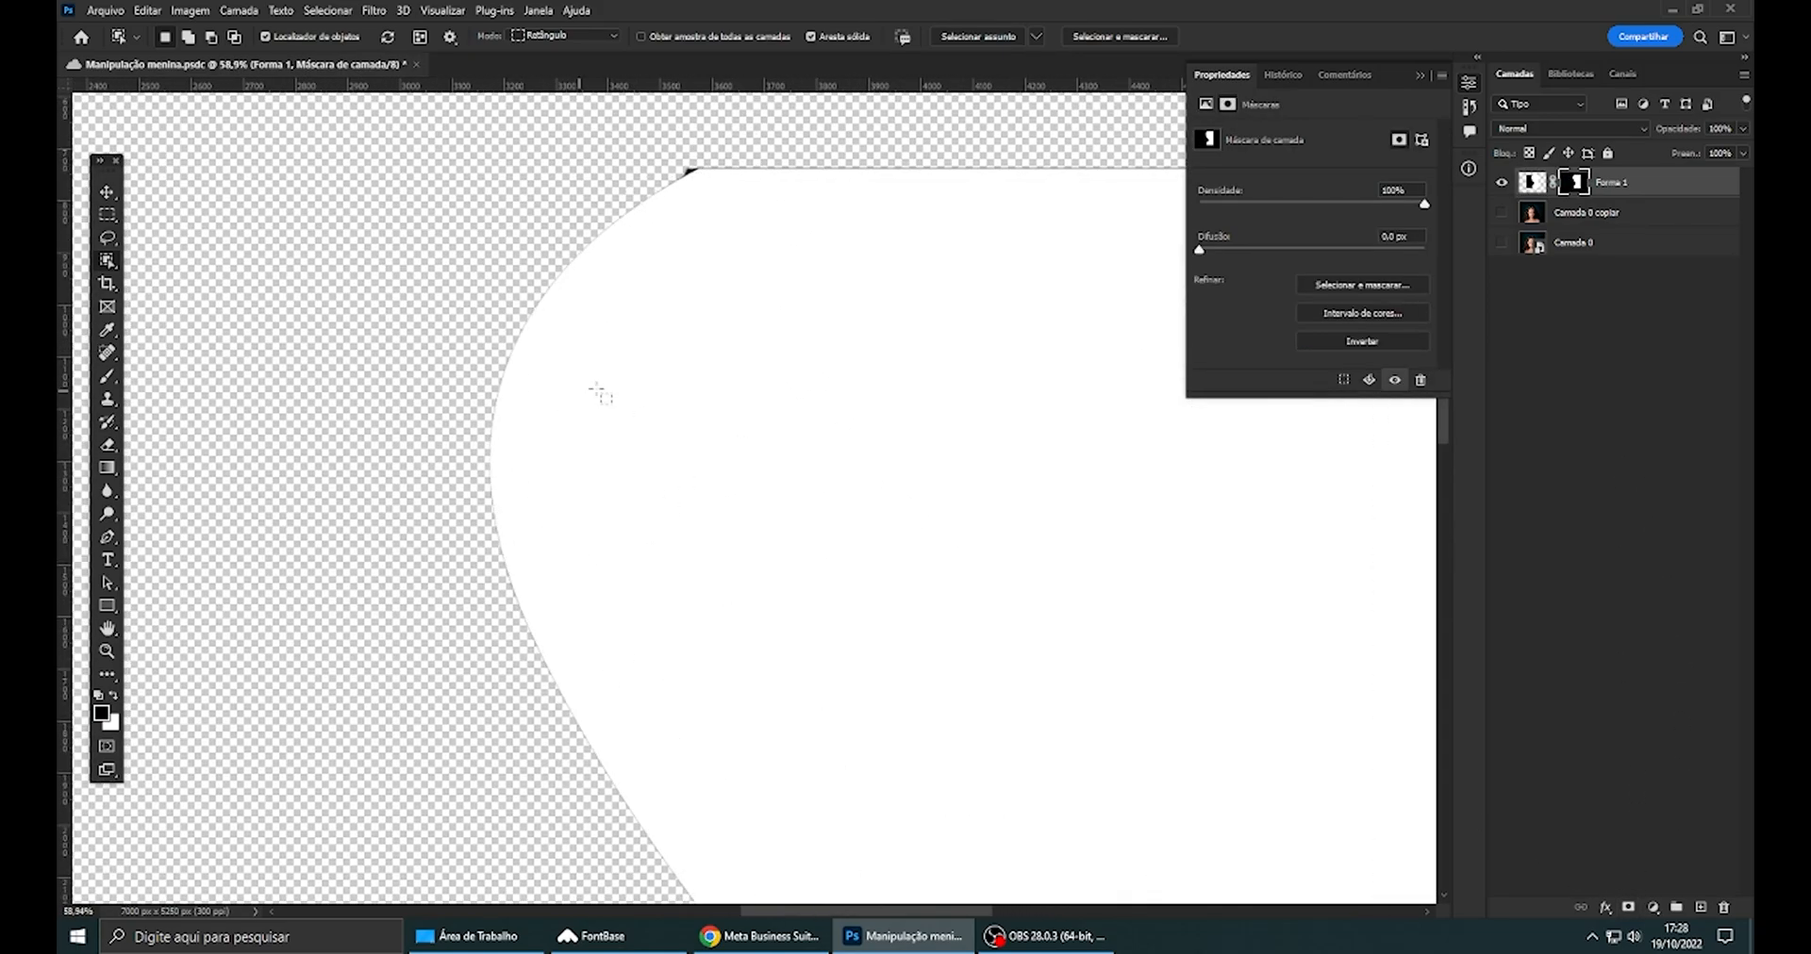
pyautogui.scroll(4, 689, 151)
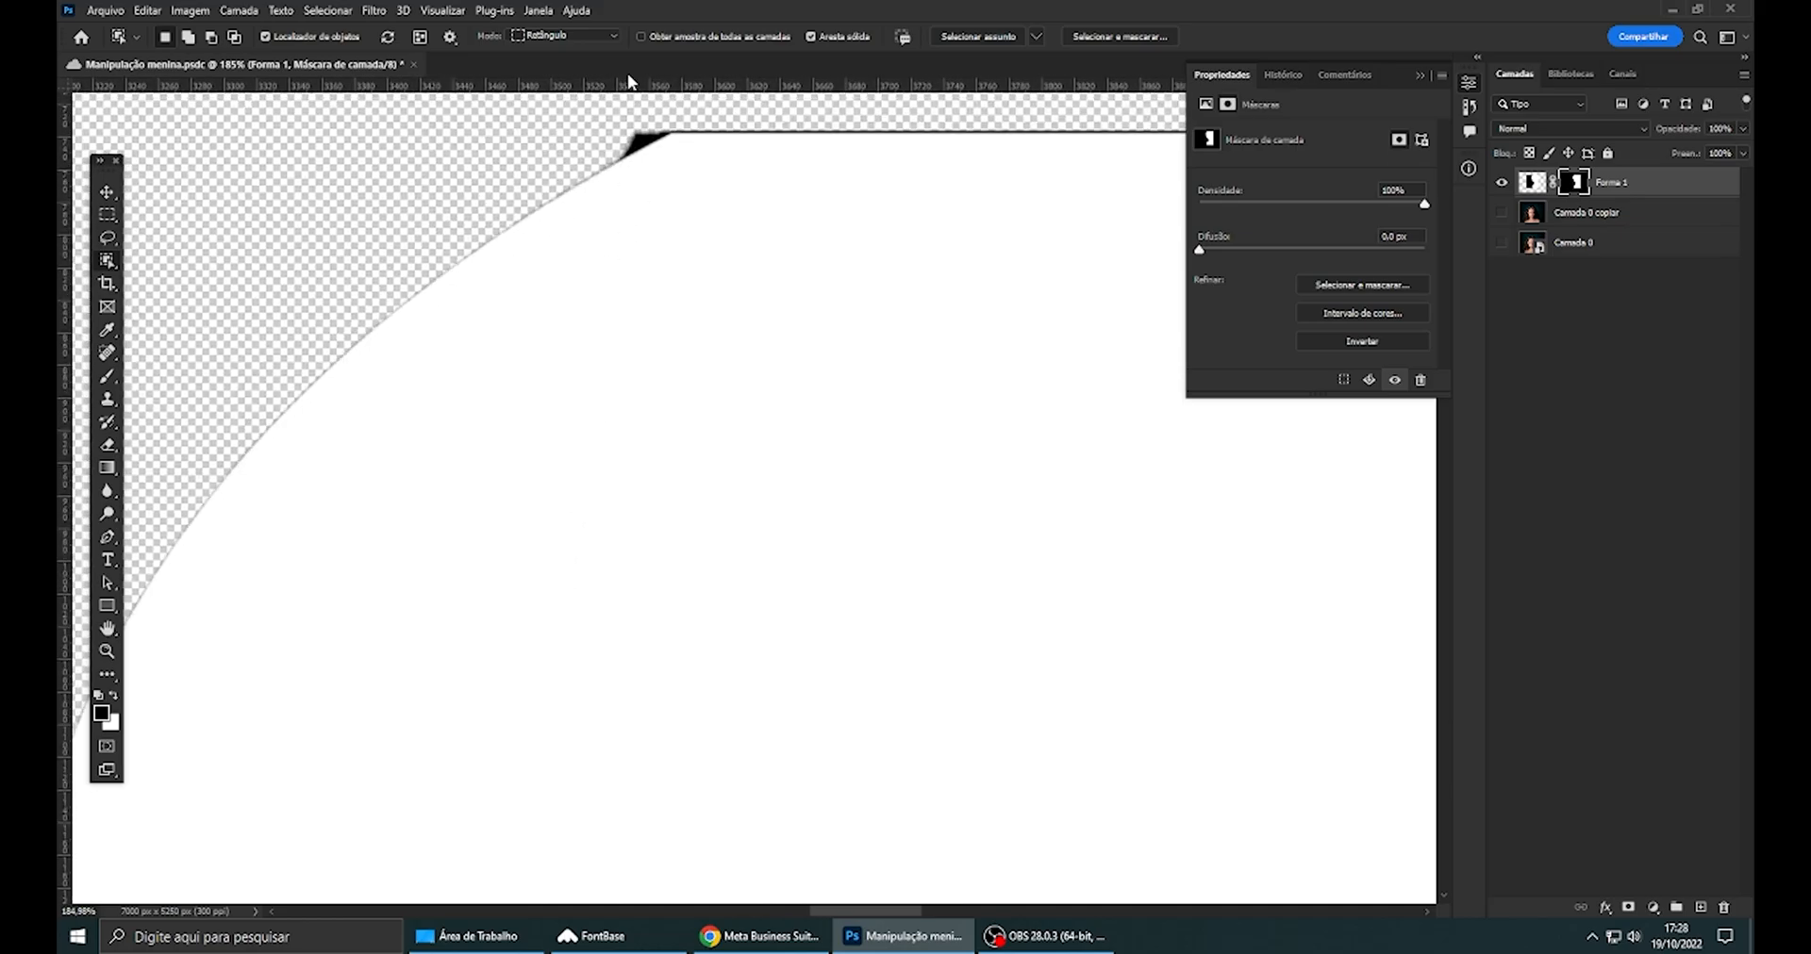
pyautogui.scroll(-9, 643, 121)
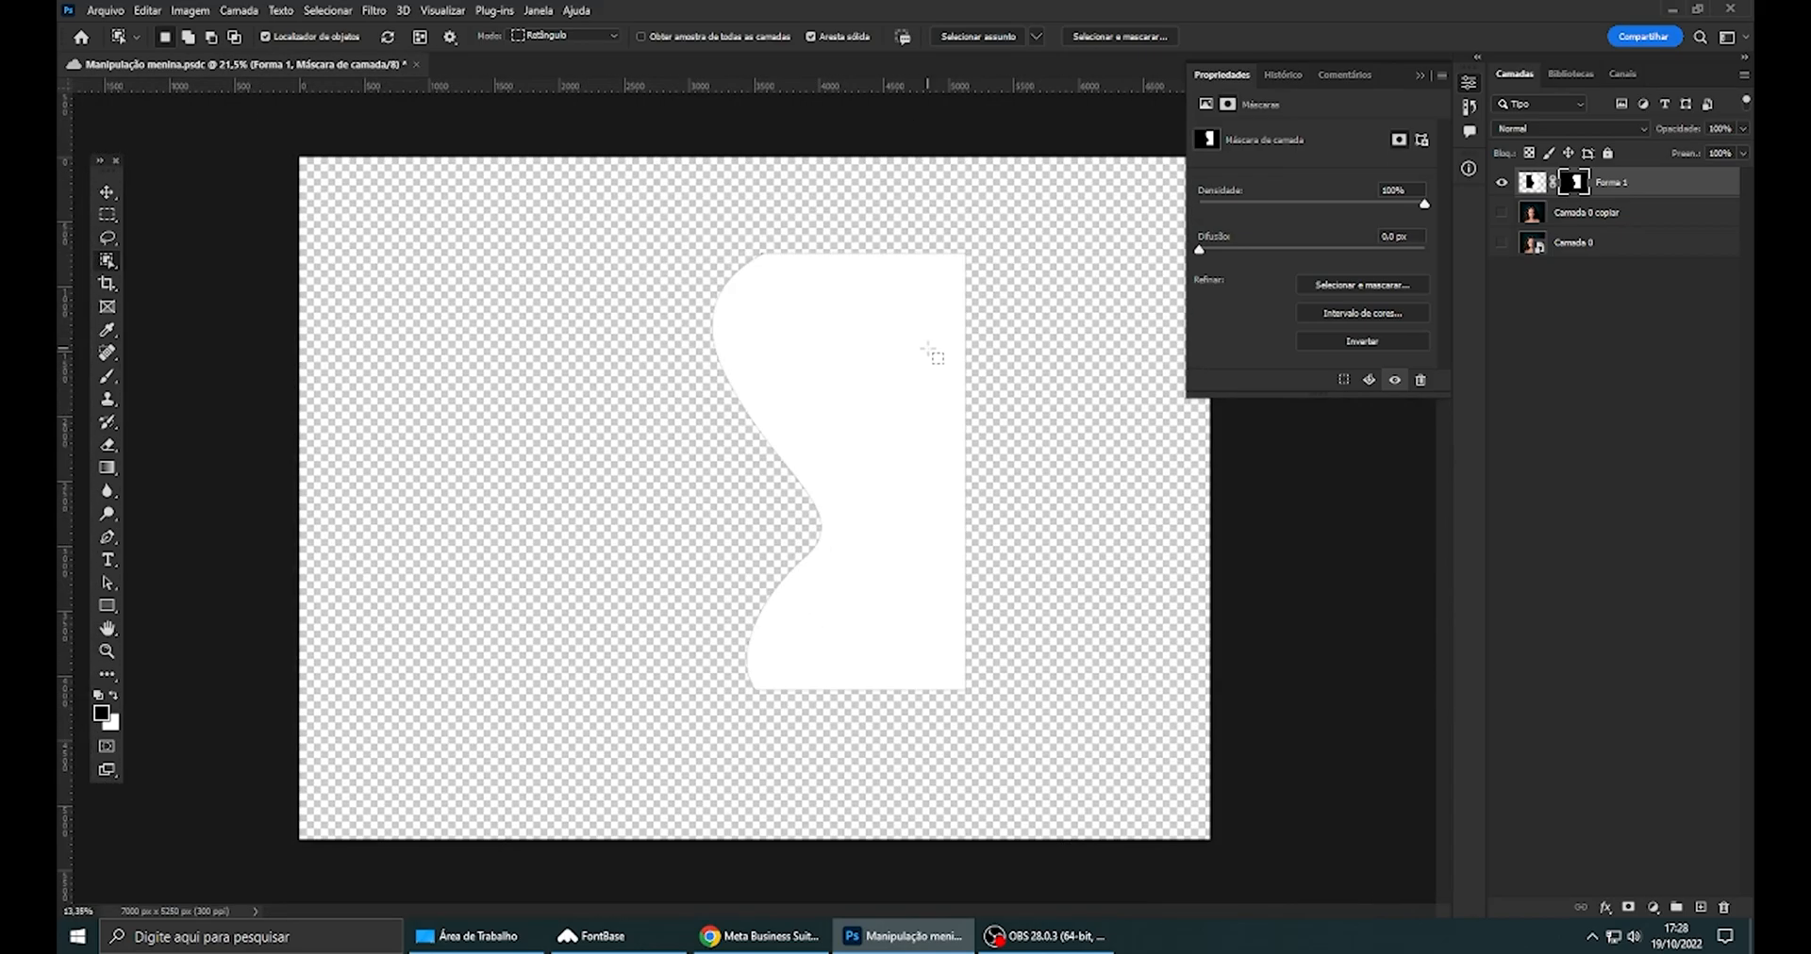
pyautogui.scroll(2, 881, 445)
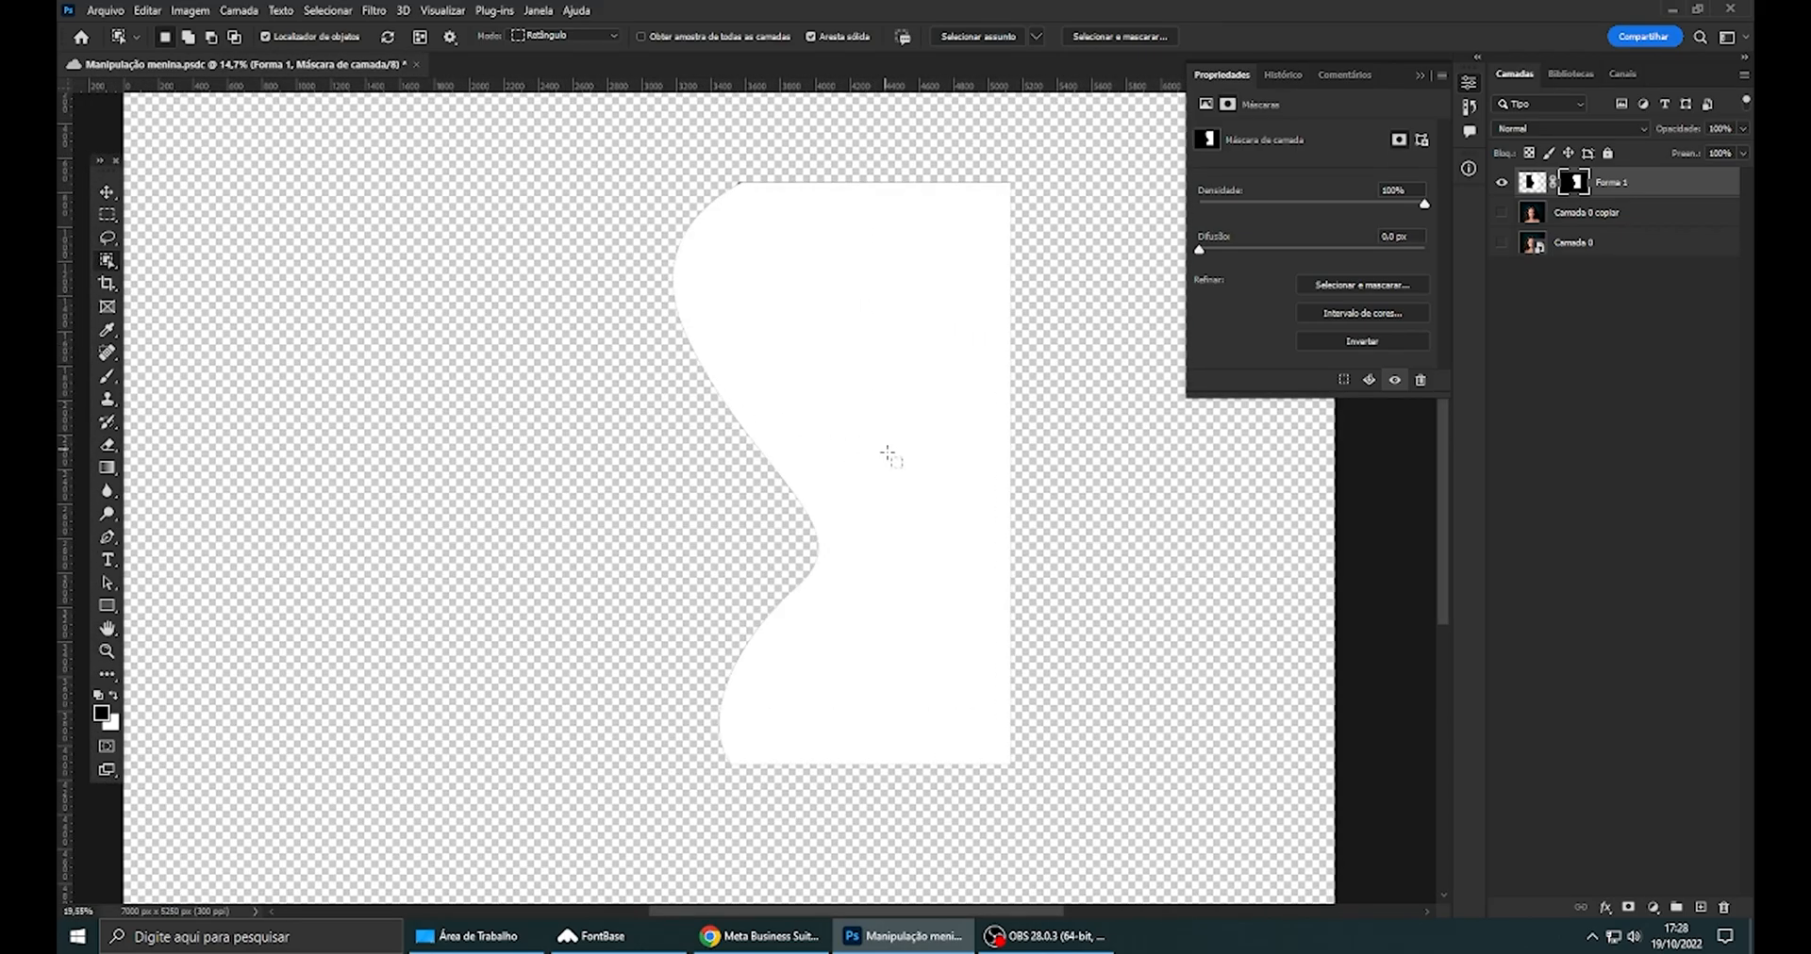
pyautogui.scroll(-1, 886, 451)
pyautogui.hotkey('ctrl', 'z')
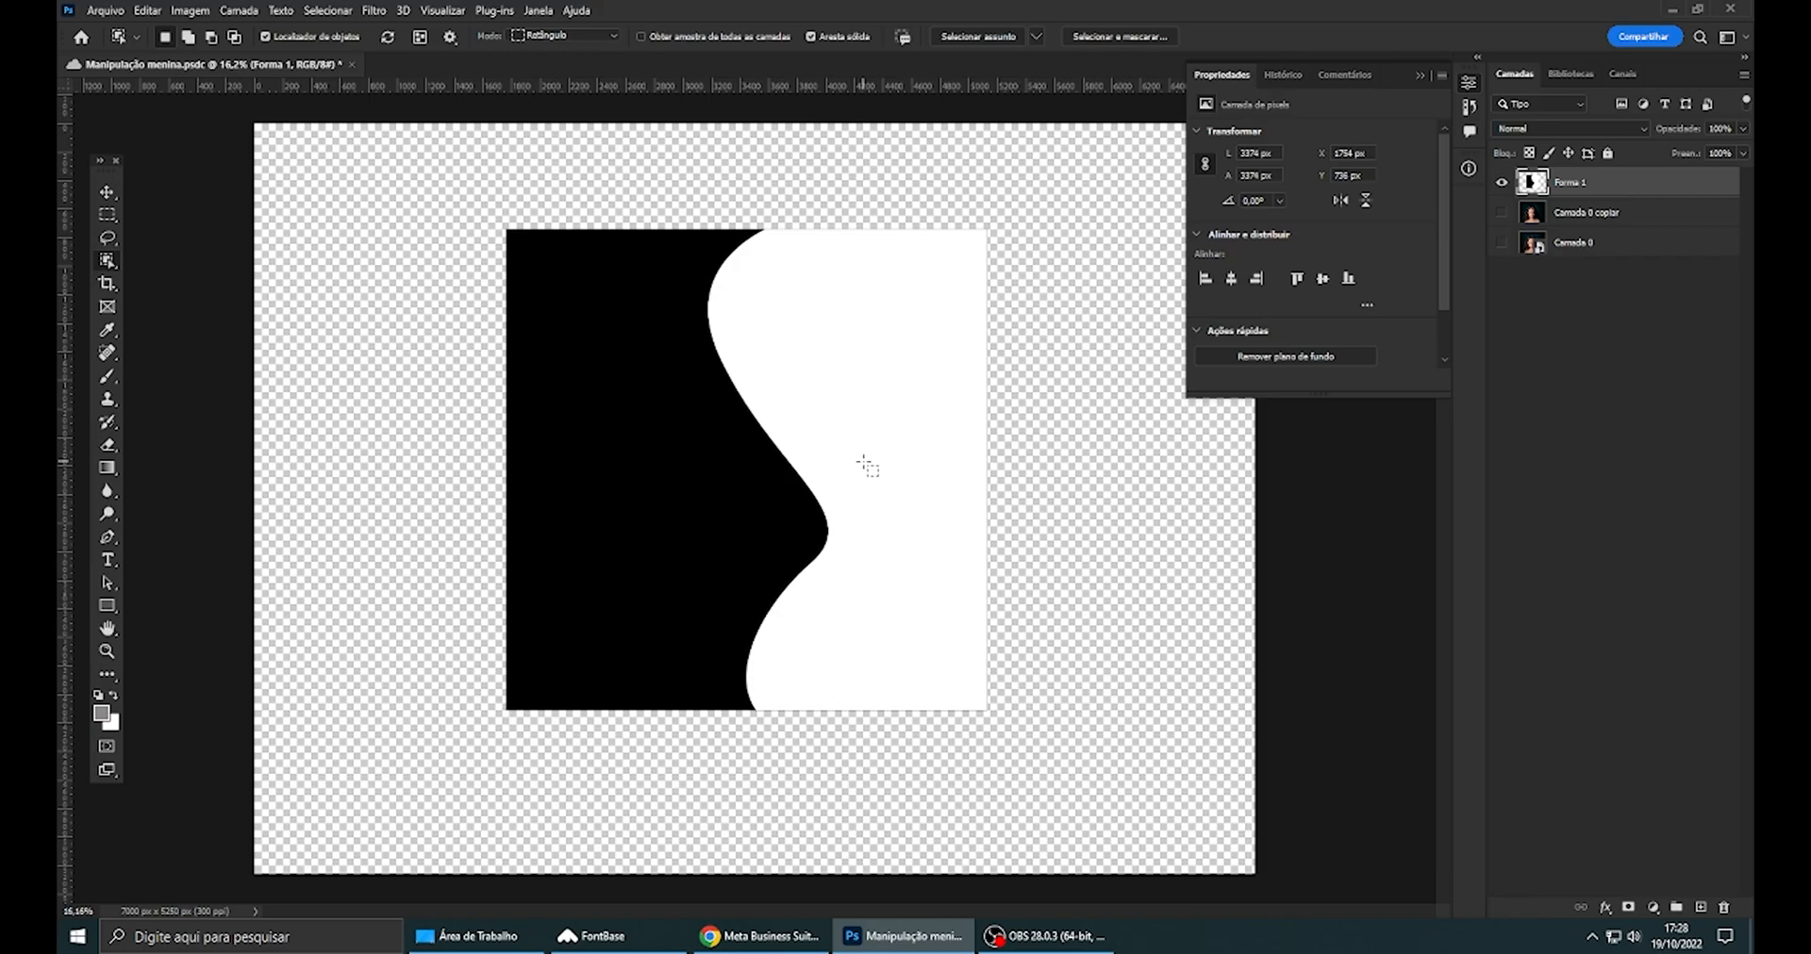
# - Choose the Quick Selection tool and enlarge its brush to 900 px
pyautogui.click(111, 259)
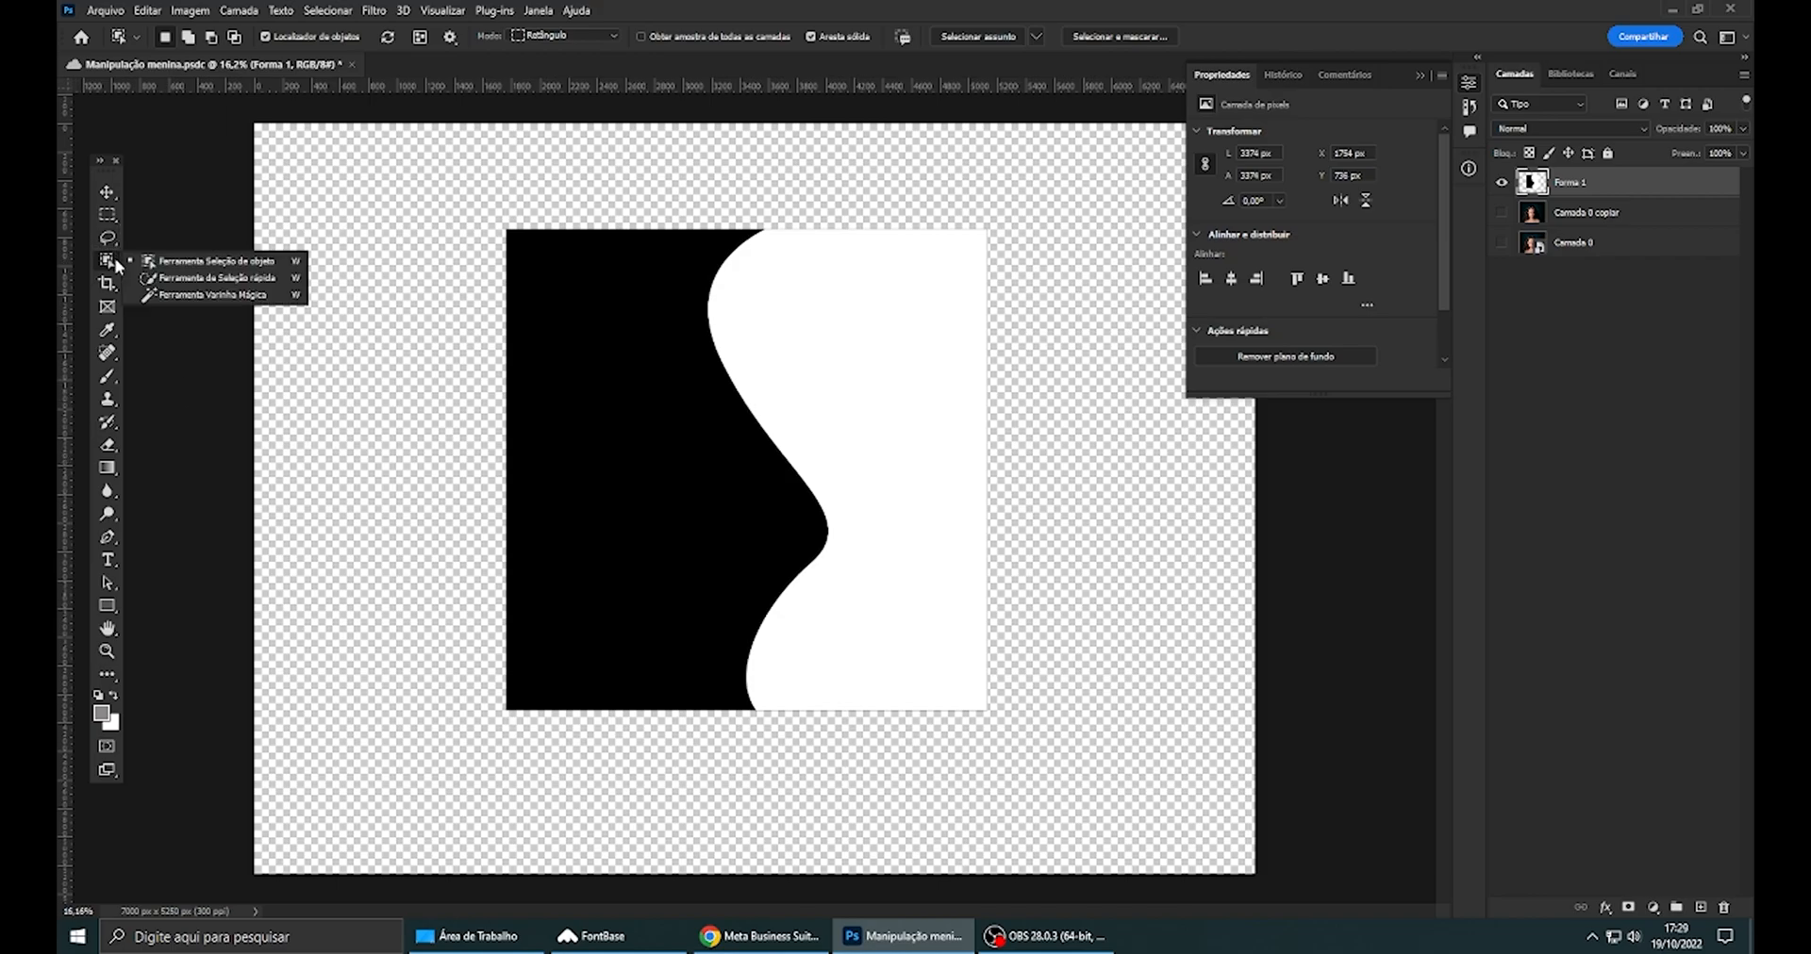
pyautogui.click(216, 278)
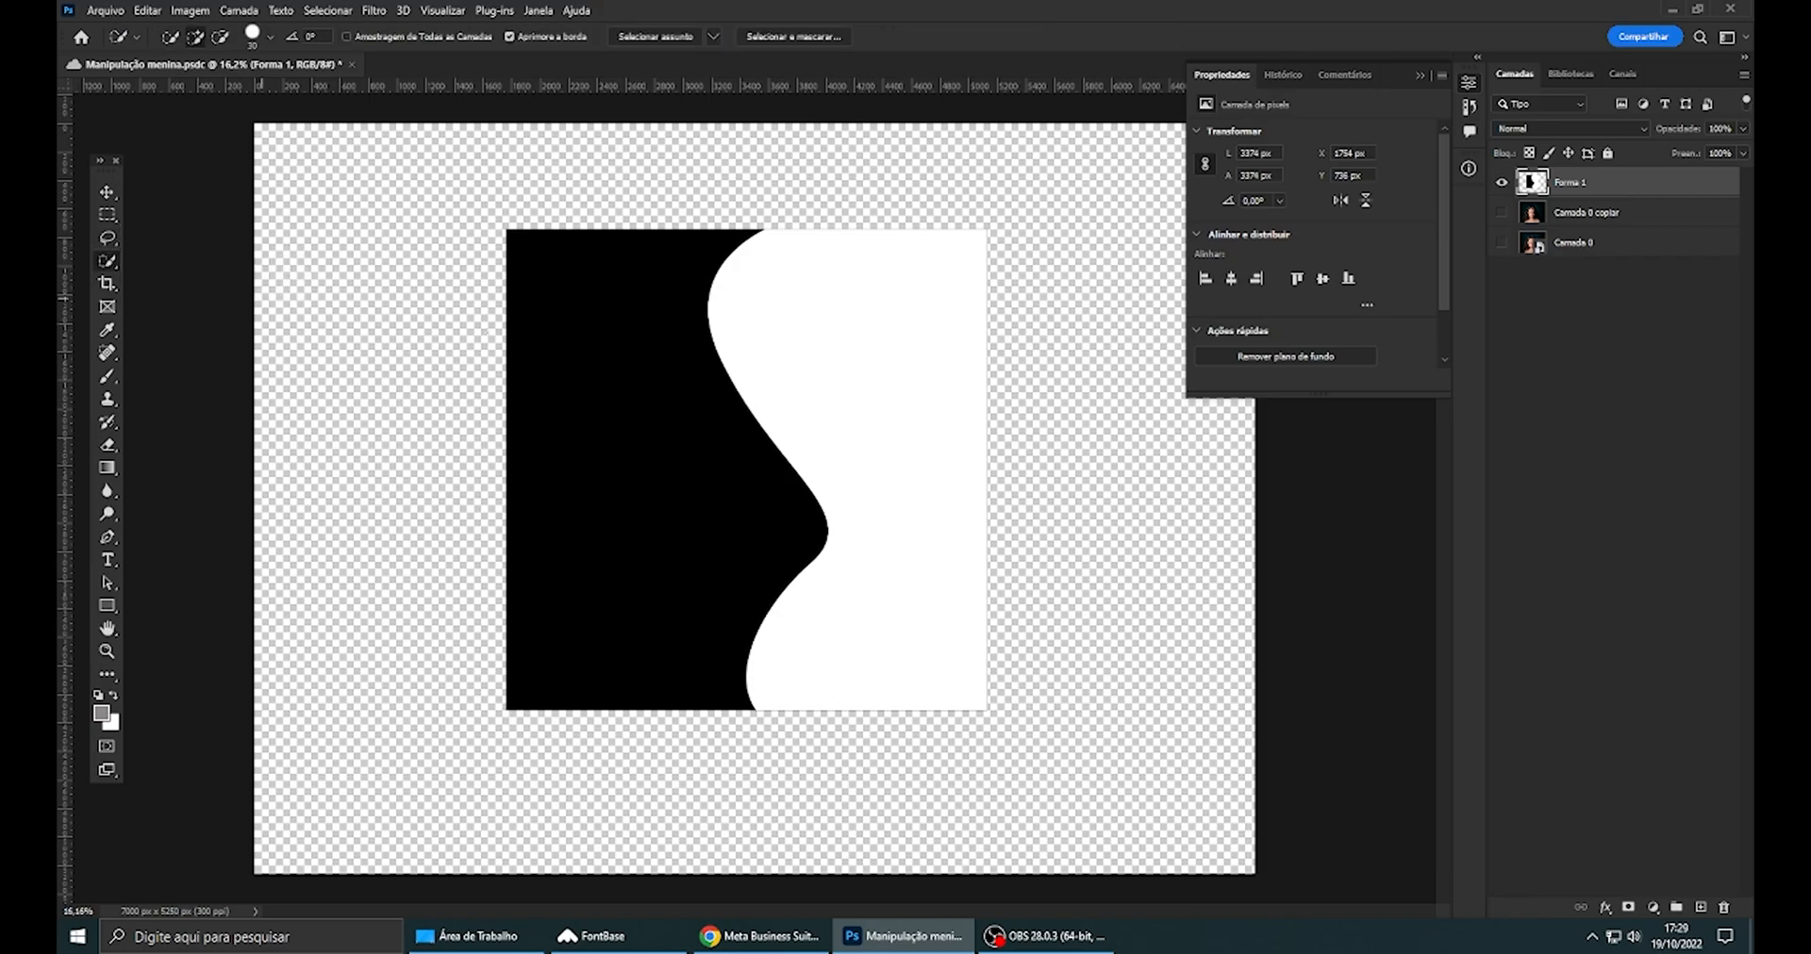
pyautogui.moveTo(638, 425)
pyautogui.mouseDown()
pyautogui.moveTo(737, 447)
pyautogui.moveTo(699, 463)
pyautogui.moveTo(1131, 490)
pyautogui.moveTo(768, 499)
pyautogui.moveTo(795, 511)
pyautogui.mouseUp()
pyautogui.press('[')
pyautogui.press('[')
pyautogui.press('[')
pyautogui.press('[')
pyautogui.press('[')
pyautogui.press('[')
pyautogui.press(']')
pyautogui.press(']')
pyautogui.press(']')
pyautogui.press(']')
pyautogui.press(']')
pyautogui.press(']')
pyautogui.press(']')
pyautogui.press(']')
pyautogui.press(']')
pyautogui.press(']')
pyautogui.press(']')
pyautogui.press(']')
pyautogui.press(']')
pyautogui.press(']')
pyautogui.press(']')
pyautogui.press(']')
pyautogui.press(']')
pyautogui.press(']')
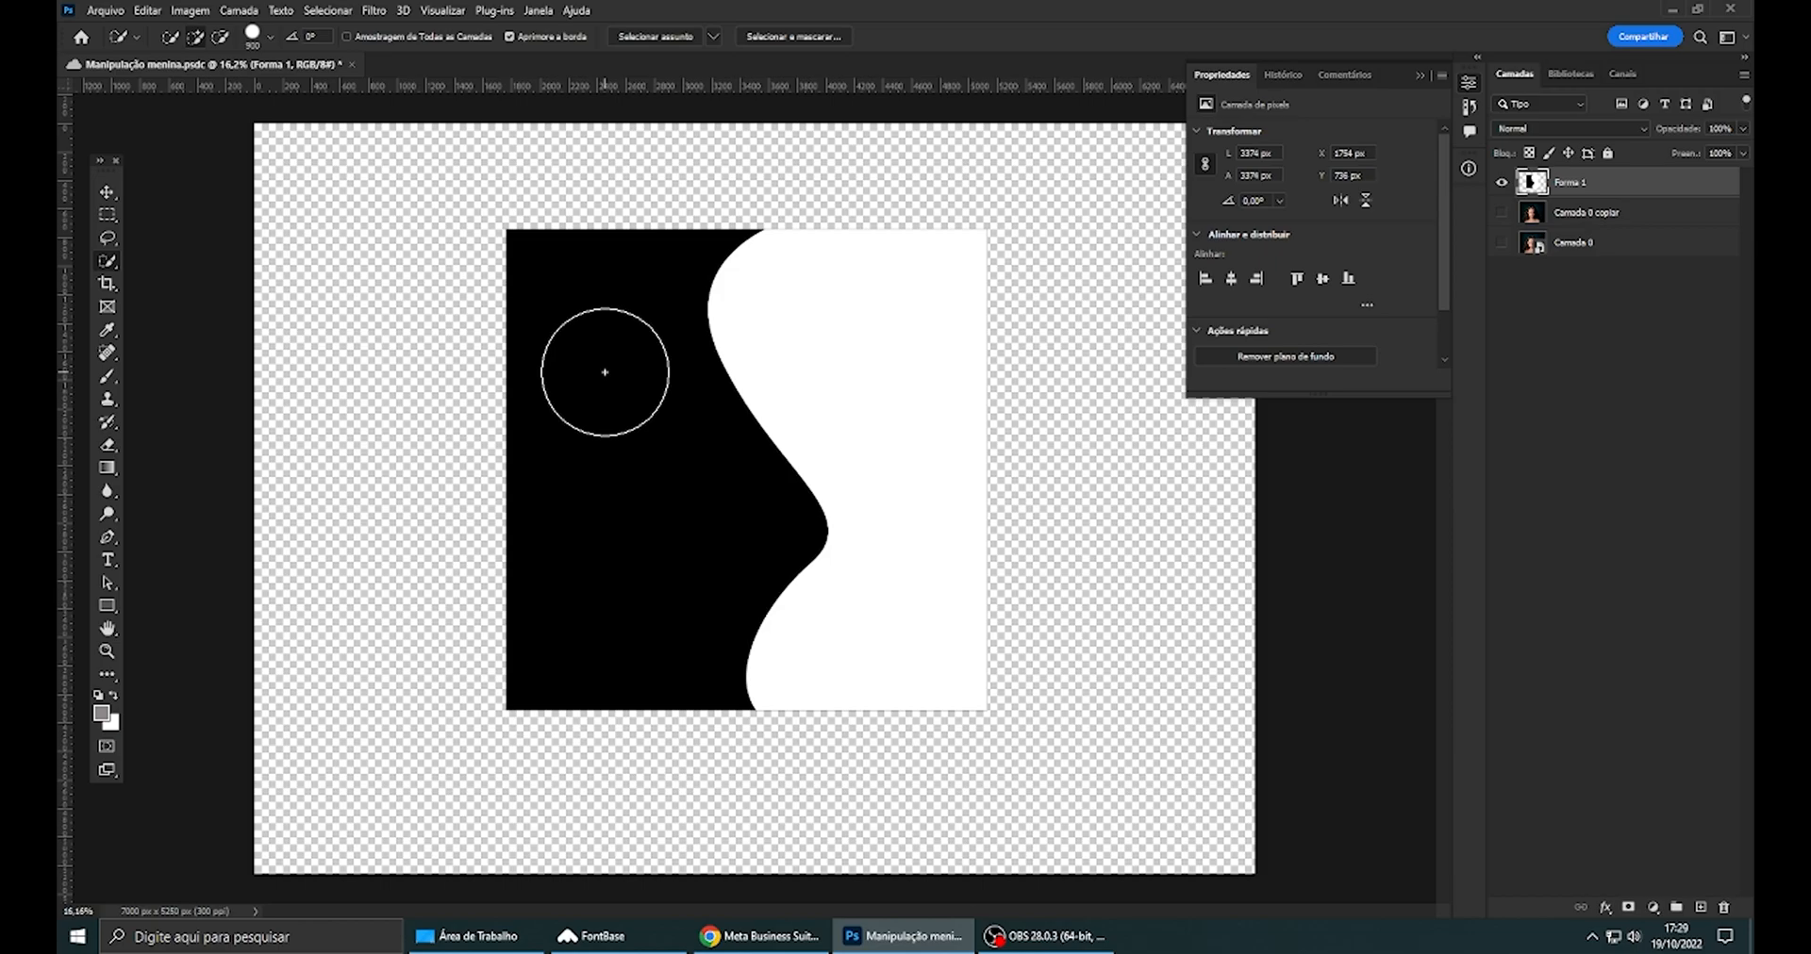
# - Paint down the black area of Forma 1 with Quick Selection to select it, and check the selection's edge
pyautogui.moveTo(620, 328); pyautogui.dragTo(652, 586)
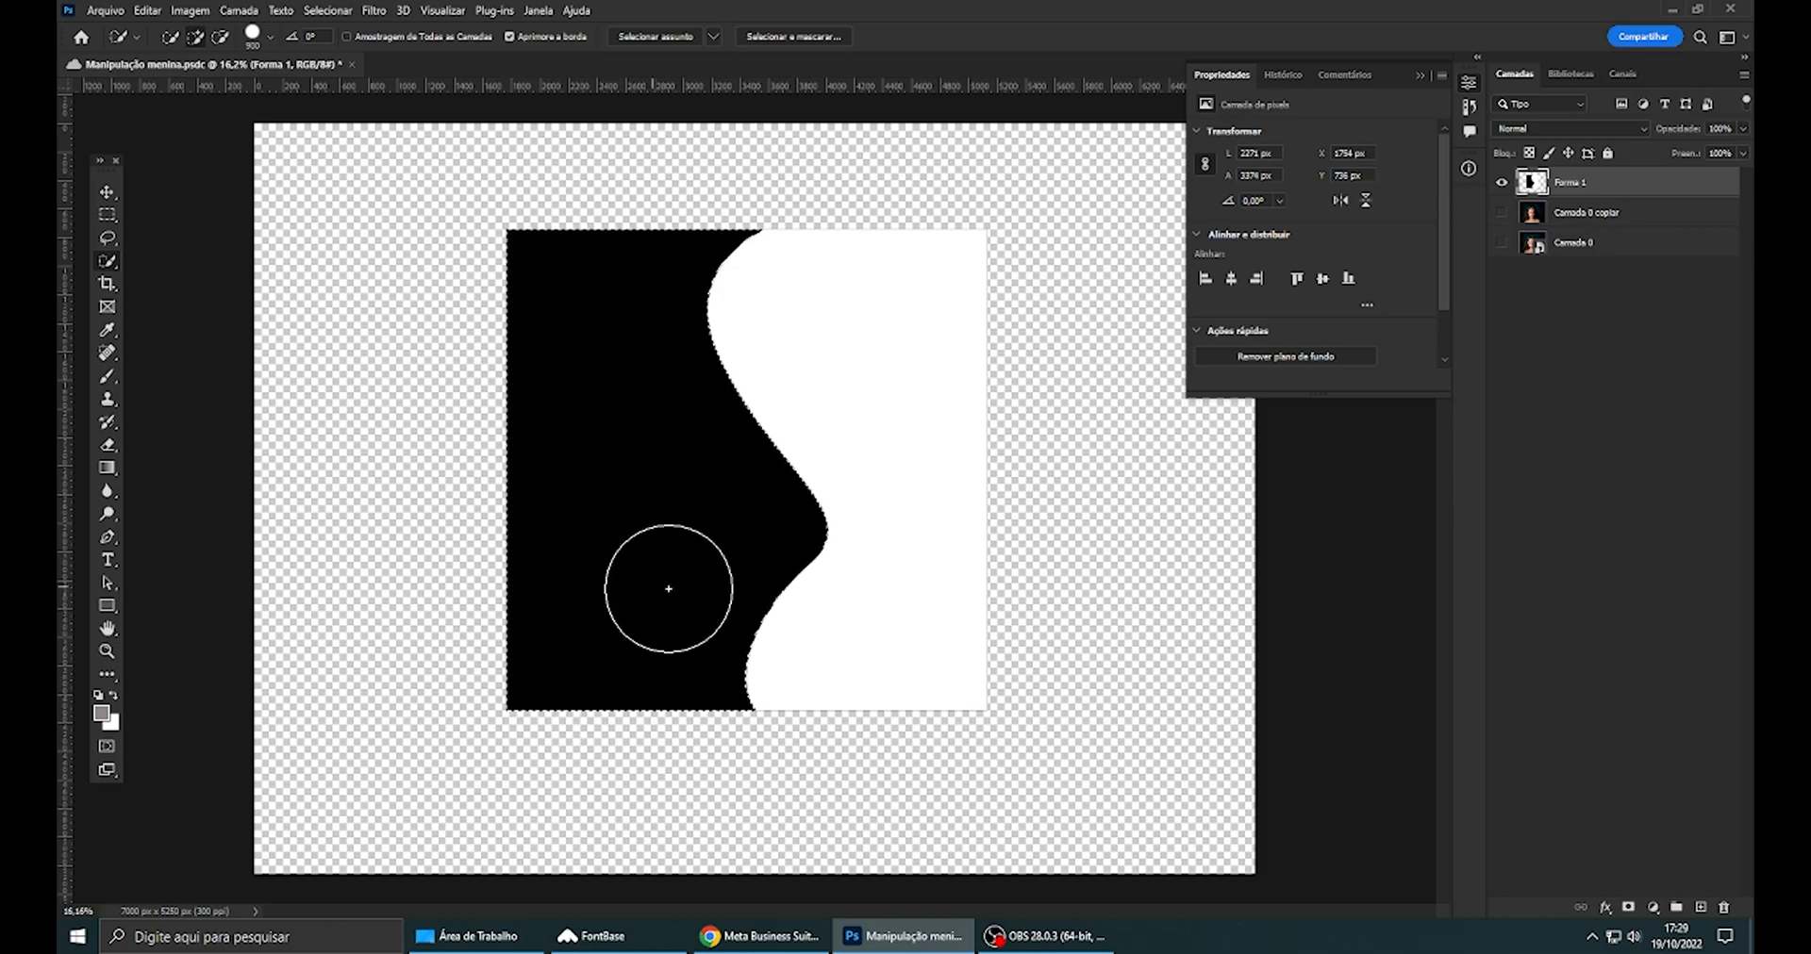
pyautogui.scroll(10, 680, 531)
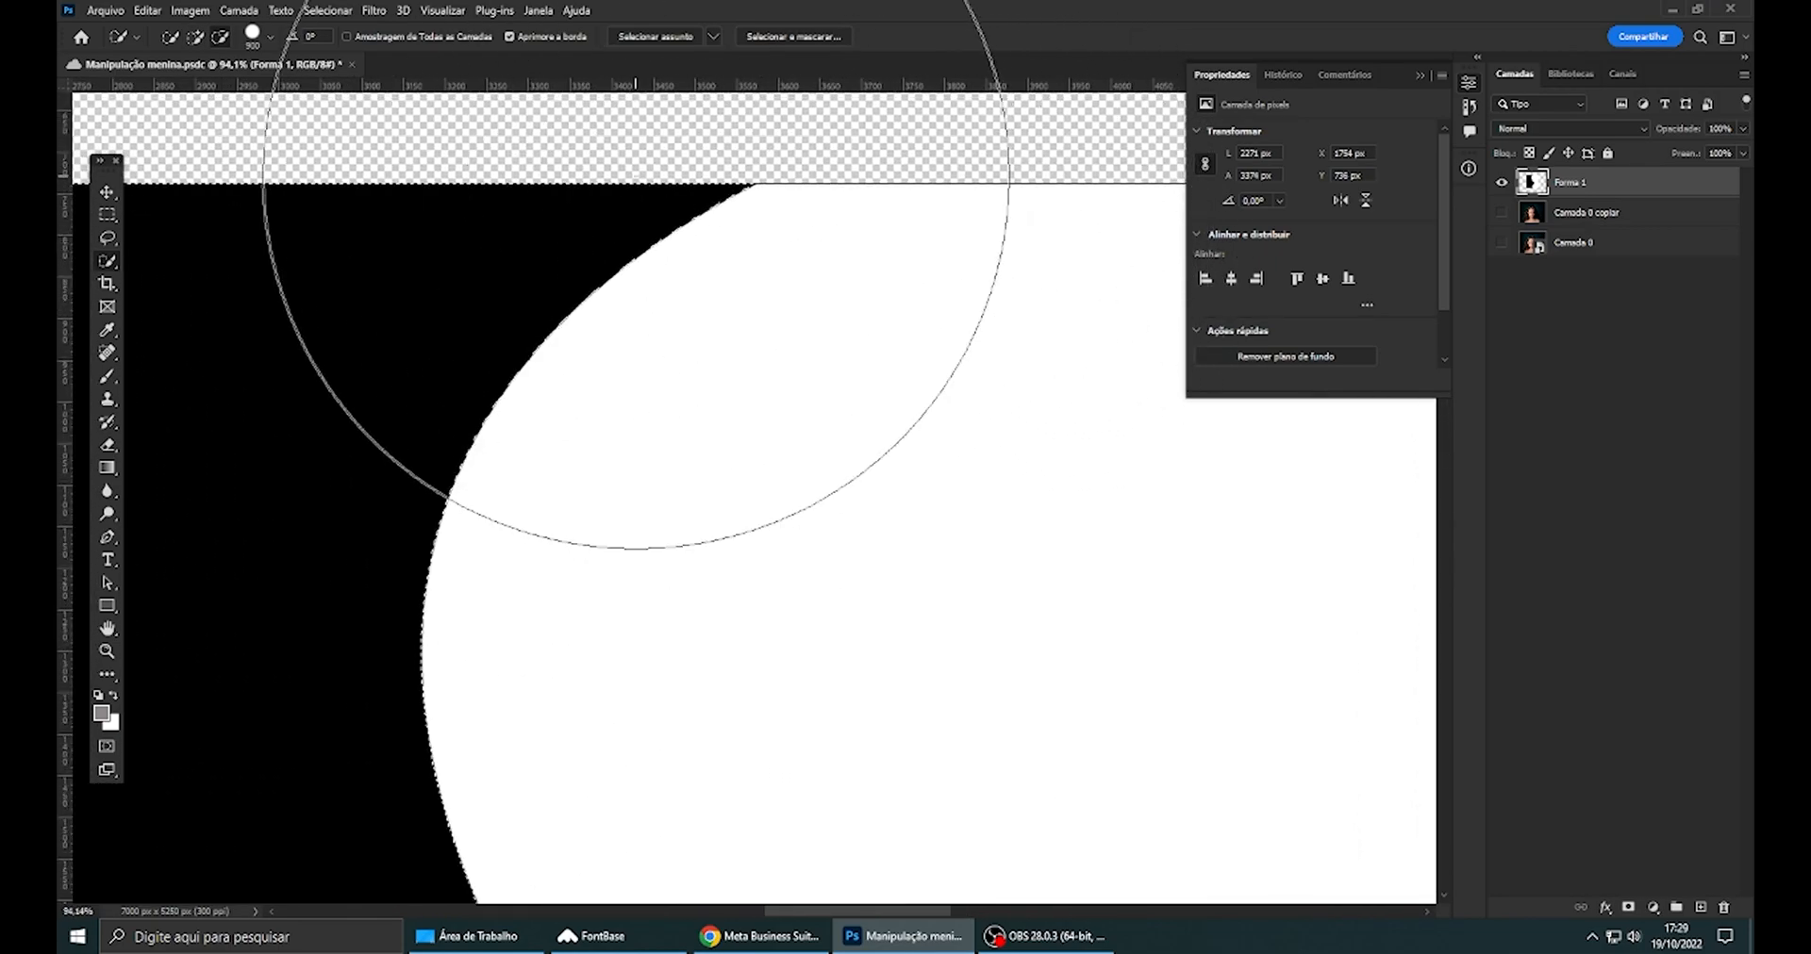
pyautogui.scroll(-10, 696, 216)
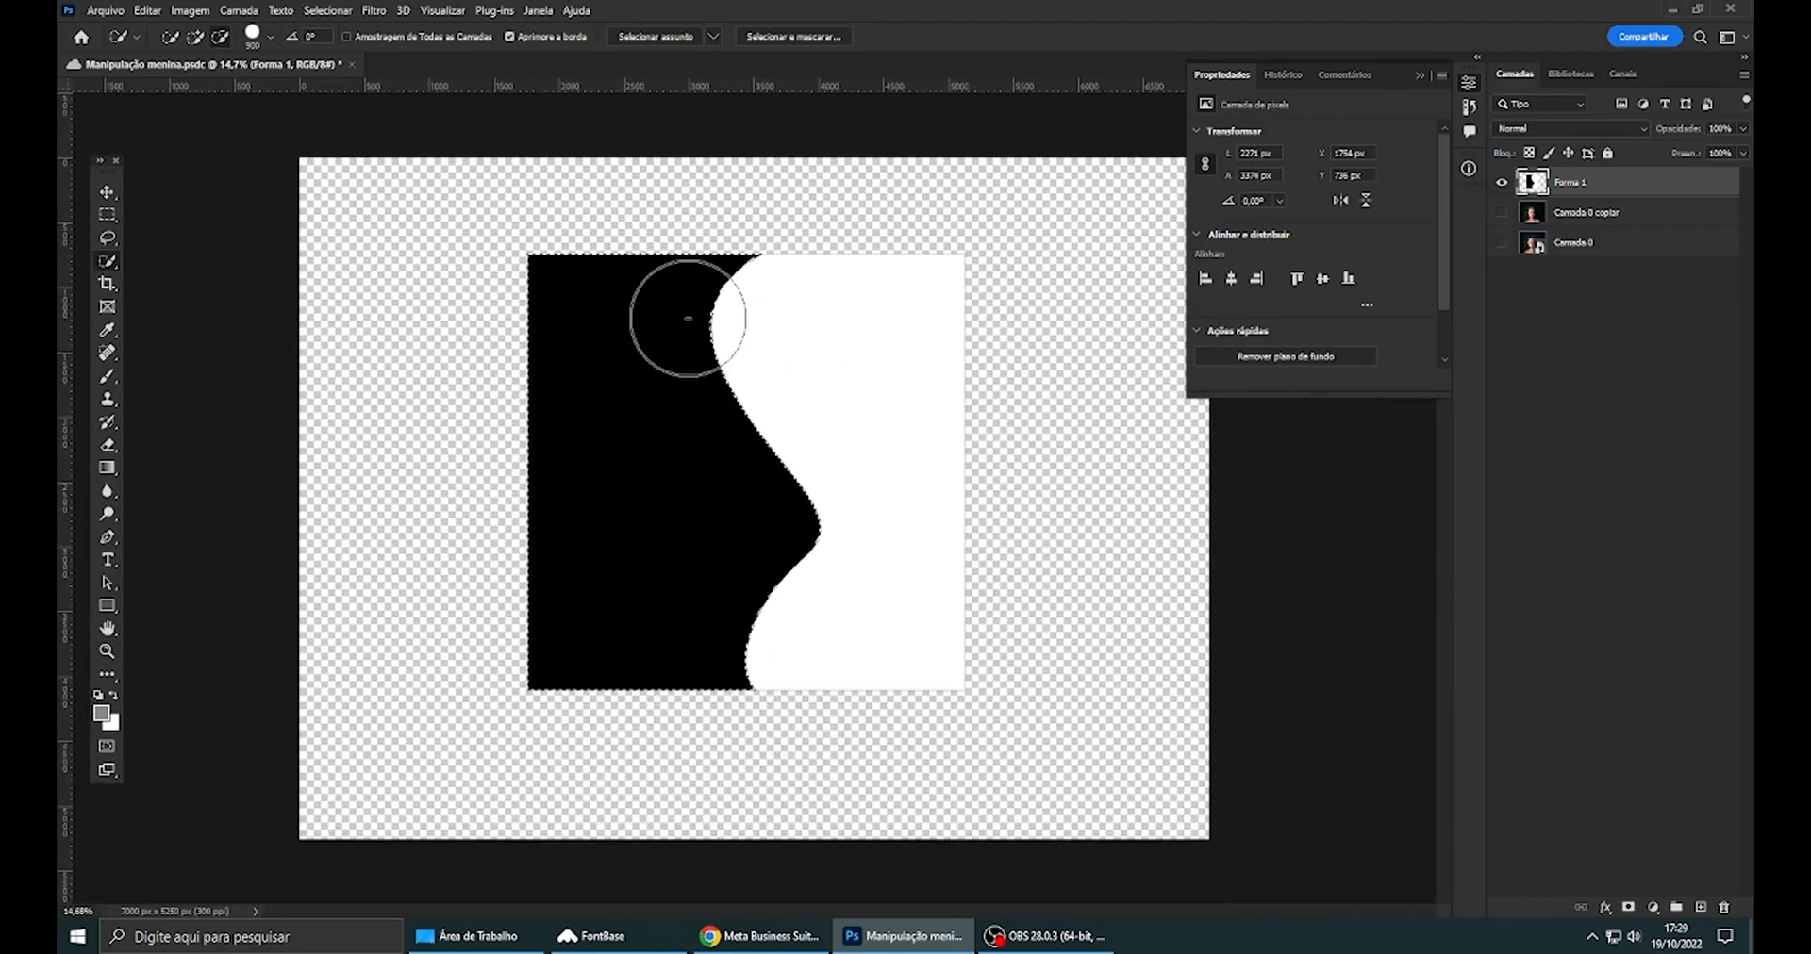
pyautogui.scroll(1, 614, 407)
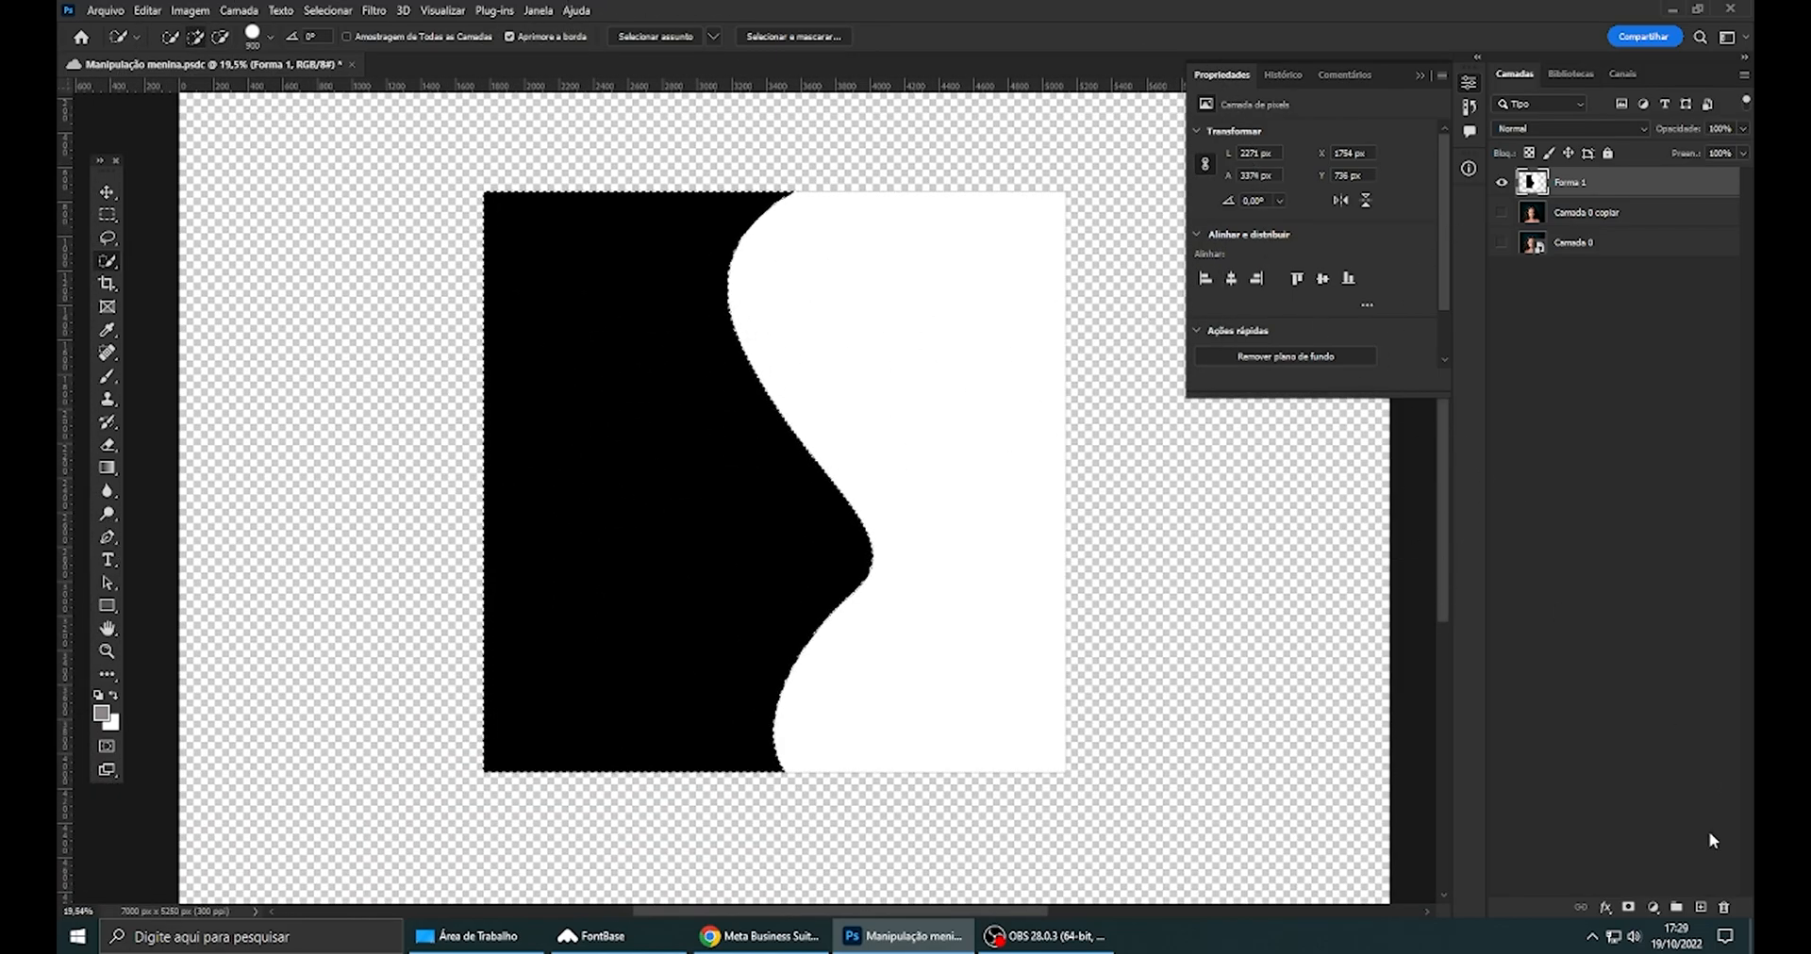
# - Try masking Forma 1 with the black-area selection, undo the mask and deselect
pyautogui.click(1628, 908)
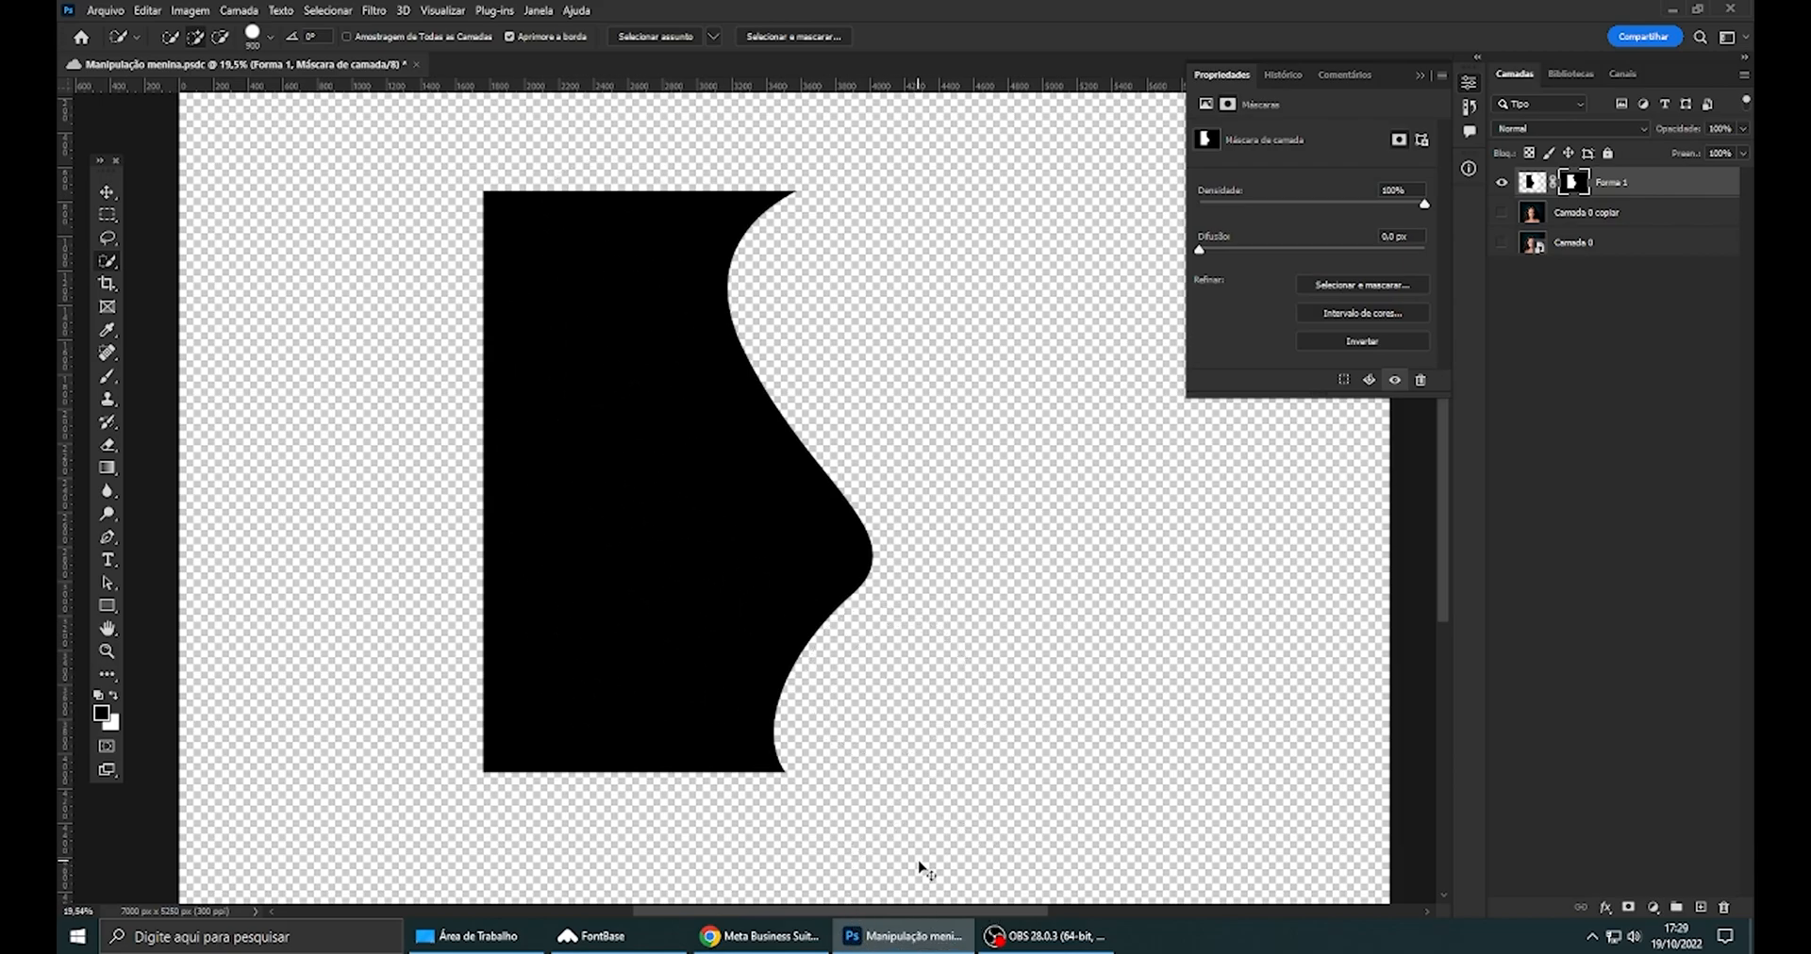
pyautogui.hotkey('ctrl', 'z')
pyautogui.scroll(-1, 838, 561)
pyautogui.hotkey('ctrl', 'd')
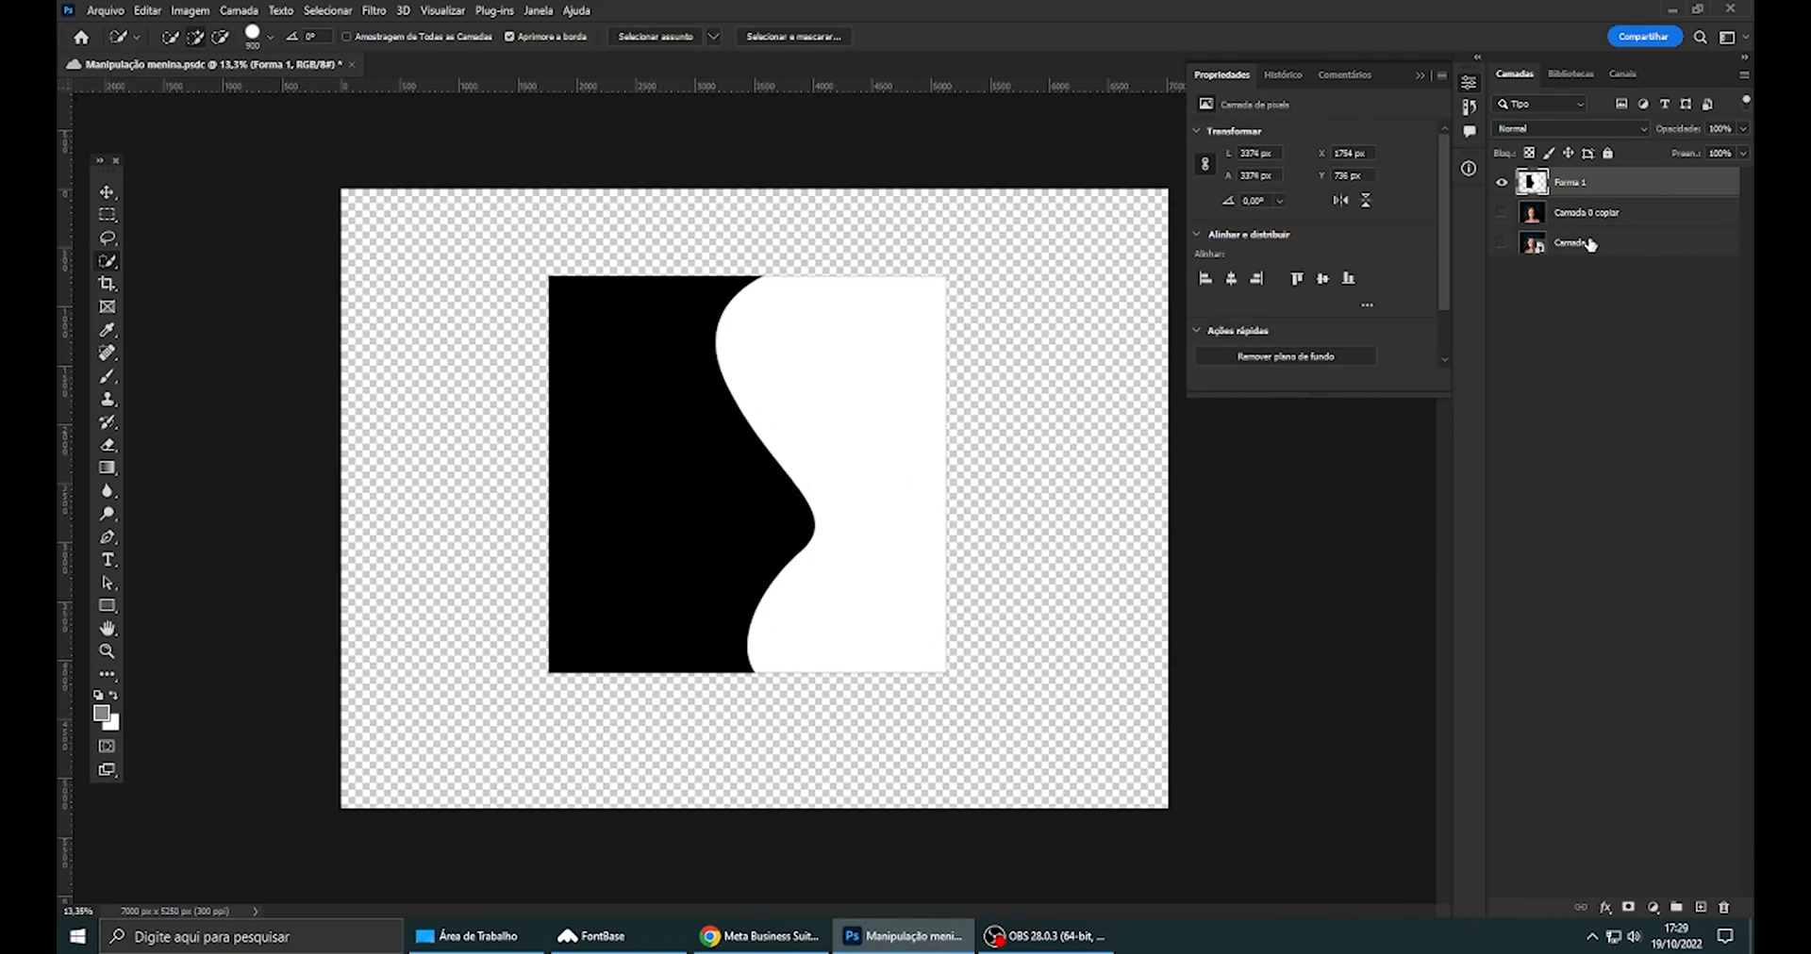
# - Hide Forma 1, and show and select the Camada 0 copiar portrait layer
pyautogui.click(1499, 182)
pyautogui.click(1501, 212)
pyautogui.scroll(1, 755, 497)
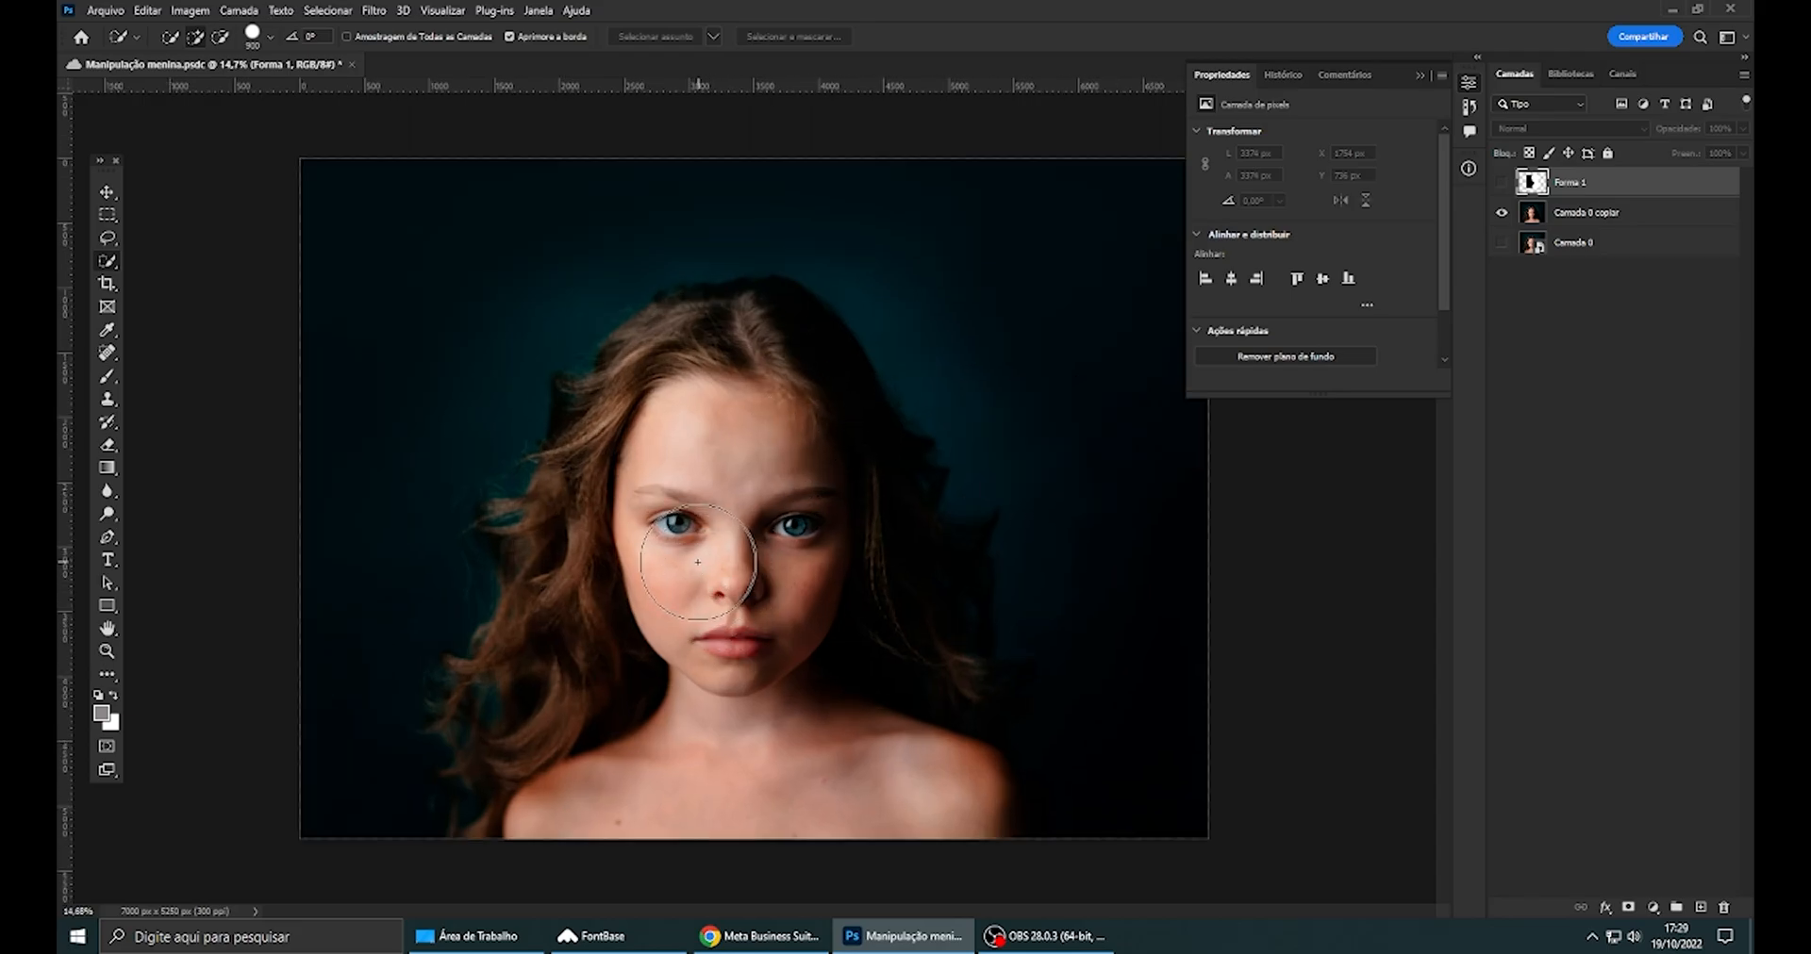
pyautogui.click(1534, 210)
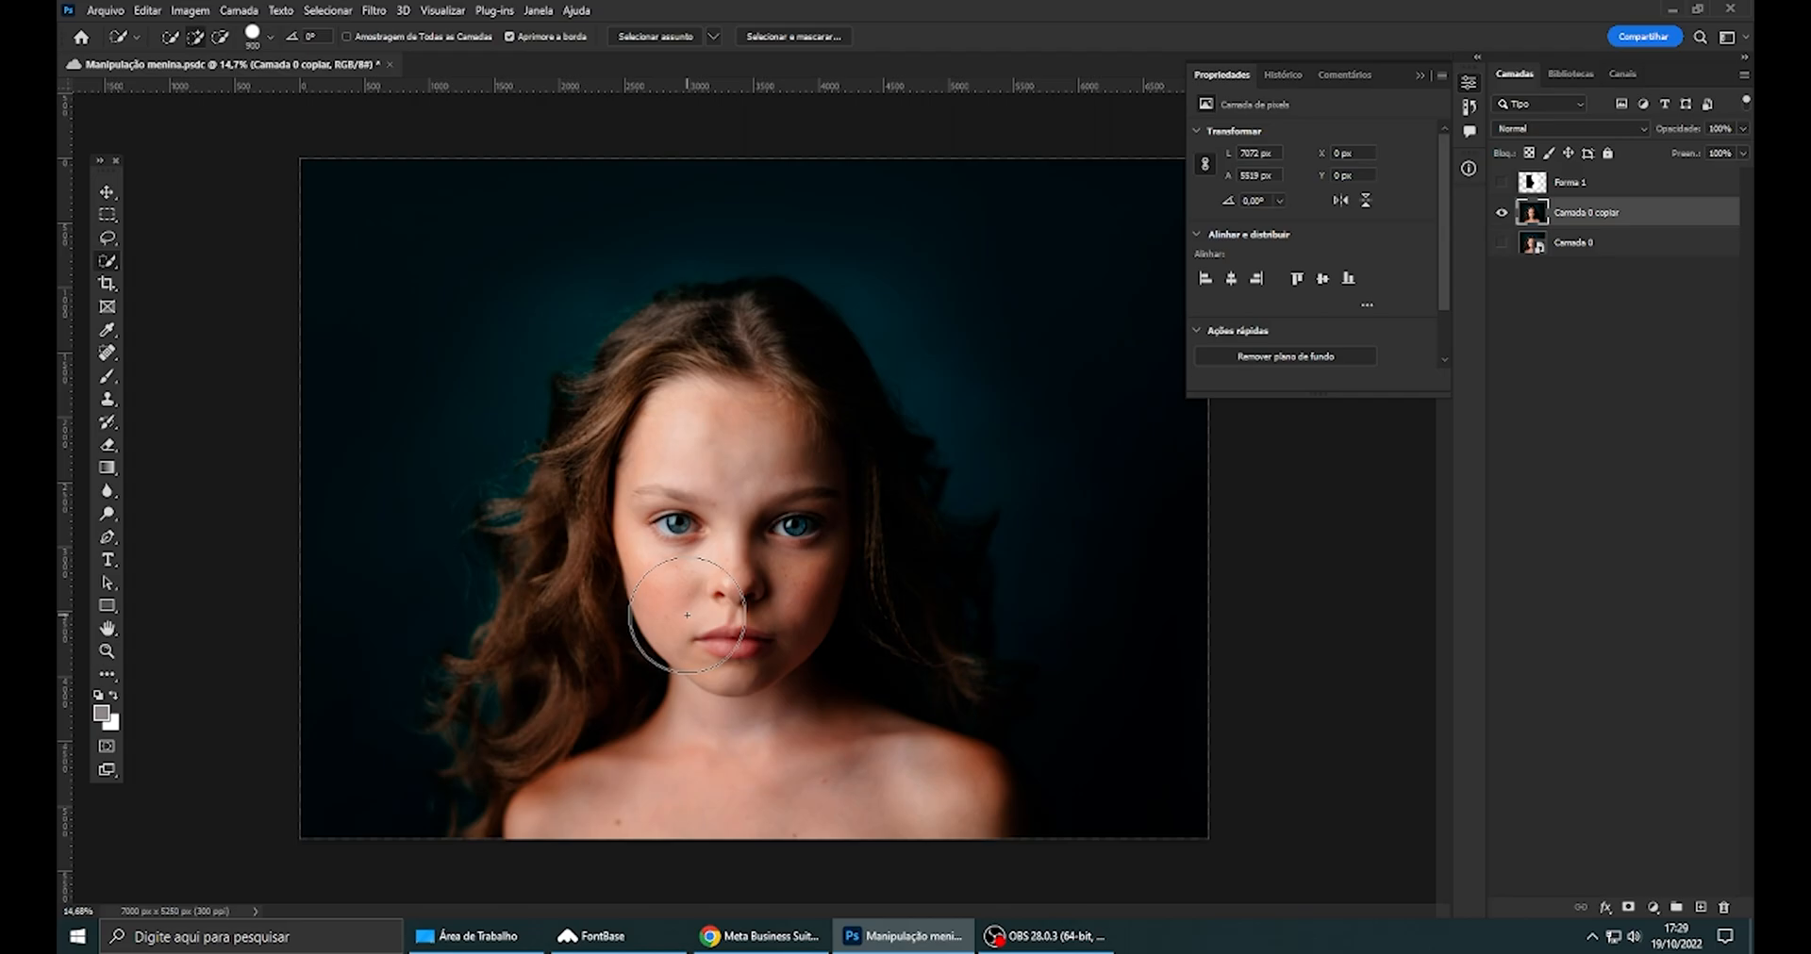
# - Select the subject of Camada 0 copiar automatically, try masking the layer with it, and undo the mask
pyautogui.click(656, 36)
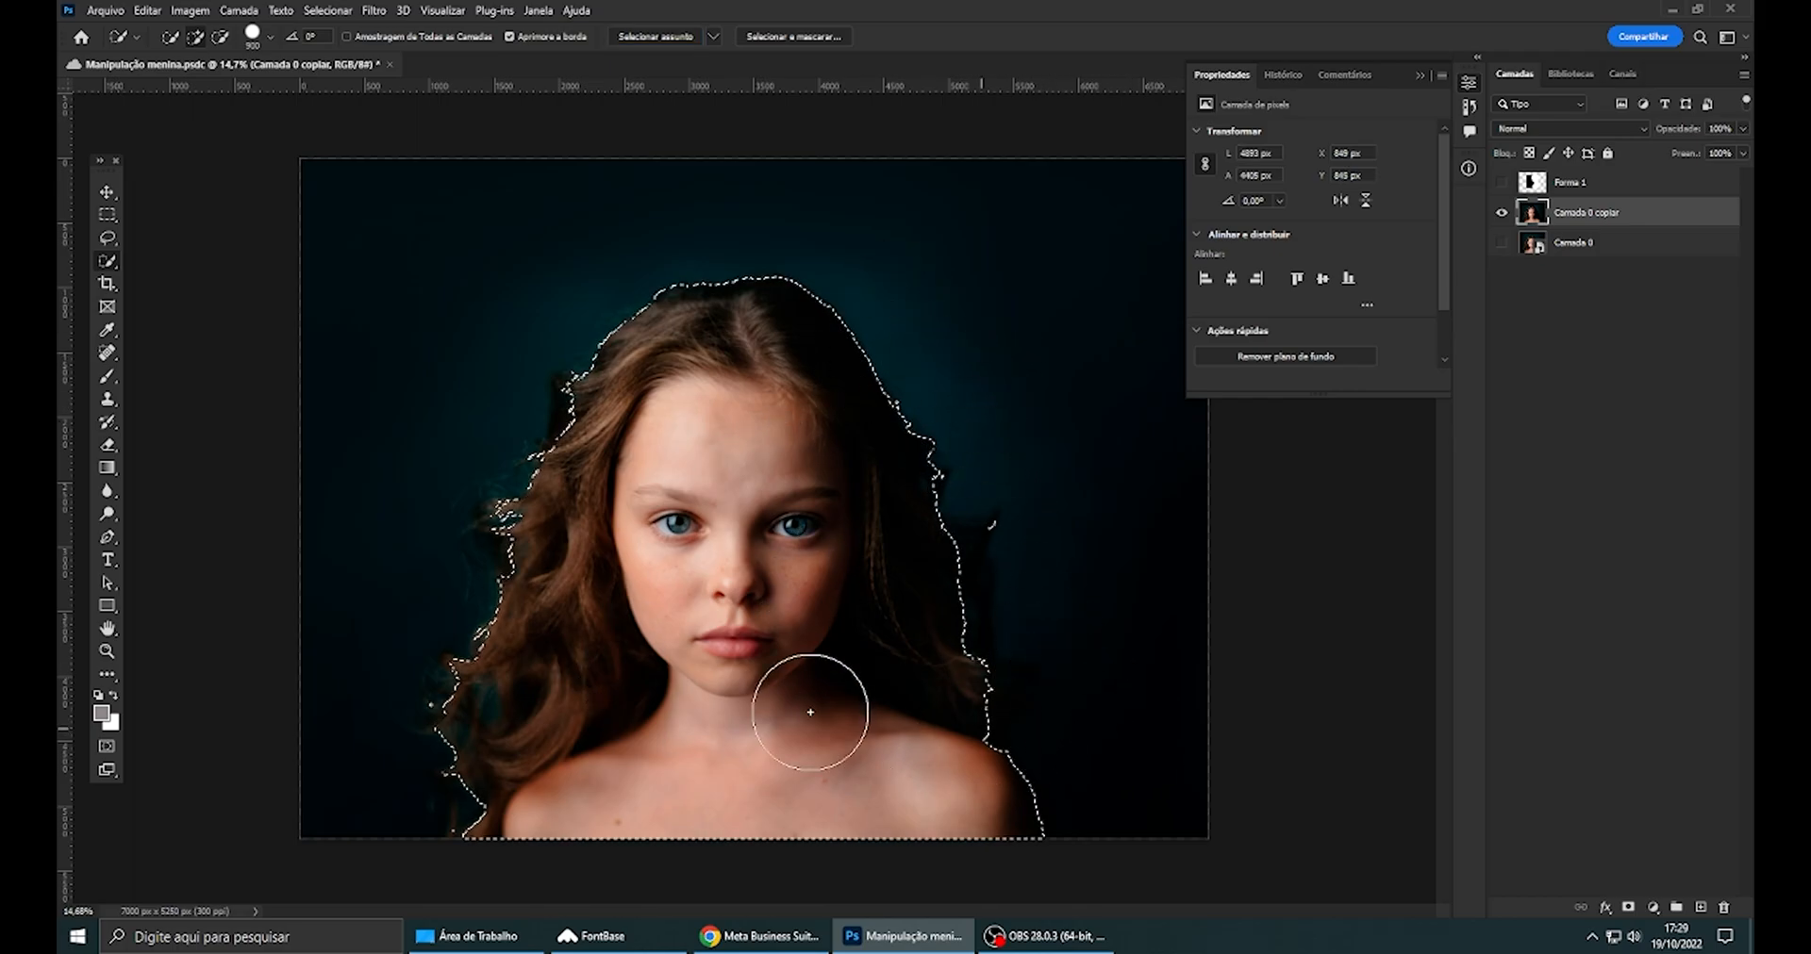
pyautogui.click(1628, 908)
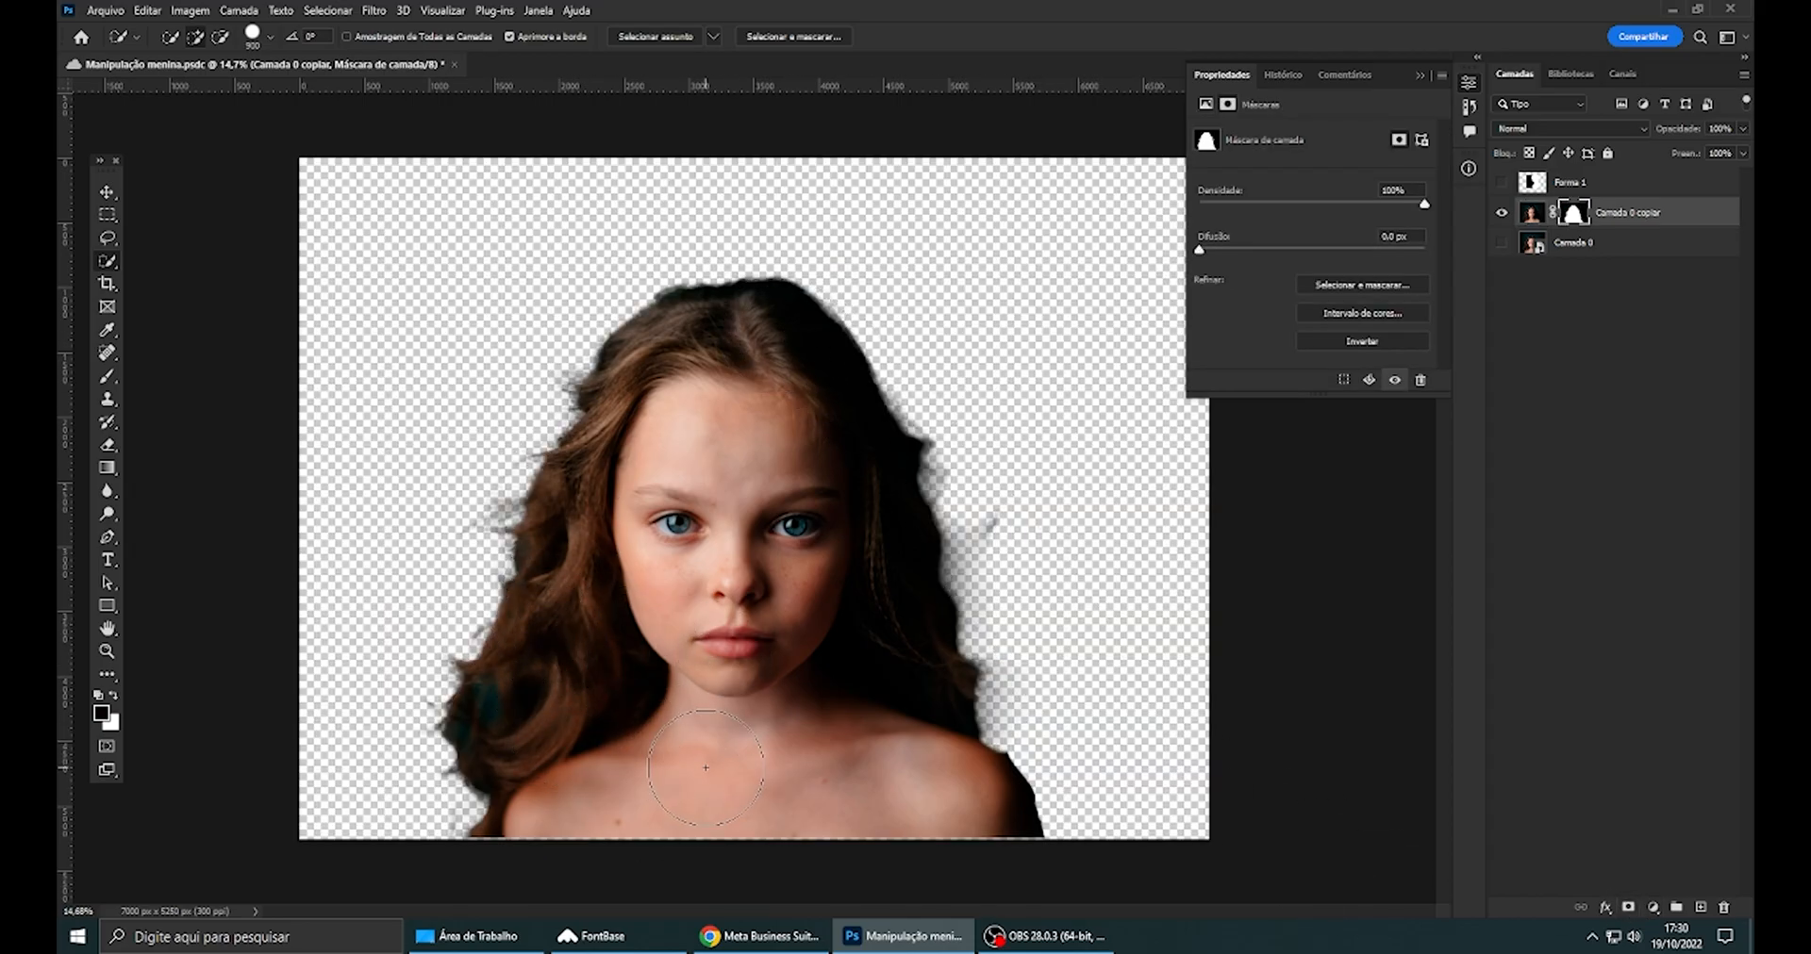
pyautogui.click(1502, 214)
pyautogui.click(1502, 214)
pyautogui.hotkey('ctrl', 'z')
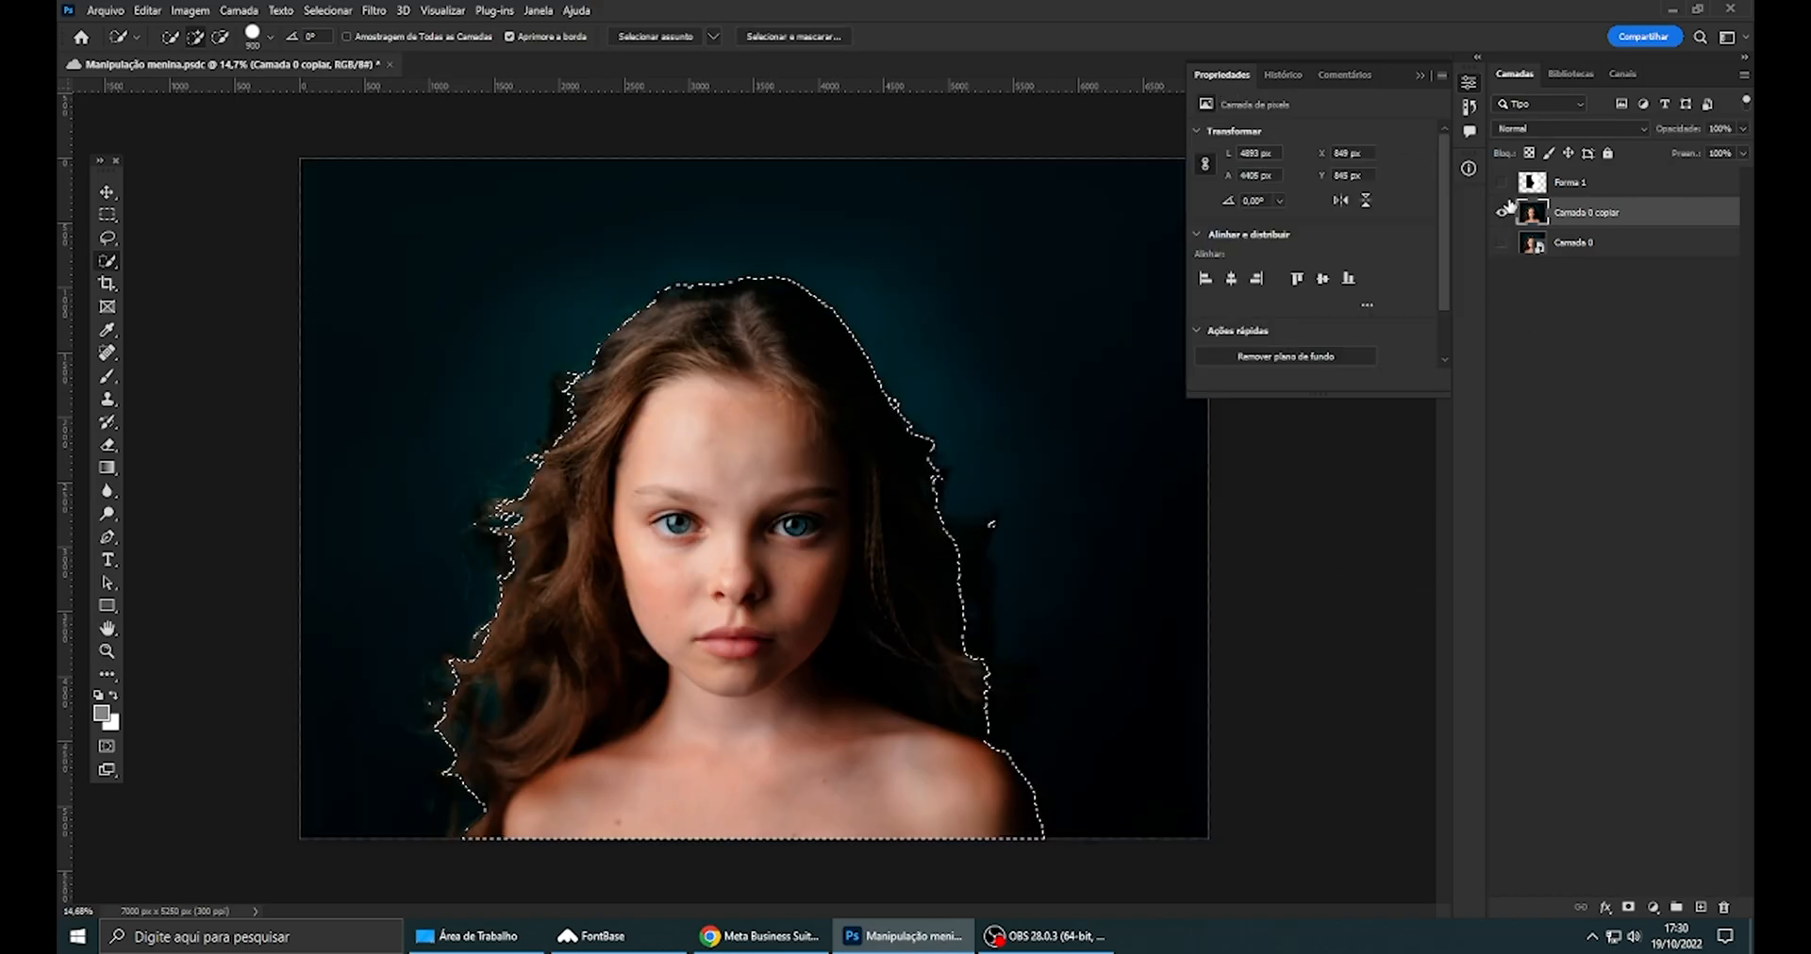
# - Hide Camada 0 copiar, clear the selection, and show and select Forma 1 to try automatic subject selection on it
pyautogui.click(1502, 214)
pyautogui.click(1503, 182)
pyautogui.hotkey('ctrl', 'd')
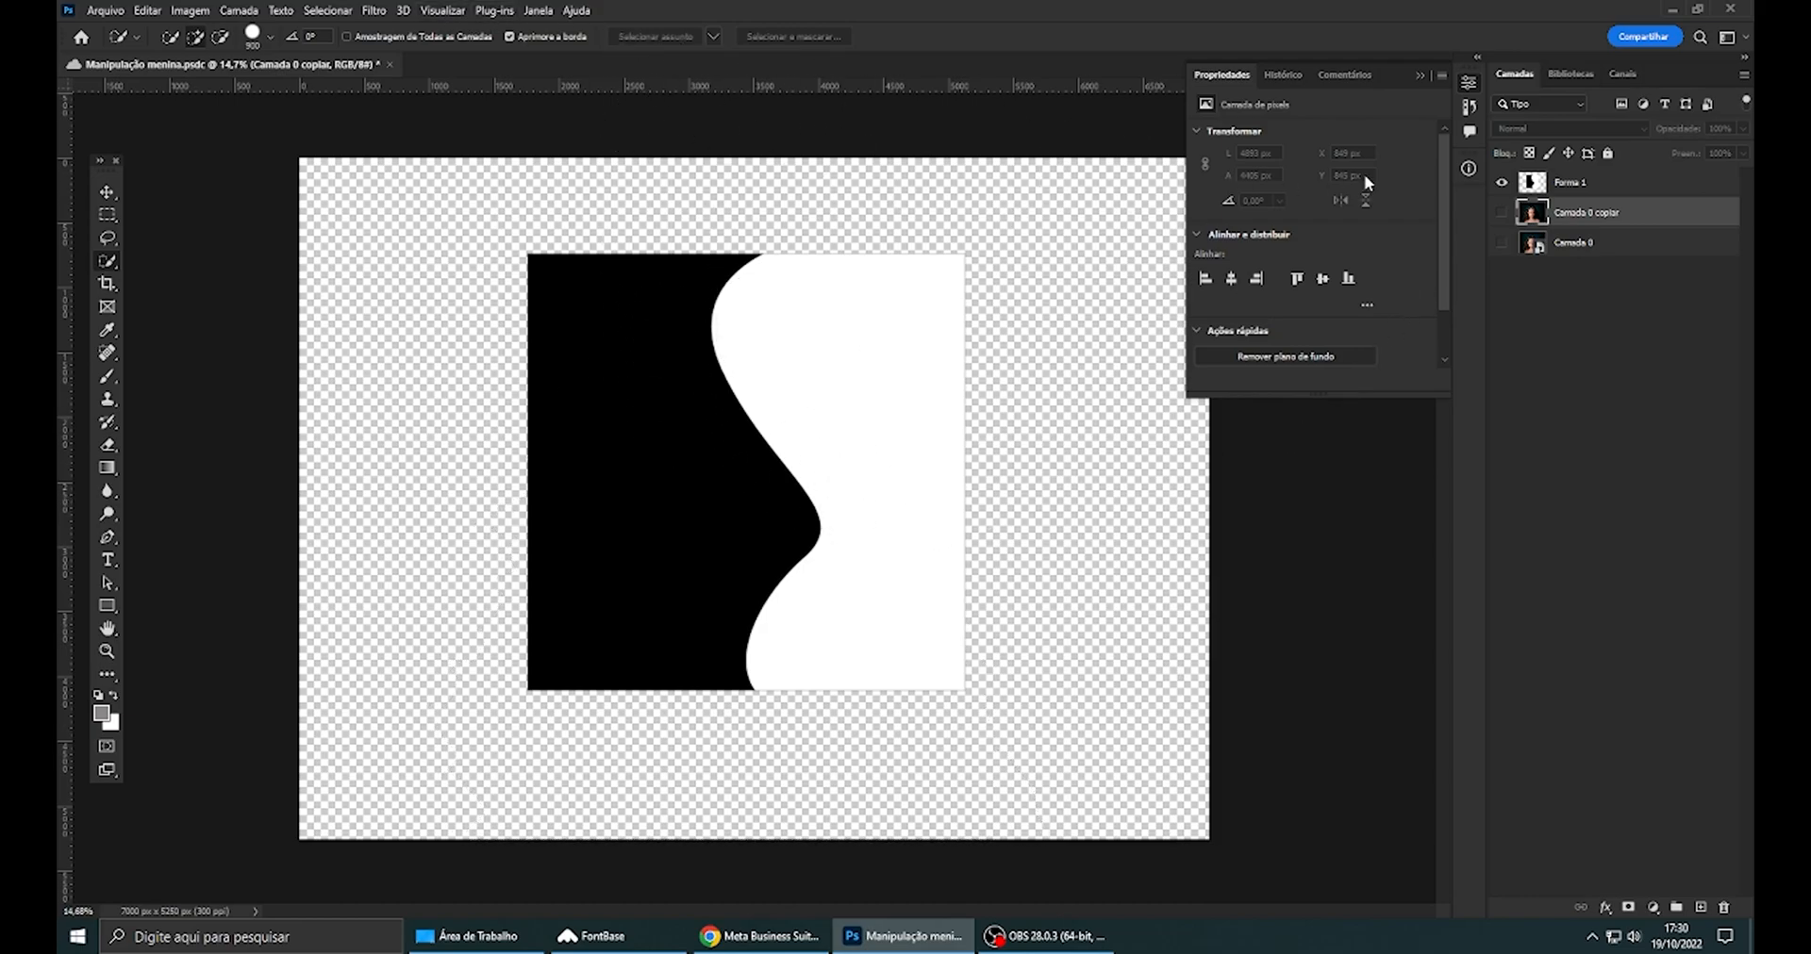
pyautogui.click(1529, 188)
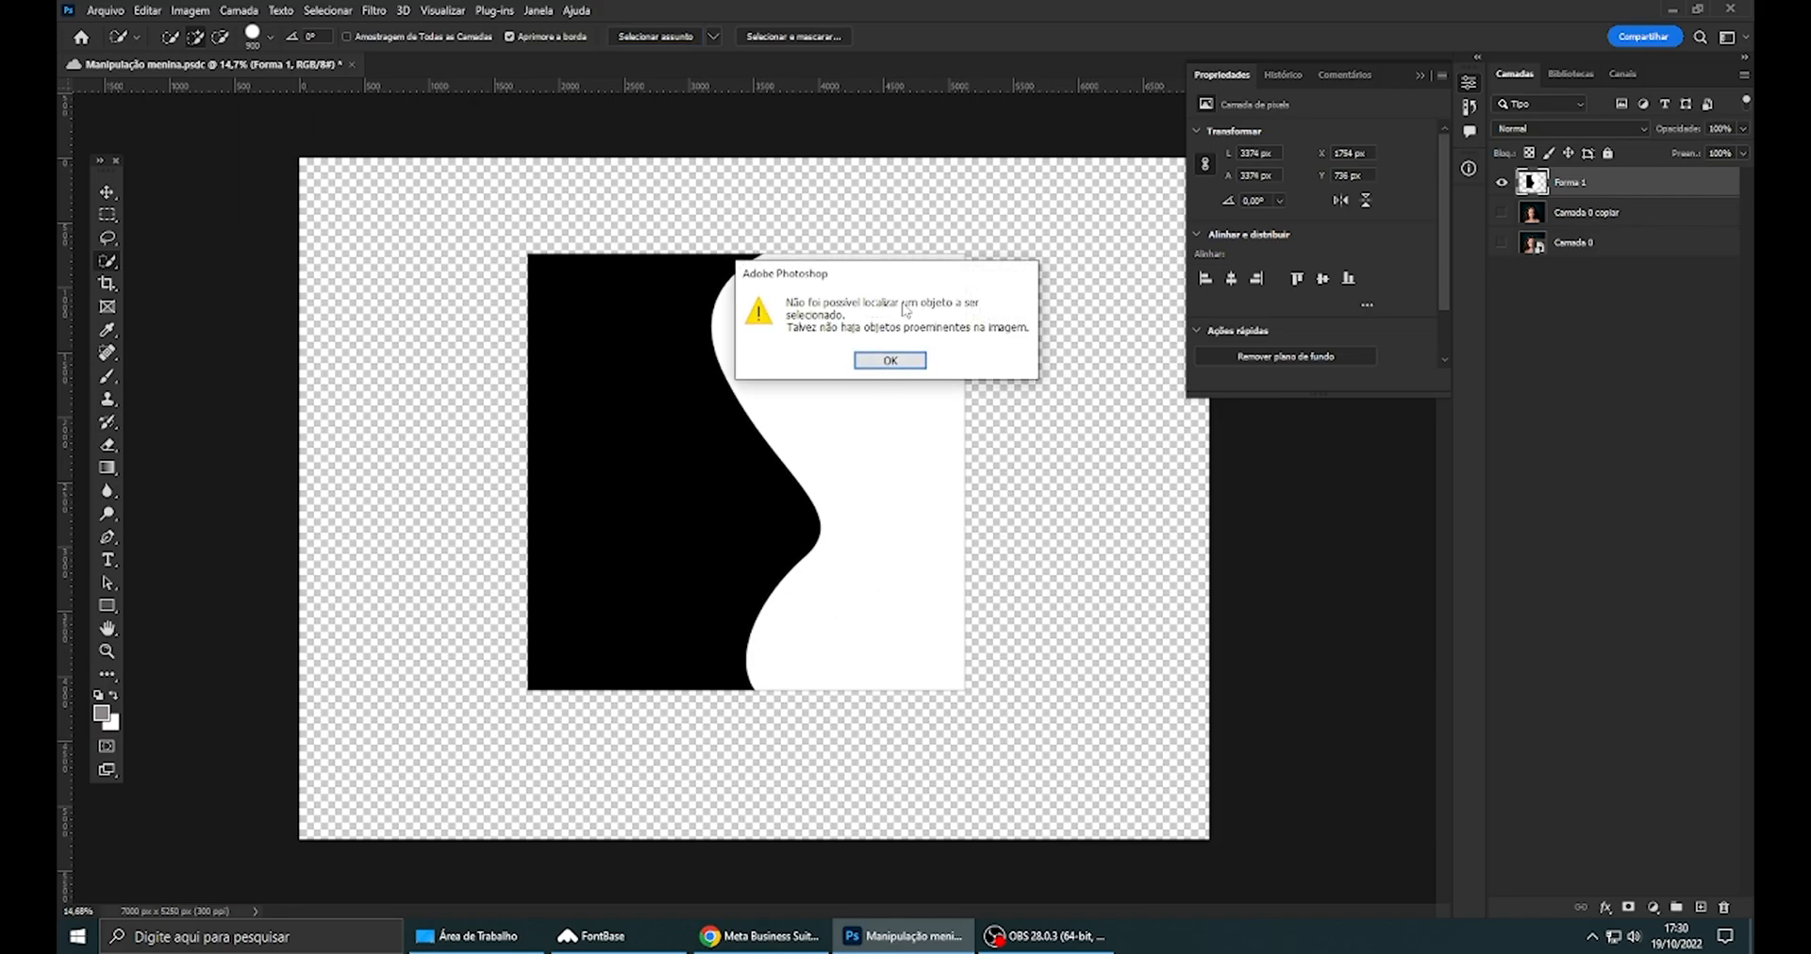
pyautogui.click(890, 360)
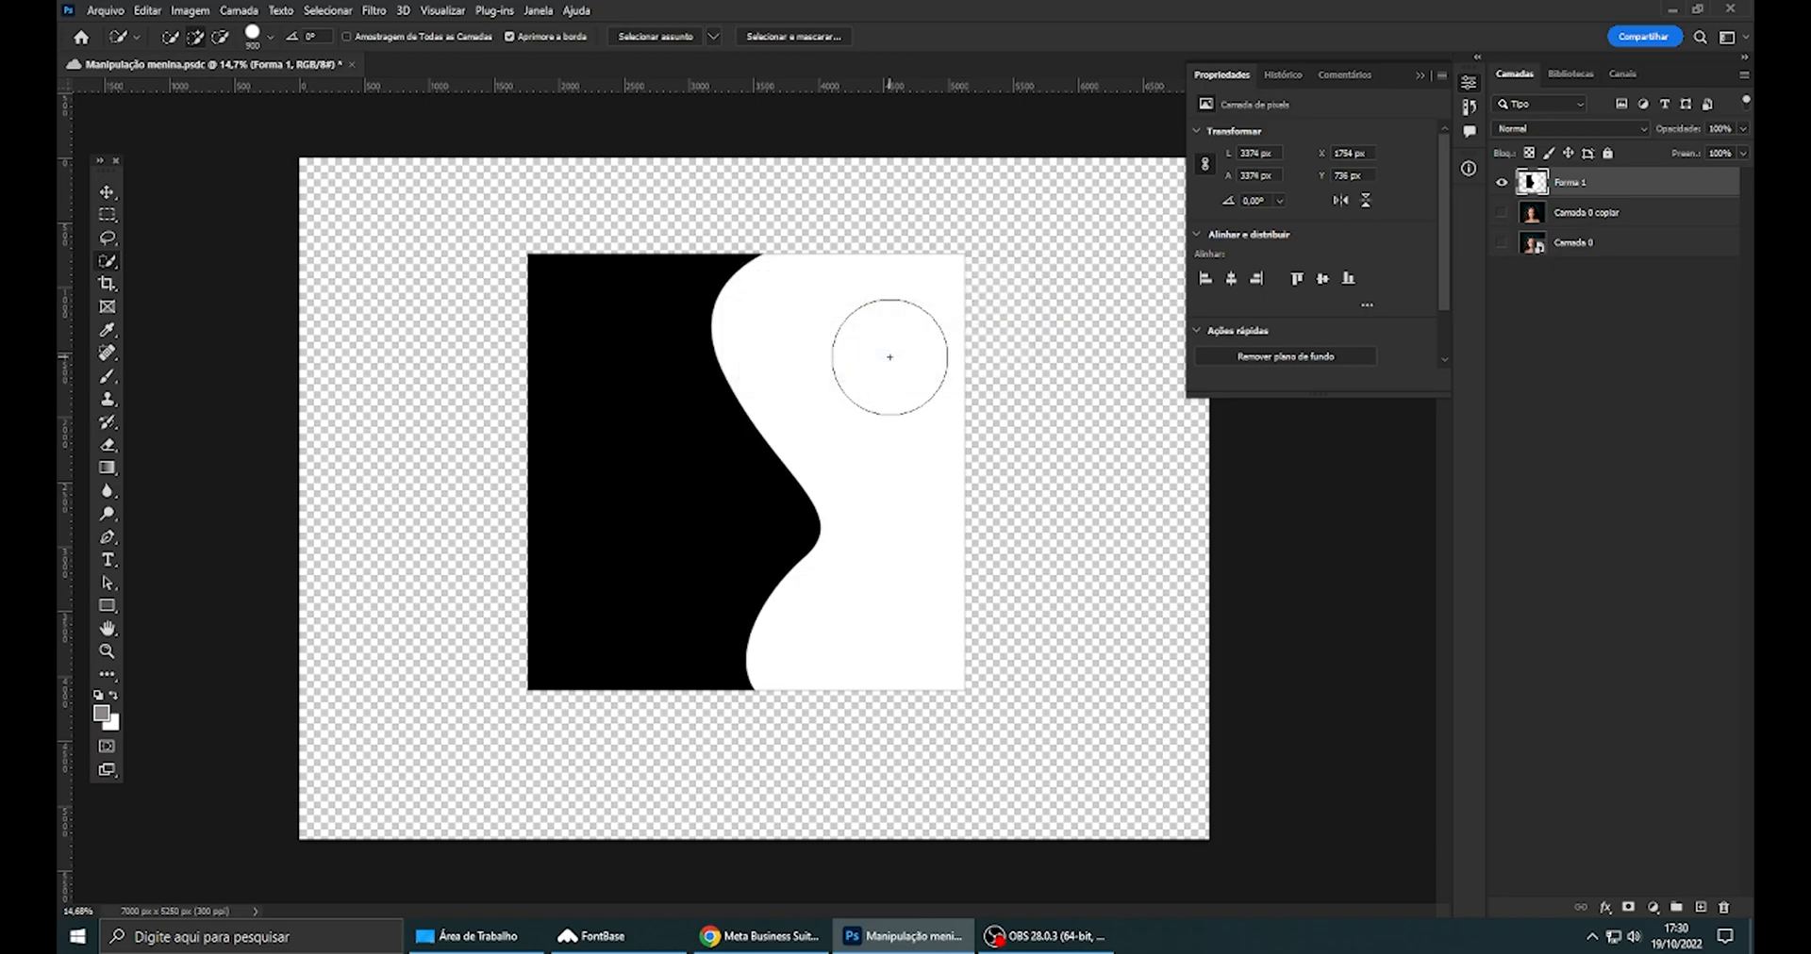
# - Select the white area of Forma 1 with Quick Selection and clear the selection
pyautogui.click(886, 357)
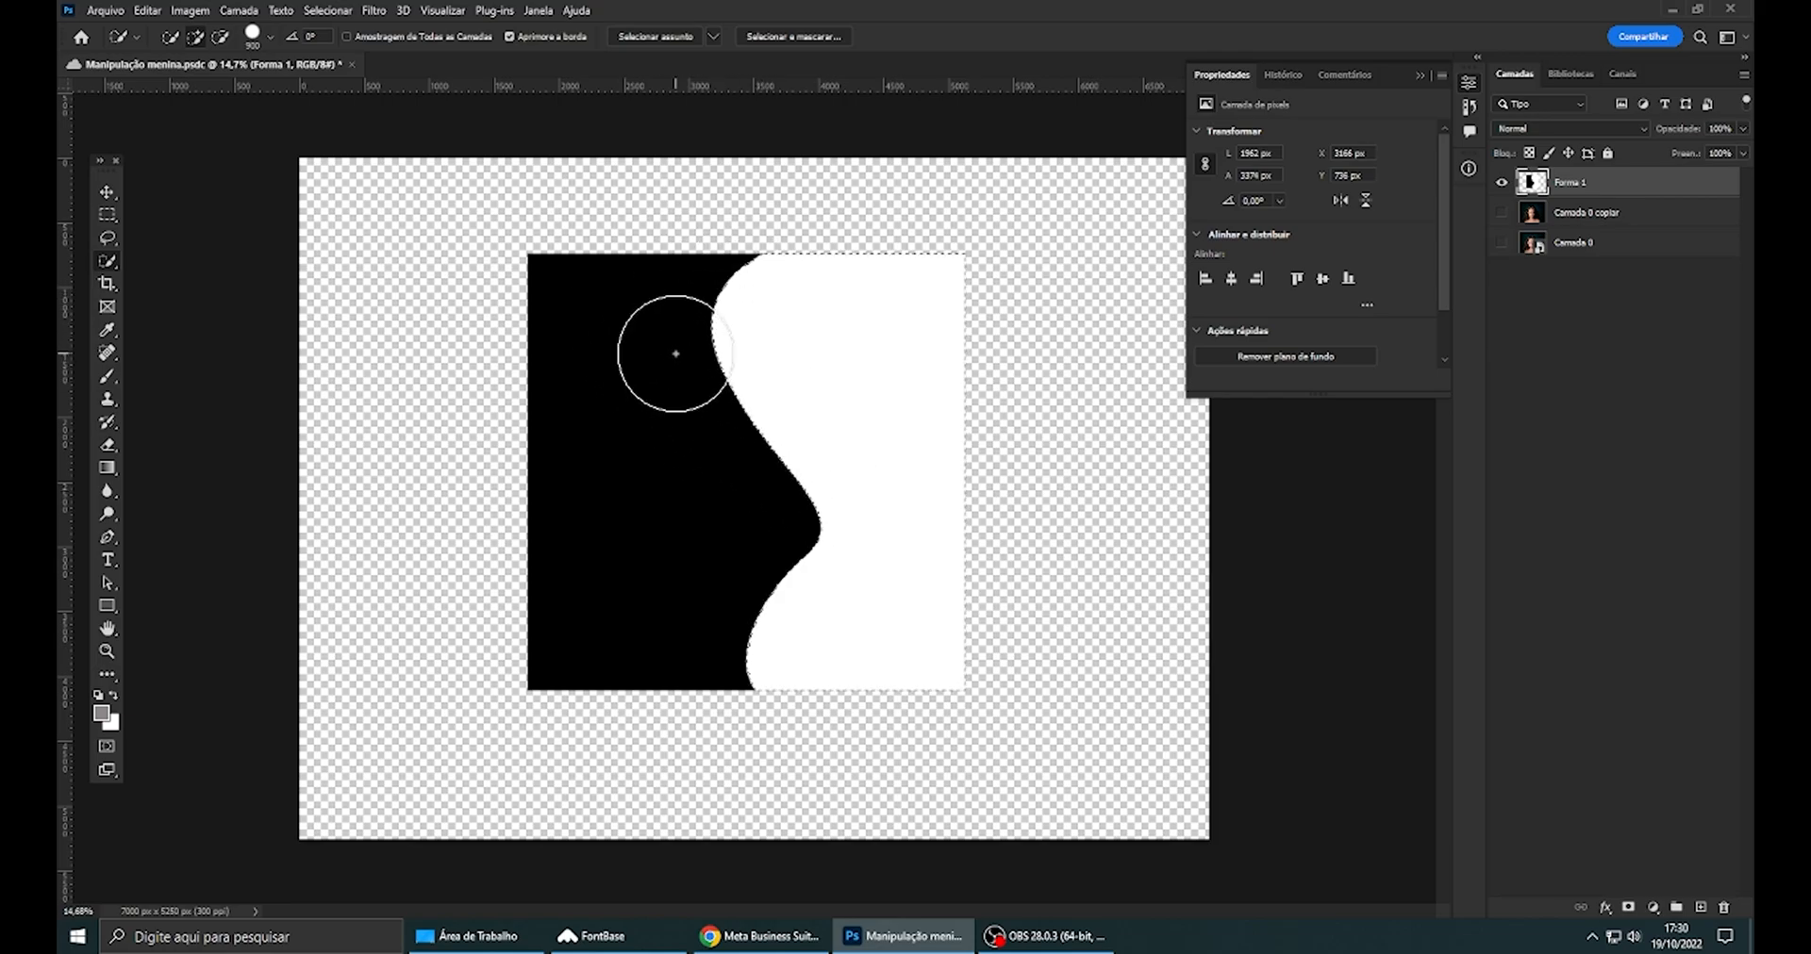
pyautogui.hotkey('ctrl', 'd')
# - Select the white area of Forma 1 with the Magic Wand at tolerance 32, and save the document
pyautogui.rightClick(115, 264)
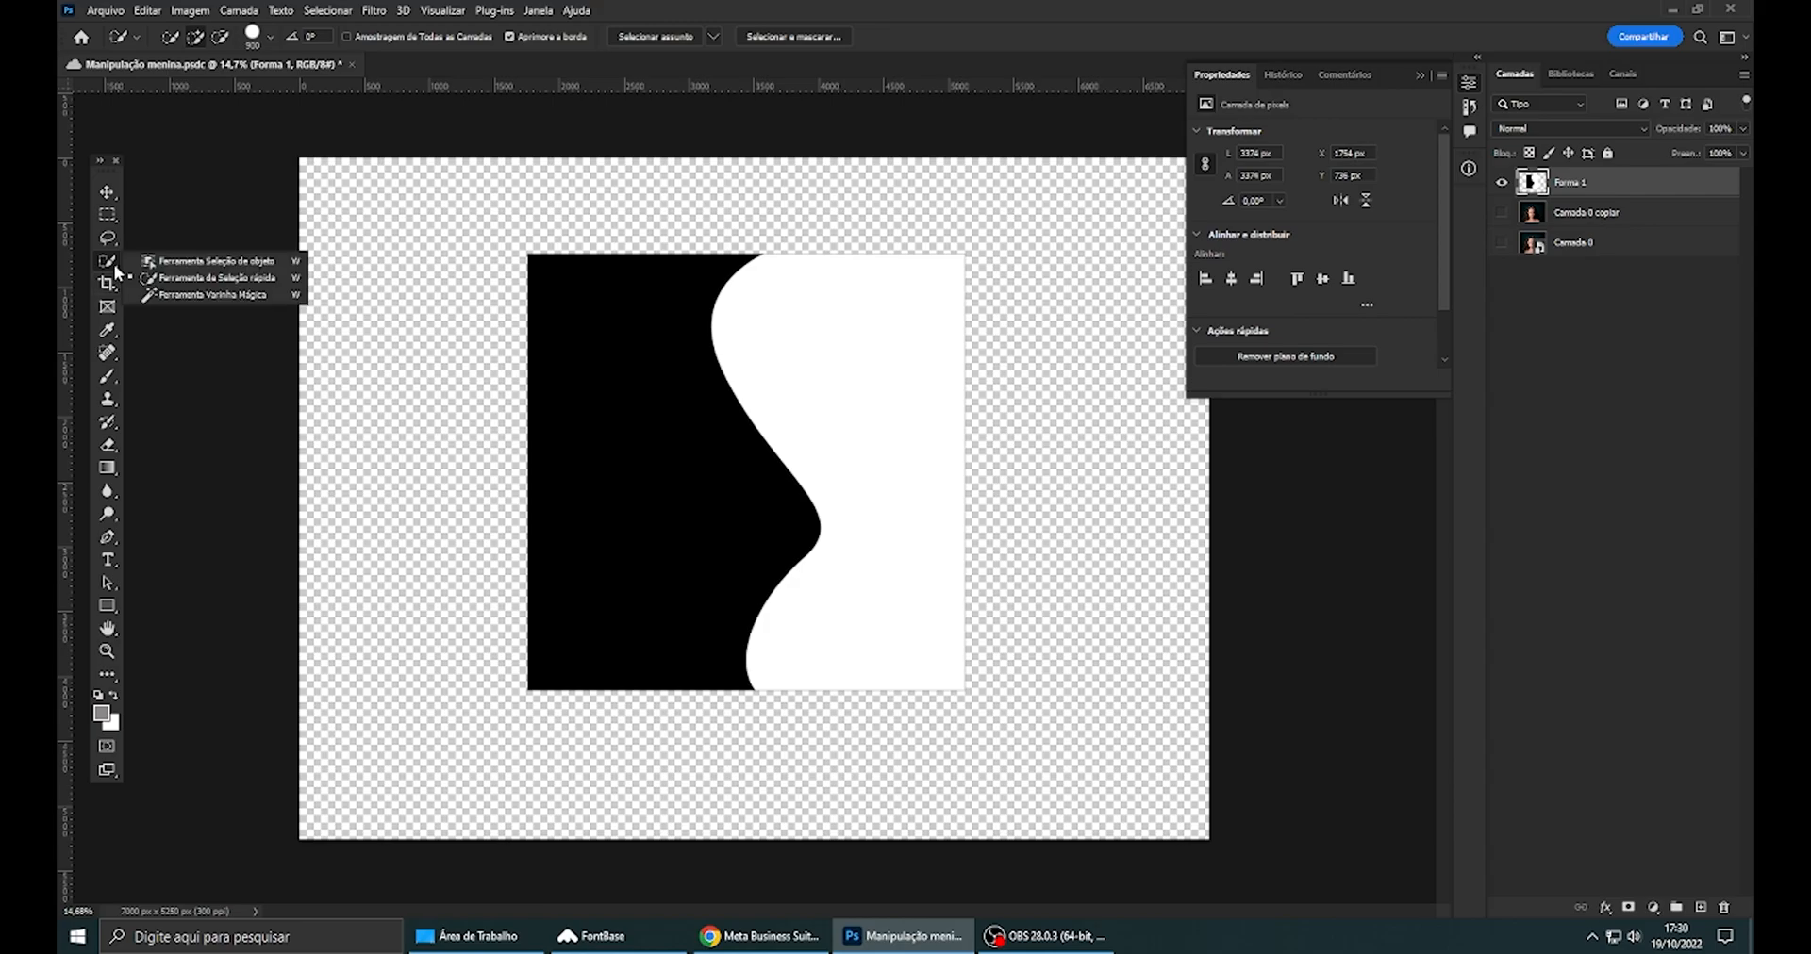
pyautogui.click(187, 296)
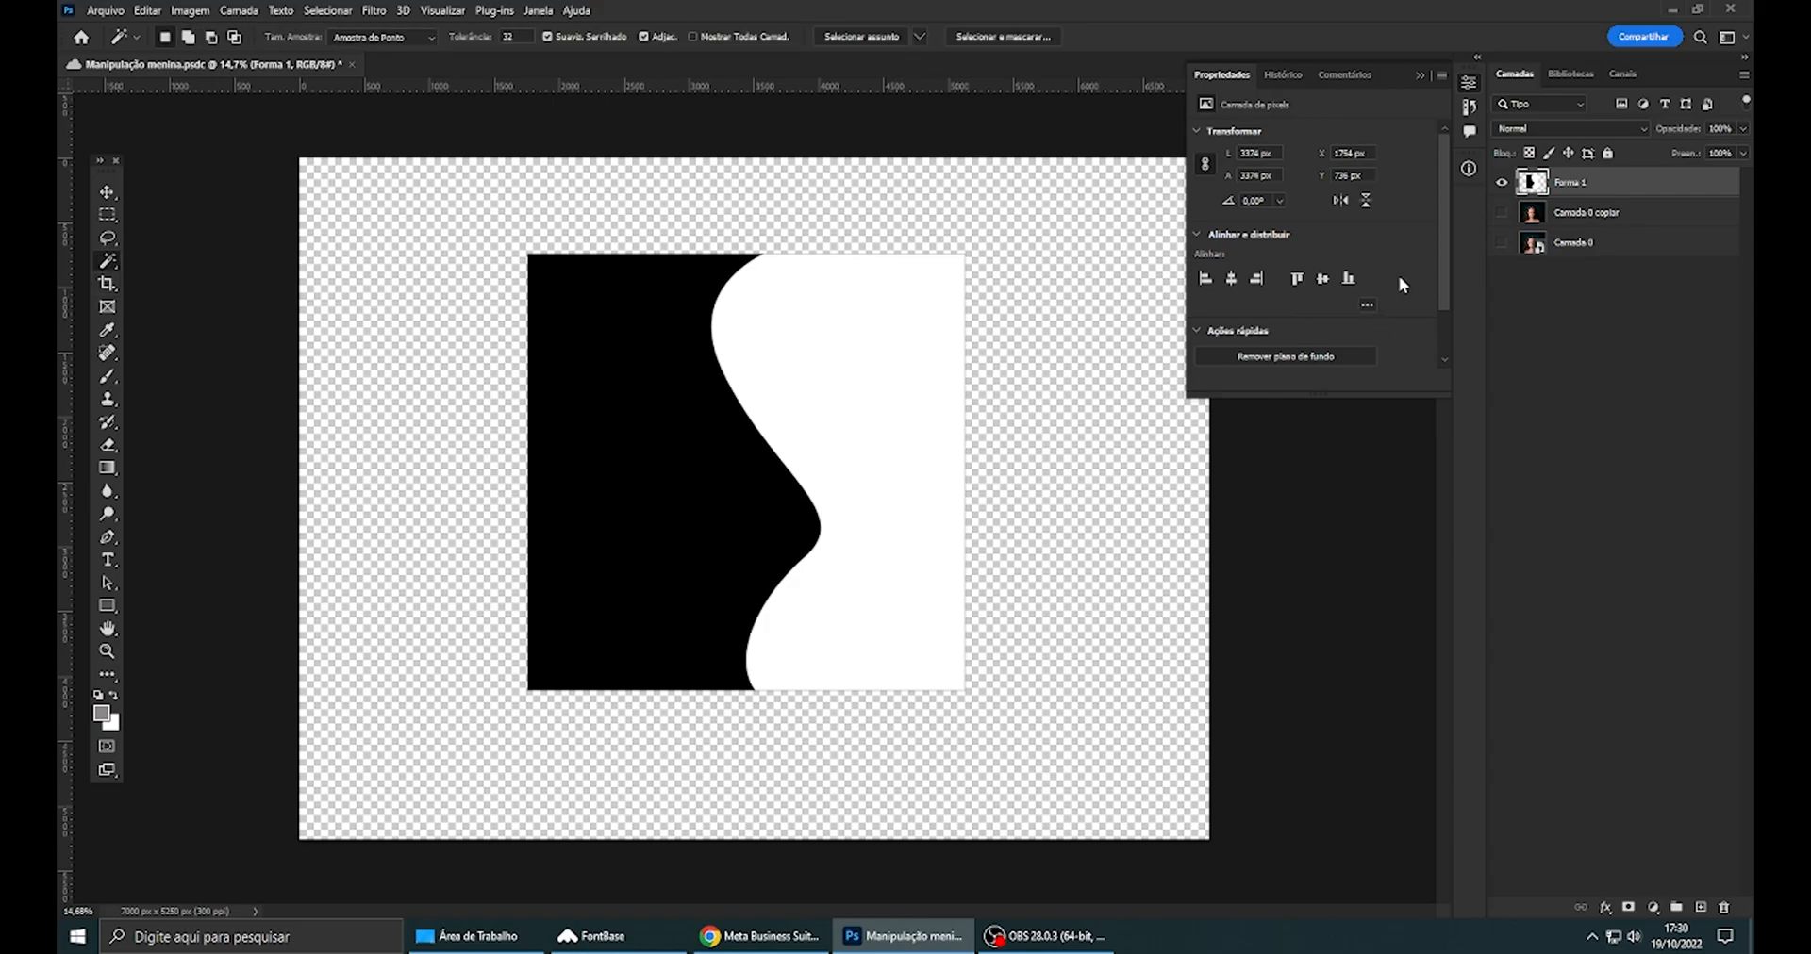
pyautogui.click(797, 370)
pyautogui.hotkey('ctrl', 's')
pyautogui.scroll(2, 735, 463)
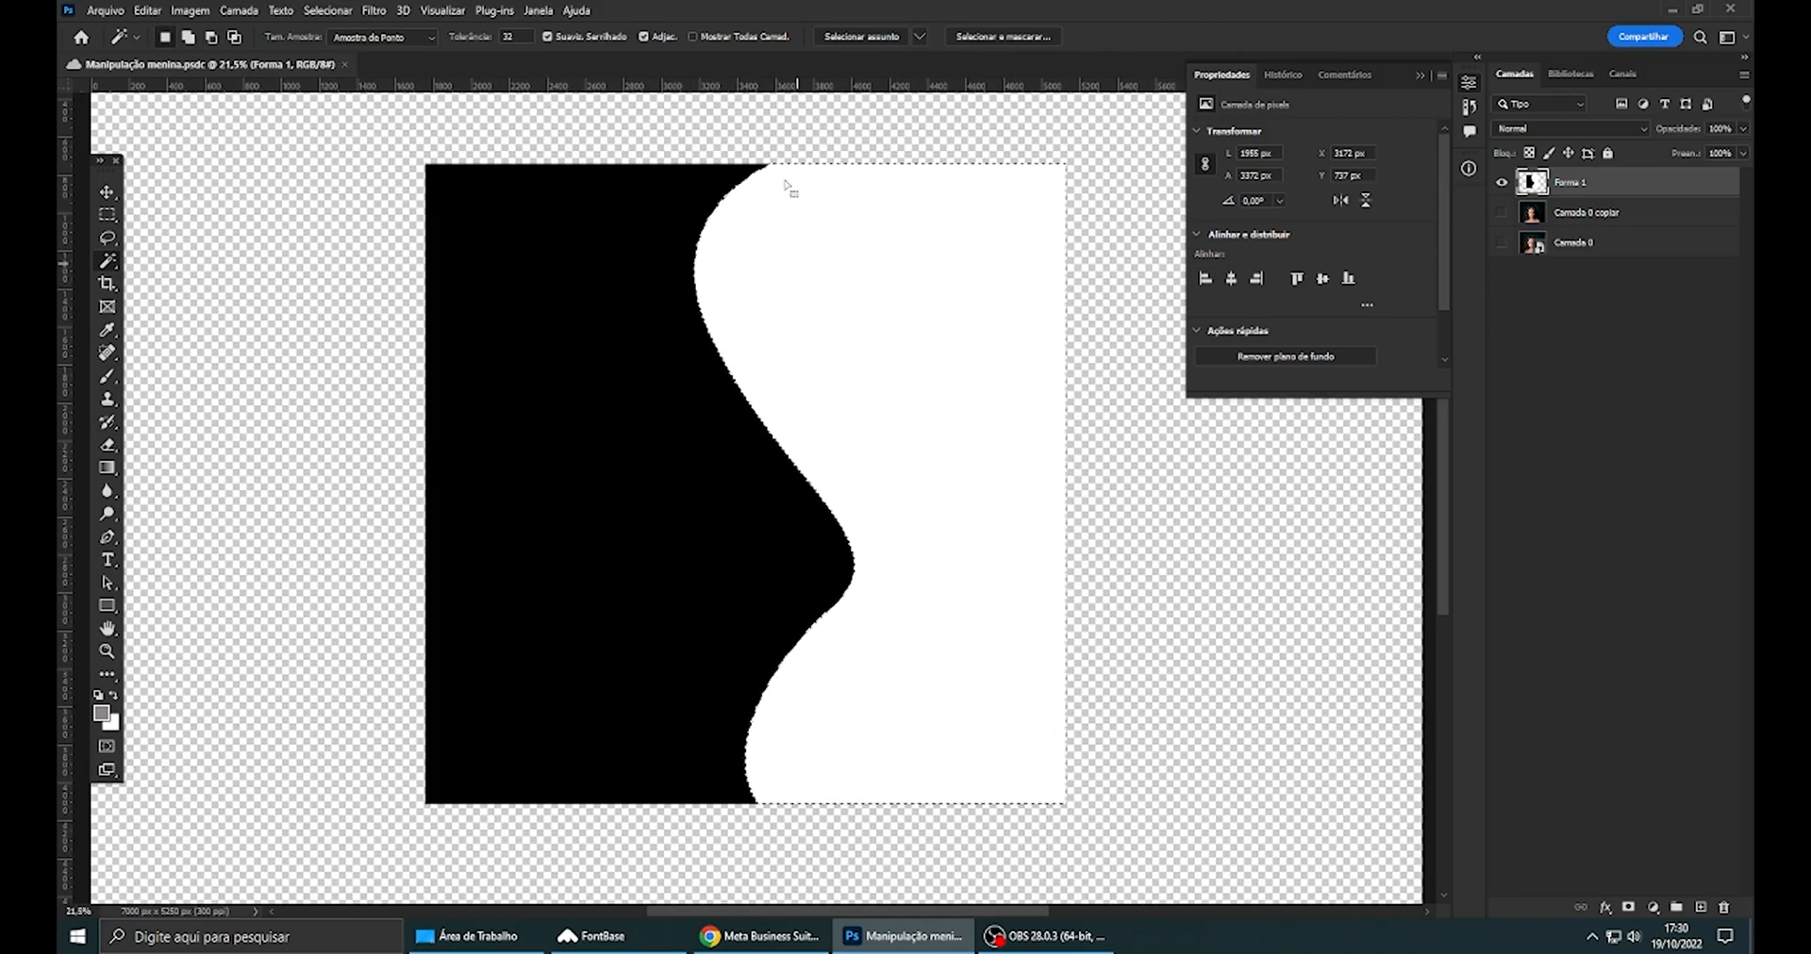
# - Add the black area of Forma 1 to the Magic Wand selection, inspect the edge up close, and deselect
pyautogui.keyDown('shift'); pyautogui.click(566, 403); pyautogui.keyUp('shift')
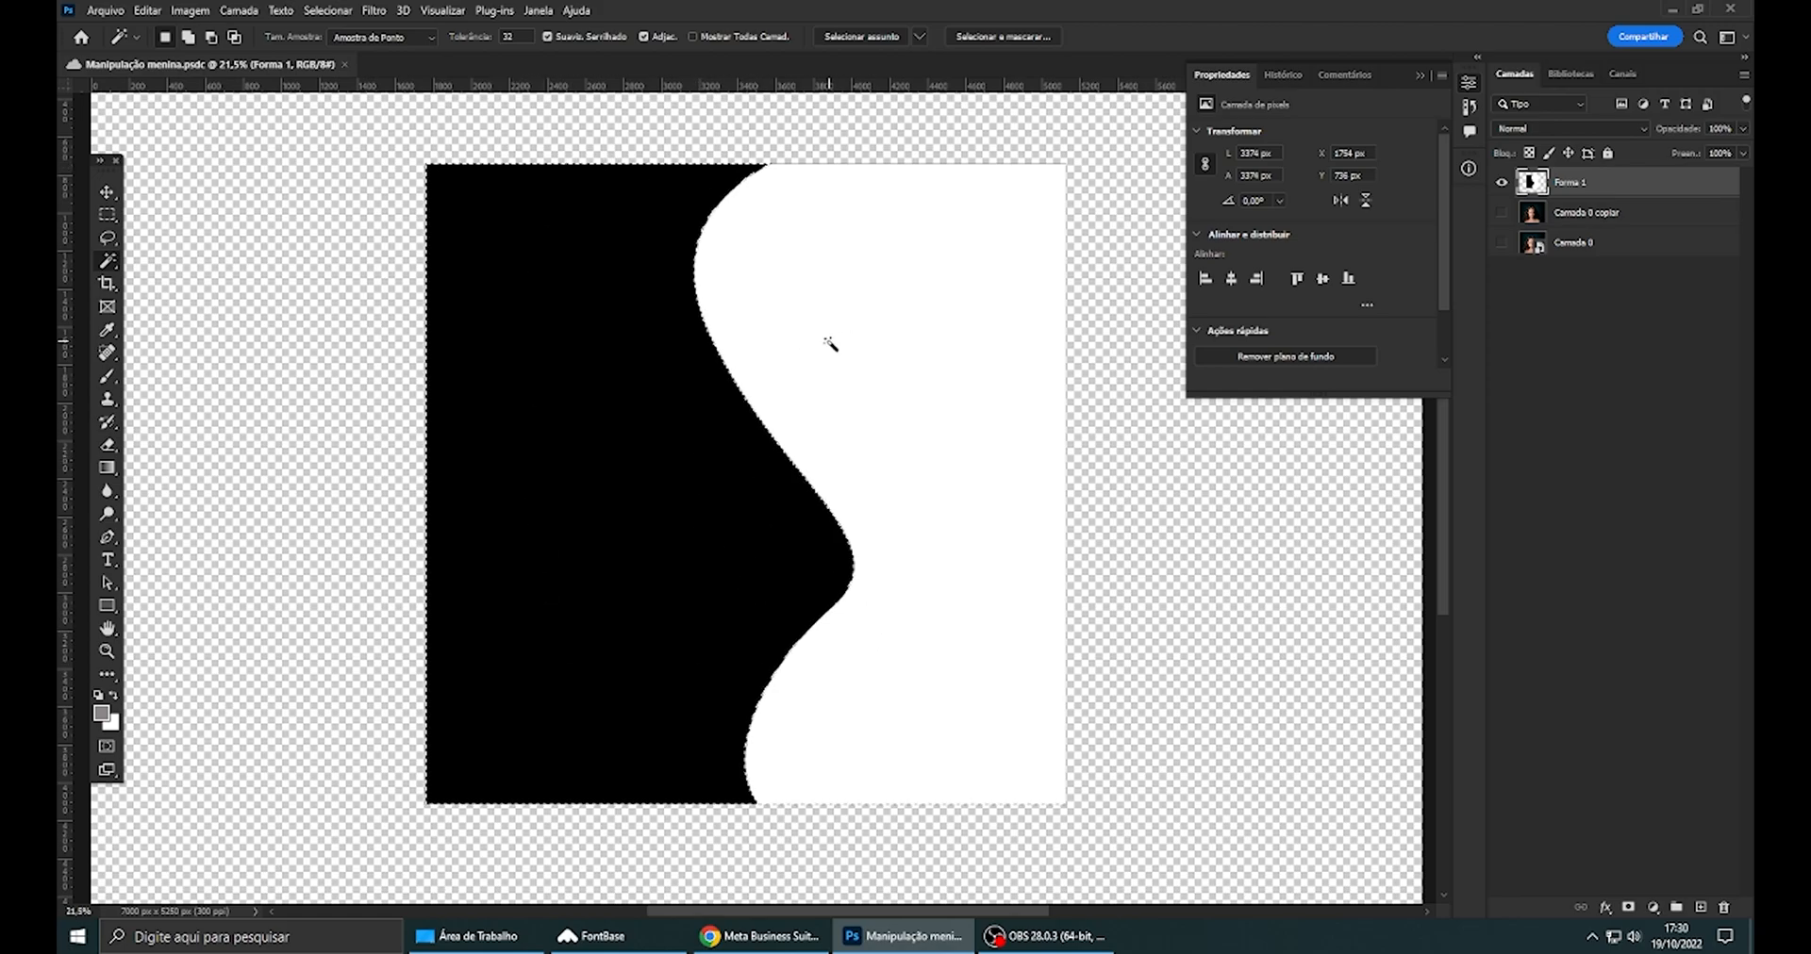
pyautogui.scroll(5, 971, 741)
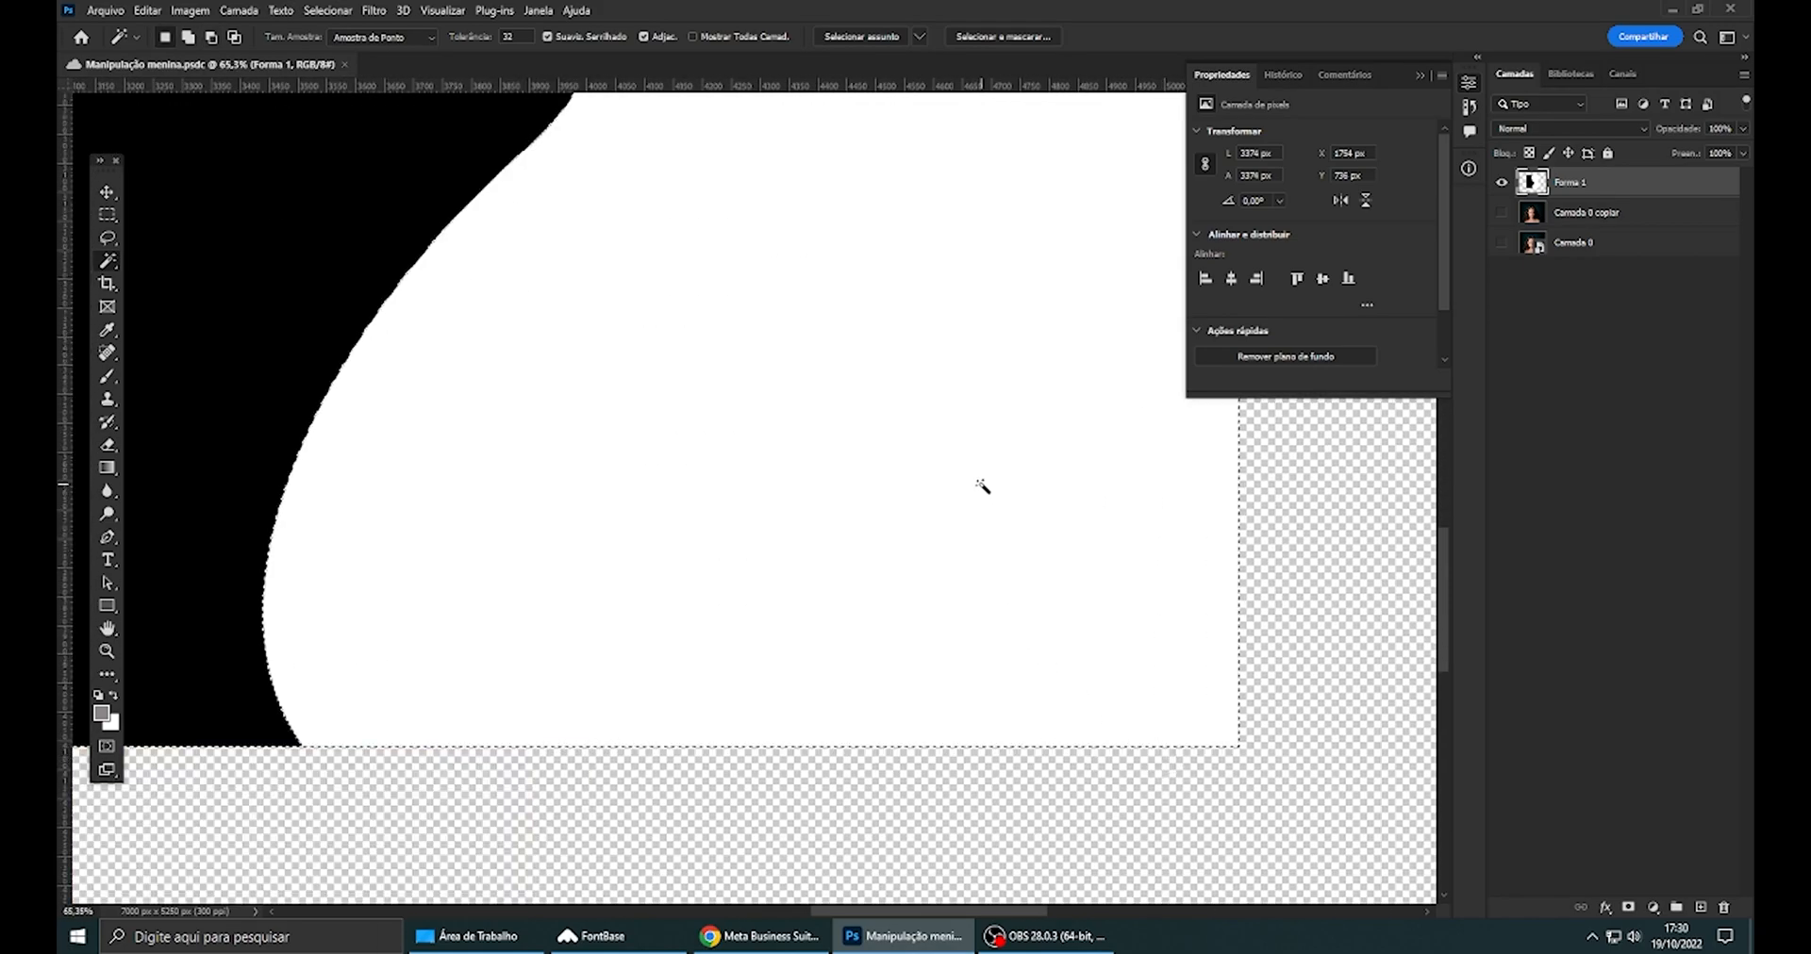
pyautogui.hotkey('ctrl', 'd')
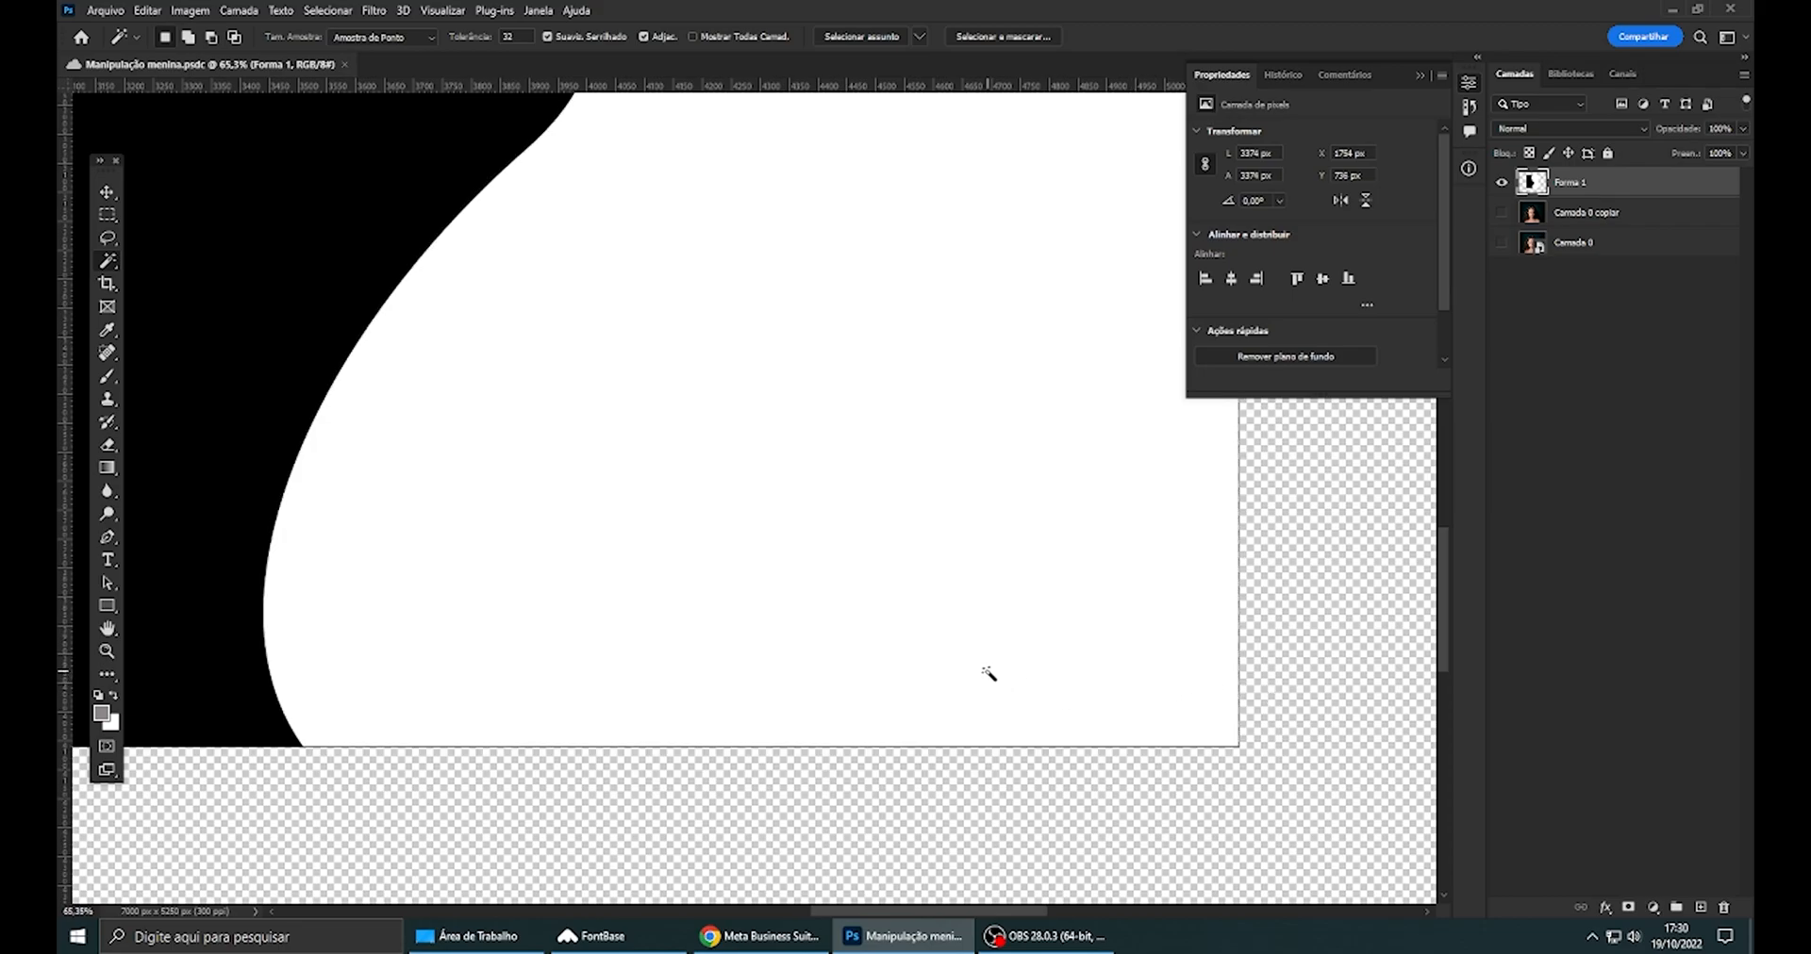
# - Select Forma 1's white area again with the Magic Wand and check the selection along the curved edge
pyautogui.scroll(-2, 1000, 585)
pyautogui.click(699, 371)
pyautogui.scroll(-2, 696, 585)
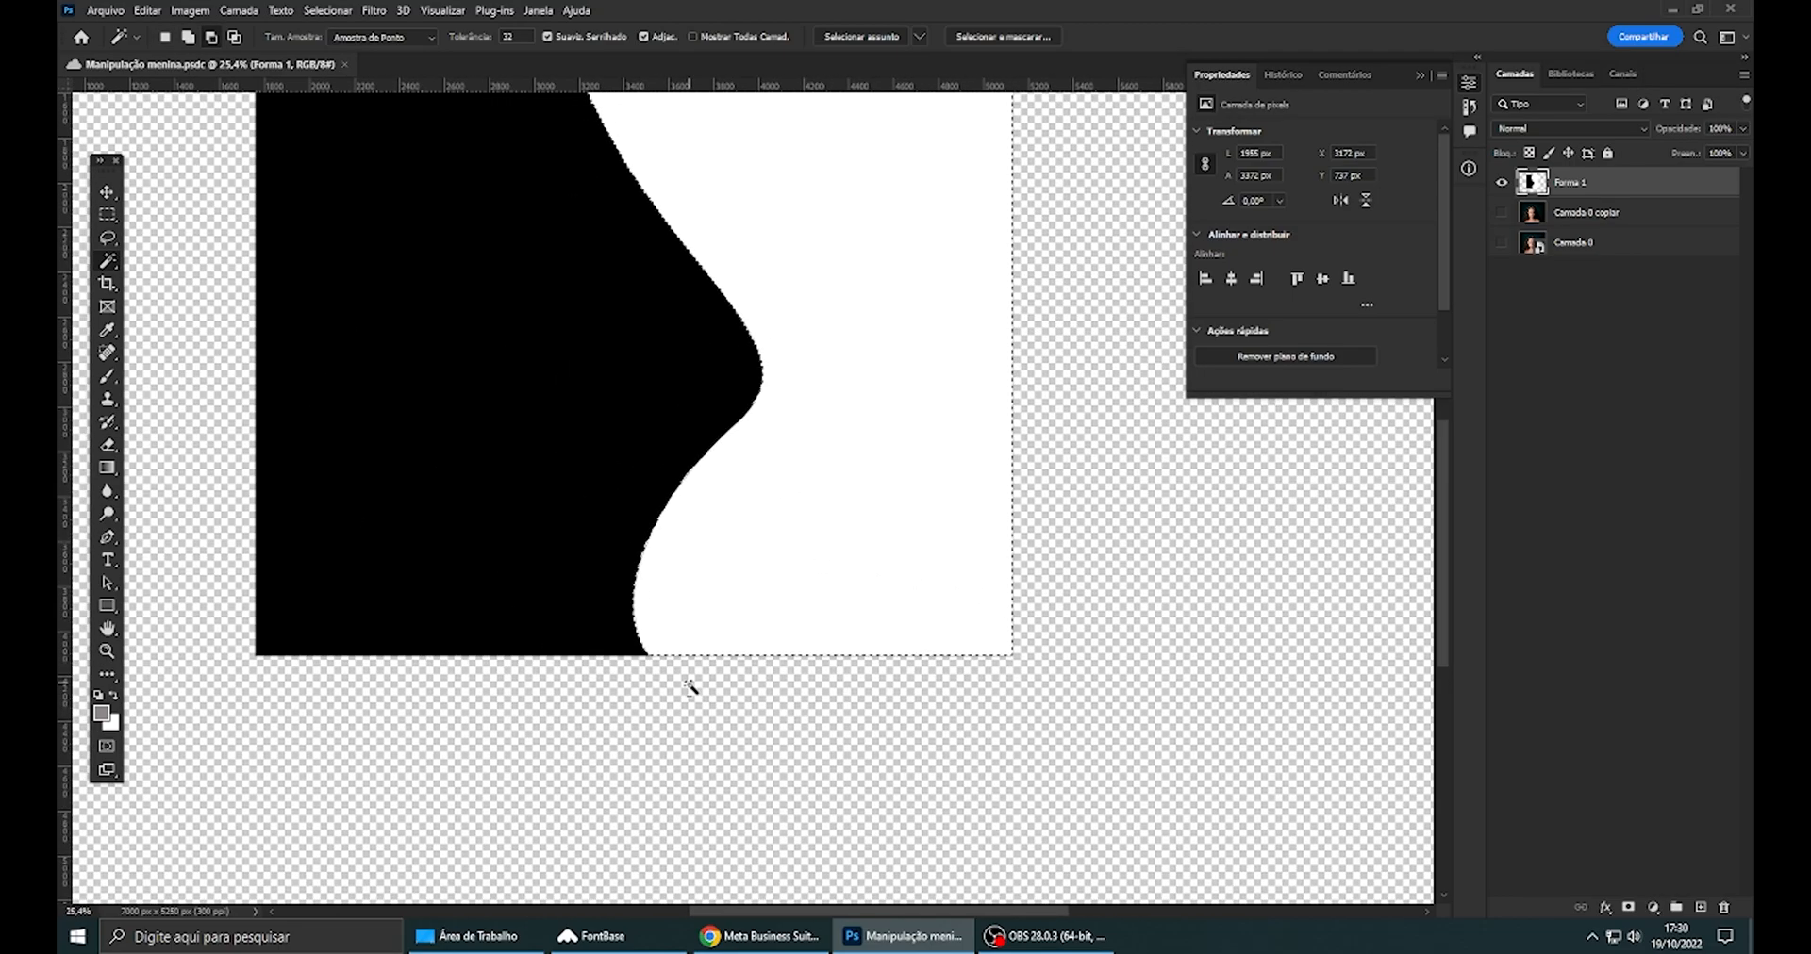
pyautogui.scroll(-3, 691, 689)
pyautogui.moveTo(757, 308); pyautogui.dragTo(821, 534)
pyautogui.scroll(-1, 837, 437)
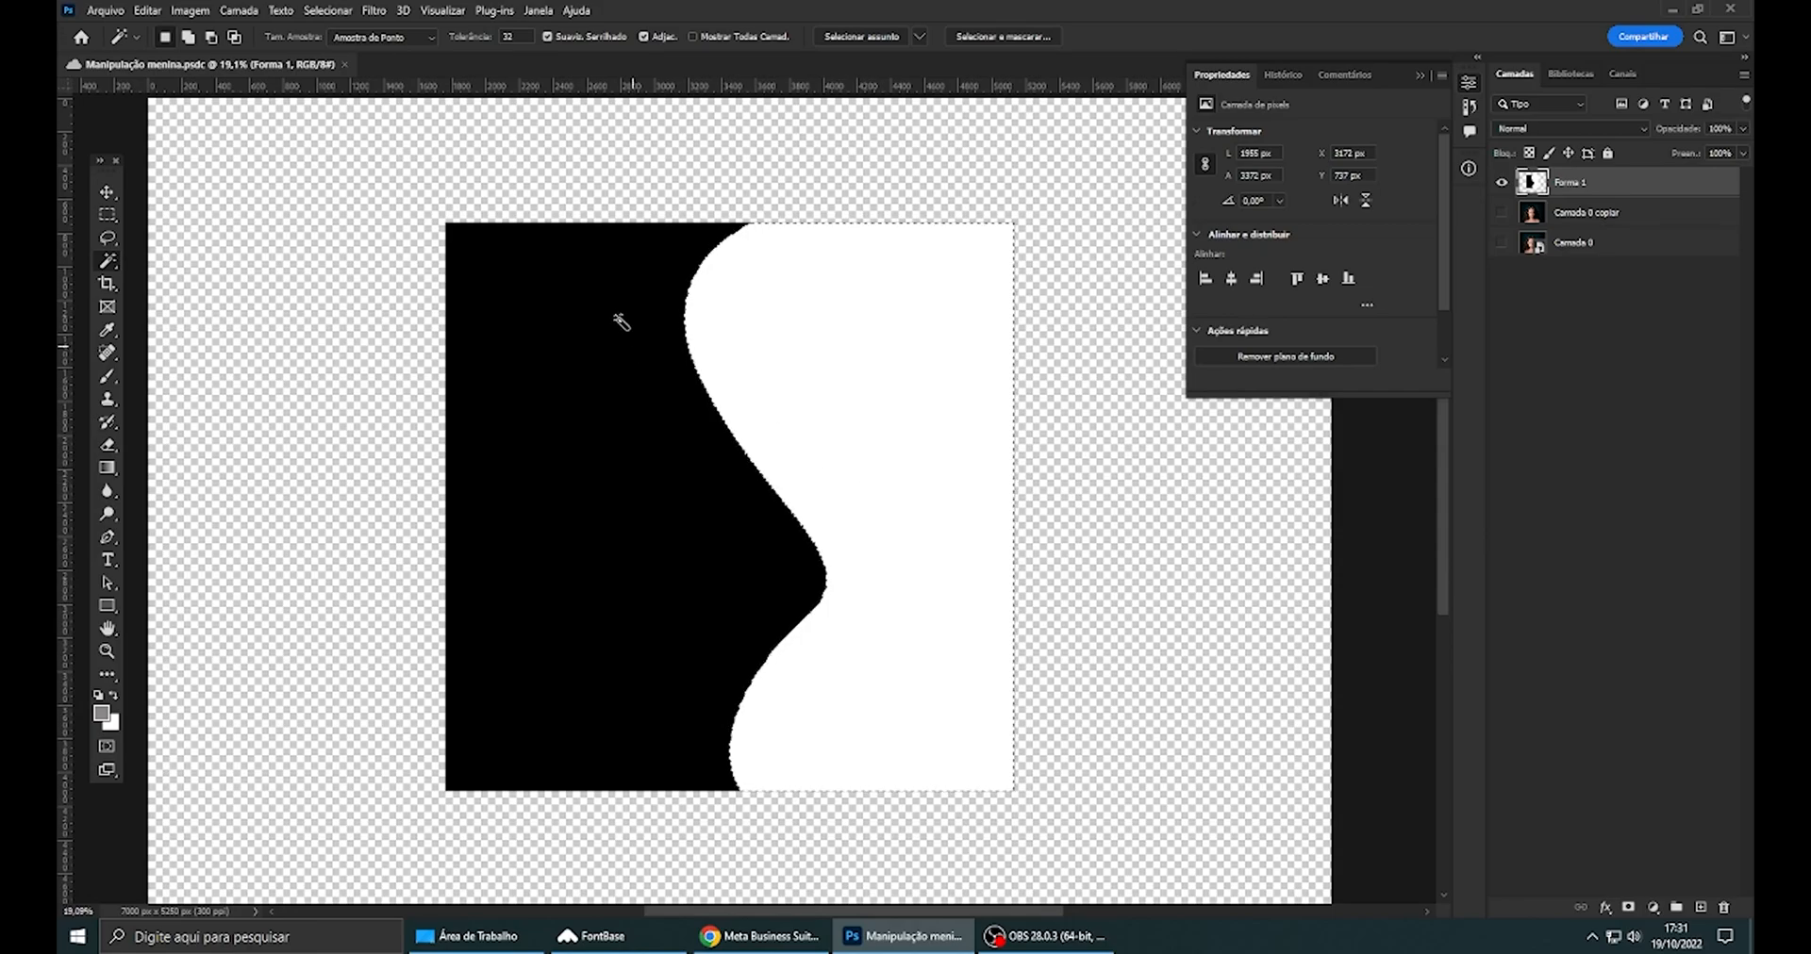
# - Hide Forma 1, show the Camada 0 copiar portrait, and clear the selection left from the shape
pyautogui.click(1501, 182)
pyautogui.click(1501, 212)
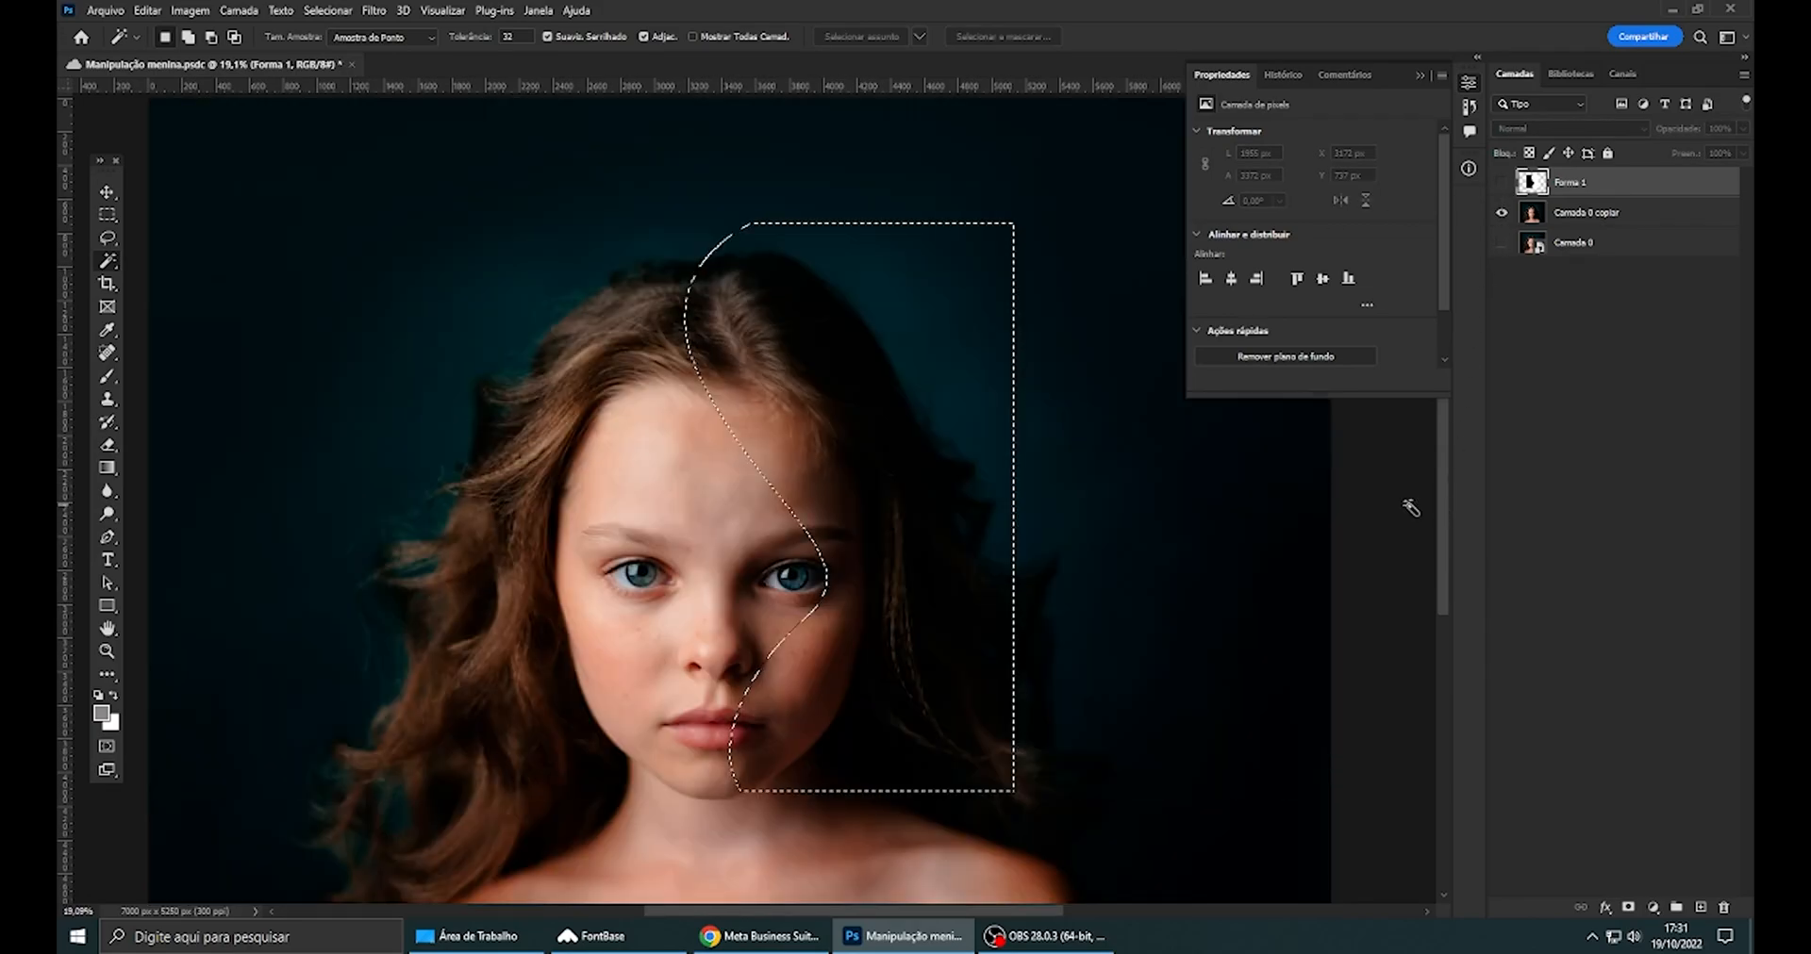
pyautogui.hotkey('ctrl', 'd')
pyautogui.scroll(-5, 826, 529)
pyautogui.scroll(5, 751, 528)
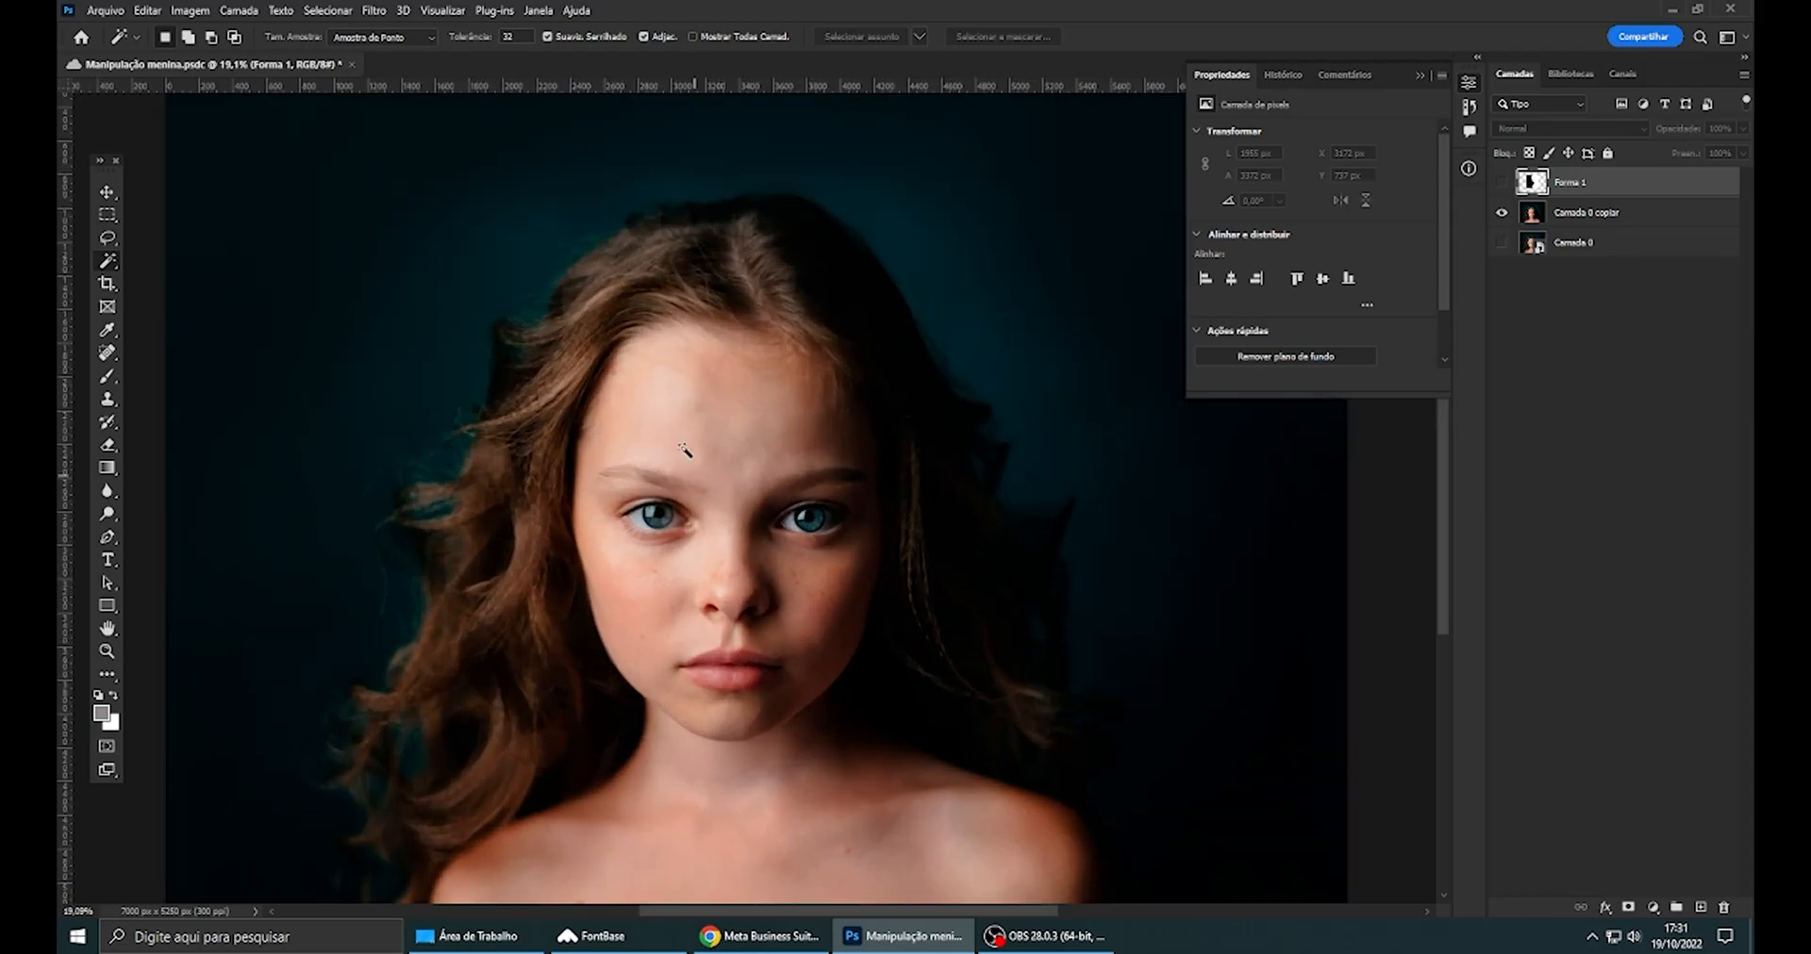
pyautogui.hotkey('ctrl', 'shift', 'd')
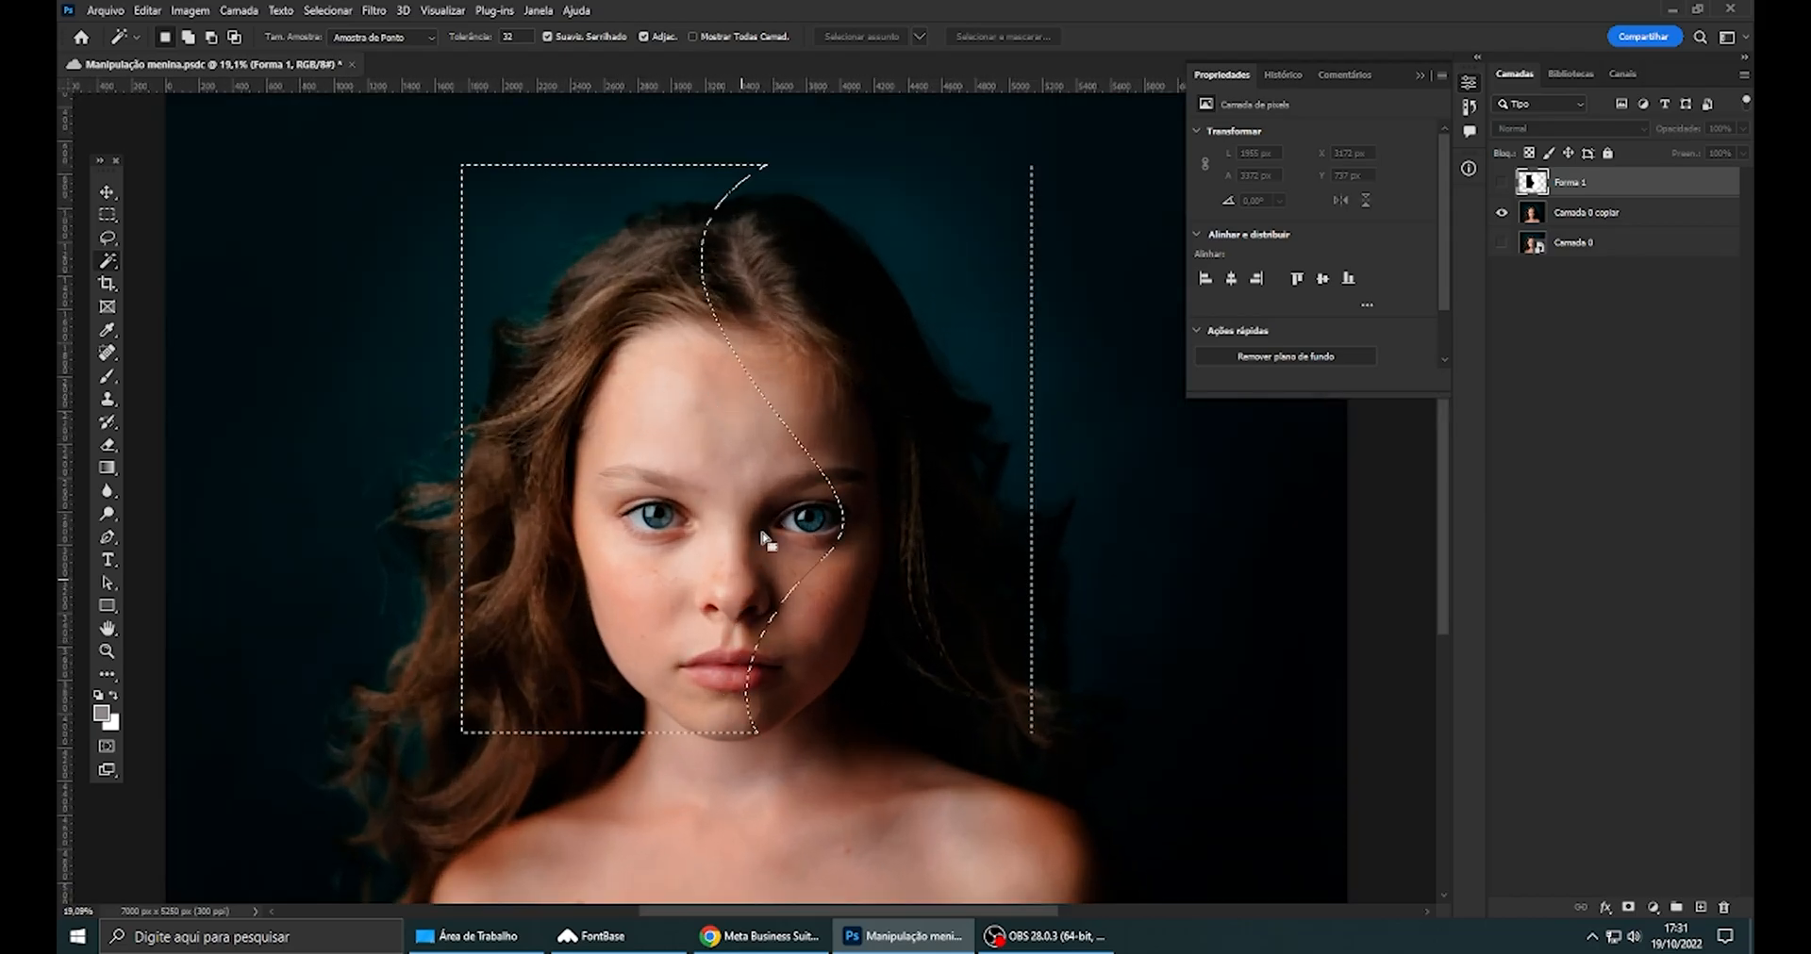
pyautogui.hotkey('ctrl', 'd')
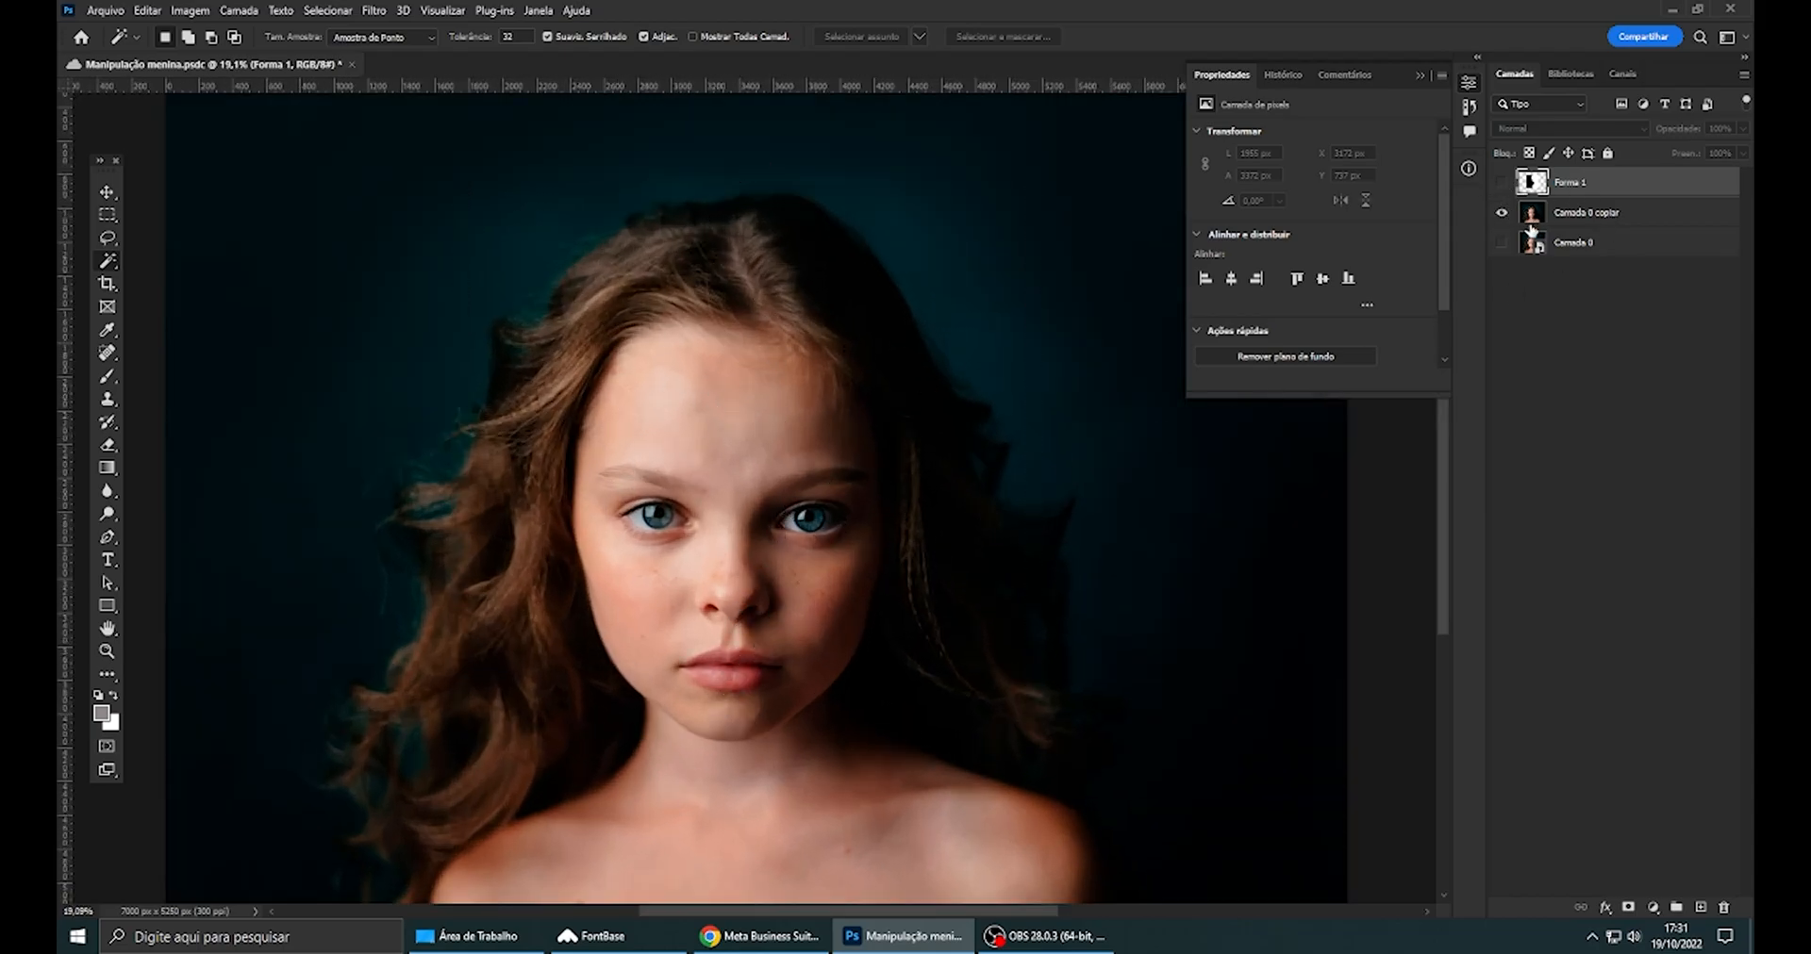
# - Make Camada 0 copiar the active layer and select the lit skin from the forehead with the Magic Wand
pyautogui.click(1595, 219)
pyautogui.click(716, 426)
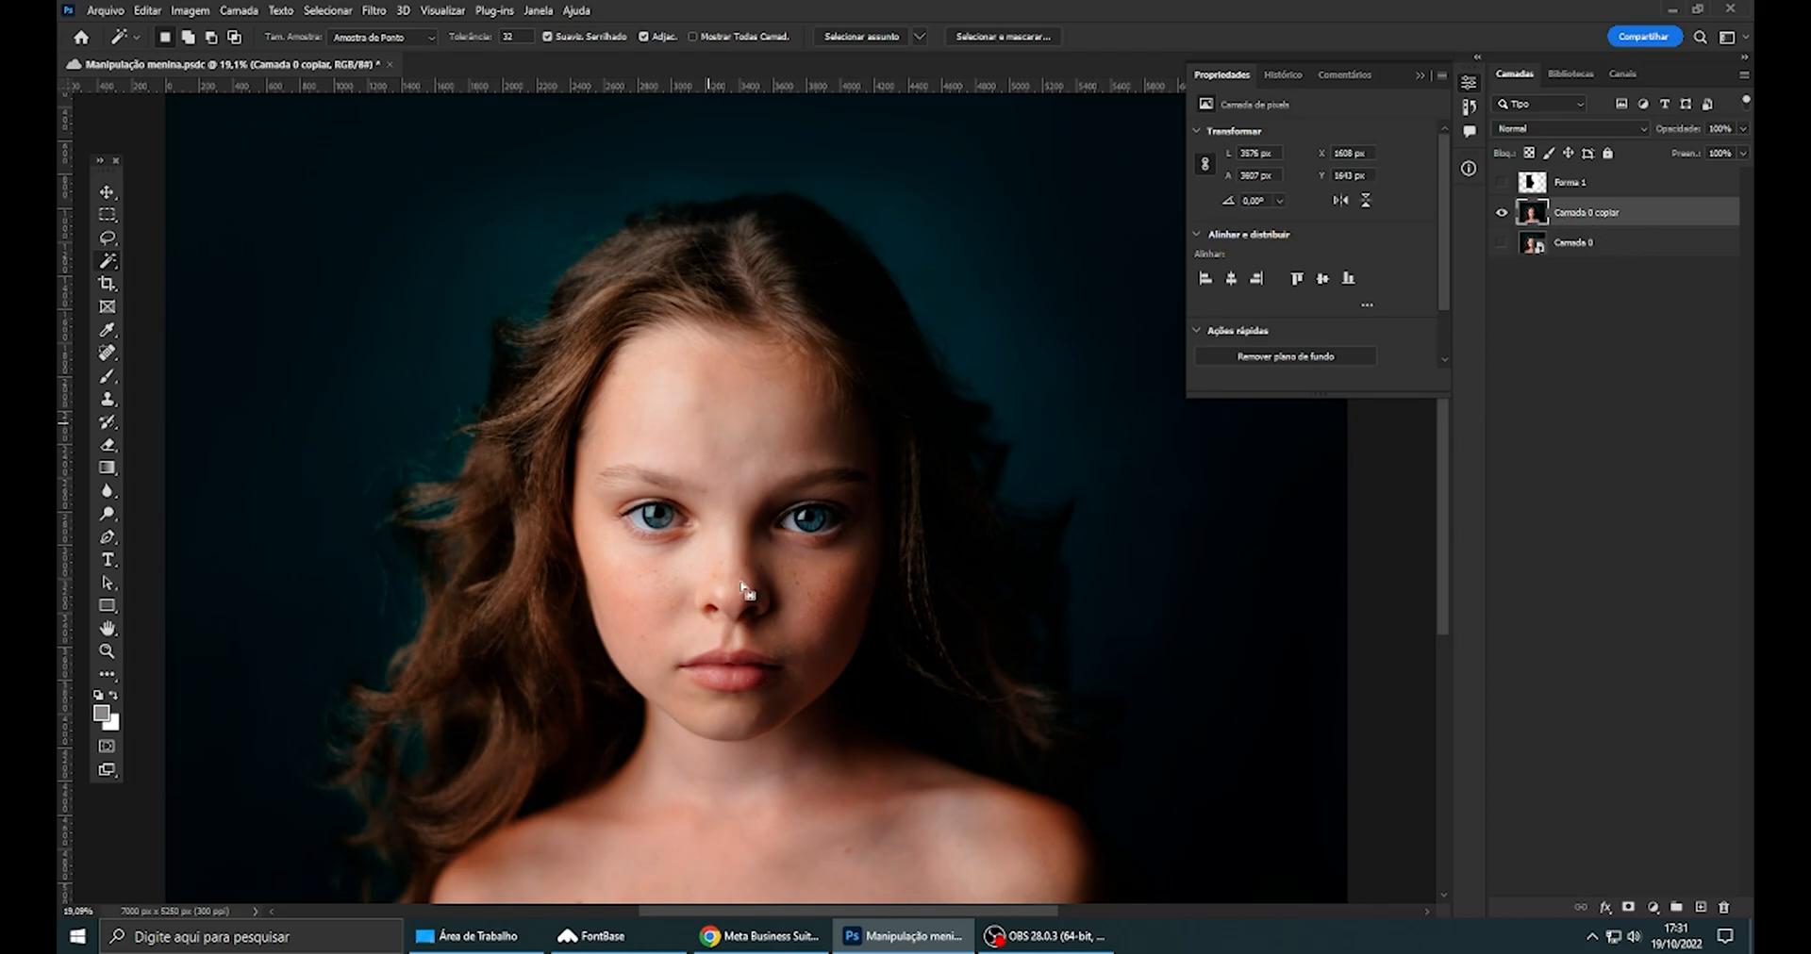
pyautogui.scroll(-4, 751, 485)
pyautogui.scroll(3, 770, 737)
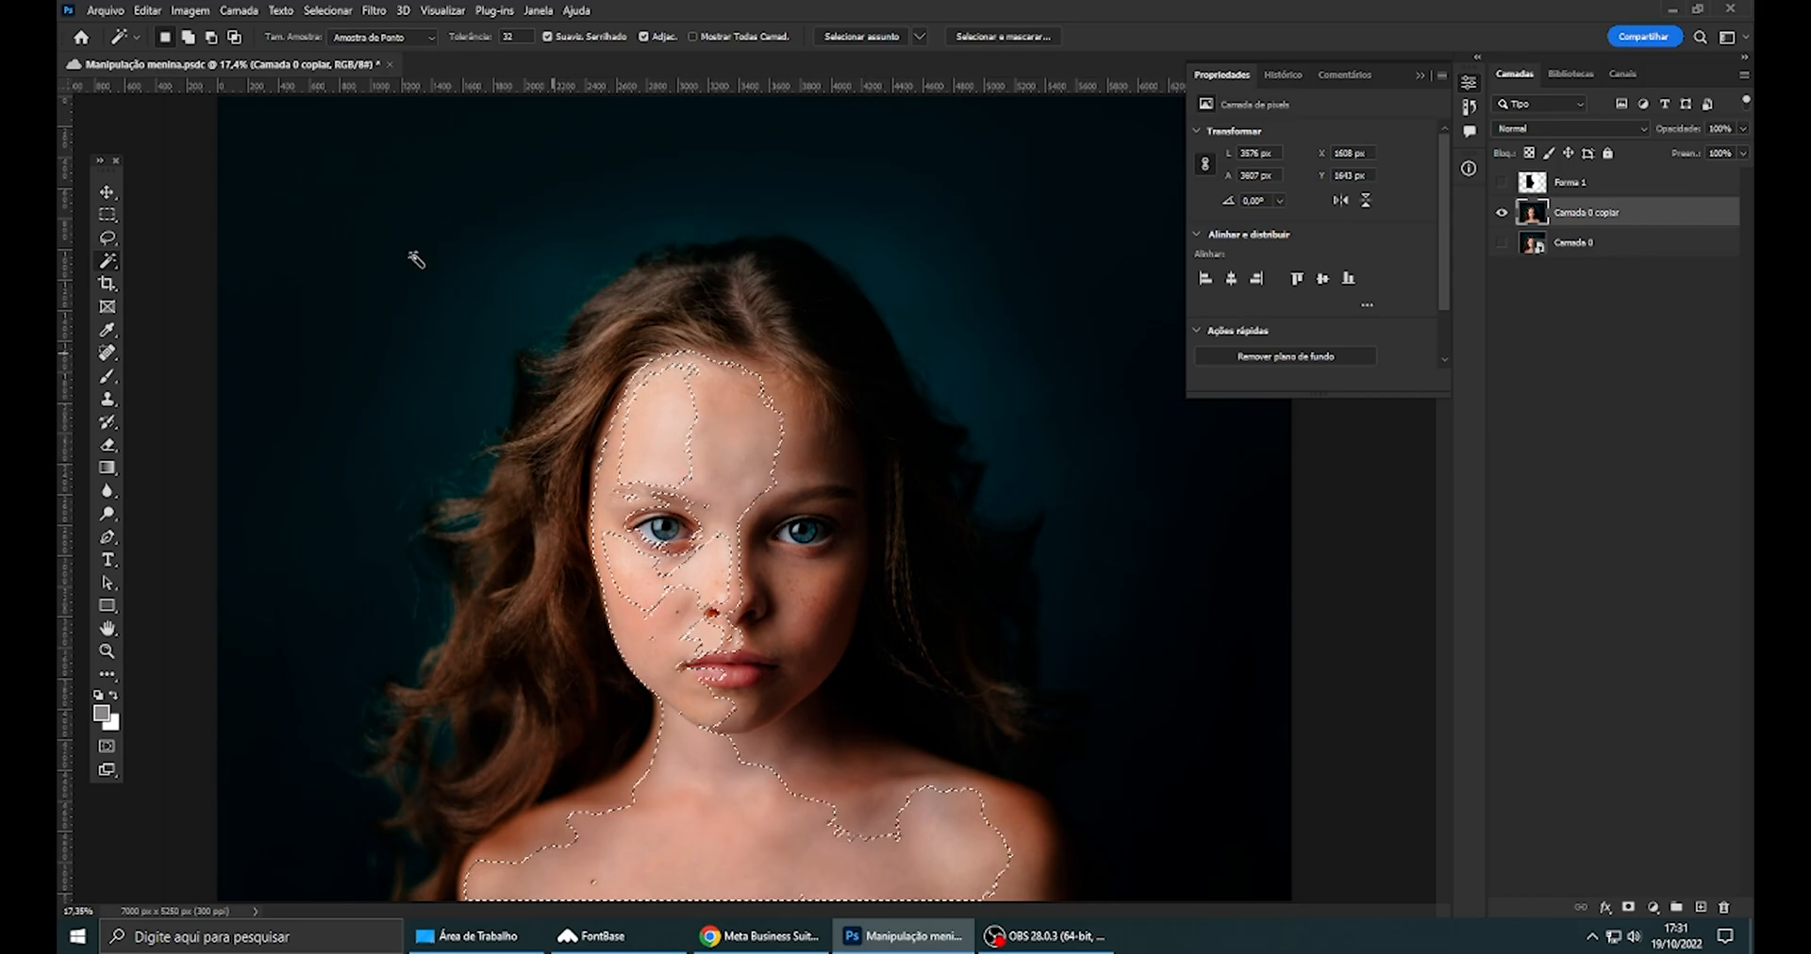
# - Add more skin and dark hair areas to the Magic Wand selection, try subtracting the dark background patch, and deselect
pyautogui.click(679, 465)
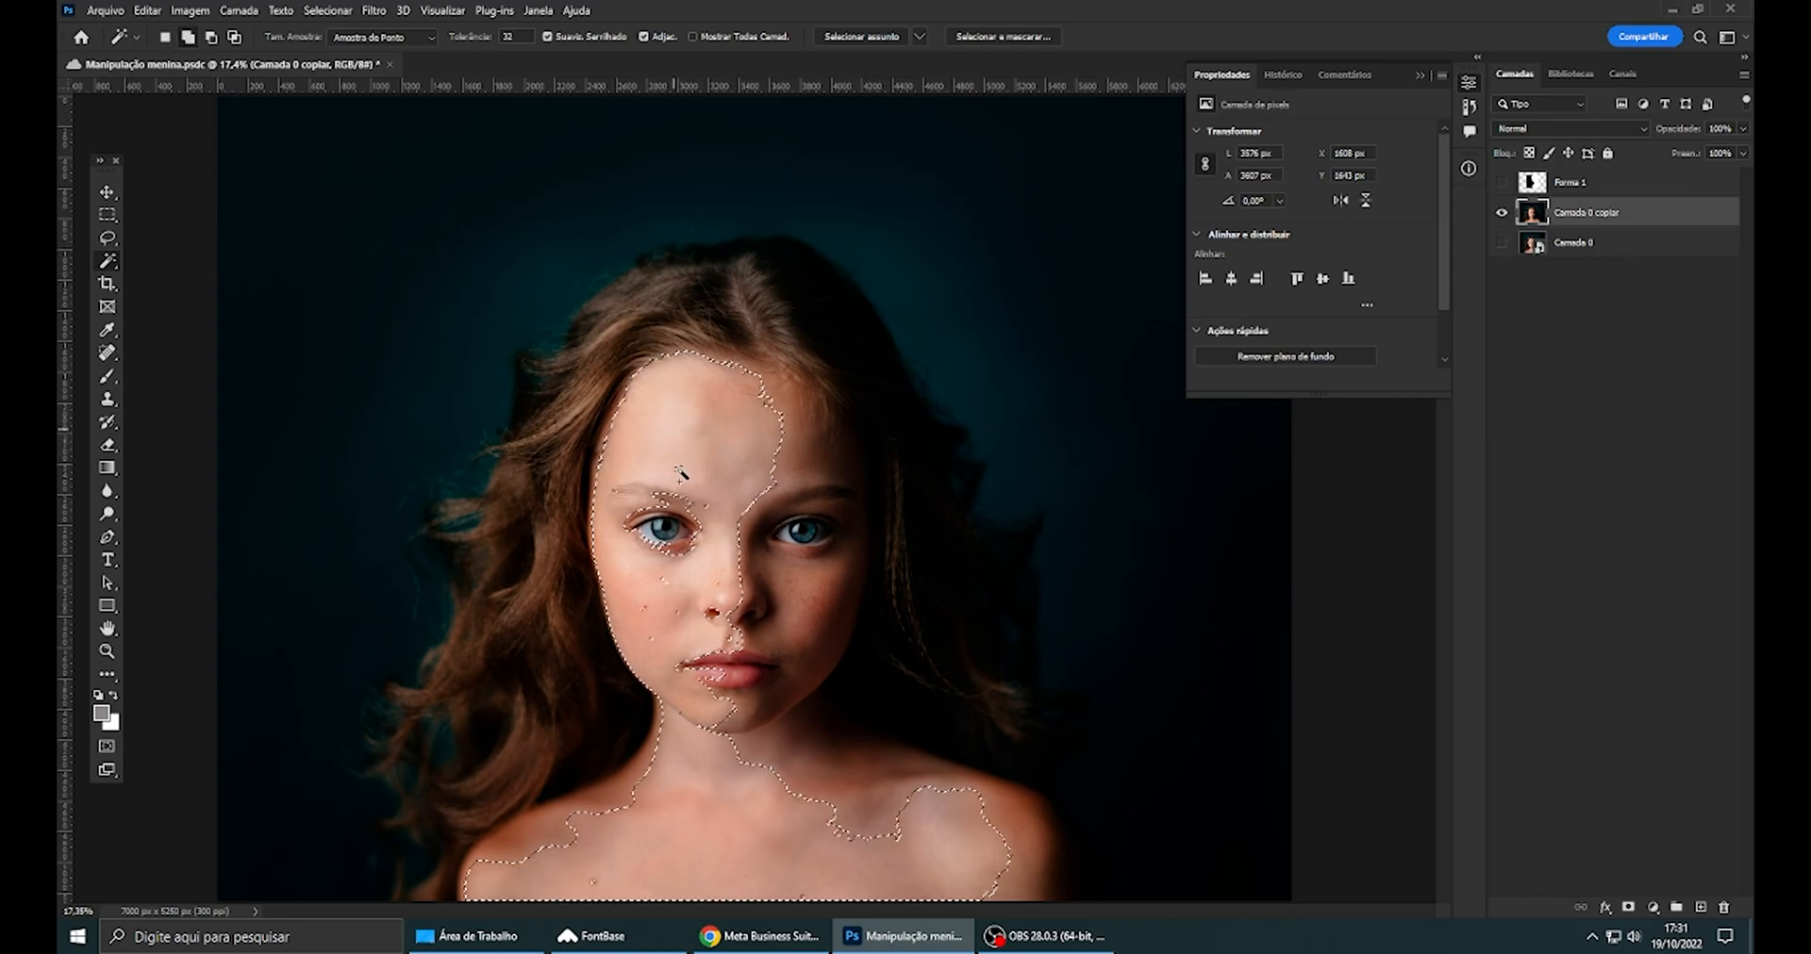
pyautogui.click(785, 421)
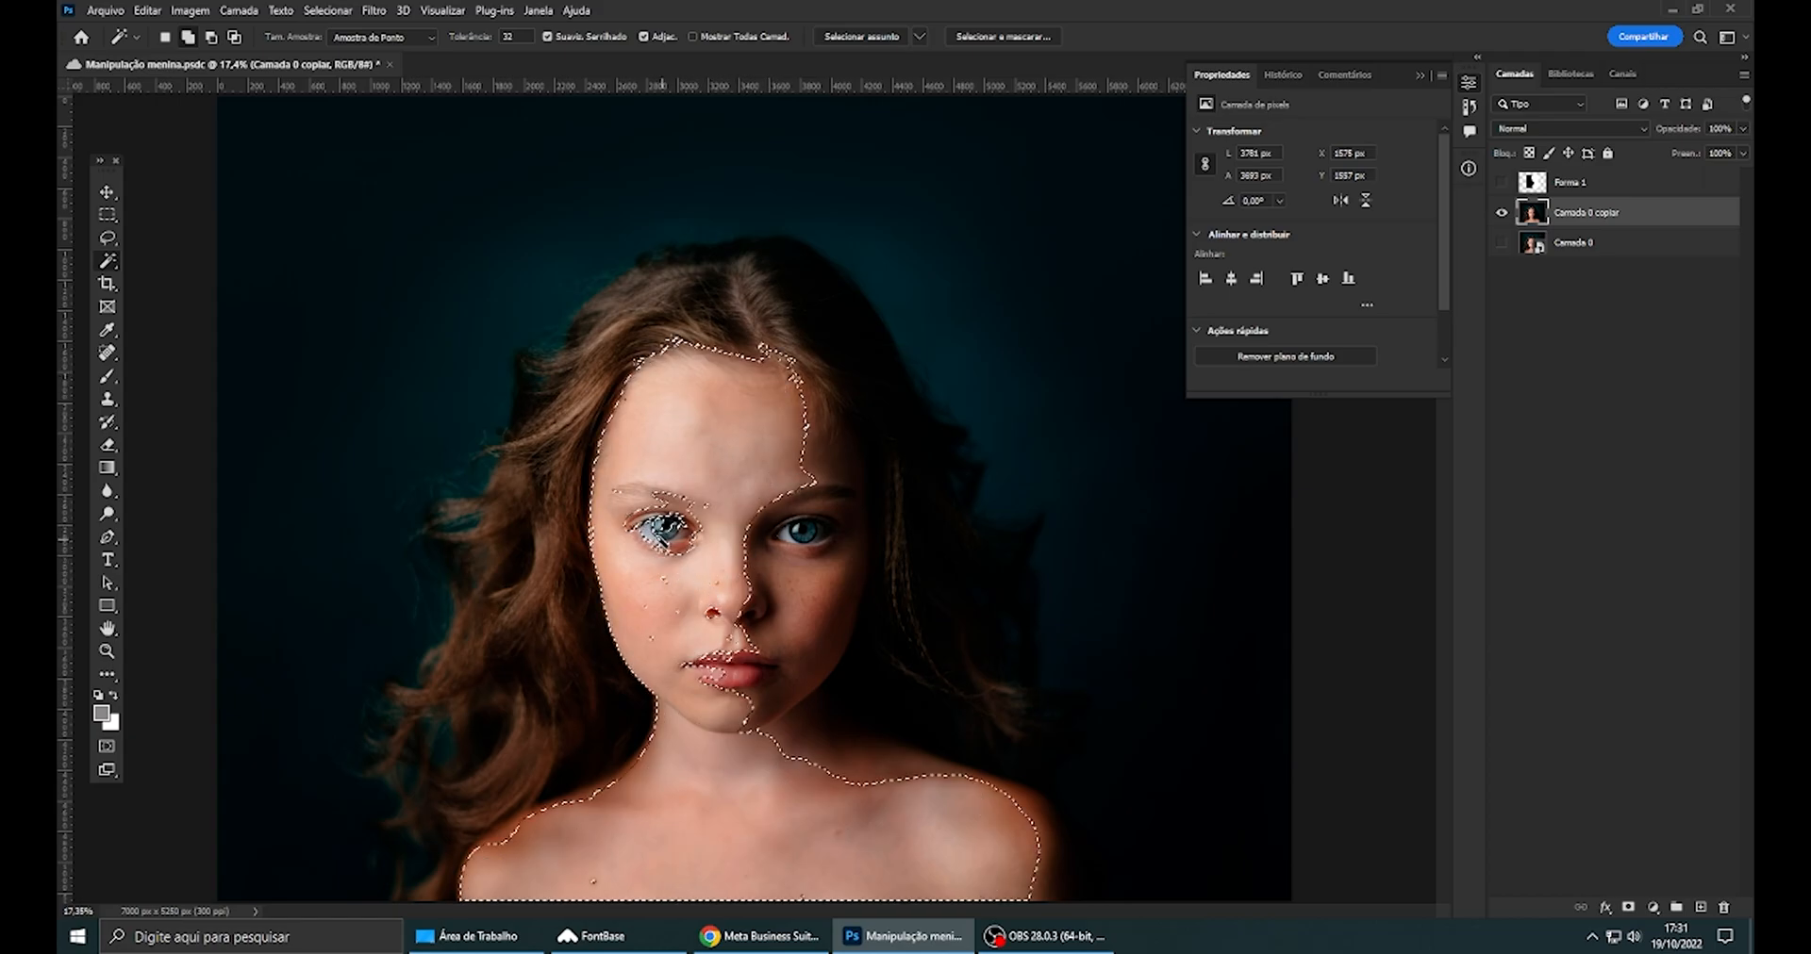
pyautogui.click(788, 655)
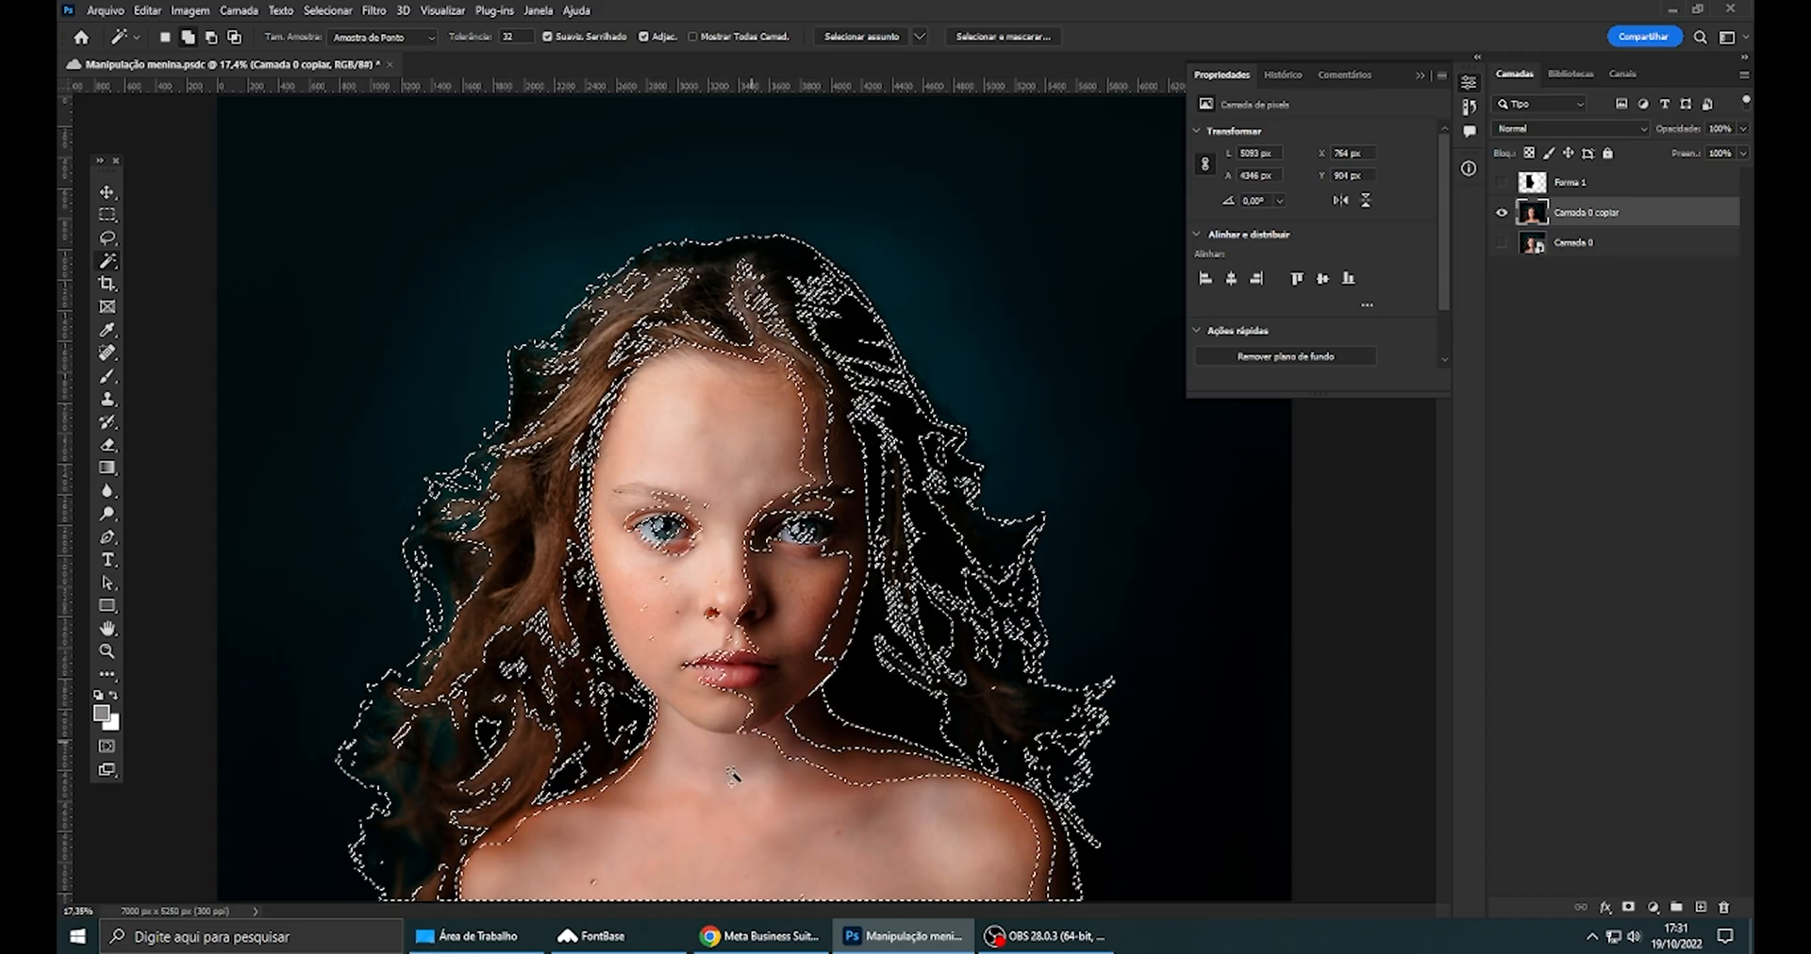
pyautogui.click(594, 726)
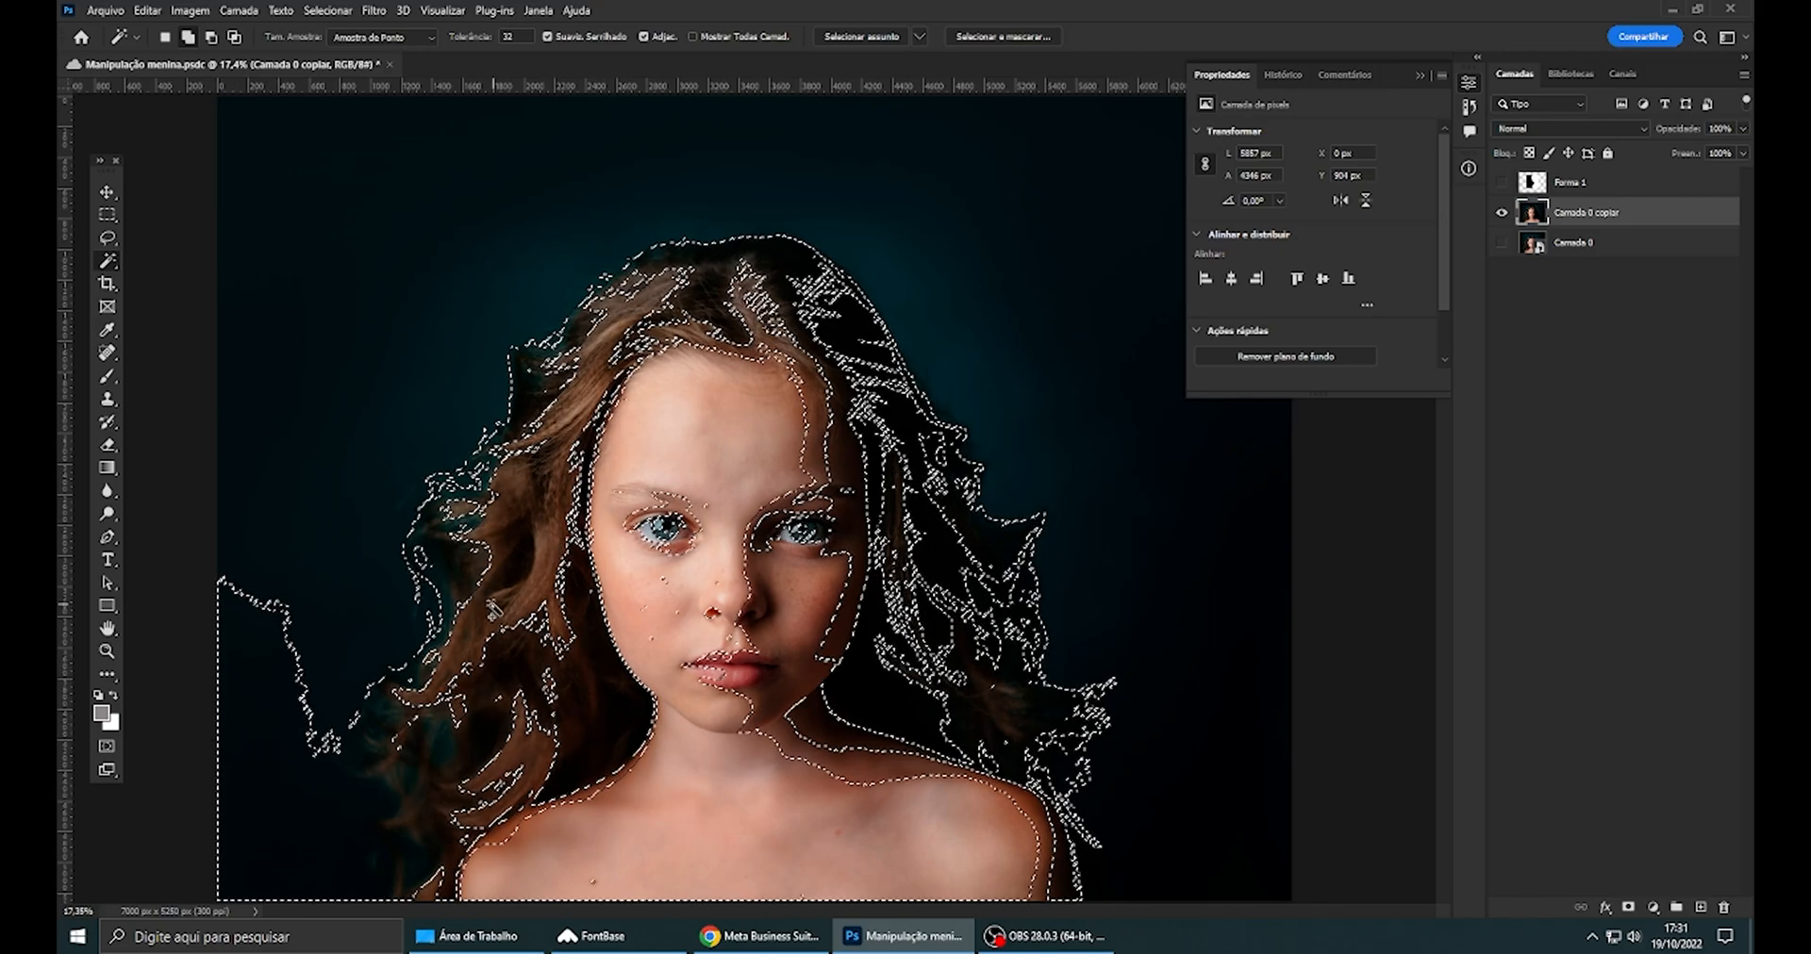
pyautogui.keyDown('alt'); pyautogui.click(272, 777); pyautogui.keyUp('alt')
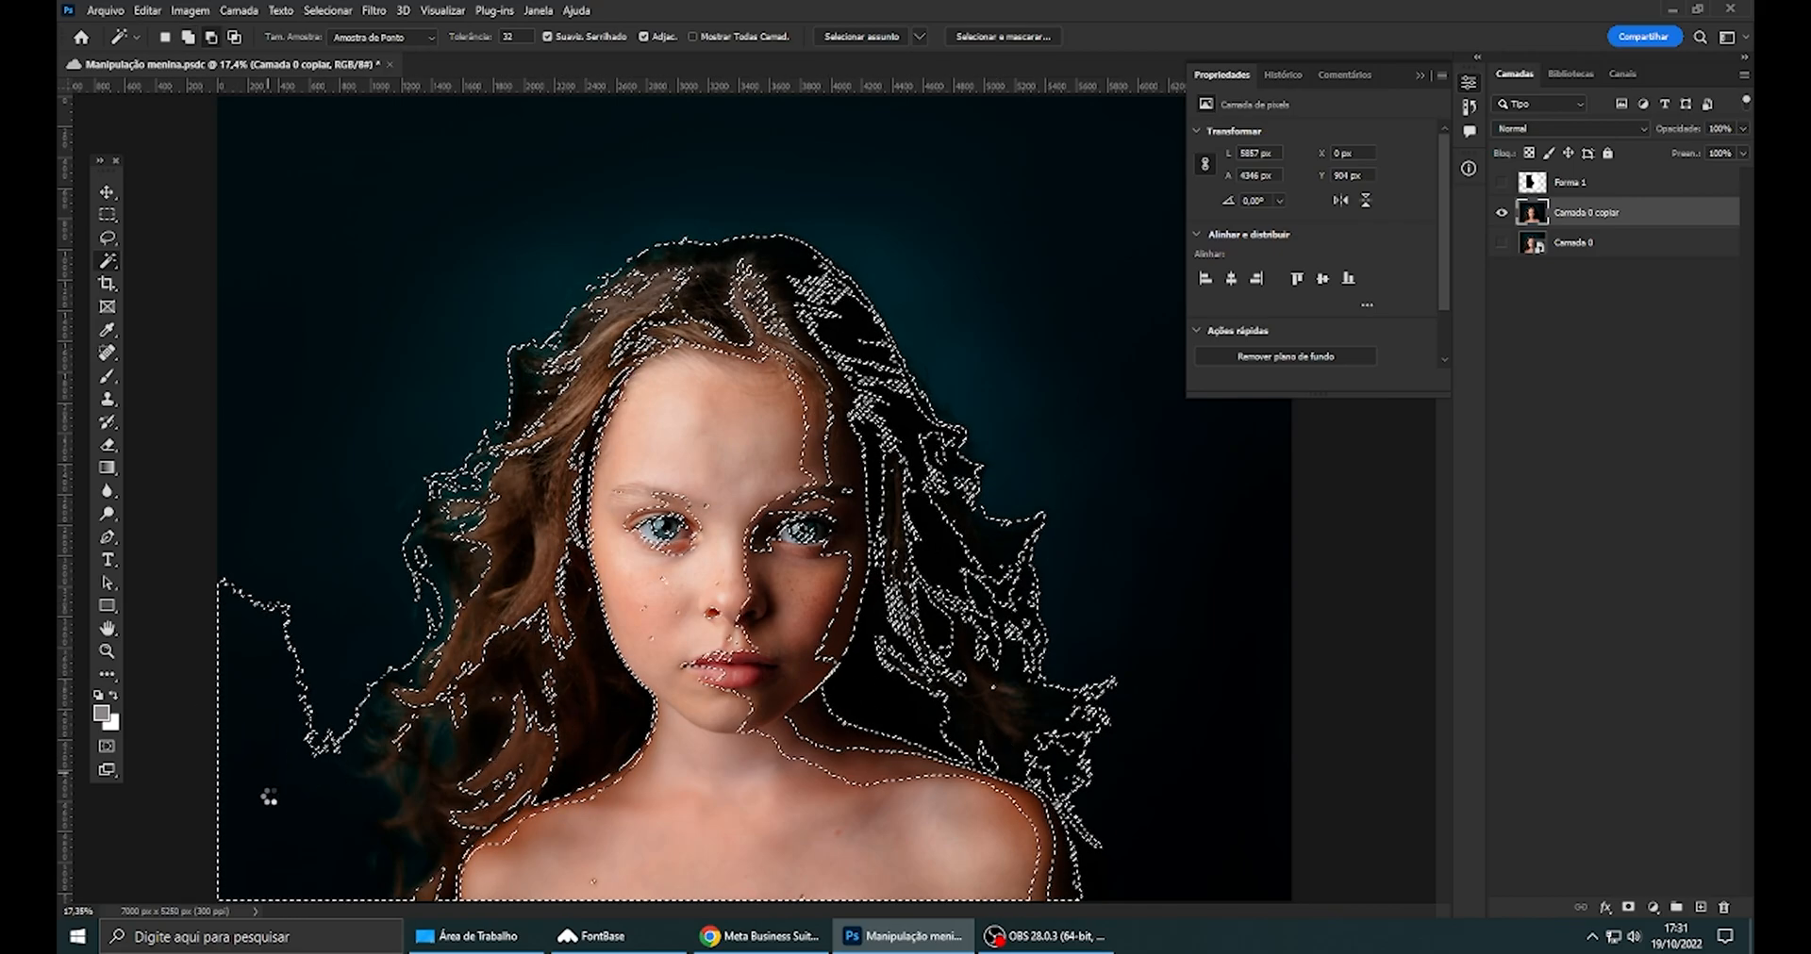
pyautogui.hotkey('ctrl', 'd')
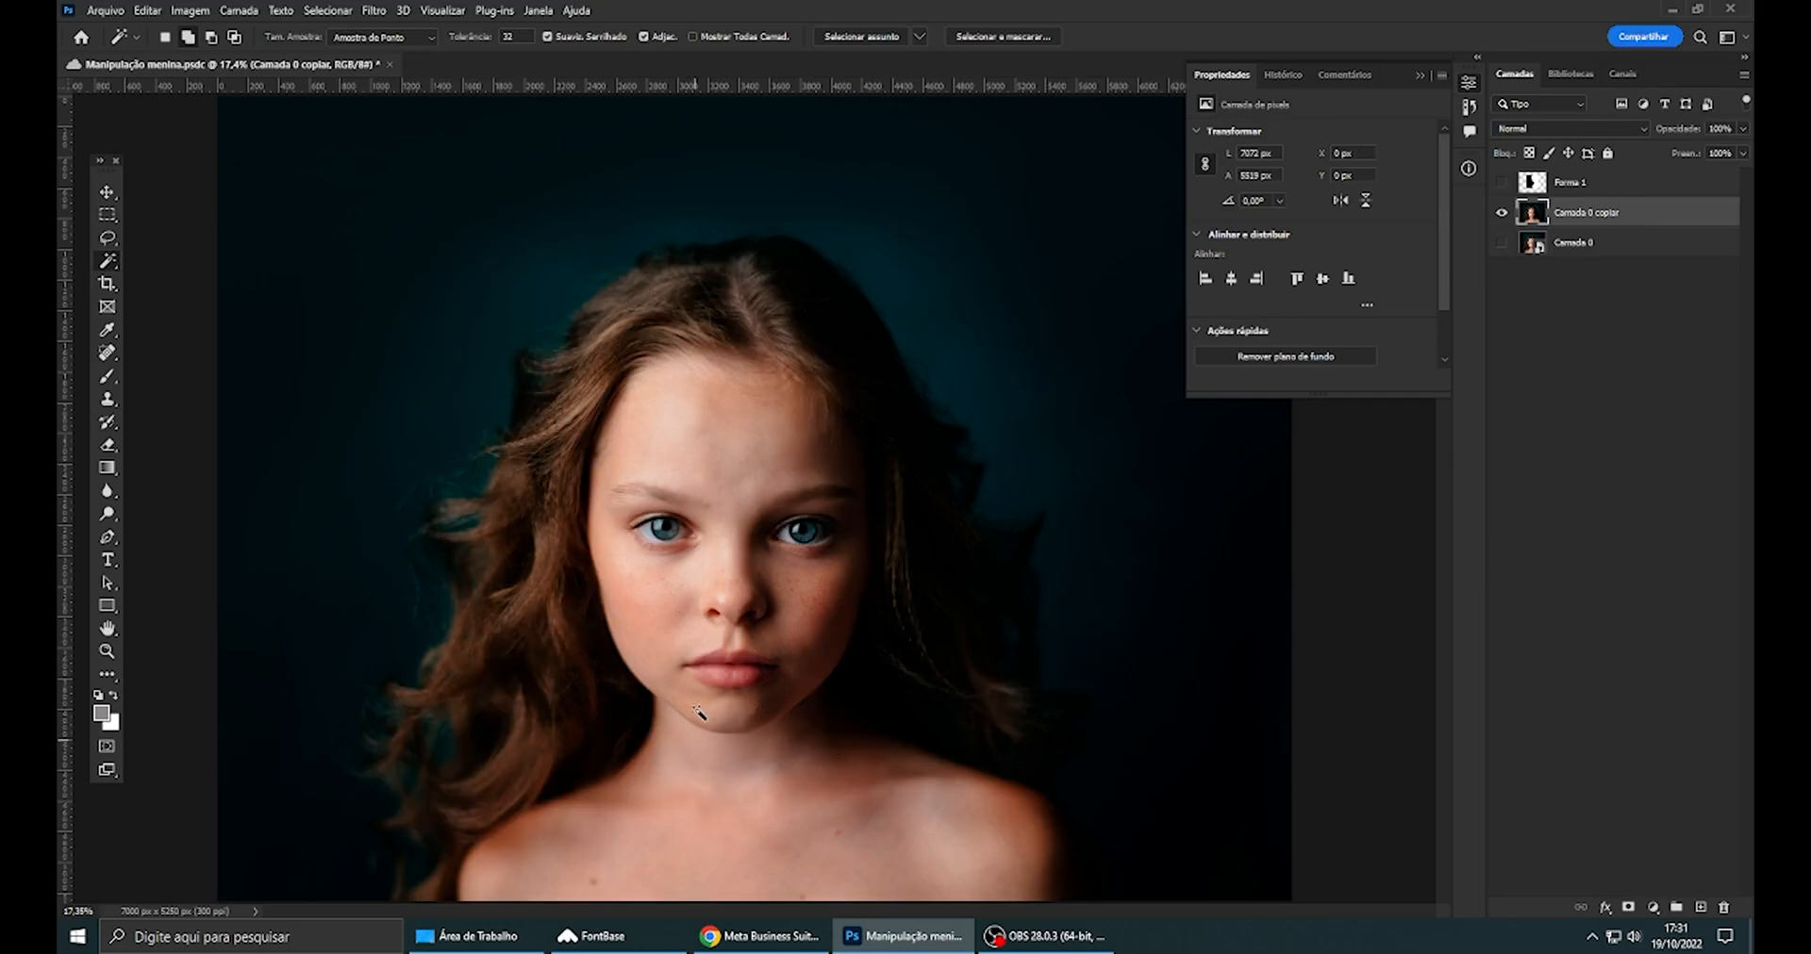
# - Look at the Crop tool briefly, return to the Magic Wand, and choose the Object Selection tool
pyautogui.click(106, 283)
pyautogui.click(107, 260)
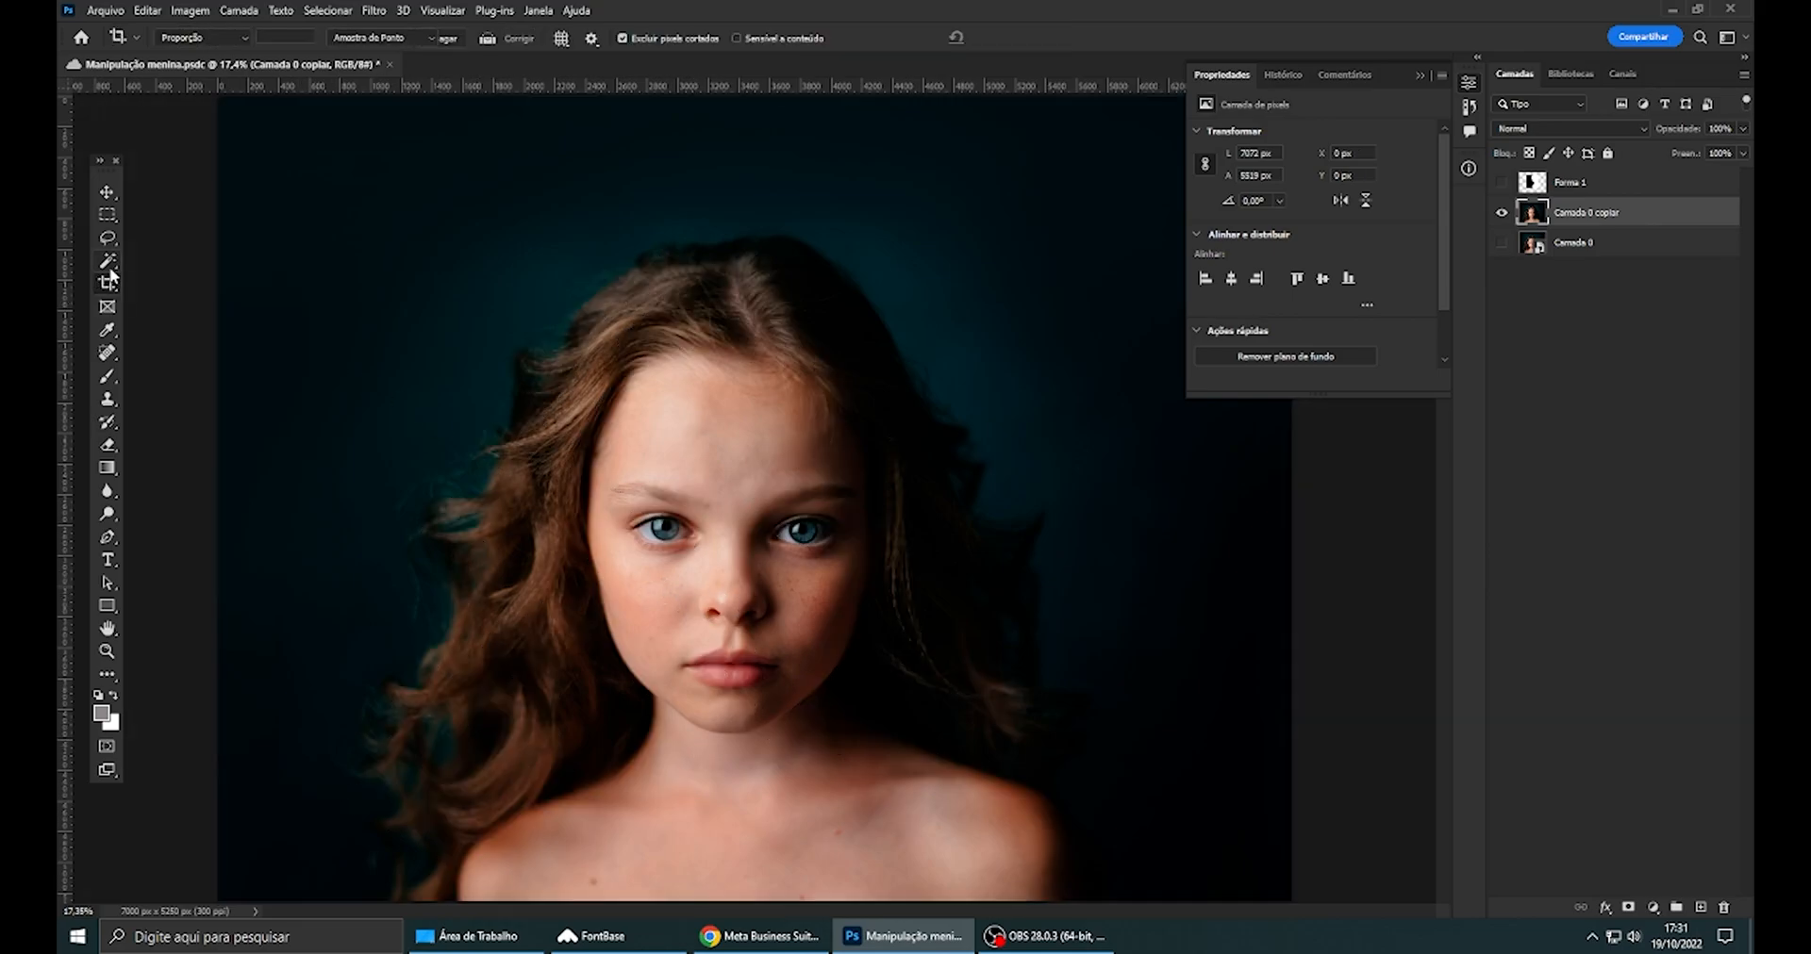
pyautogui.rightClick(107, 260)
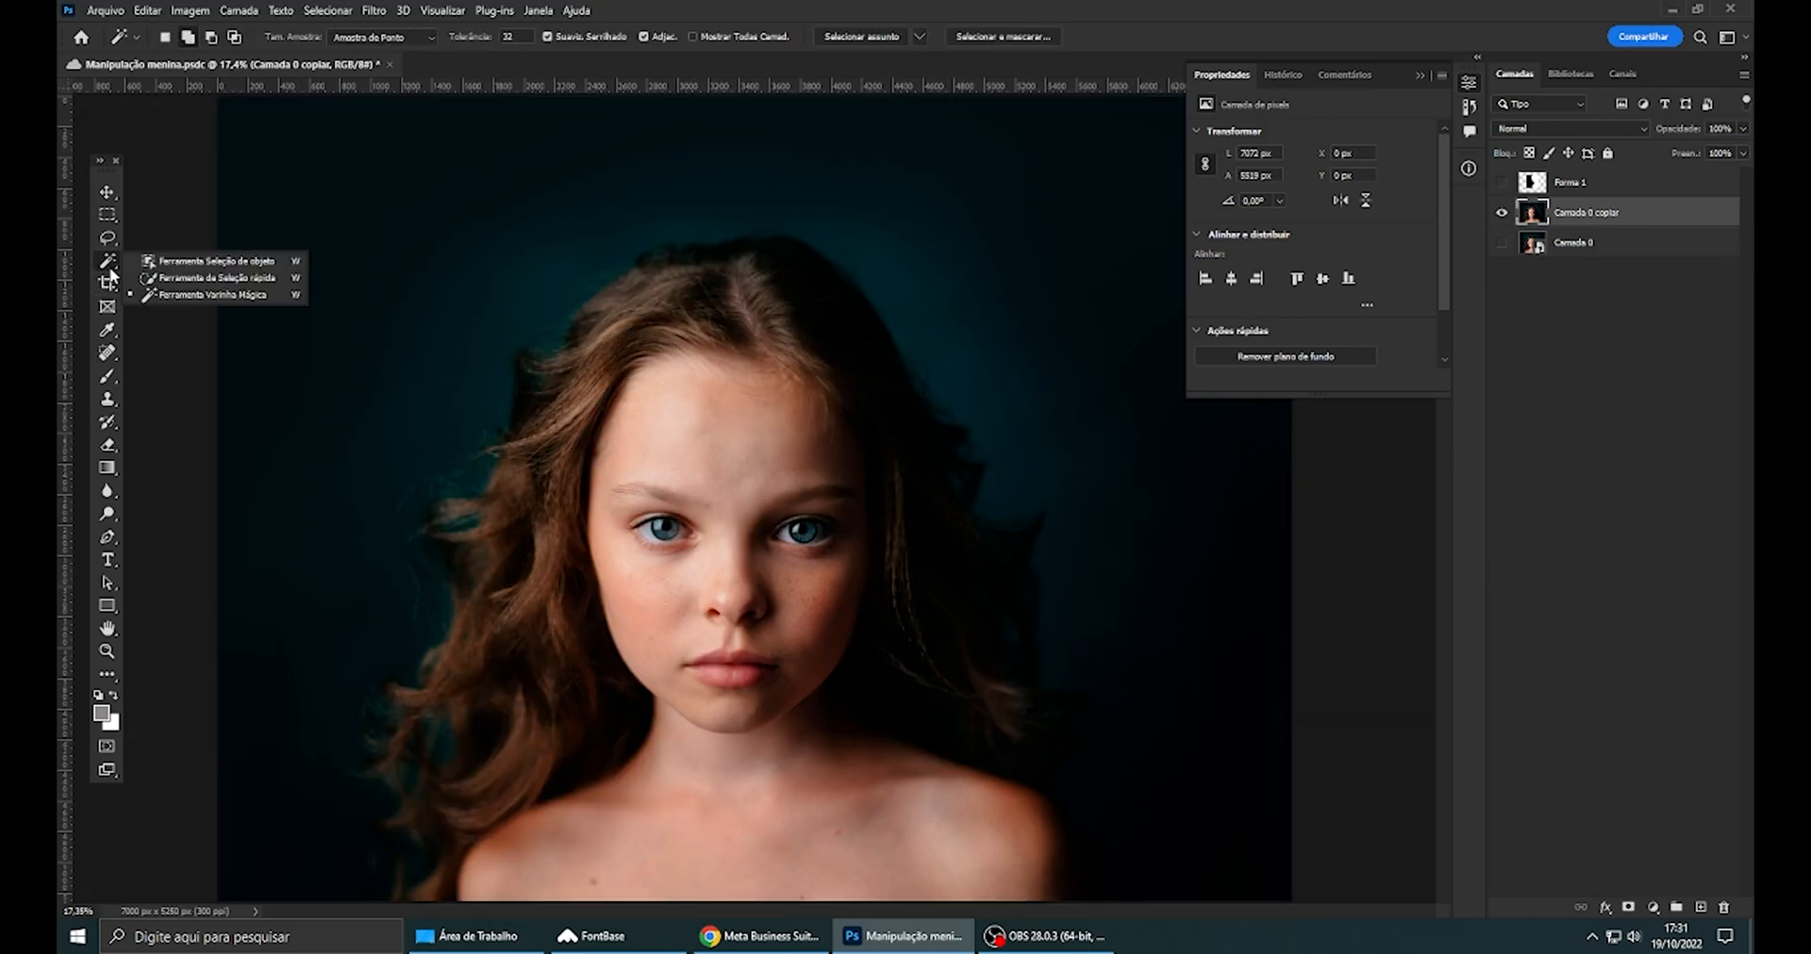
pyautogui.click(192, 261)
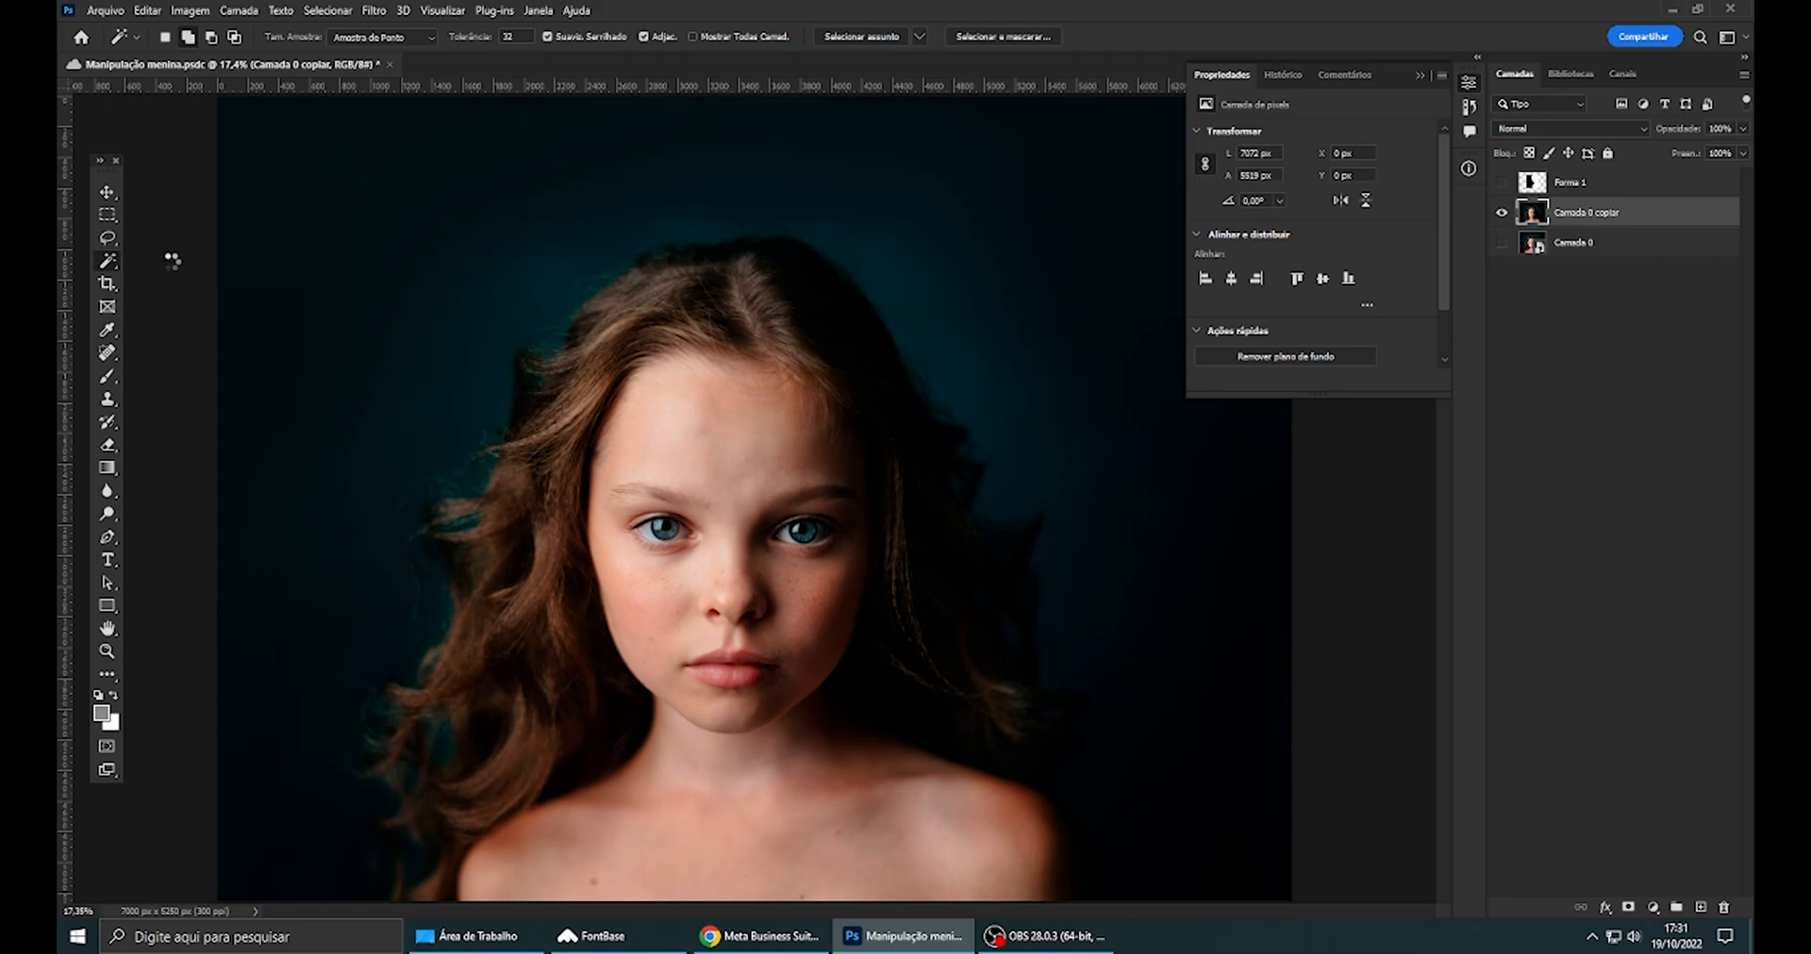
# - Activate the Move tool and deselect the layers, with the whole portrait in view
pyautogui.click(107, 191)
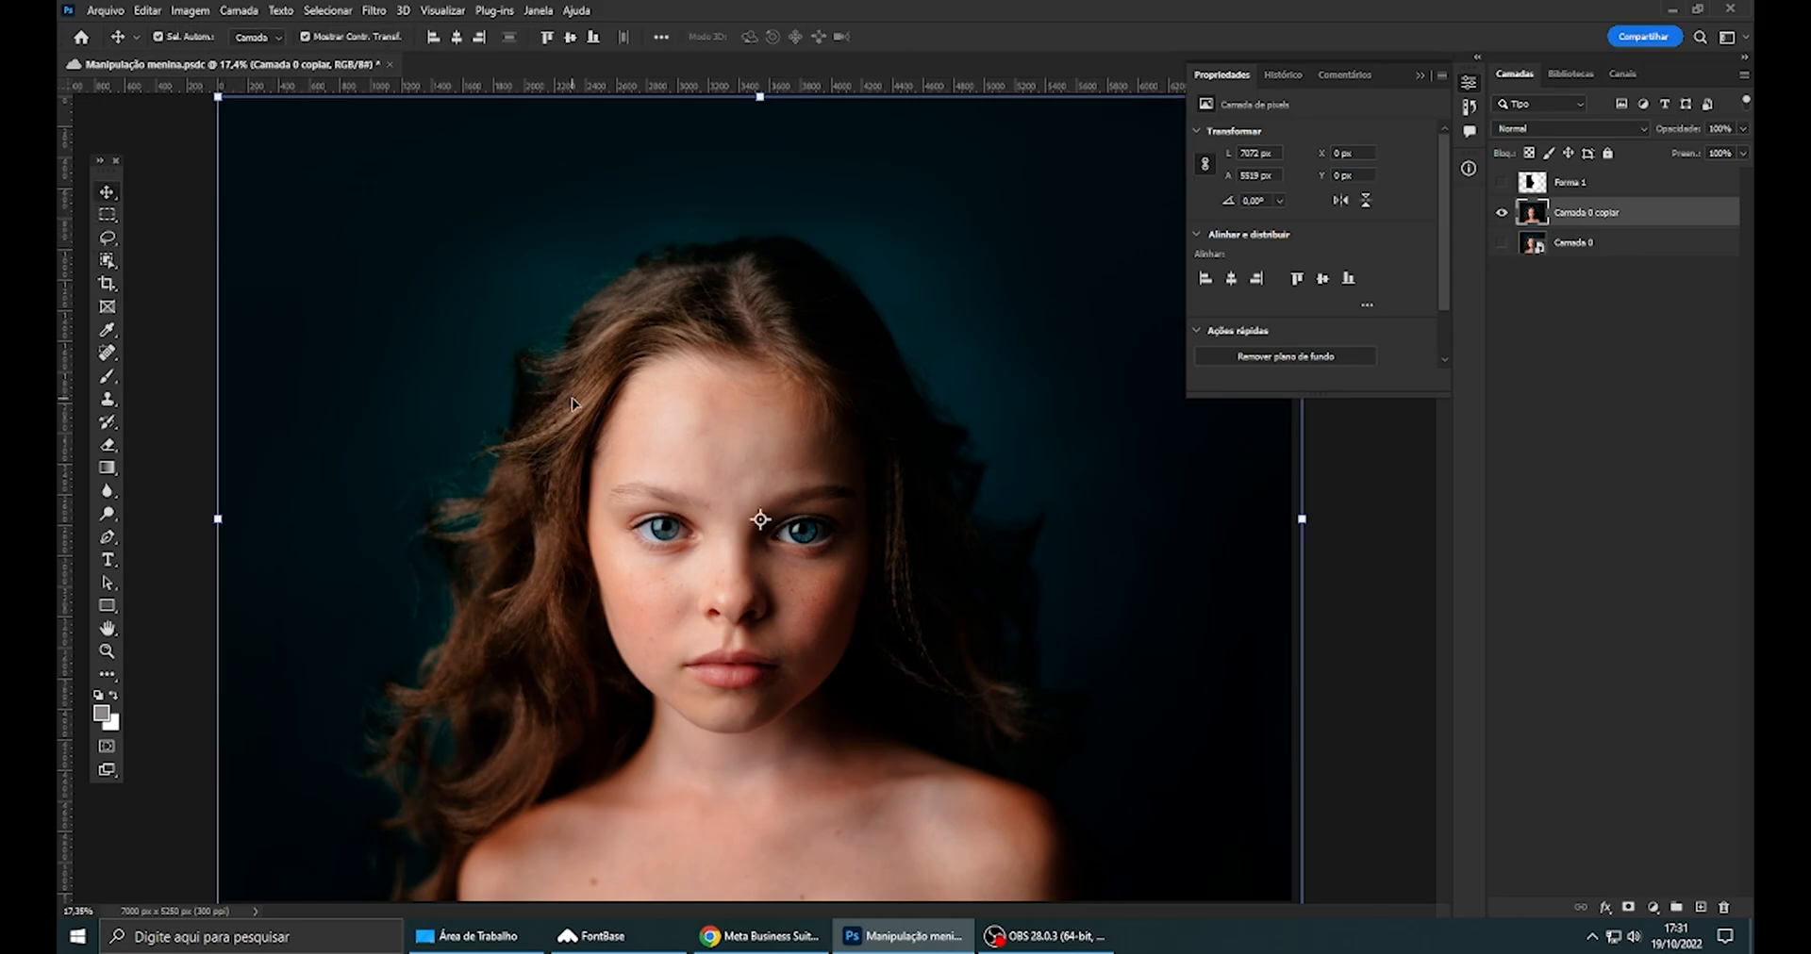
pyautogui.scroll(-3, 766, 391)
pyautogui.click(877, 198)
pyautogui.scroll(2, 849, 299)
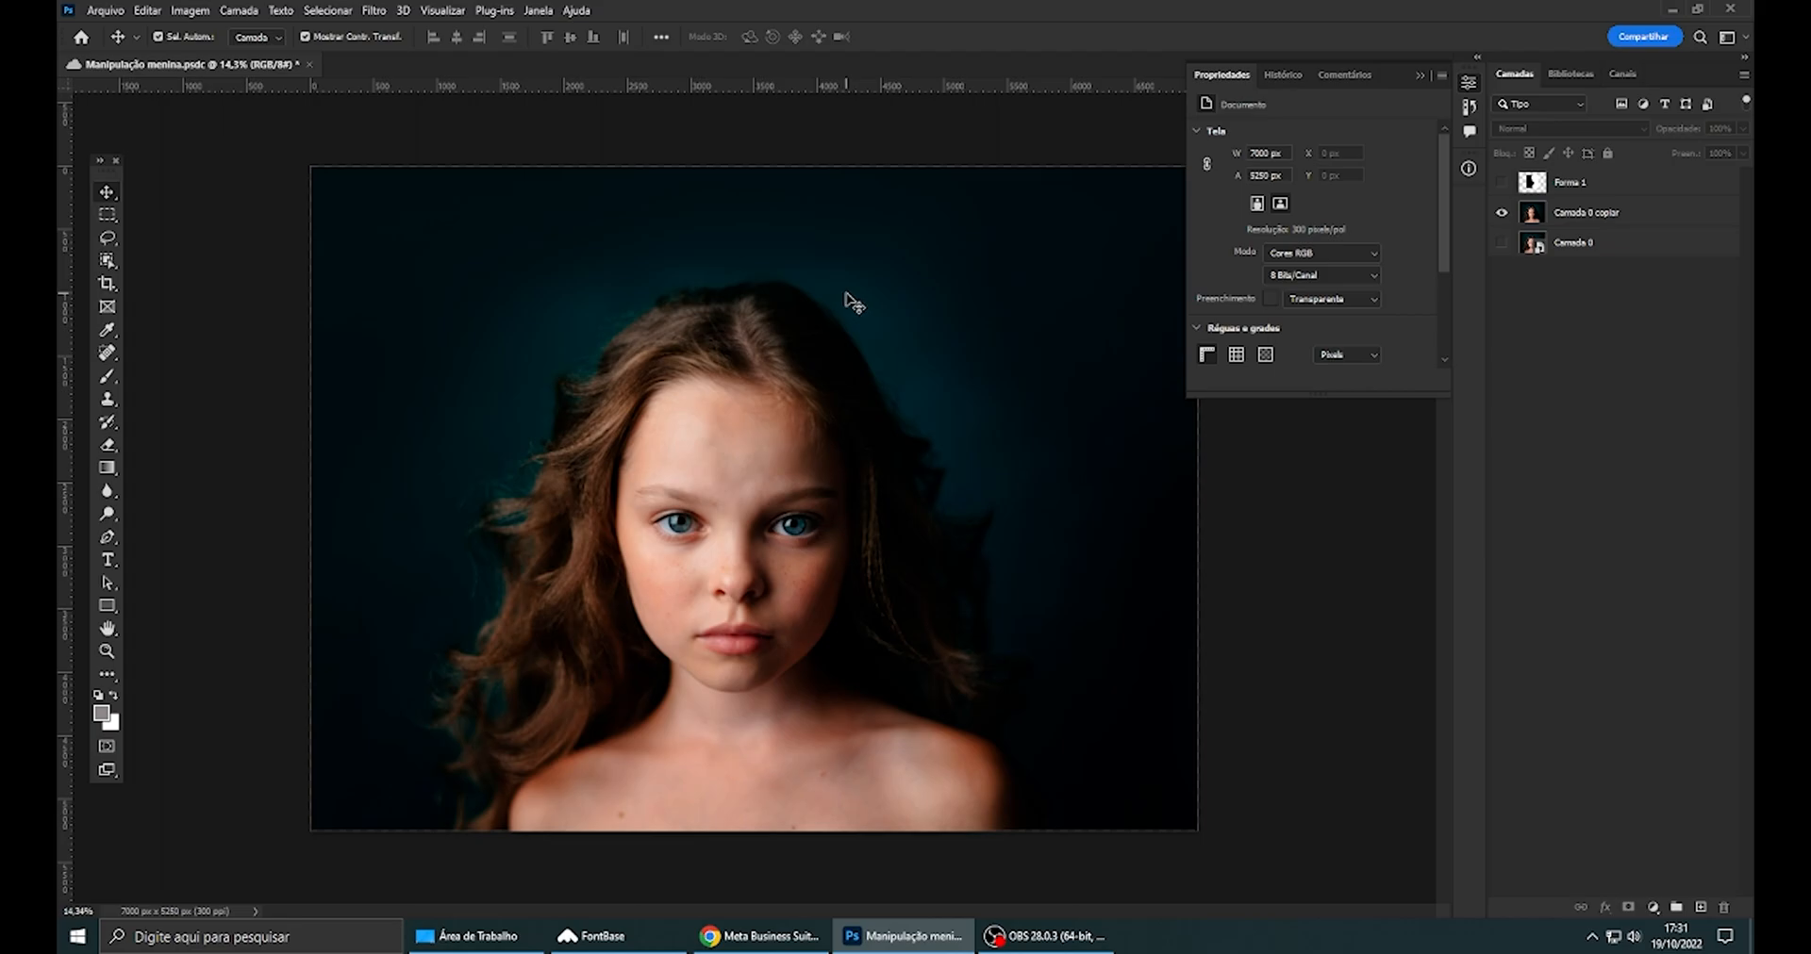
# - Make Camada 0 copiar active and place a fixed-size 1080 × 1080 px rectangular marquee over the shoulder beside the hair
pyautogui.click(1584, 212)
pyautogui.click(108, 216)
pyautogui.moveTo(523, 298); pyautogui.dragTo(932, 702)
# - Try masking Camada 0 copiar with the square selection and applying the mask, and undo both operations
pyautogui.click(1628, 907)
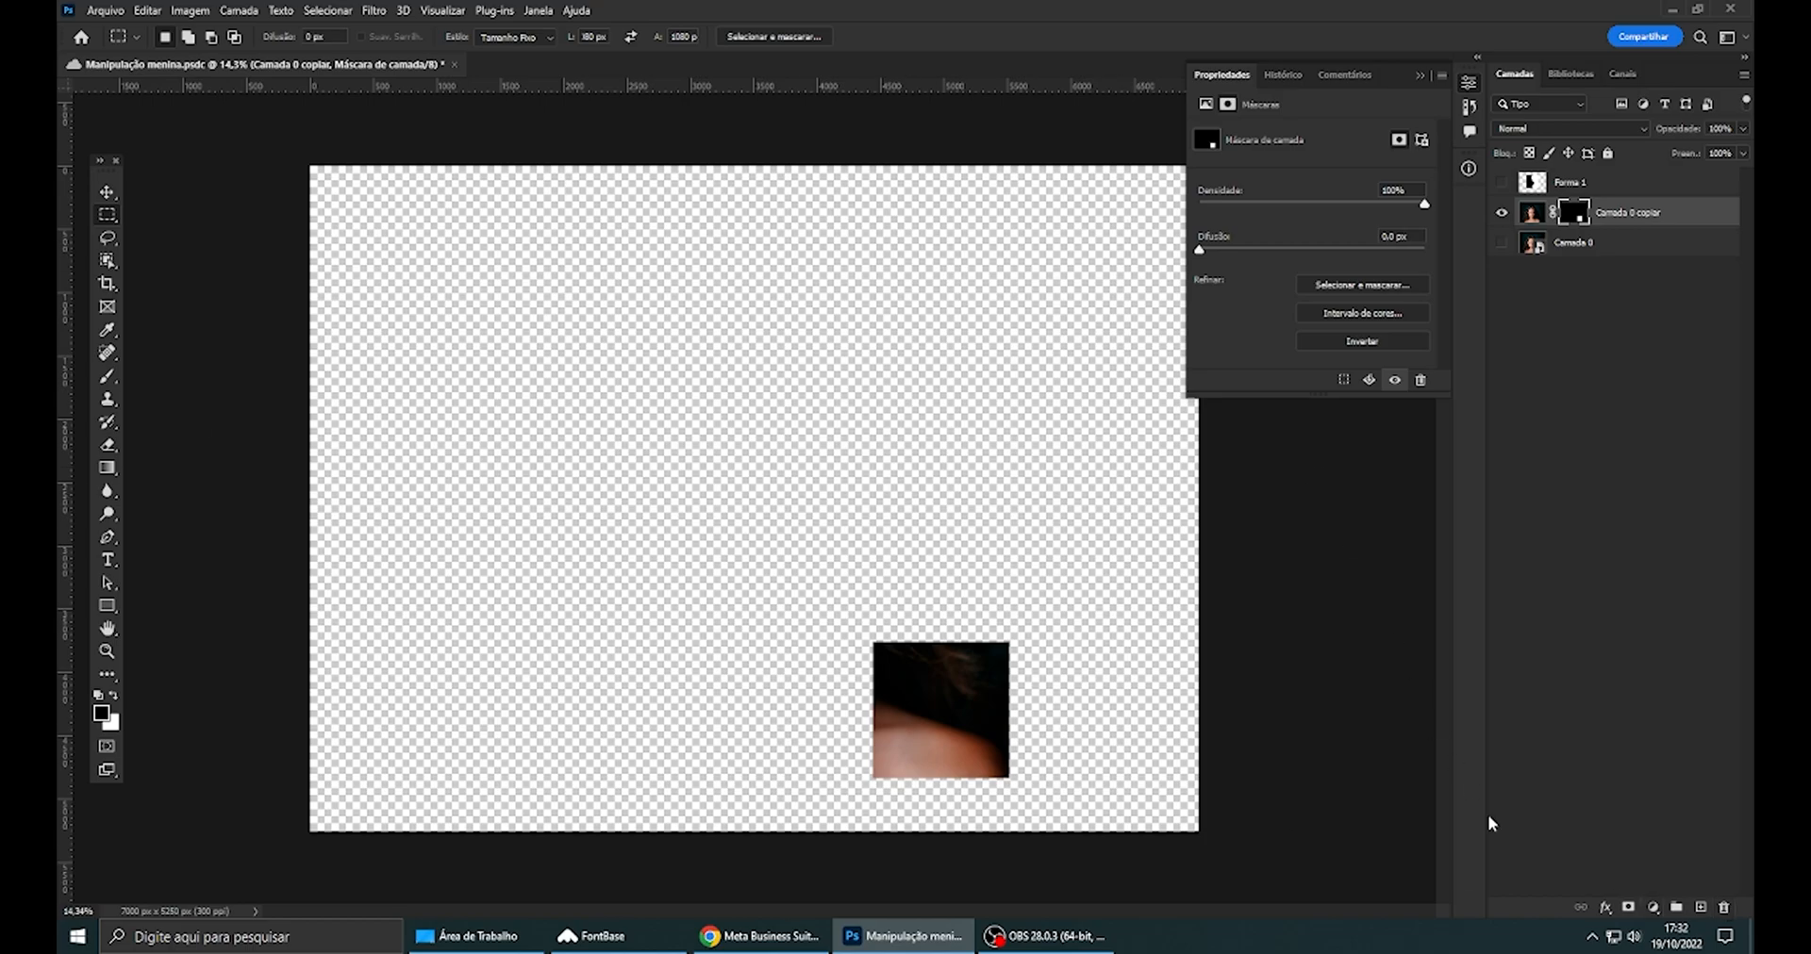
pyautogui.click(1723, 907)
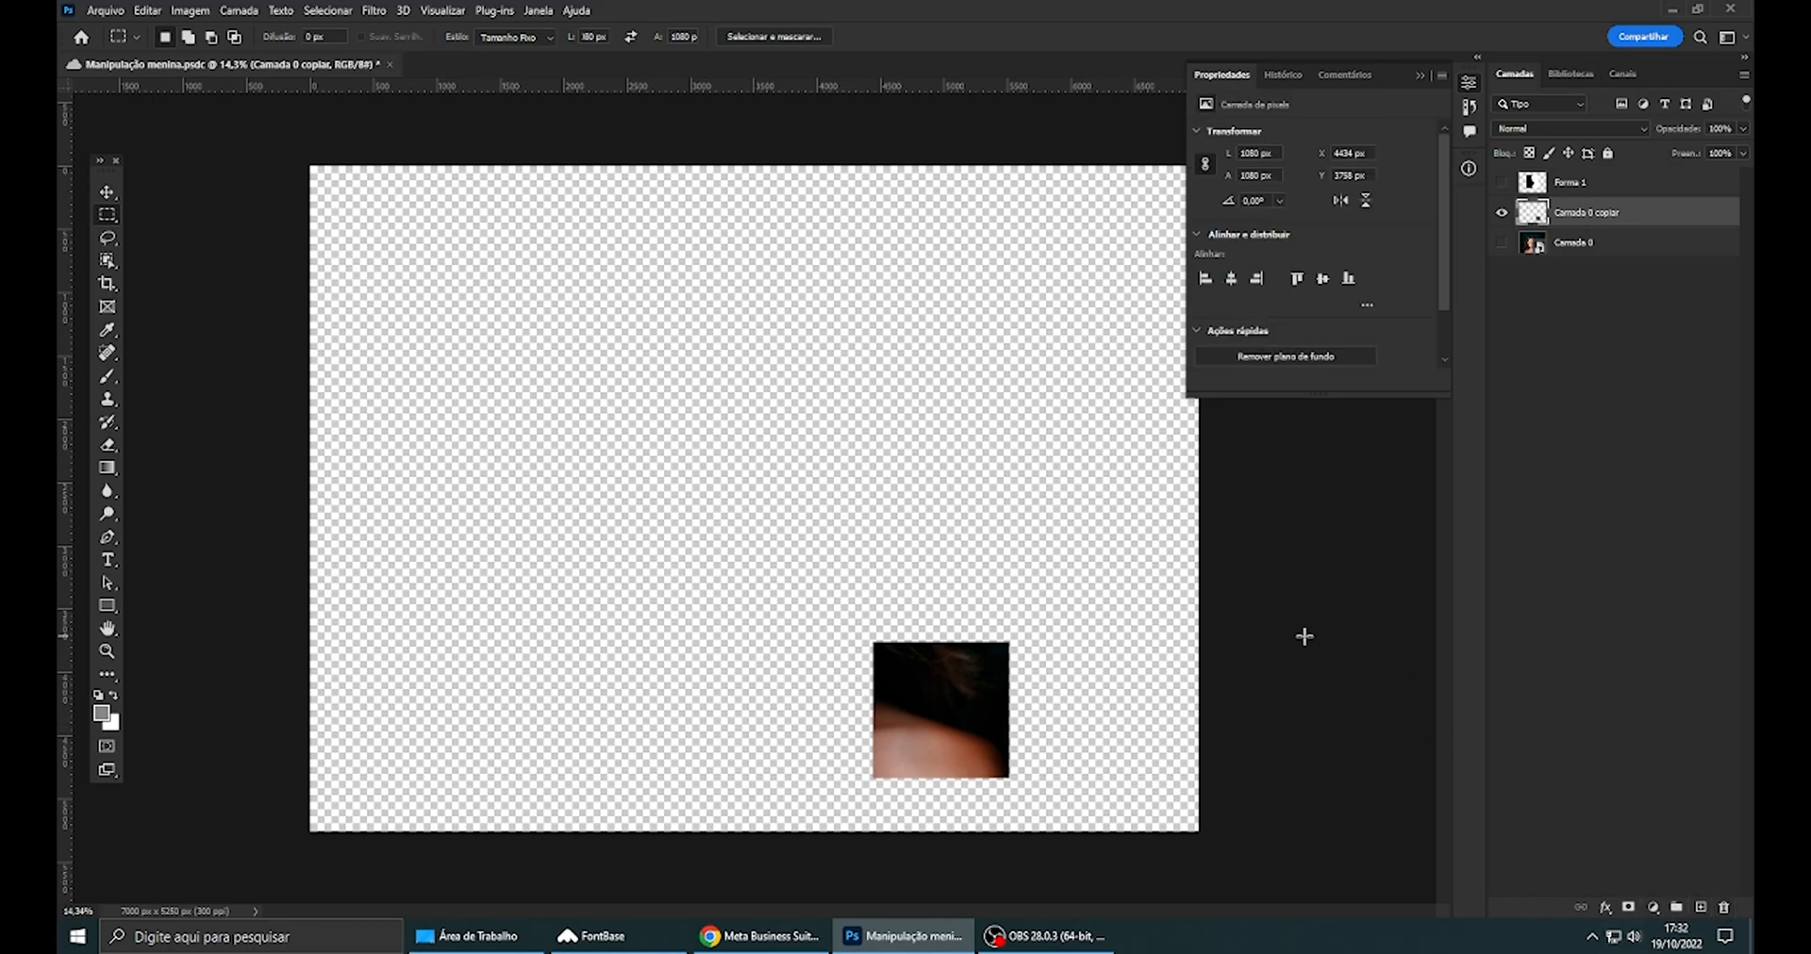
pyautogui.hotkey('ctrl', 'z')
pyautogui.hotkey('ctrl', 'z')
# - Activate the Move tool and clear the square selection over the shoulder
pyautogui.click(106, 192)
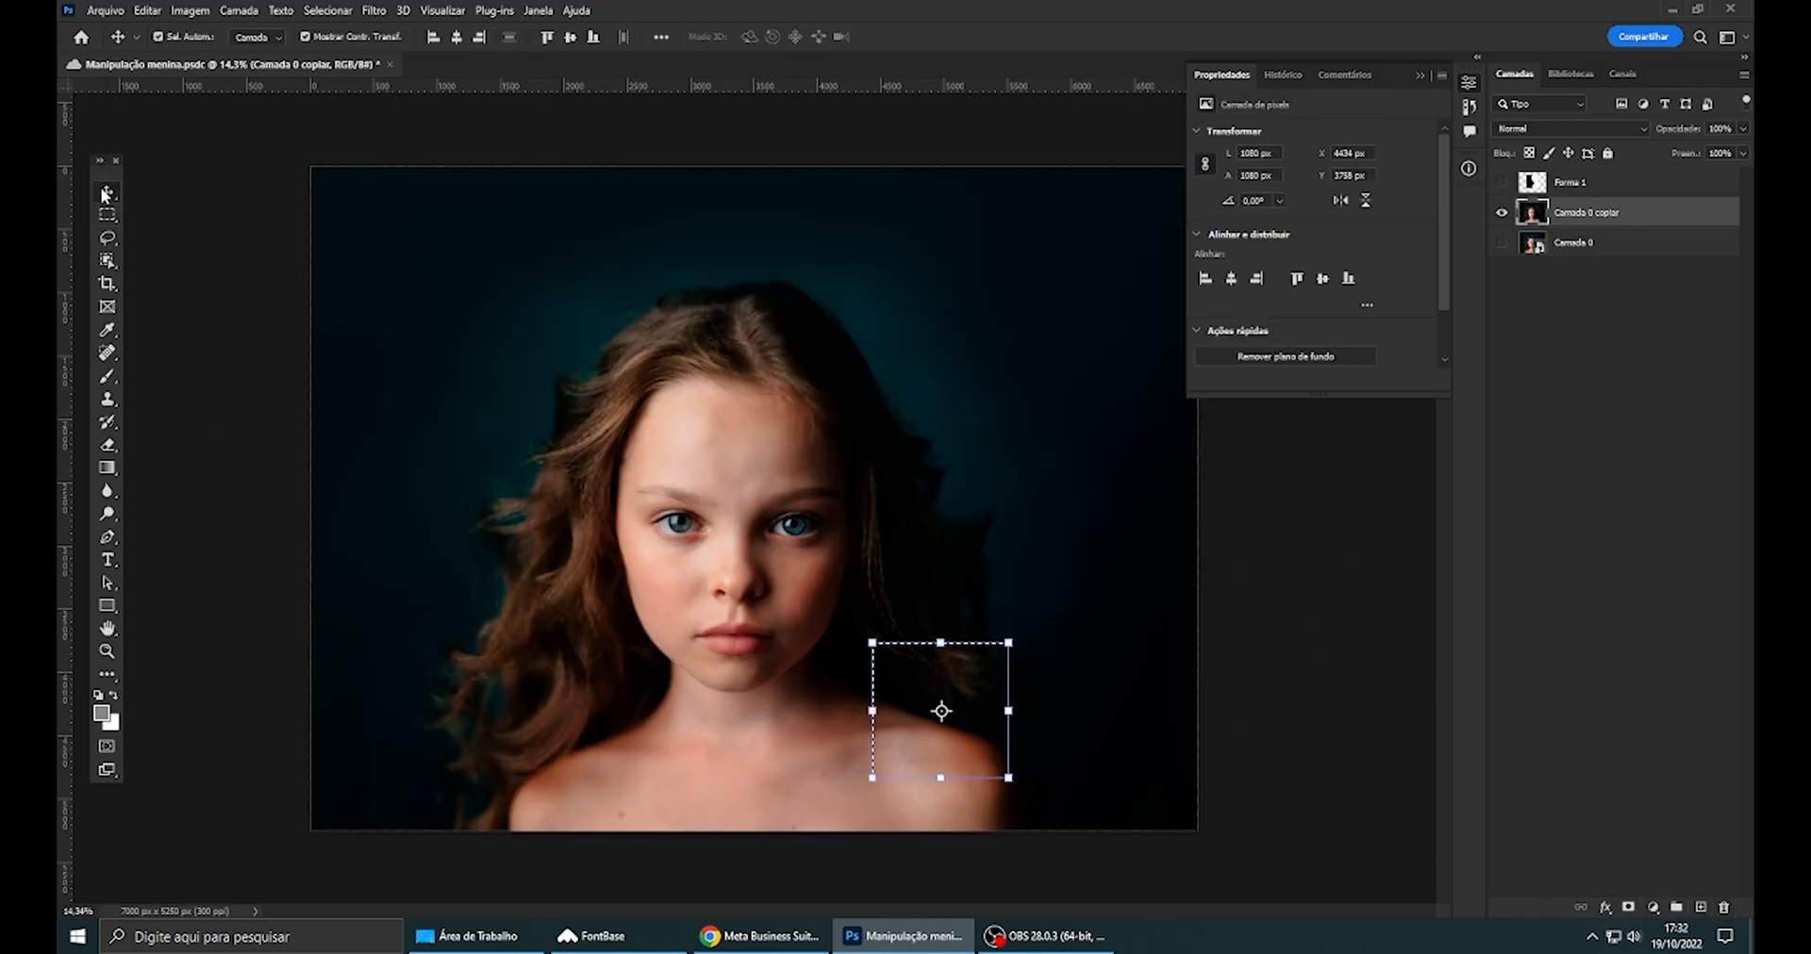
pyautogui.hotkey('ctrl', 'd')
pyautogui.scroll(1, 742, 488)
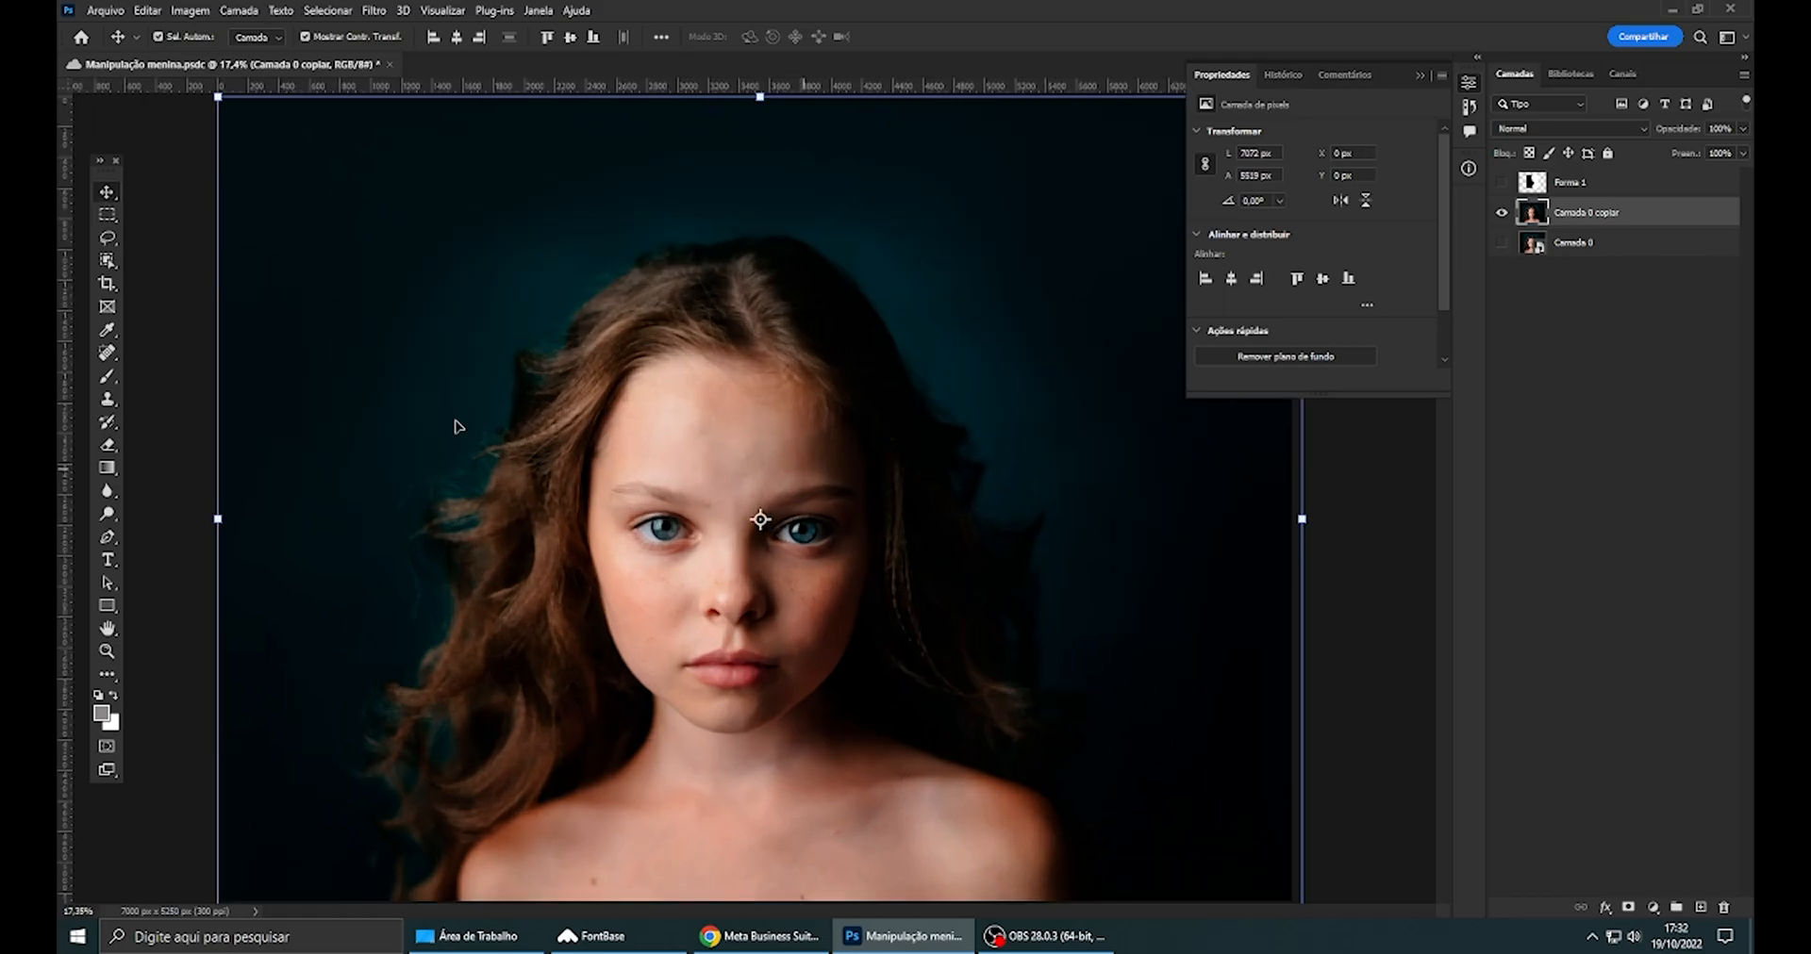
# - Place the fixed-size square marquee over the face and shift it up toward the forehead
pyautogui.click(107, 215)
pyautogui.click(756, 505)
pyautogui.moveTo(840, 570); pyautogui.dragTo(657, 390)
# - Set the rectangular marquee's style to Normal and draw a free-size rectangular selection from the crown of the head to the nose
pyautogui.click(514, 37)
pyautogui.click(499, 54)
pyautogui.moveTo(548, 222); pyautogui.dragTo(554, 594)
# - Add overlapping rectangles to the selection over the background beside and above the head, the hair on both sides, and the chin and neck
pyautogui.click(189, 37)
pyautogui.moveTo(293, 243); pyautogui.dragTo(554, 514)
pyautogui.moveTo(699, 145); pyautogui.dragTo(873, 245)
pyautogui.moveTo(1136, 544); pyautogui.dragTo(760, 707)
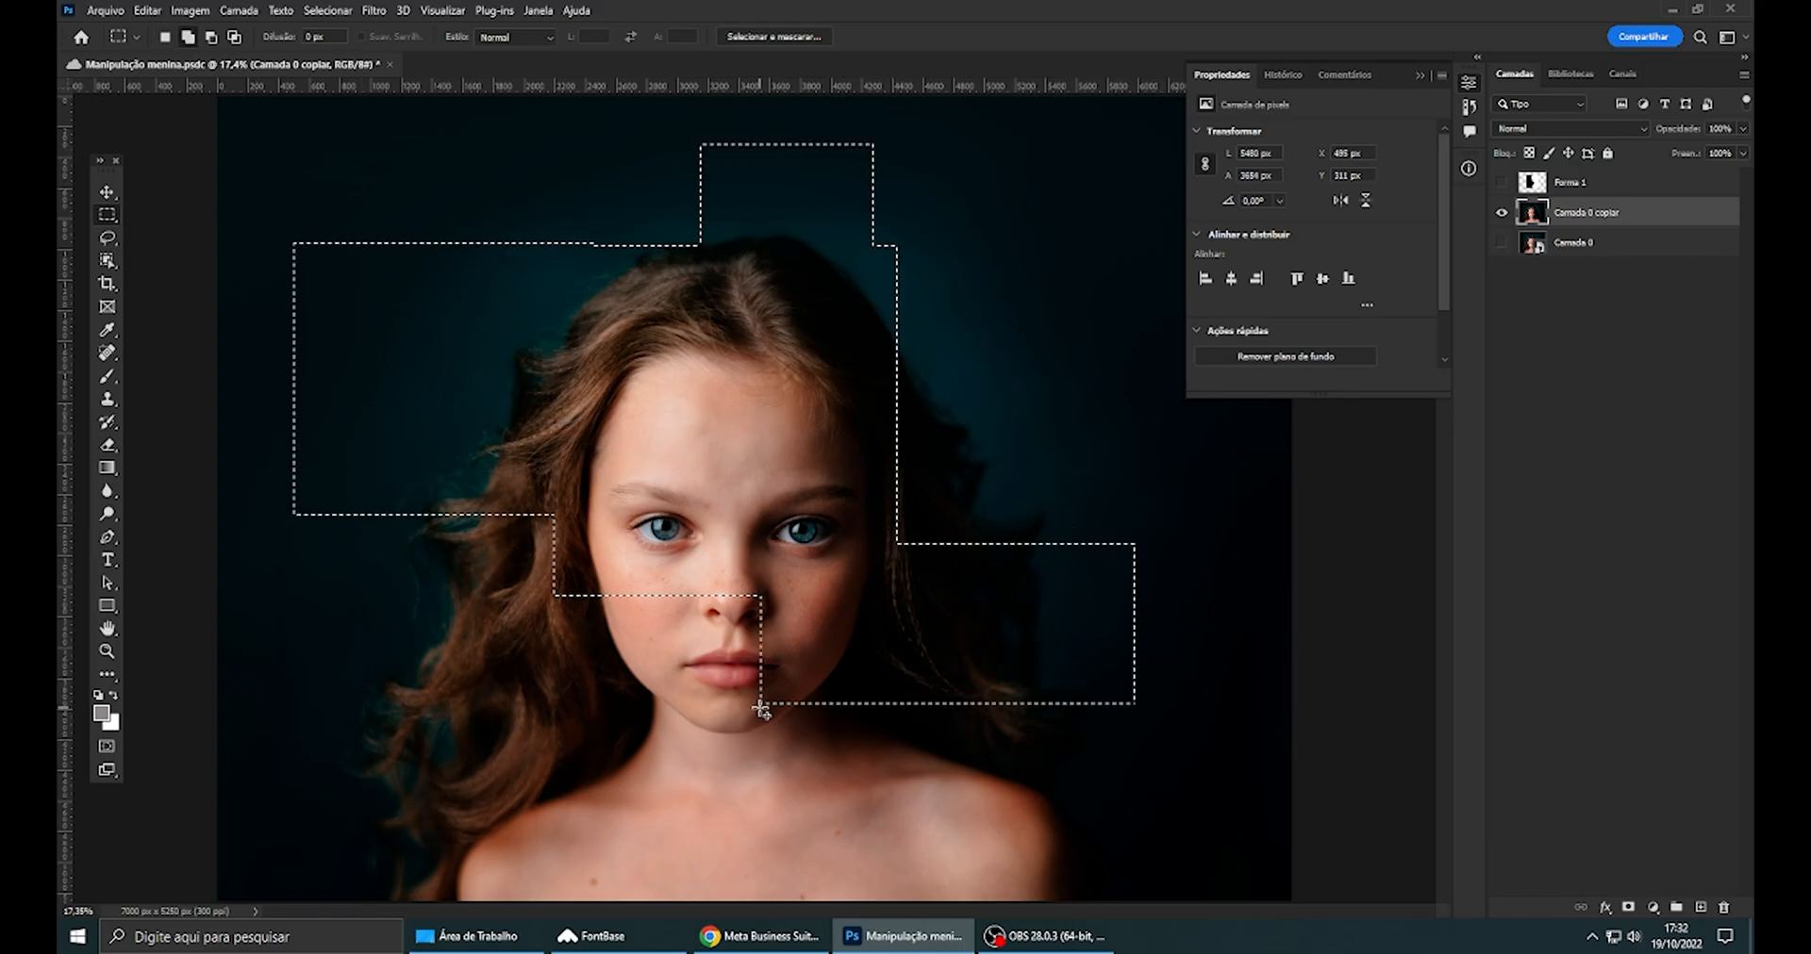
pyautogui.moveTo(537, 439); pyautogui.dragTo(748, 787)
pyautogui.scroll(-3, 666, 632)
pyautogui.moveTo(745, 562); pyautogui.dragTo(825, 660)
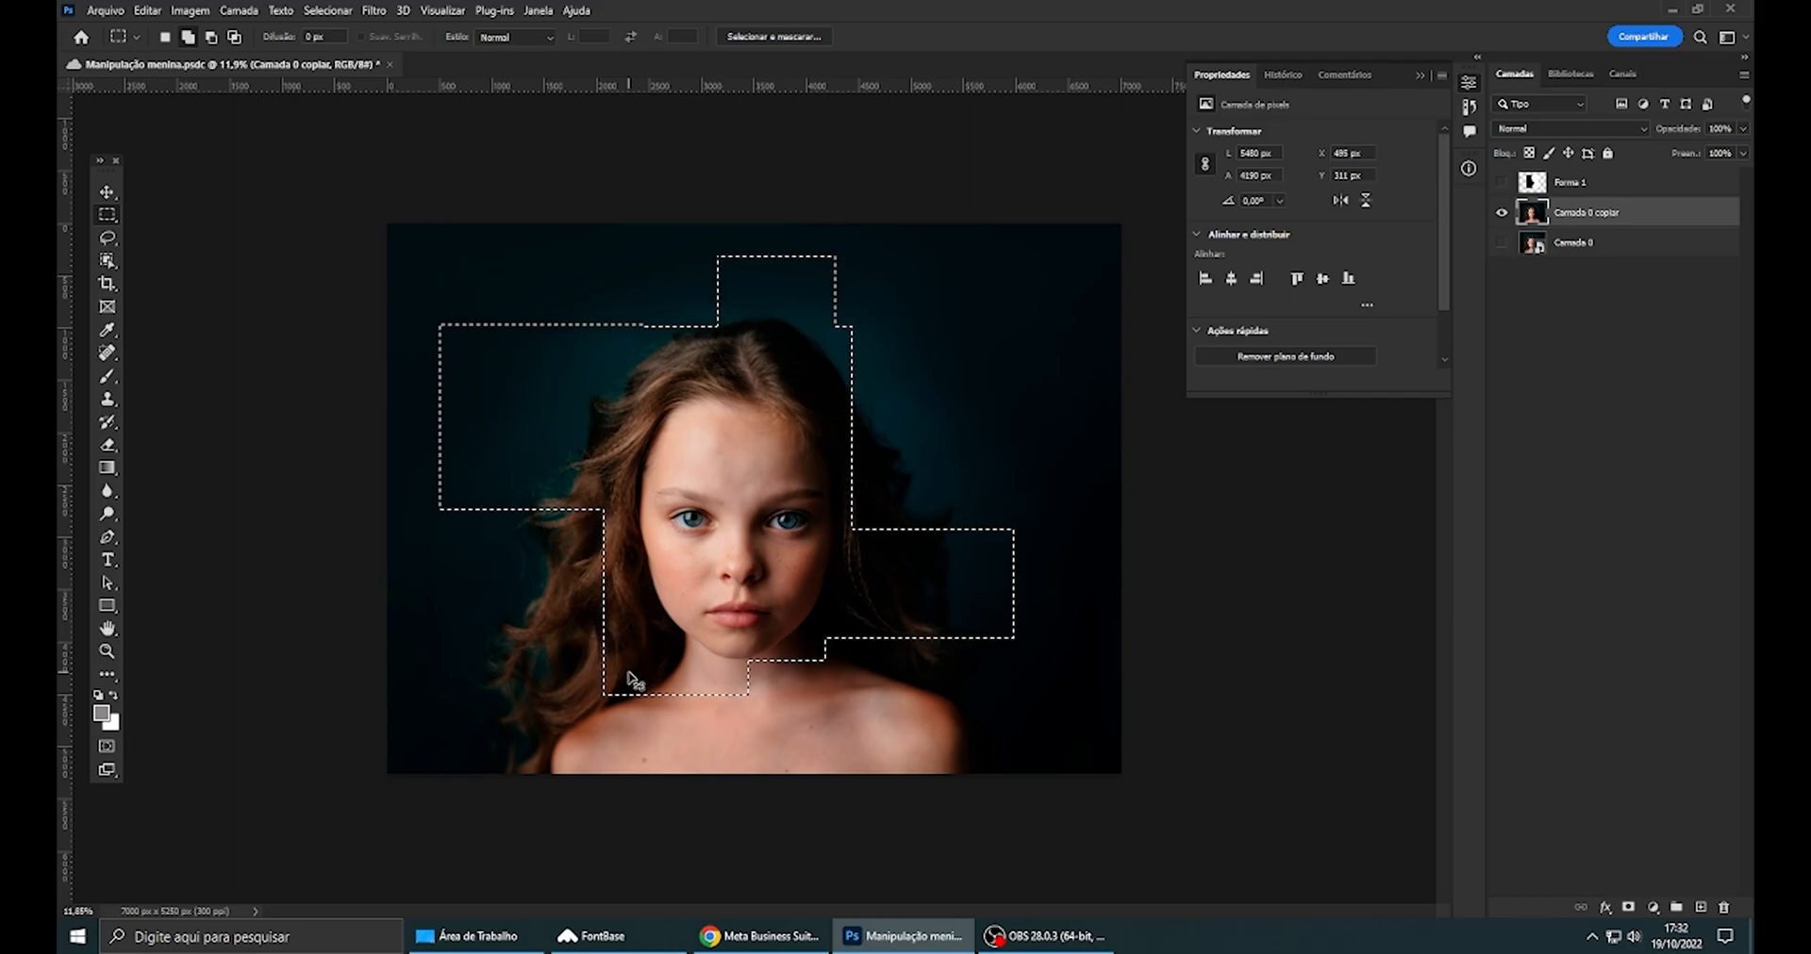
# - Copy the combined selection to a new layer, isolate it by hiding Camada 0 copiar, and undo the hiding
pyautogui.hotkey('ctrl', 'j')
pyautogui.click(1503, 243)
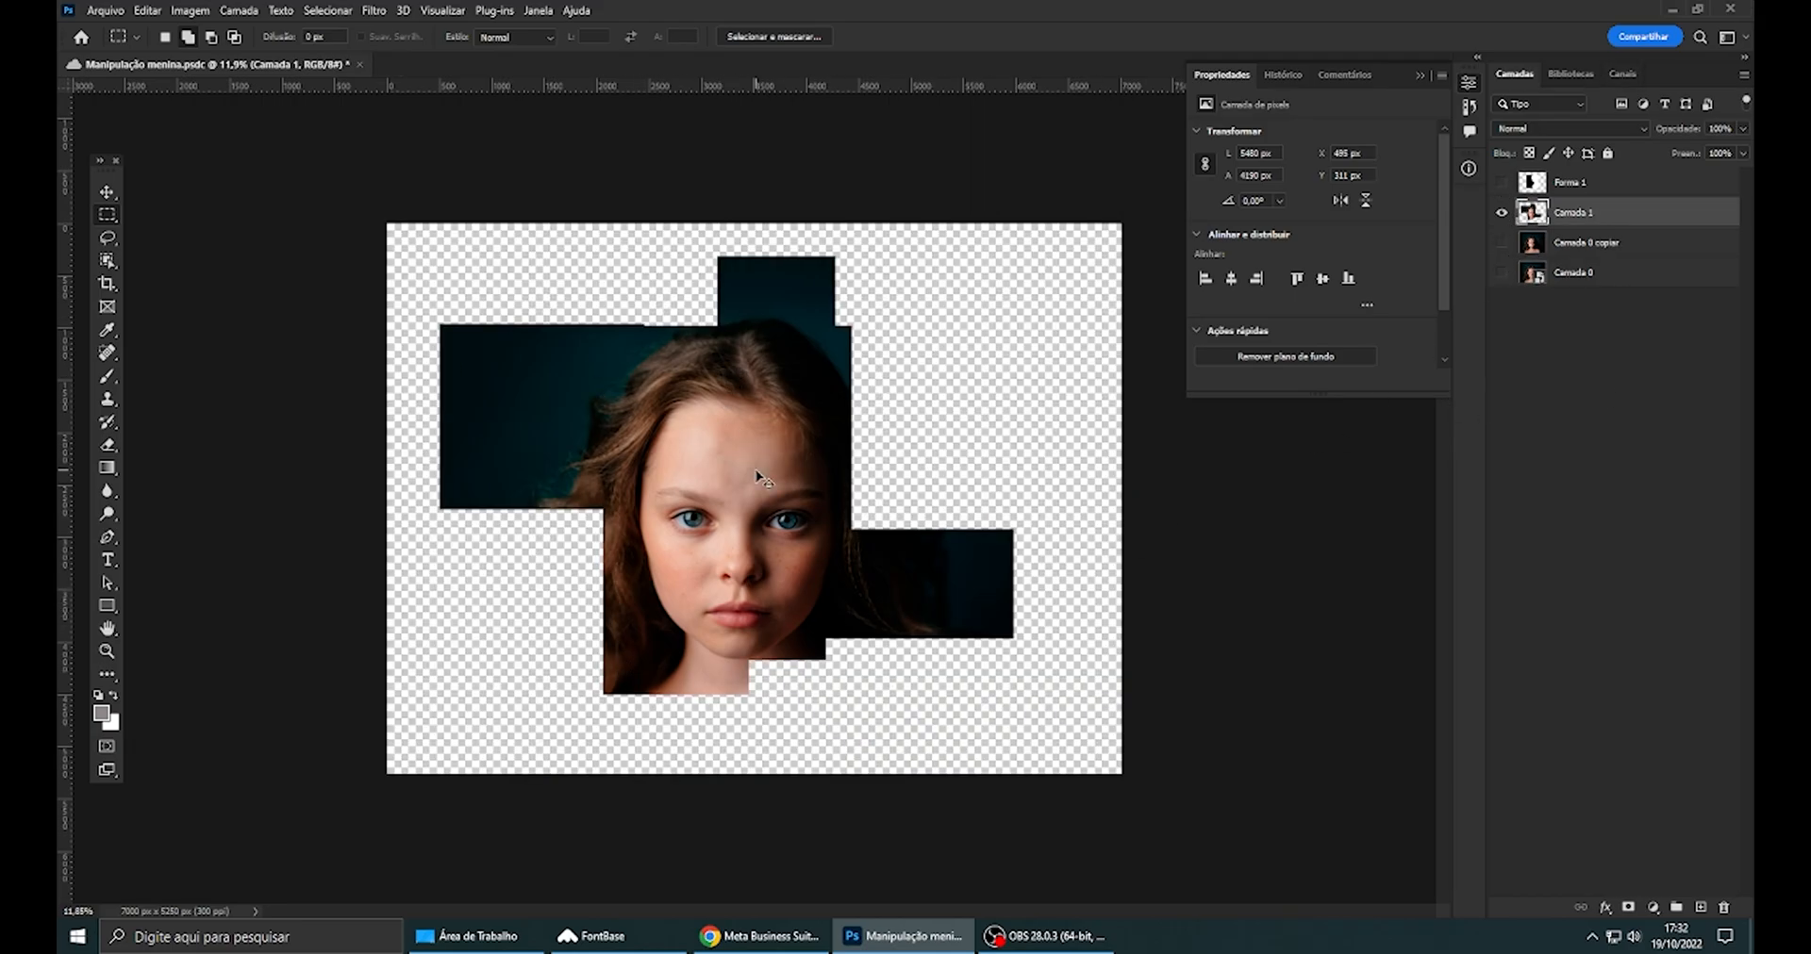
pyautogui.hotkey('ctrl', 'z')
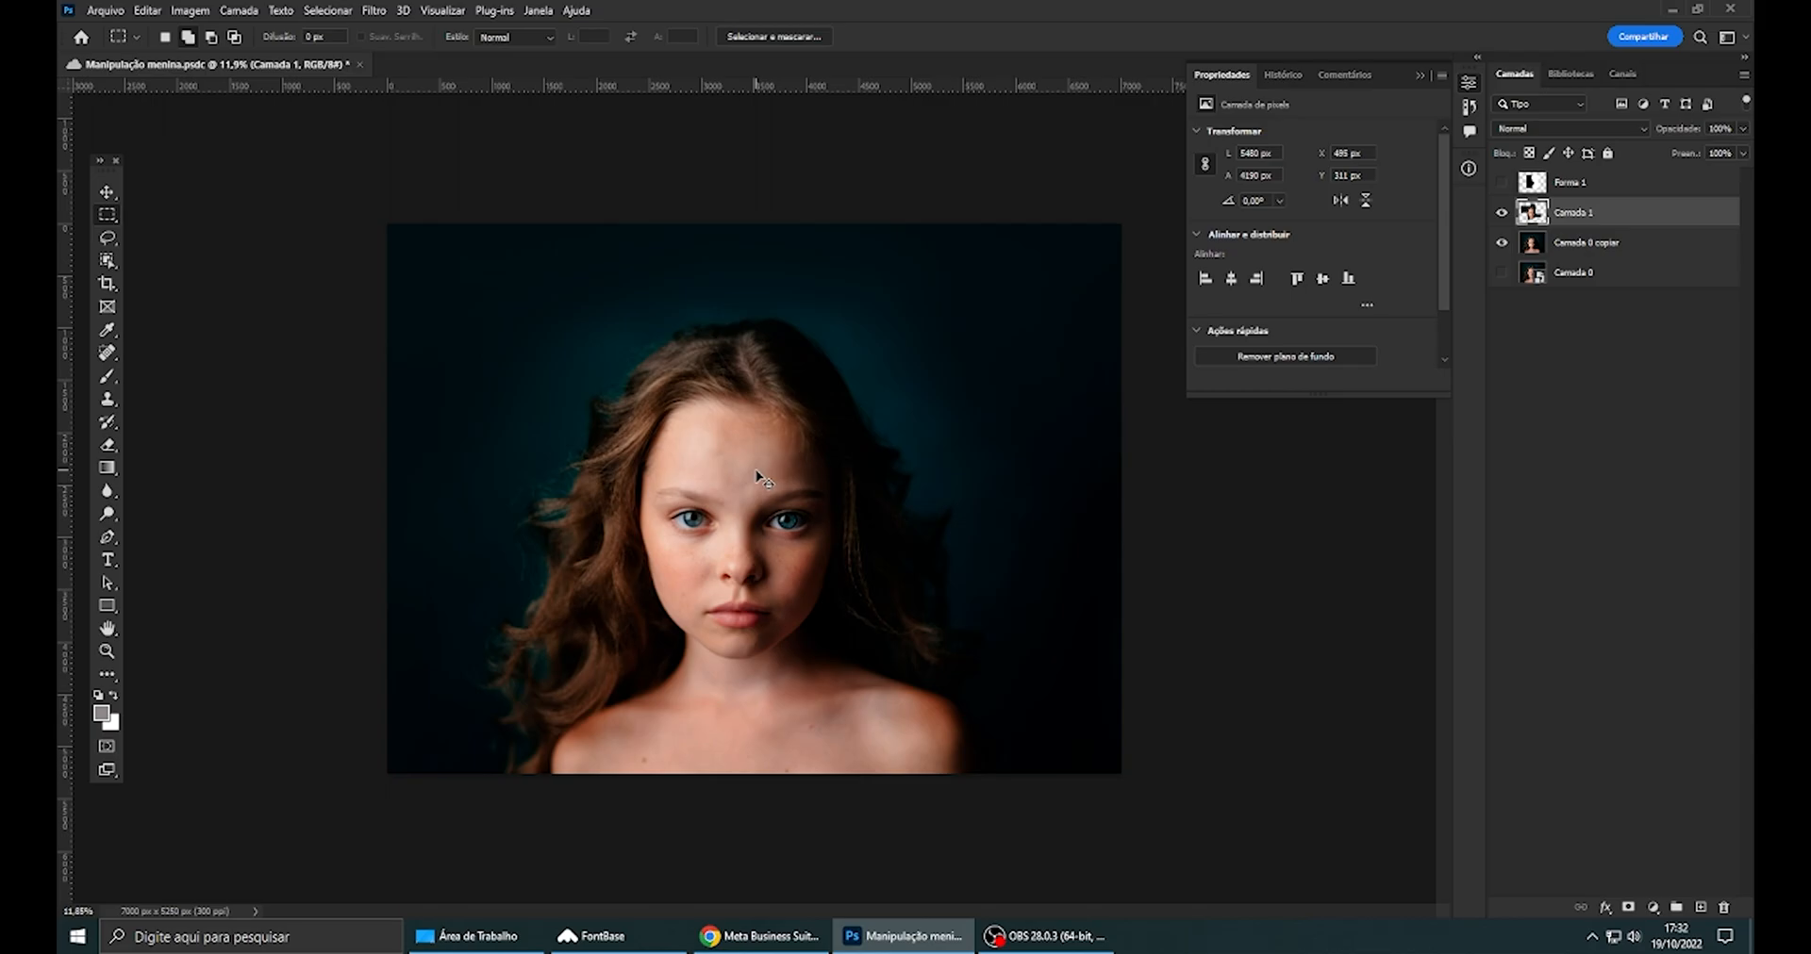
# - Move the copied Camada 1 piece up and to the right over the portrait, and delete that layer
pyautogui.click(106, 191)
pyautogui.moveTo(849, 493); pyautogui.dragTo(949, 425)
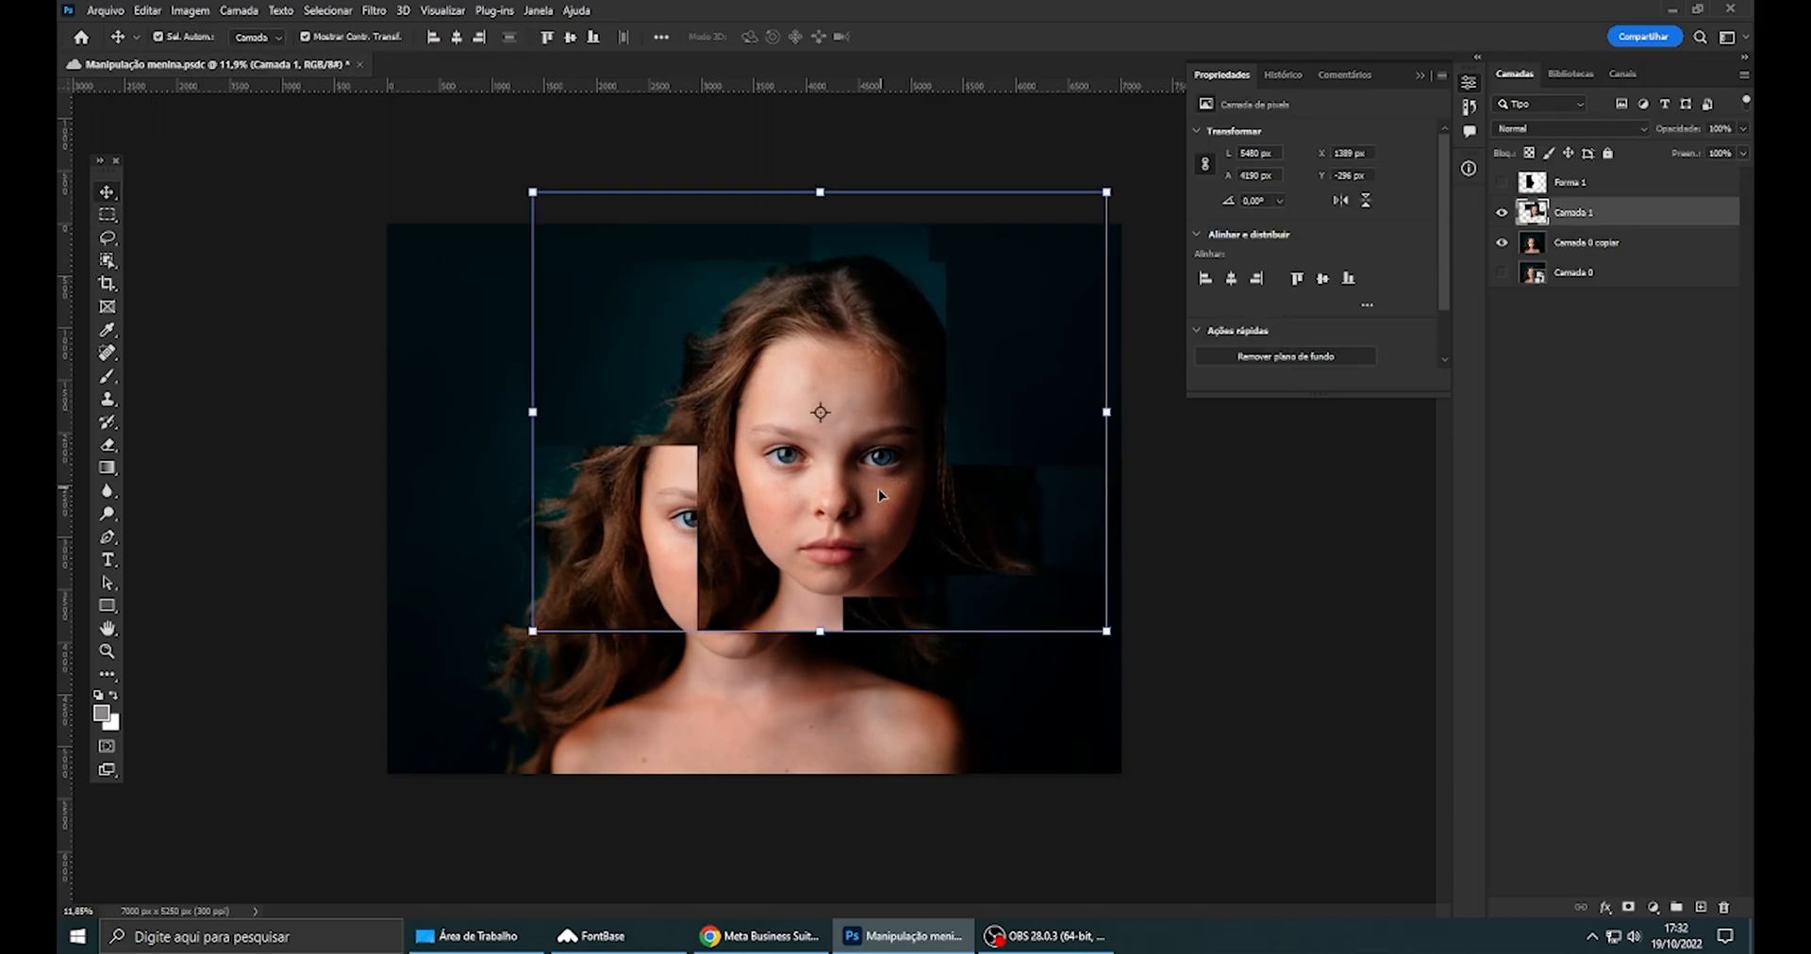
pyautogui.press('Delete')
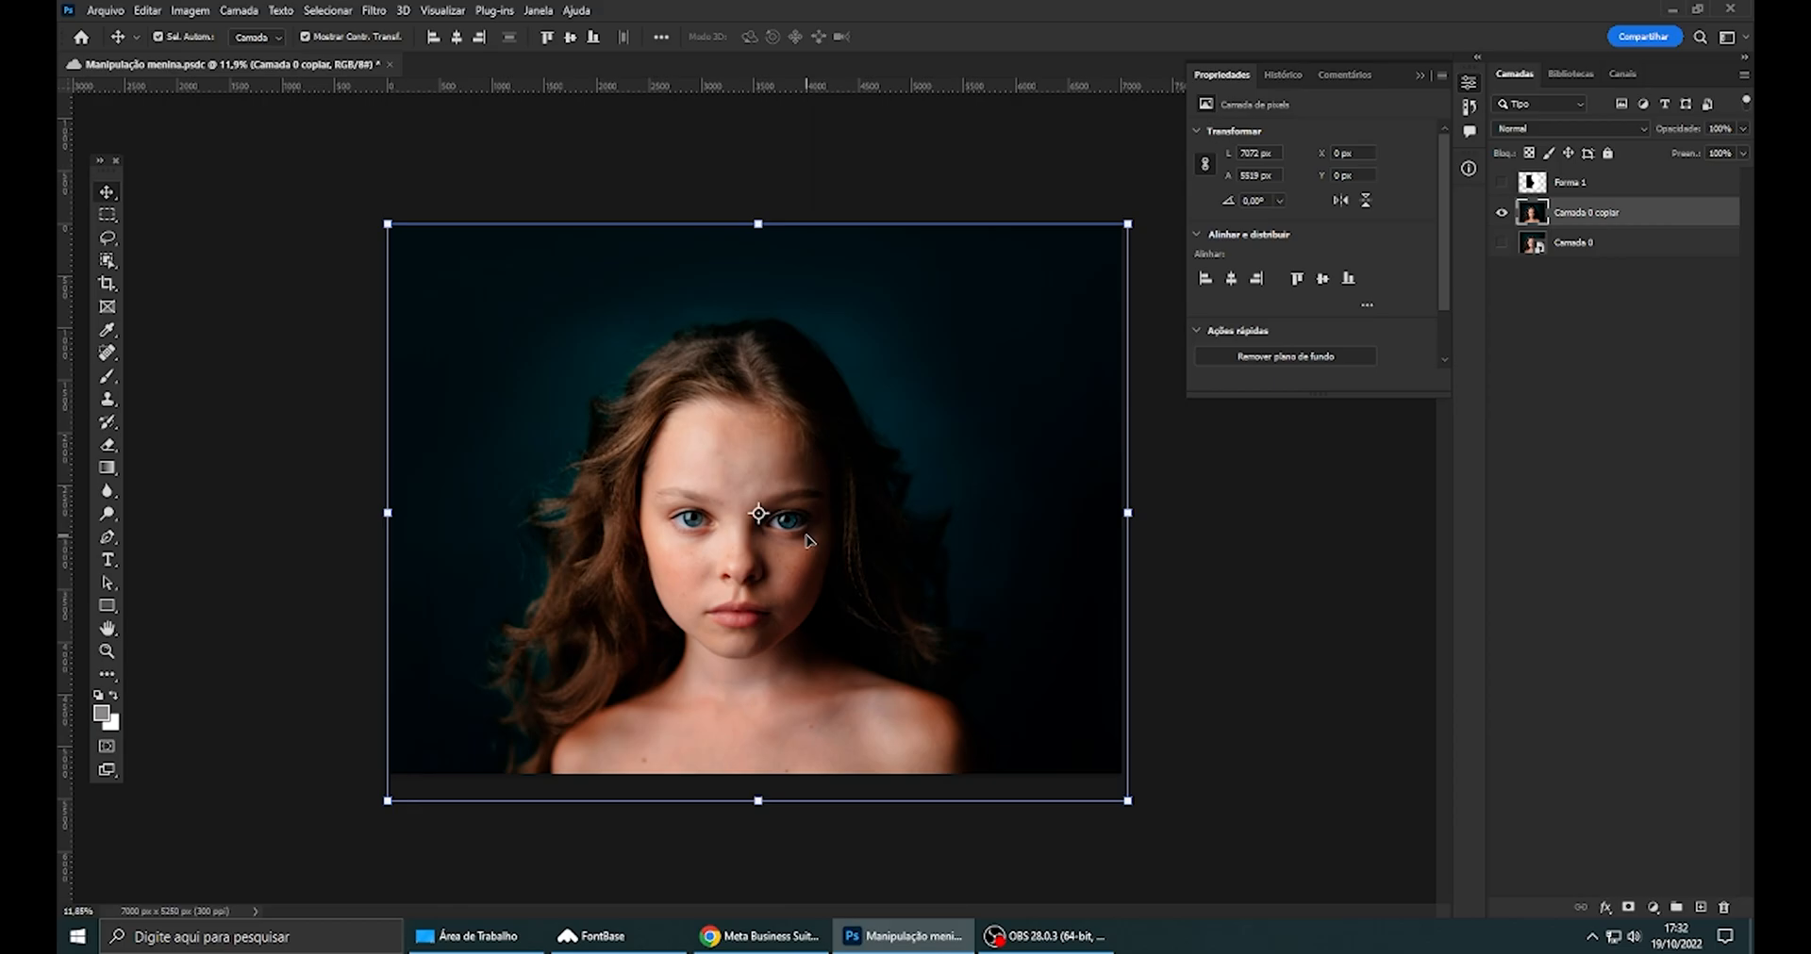